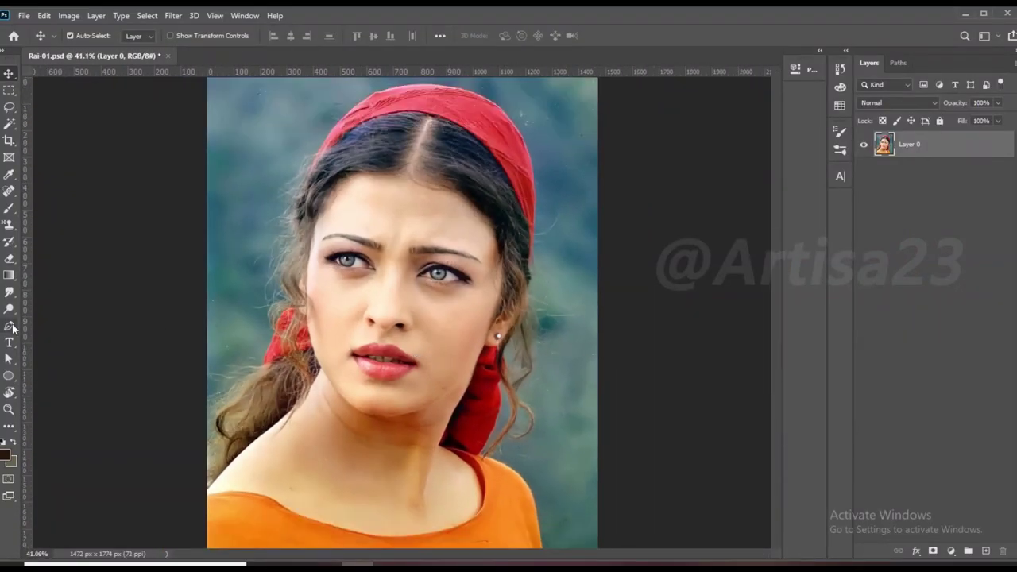
Step: Start a Pen-tool path with an anchor on the woman's hair edge
left_click(10, 326)
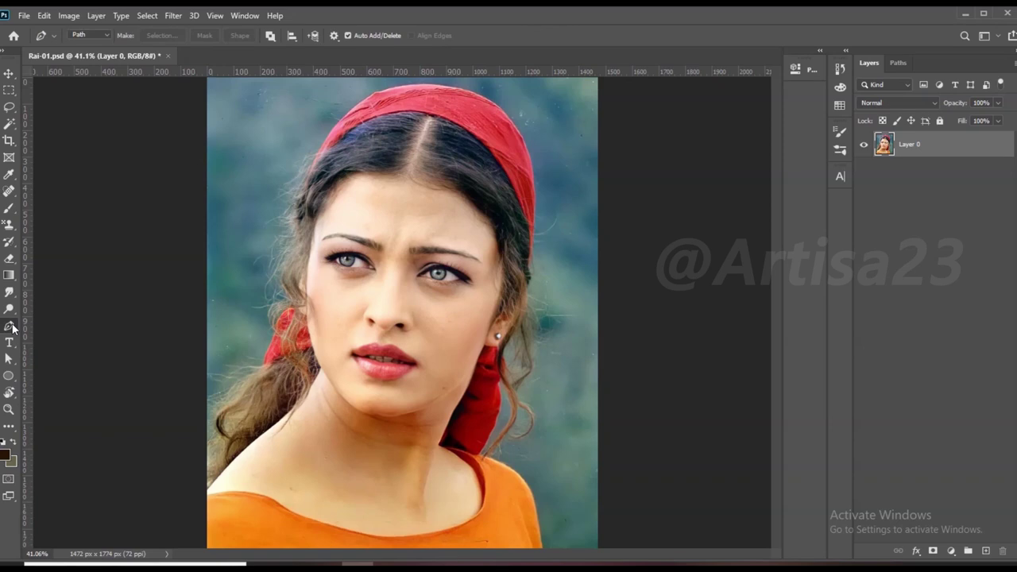
scroll(208, 429, "up", 3)
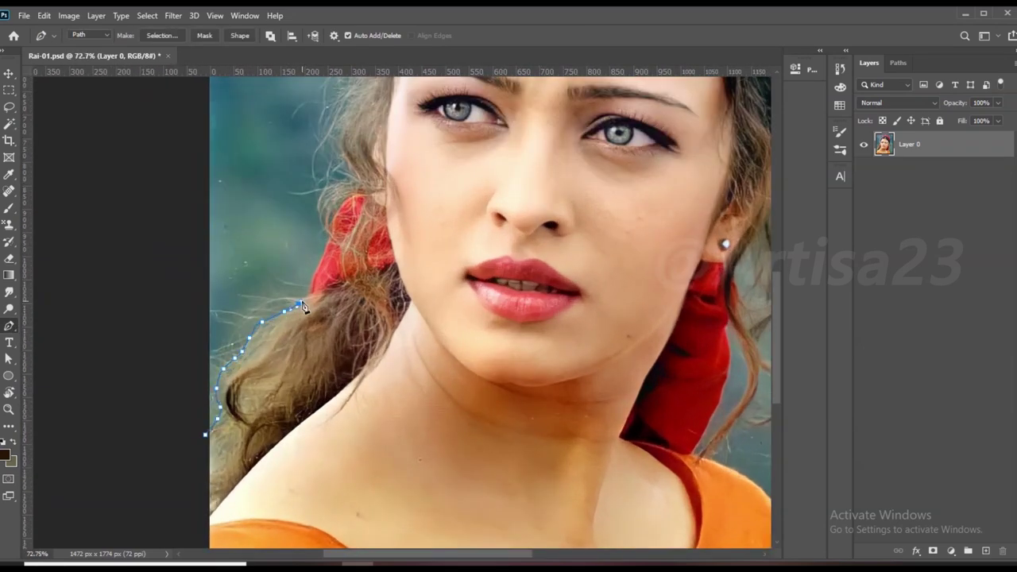
scroll(304, 307, "up", 3)
left_click(350, 262)
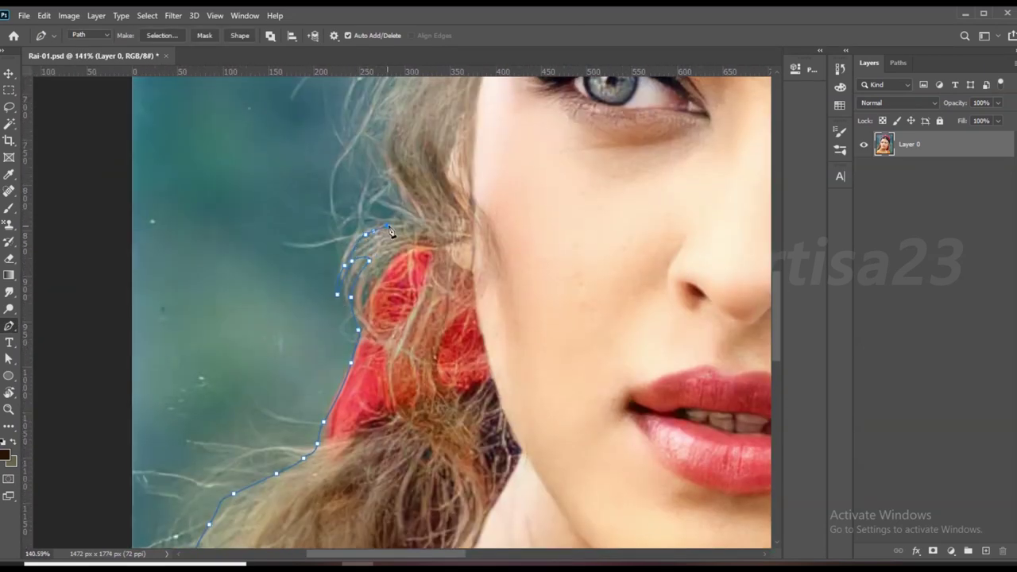
scroll(390, 230, "up", 2)
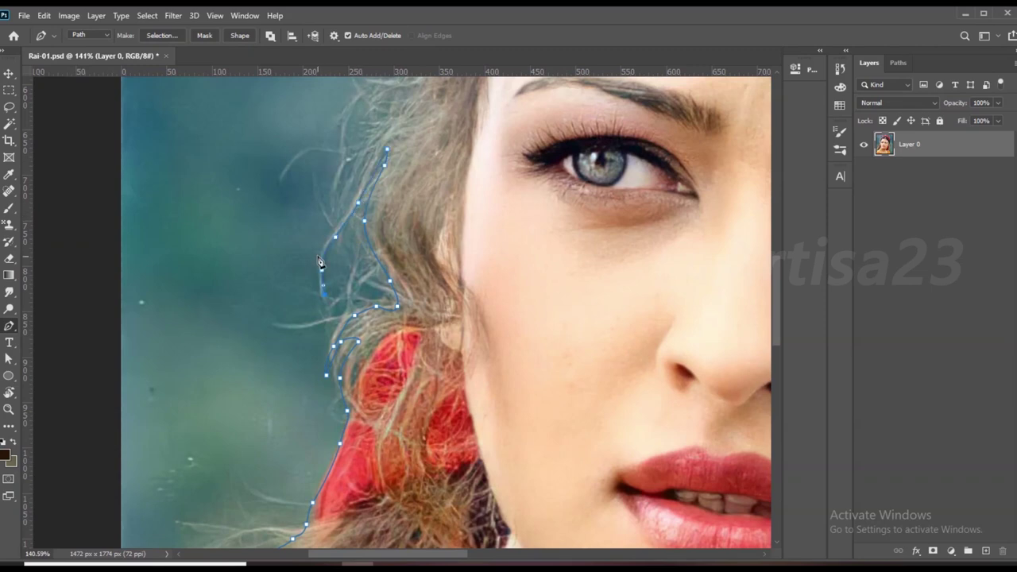
scroll(374, 151, "up", 3)
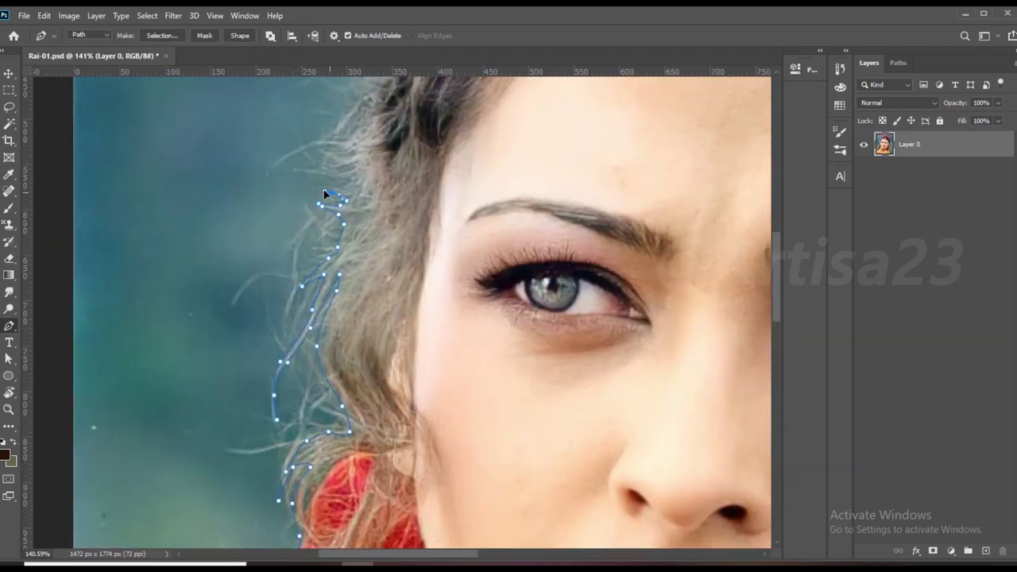
scroll(359, 145, "up", 3)
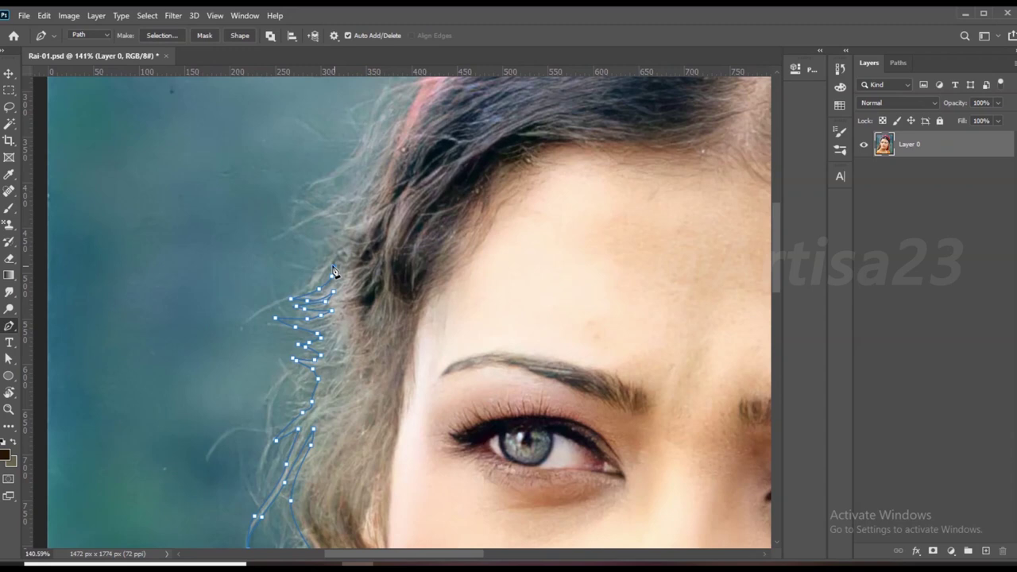
scroll(329, 220, "up", 3)
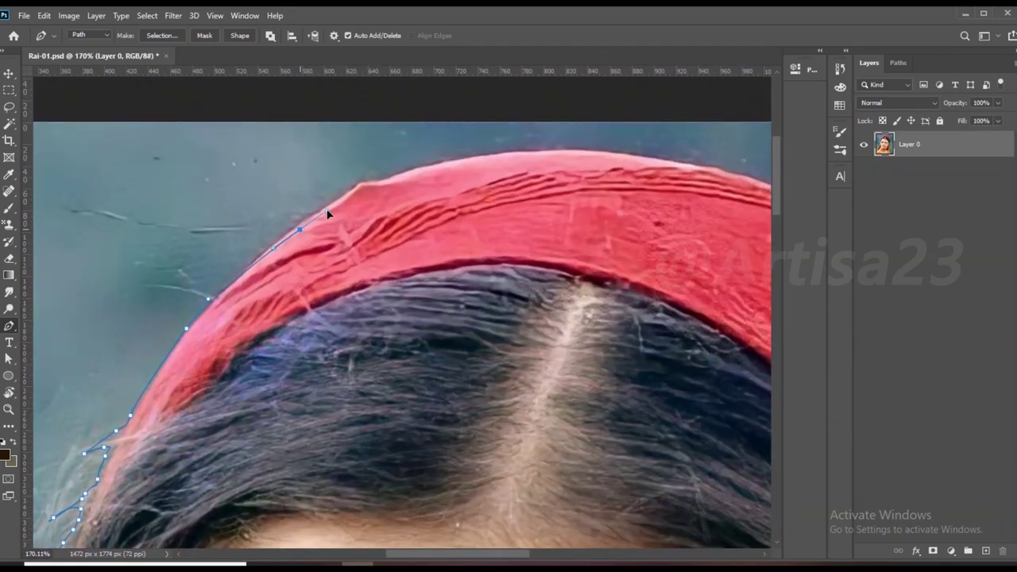
Step: Add anchors along the headband edge, curving the path around its outer curve
left_click(394, 179)
left_click(497, 152)
scroll(497, 151, "right", 5)
left_click(281, 170)
left_click(373, 200)
left_click(469, 232)
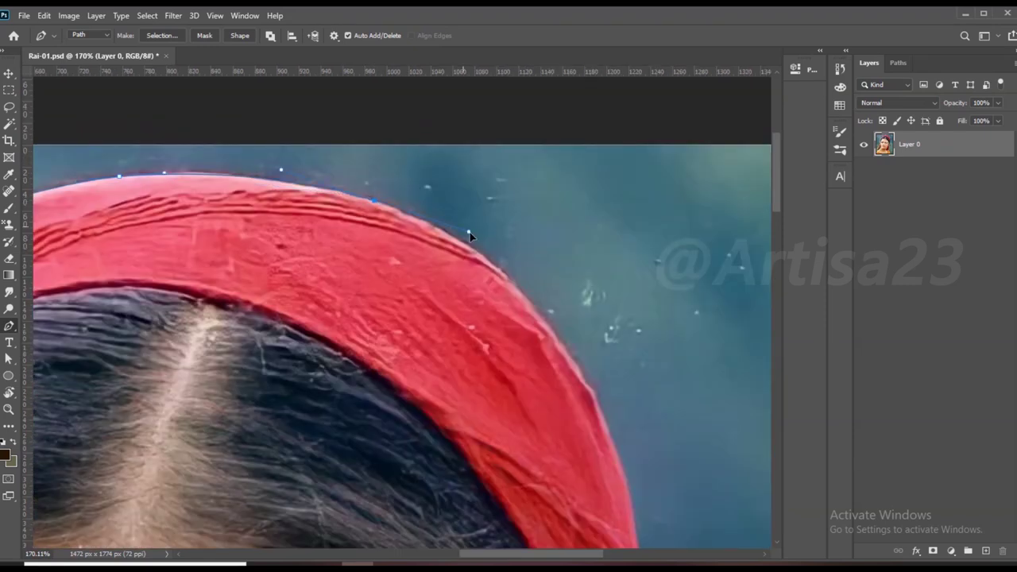
left_click(551, 324)
left_click_drag(556, 326, 353, 235)
left_click(374, 260)
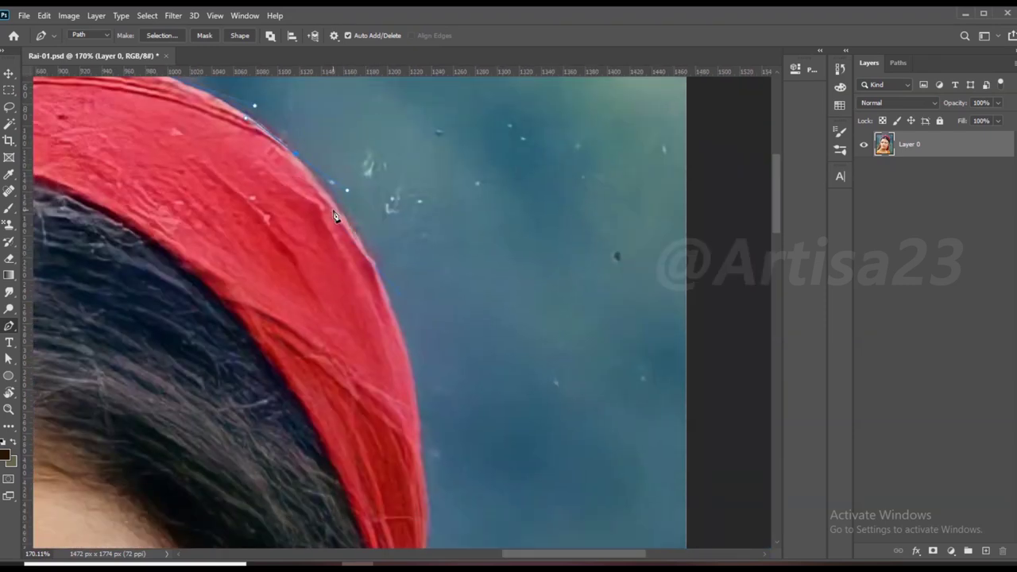
Step: Continue the path with anchors down the side of the headband
left_click(409, 351)
scroll(409, 351, "down", 3)
left_click(421, 341)
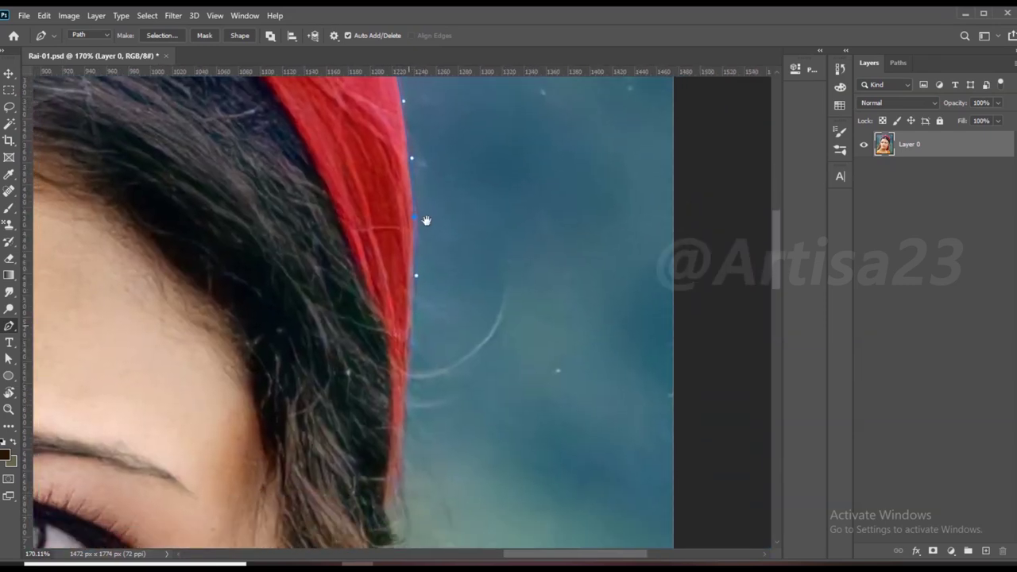
scroll(421, 342, "down", 3)
scroll(433, 217, "down", 3)
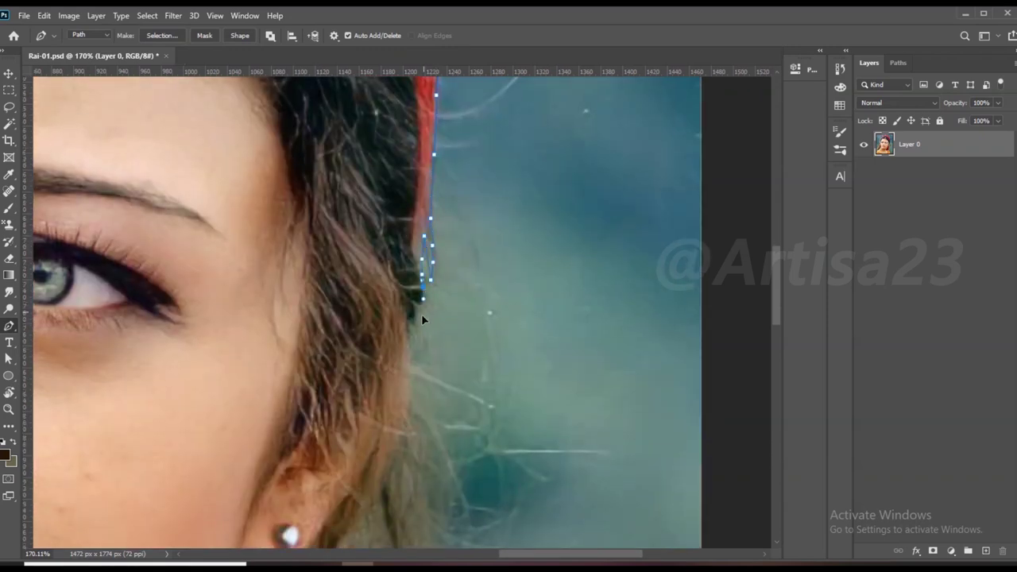
Step: Trace down the neck and orange shoulder edge below the photo and close the path
left_click_drag(423, 318, 469, 167)
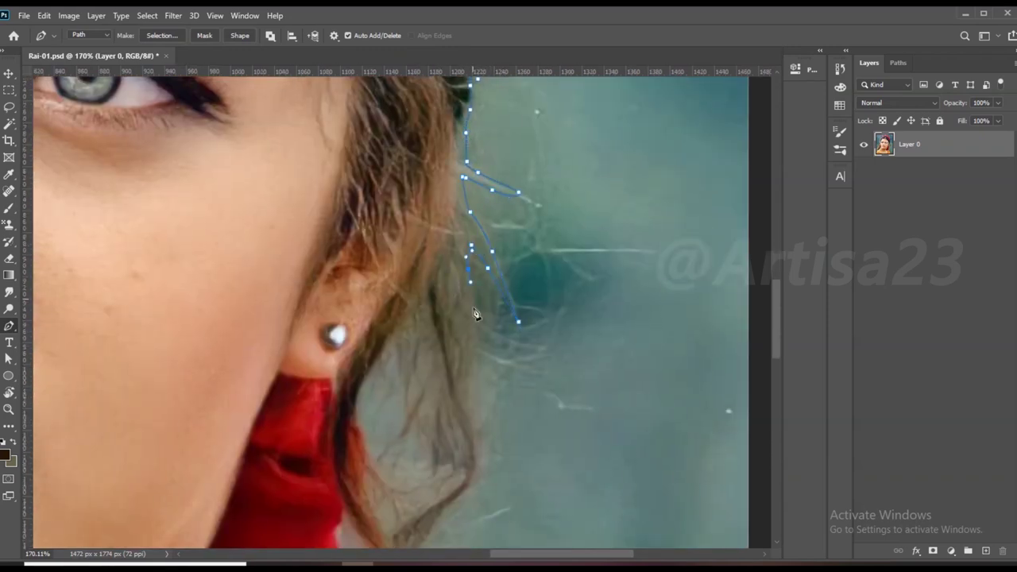
mouse_move(480, 467)
left_mouse_down()
mouse_move(461, 333)
mouse_move(499, 175)
left_mouse_up()
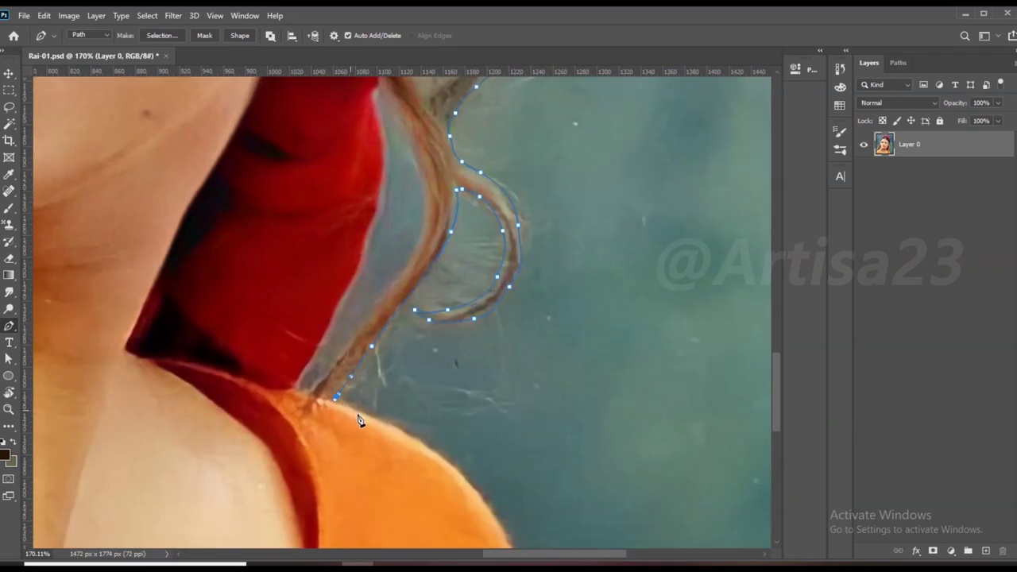
left_click_drag(359, 421, 293, 216)
left_click(352, 372)
scroll(352, 371, "down", 10)
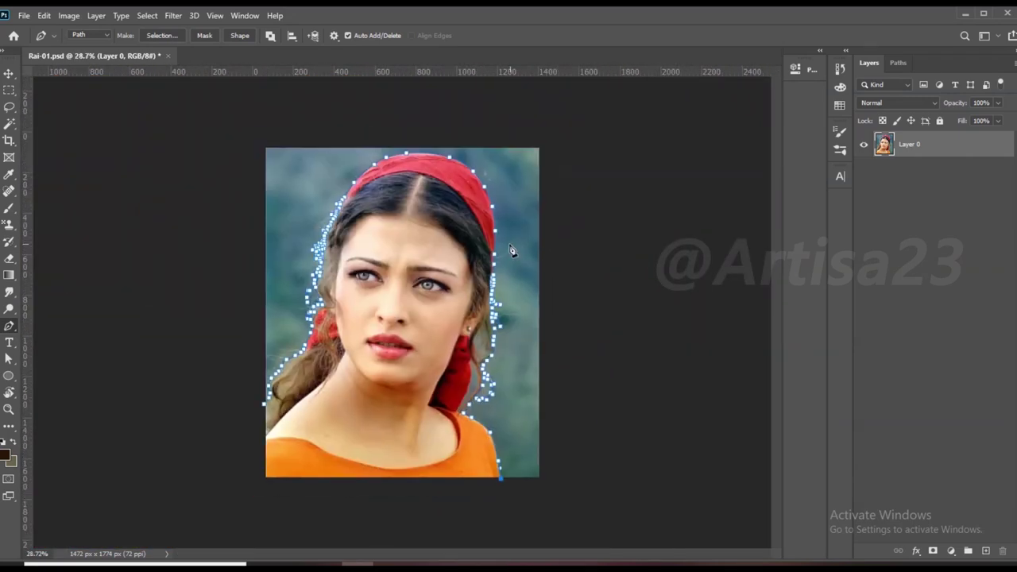
left_click(265, 432)
left_click(318, 490)
Step: Turn the outline path into a selection and copy the woman onto a new layer
right_click(406, 270)
left_click(447, 318)
left_click(577, 151)
key("ctrl+j")
Step: Crop outward to enlarge the canvas on all sides around the photo
key("c")
left_click_drag(515, 311, 588, 312)
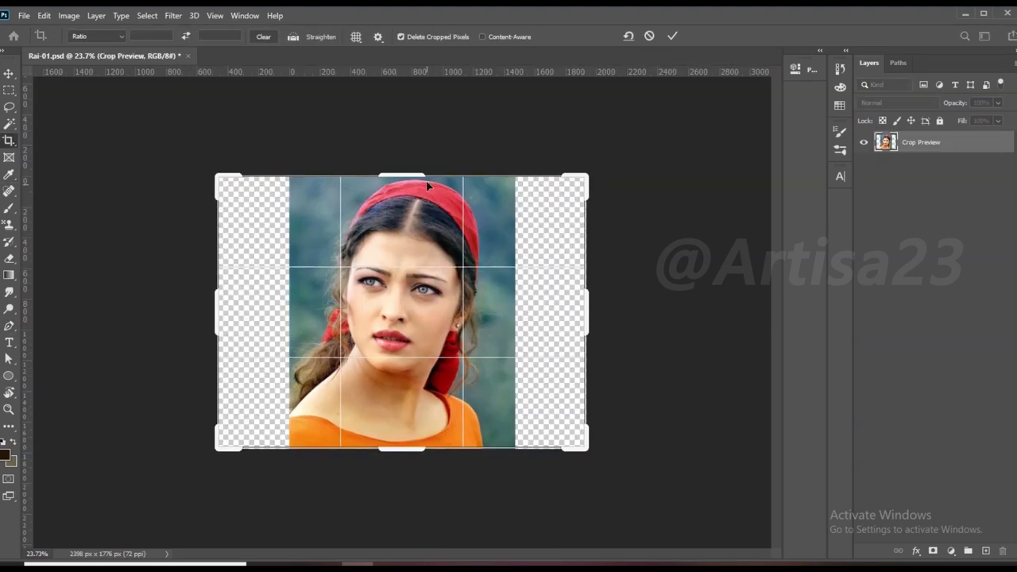
left_click_drag(402, 176, 402, 127)
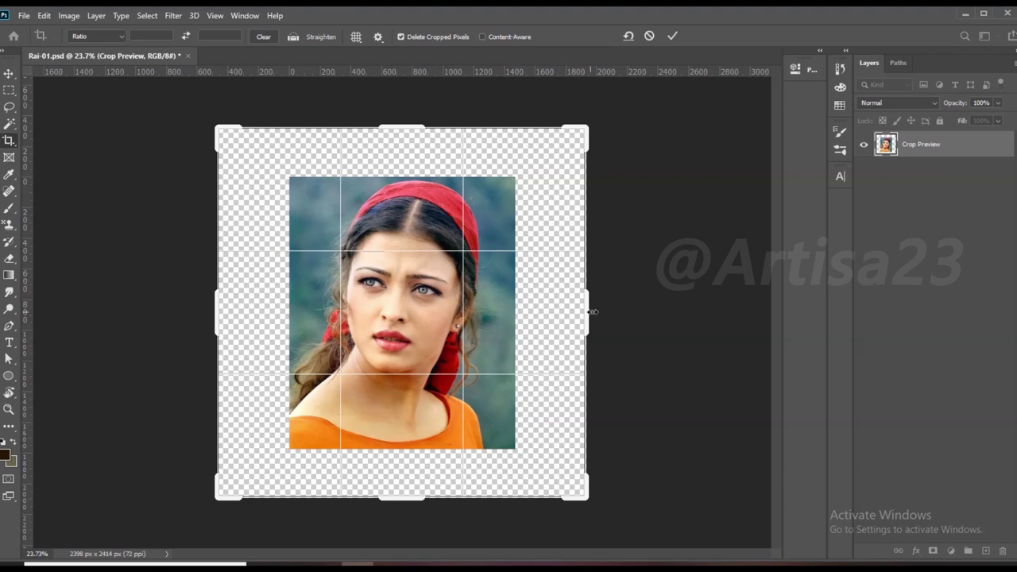
left_click_drag(592, 311, 666, 312)
key("Return")
Step: Fill a new layer with teal sampled from the photo's background
left_click(985, 550)
key("i")
left_click(4, 455)
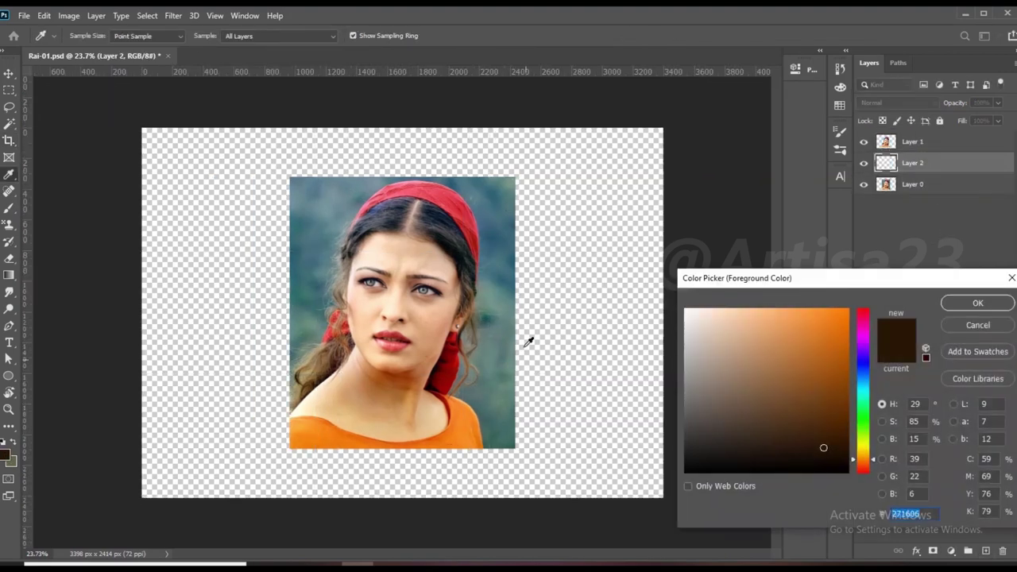
left_click(490, 317)
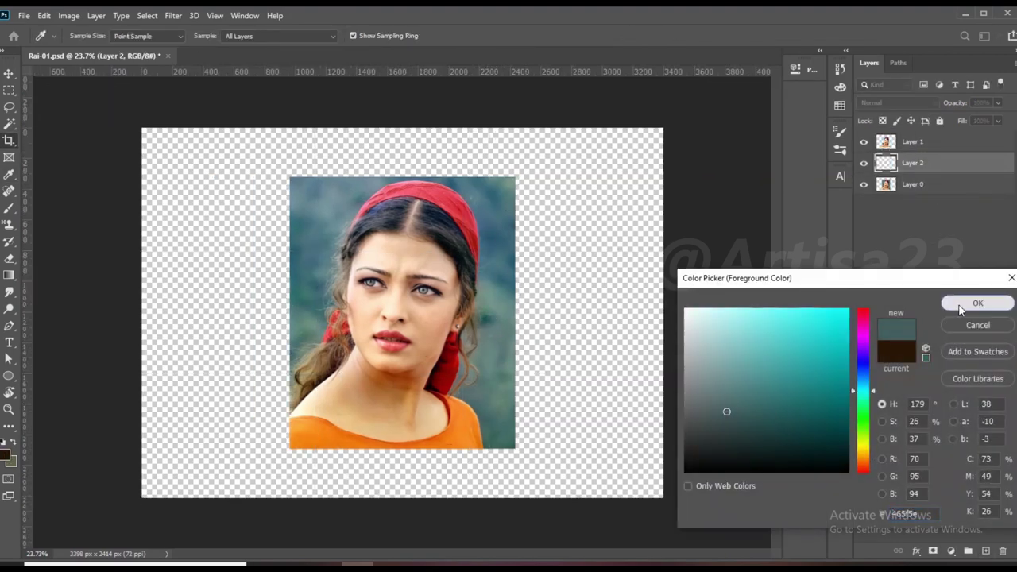
left_click(977, 303)
key("alt+BackSpace")
Step: Make the woman's Layer 1 active and commit the crop
key("c")
left_click(487, 443)
key("Return")
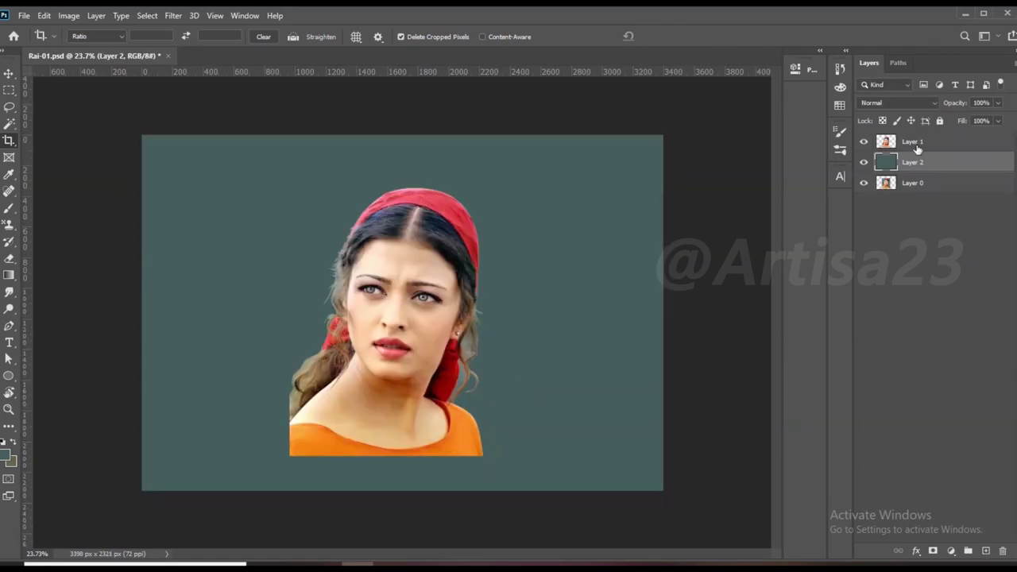
scroll(490, 302, "up", 3)
key("p")
scroll(492, 292, "up", 3)
Step: Outline the background gap in the hair beside her ear with pen anchors
scroll(493, 292, "up", 4)
left_click(500, 233)
left_click(506, 277)
left_click(492, 324)
left_click(474, 378)
left_click(453, 397)
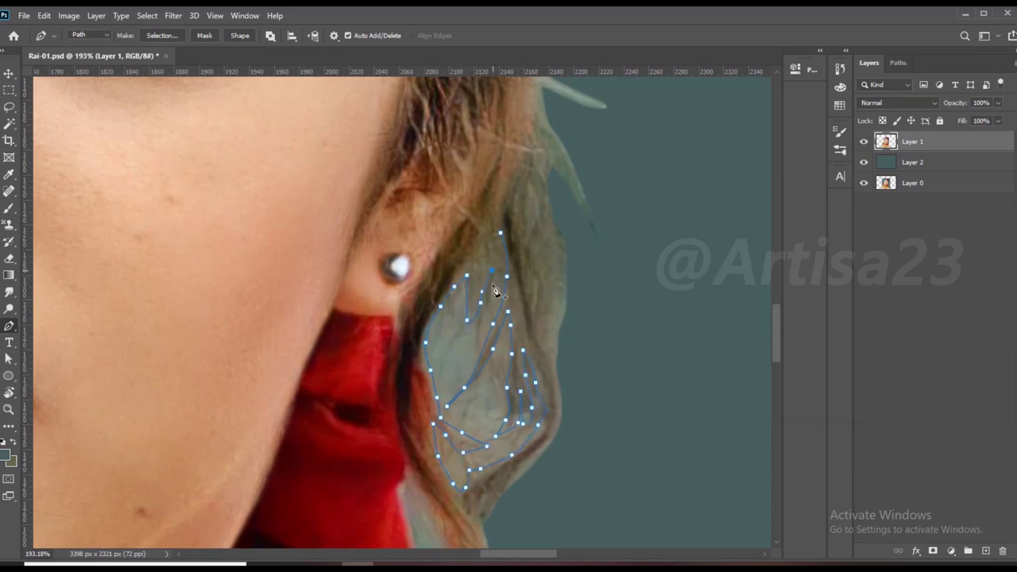
Step: Bring the gap beside the scarf into view and convert the gap path to a selection
scroll(475, 353, "up", 2)
scroll(493, 223, "down", 3)
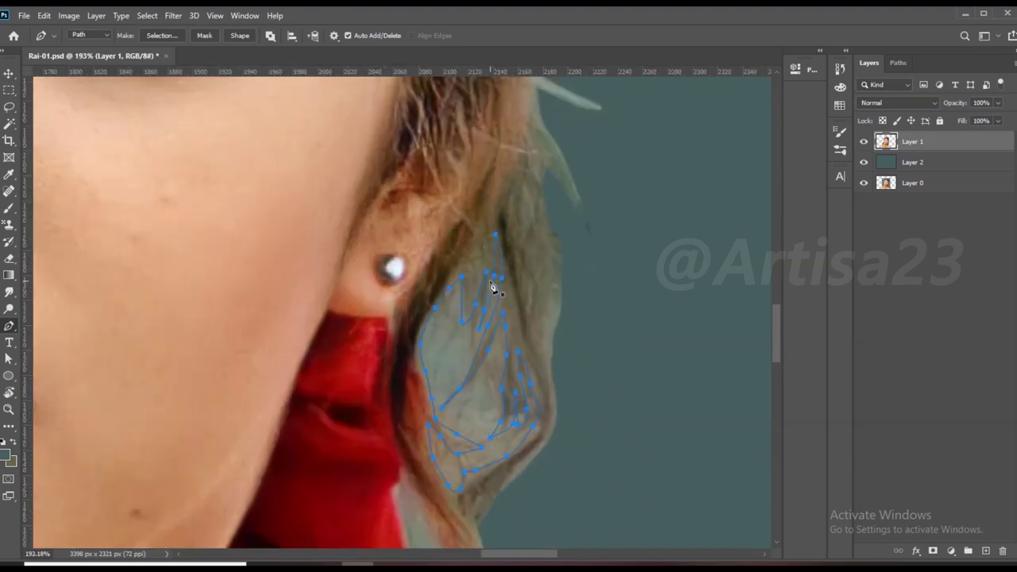
scroll(492, 282, "down", 3)
scroll(473, 262, "up", 3)
scroll(461, 245, "up", 3)
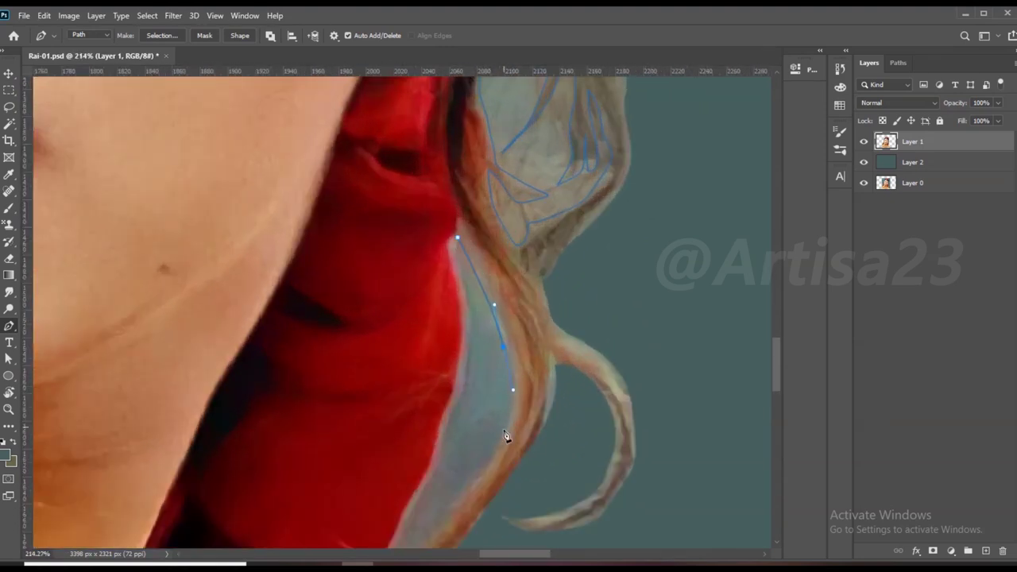
left_click_drag(505, 435, 564, 199)
left_click_drag(523, 161, 423, 281)
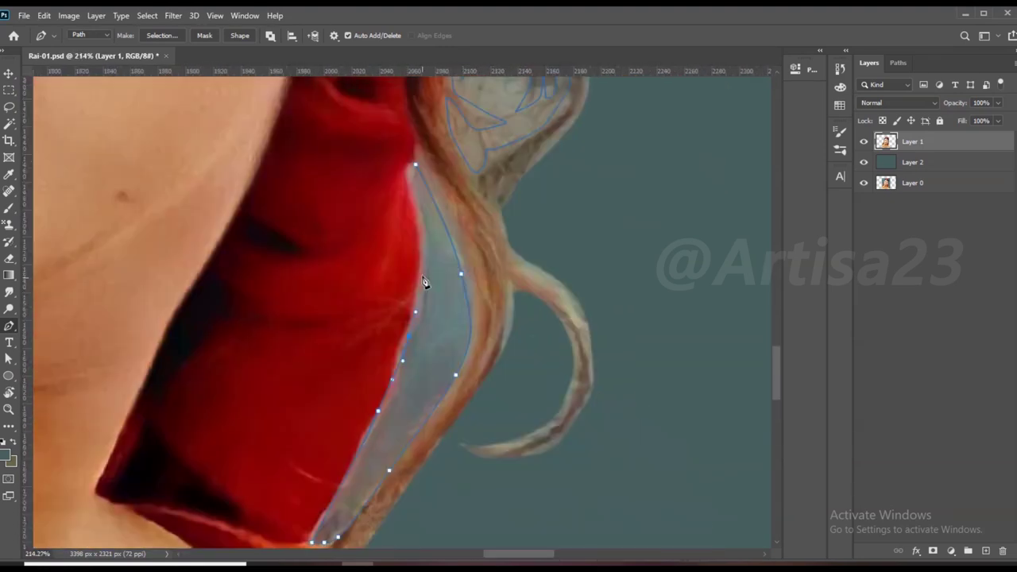
right_click(421, 199)
left_click(469, 256)
left_click(577, 150)
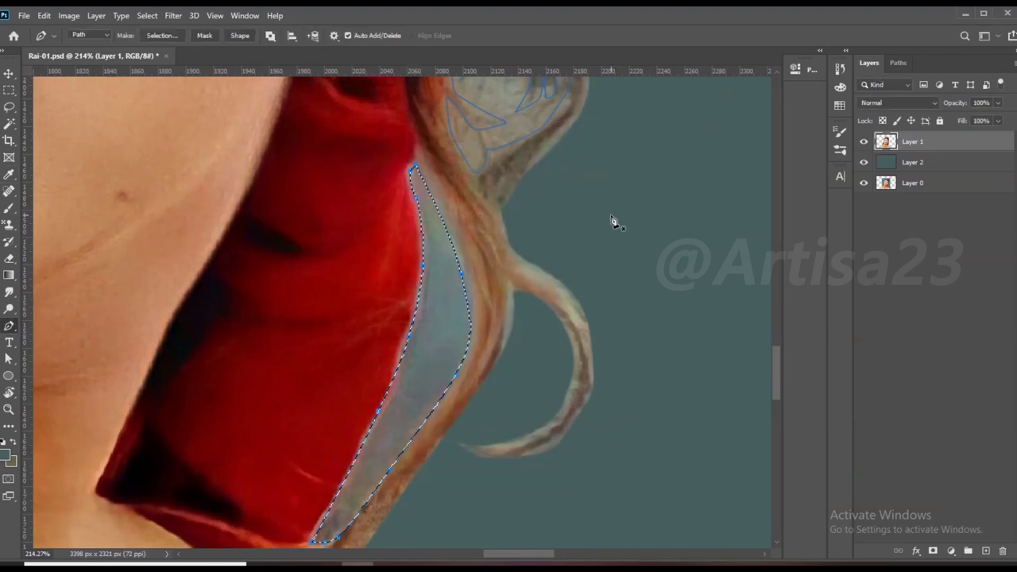
Step: Turn all traced gaps into one selection and fit the portrait in view
right_click(467, 237)
left_click(493, 291)
left_click(574, 150)
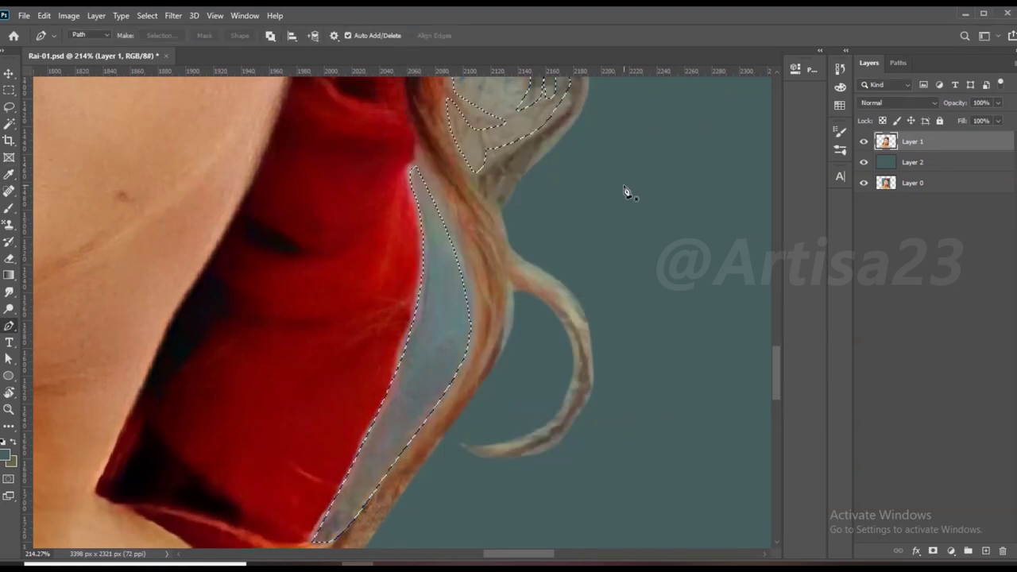
key("ctrl+0")
Step: Save a copy of the document as Rai-01b.psd
left_click(24, 15)
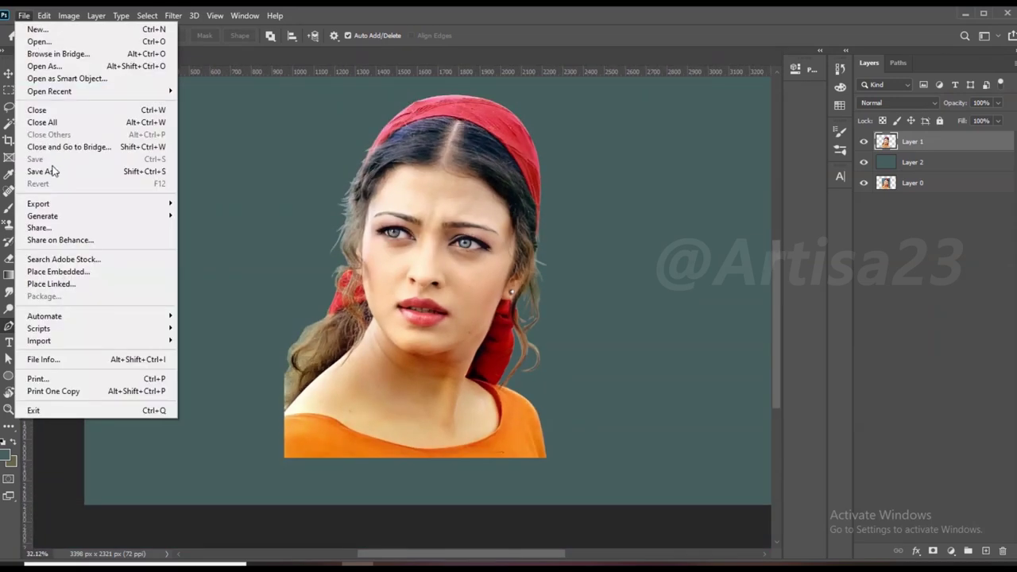
left_click(50, 172)
left_click(115, 250)
type("a")
left_click(400, 395)
left_click(24, 15)
left_click(50, 172)
left_click(104, 249)
left_click(404, 395)
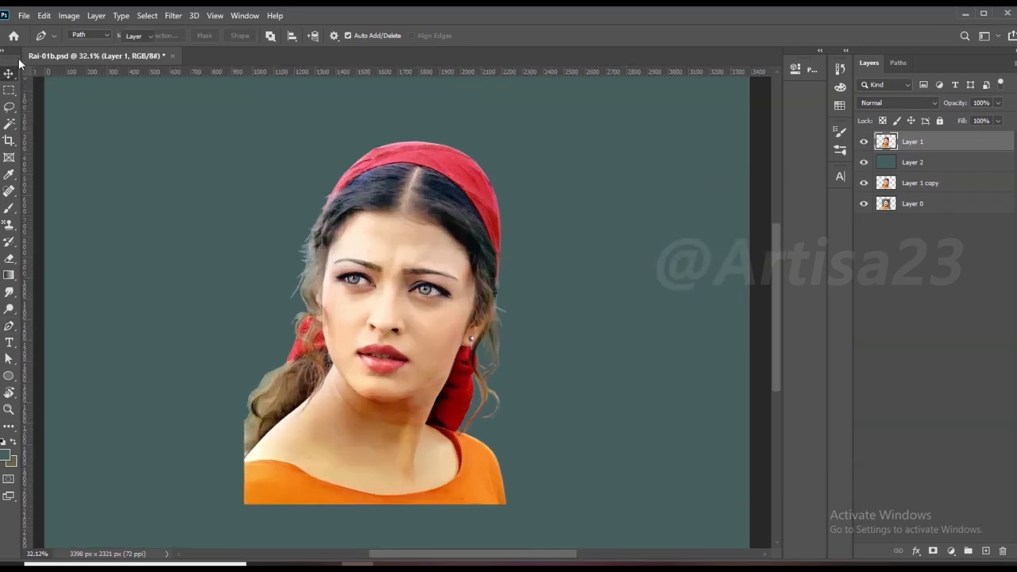
Step: Boost contrast with Levels, darkening shadows and setting input white to 243
left_click(69, 15)
left_click(238, 61)
left_click_drag(751, 254, 766, 254)
left_click_drag(914, 255, 907, 254)
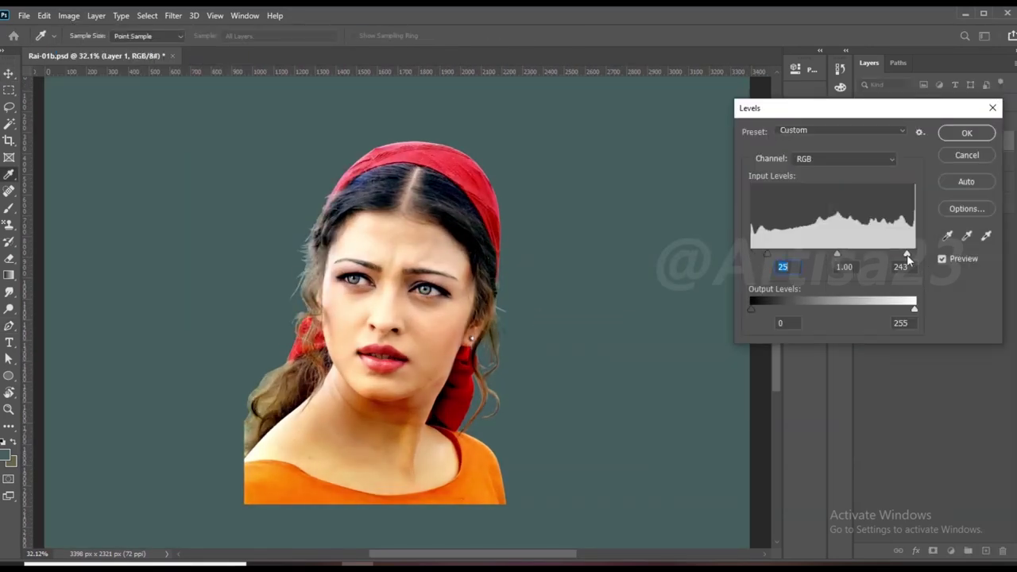
left_click(966, 133)
scroll(222, 131, "up", 2)
Step: Darken the midtones with a Curves adjustment and save the file
left_click(68, 15)
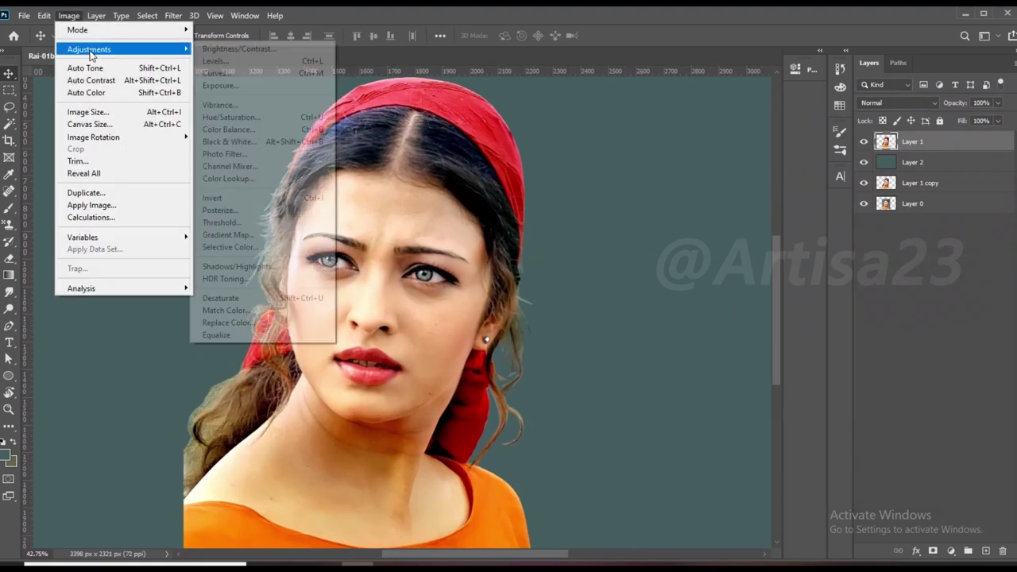
left_click(231, 78)
left_click_drag(719, 288, 719, 287)
key("Return")
key("v")
key("ctrl+0")
key("ctrl+s")
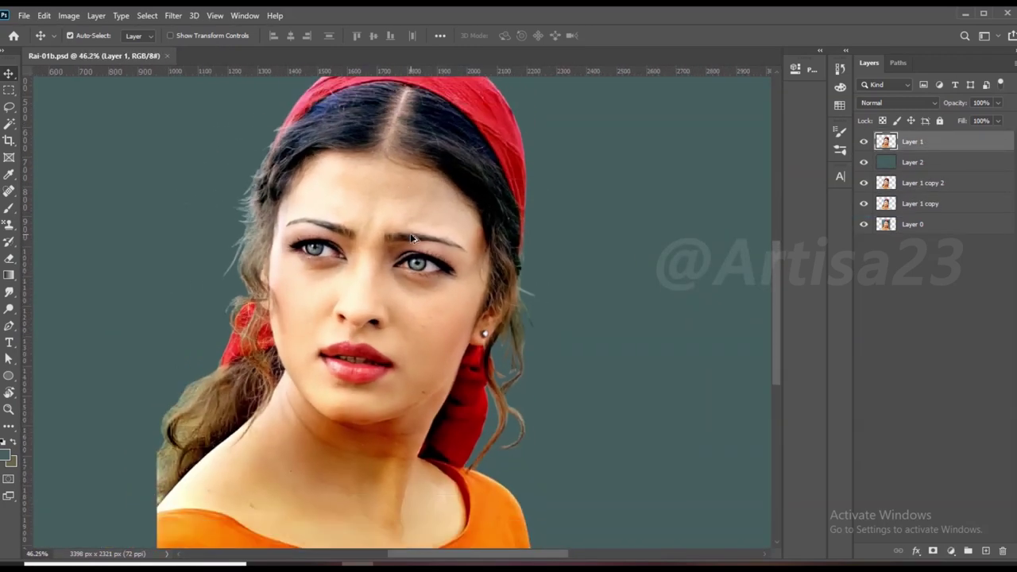
Step: Apply Unsharp Mask at 89% amount with a 9.4-pixel radius to the portrait
left_click(158, 18)
mouse_move(187, 235)
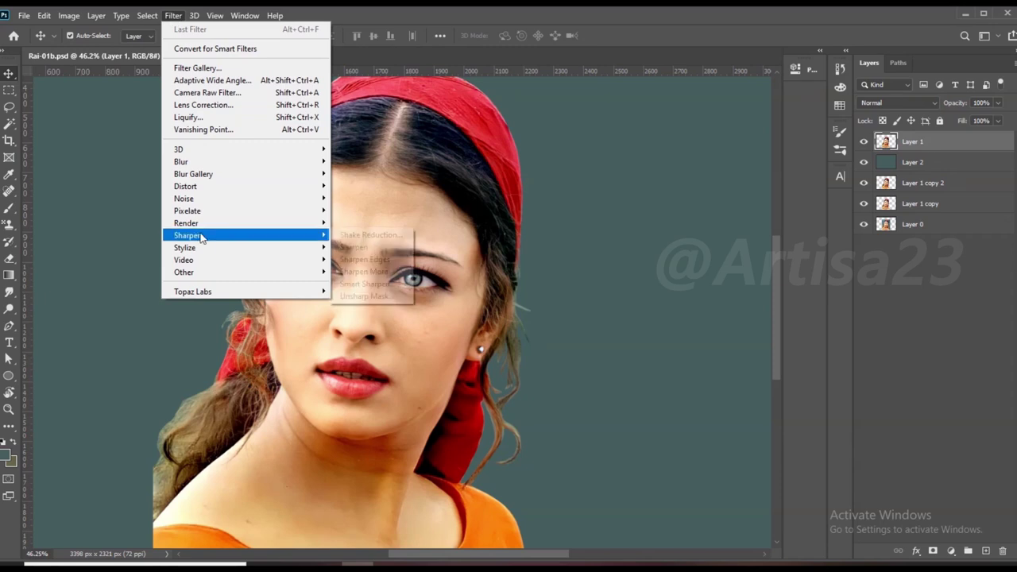
left_click(349, 297)
left_click_drag(868, 387, 858, 388)
left_click(863, 387)
mouse_move(868, 353)
left_mouse_down()
mouse_move(882, 353)
mouse_move(866, 386)
left_mouse_up()
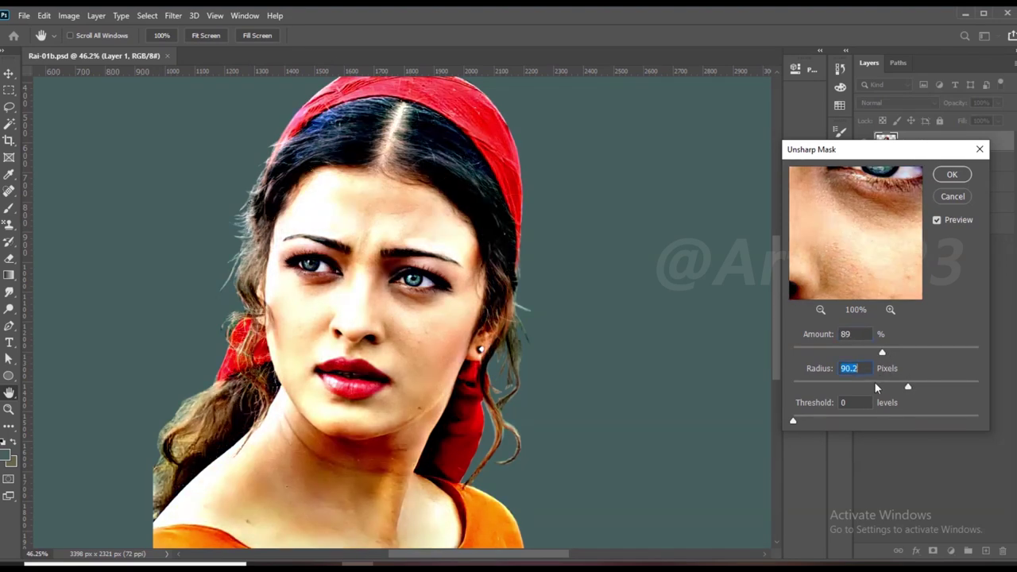
left_click(947, 175)
Step: Duplicate the layer, move Layer 1 copy 2 beneath Layer 2, and reselect Layer 1
key("ctrl+j")
mouse_move(913, 141)
left_mouse_down()
mouse_move(899, 156)
mouse_move(913, 186)
left_mouse_up()
left_click(913, 141)
key("ctrl+0")
Step: Save the file over the existing Rai-01.psd, confirming the replacement
left_click(24, 16)
left_click(41, 171)
left_click(397, 395)
left_click(500, 244)
left_click(23, 15)
left_click(41, 171)
left_click(131, 93)
left_click(399, 395)
left_click(513, 288)
scroll(381, 218, "up", 1)
Step: With the Smudge tool at about 53% strength, smooth the upper forehead, forehead and right temple
scroll(381, 218, "up", 2)
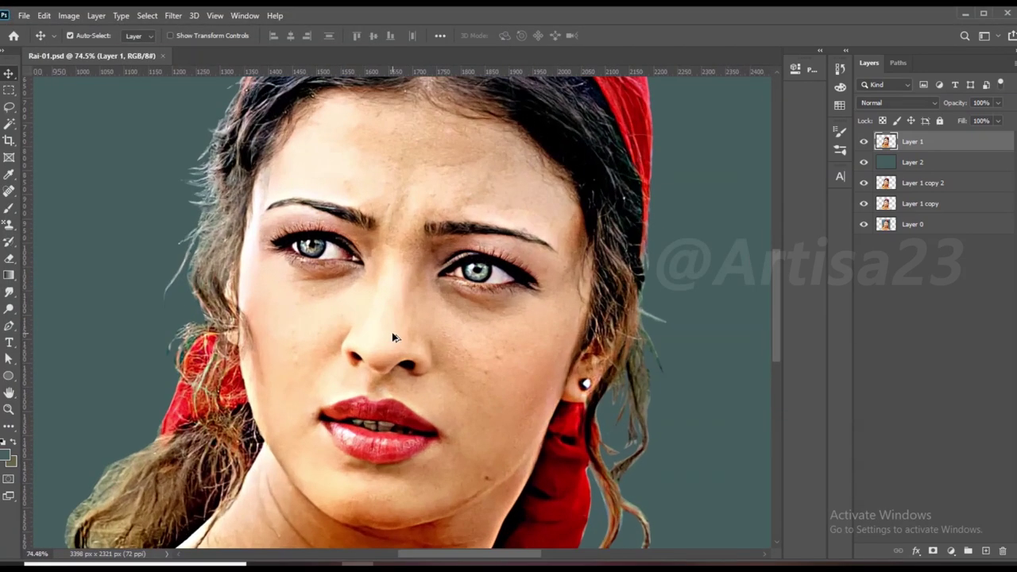
key("r")
scroll(391, 340, "up", 1)
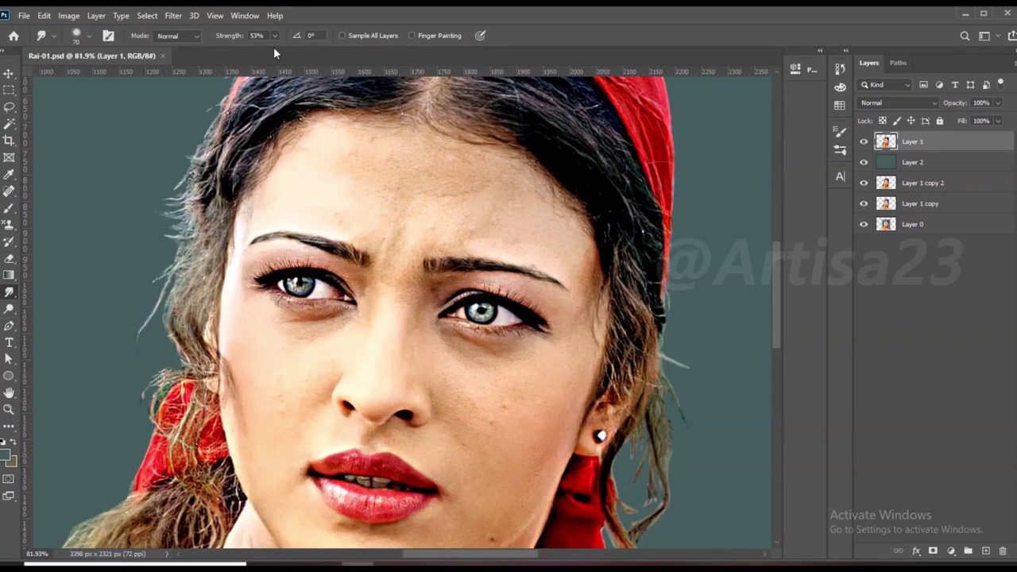
scroll(402, 167, "up", 1)
scroll(402, 167, "up", 1)
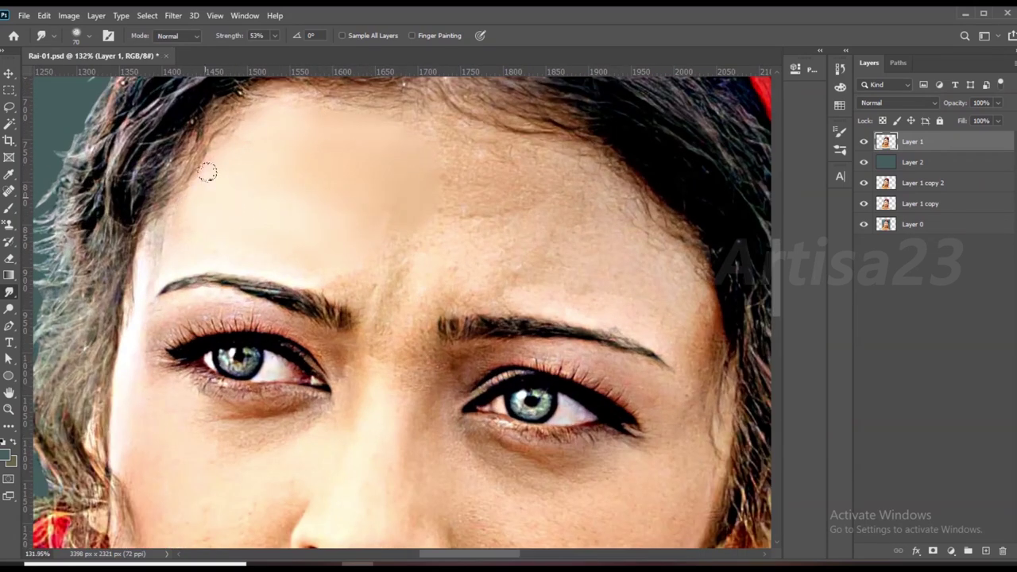
key("bracketleft")
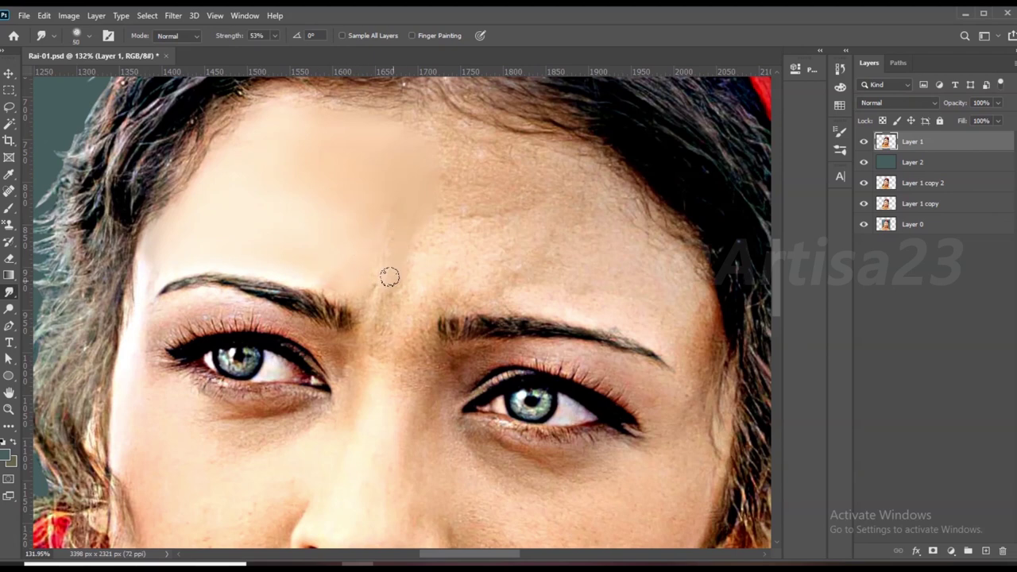
left_click_drag(405, 259, 493, 157)
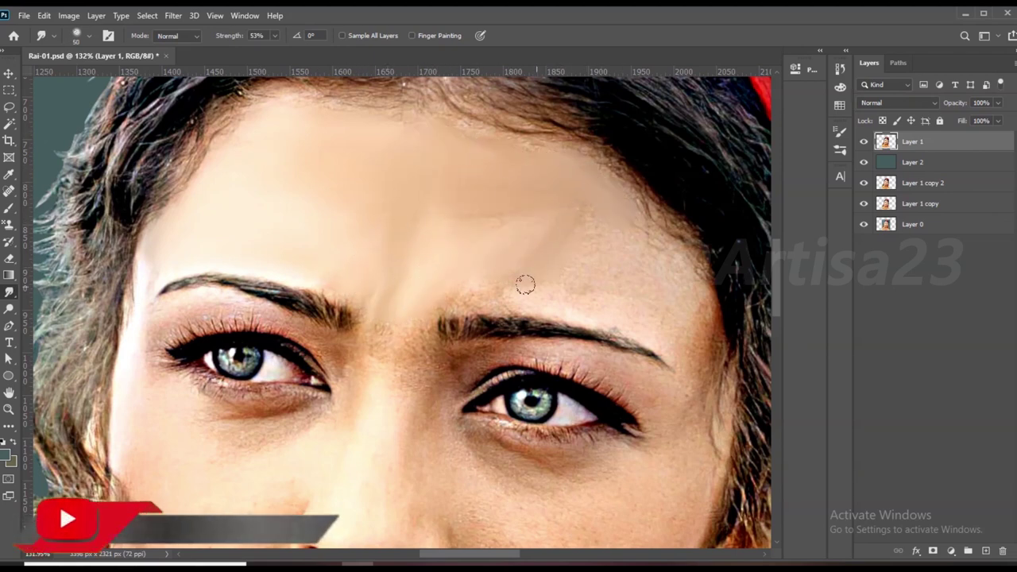
left_click_drag(524, 219, 592, 240)
left_click_drag(670, 295, 568, 259)
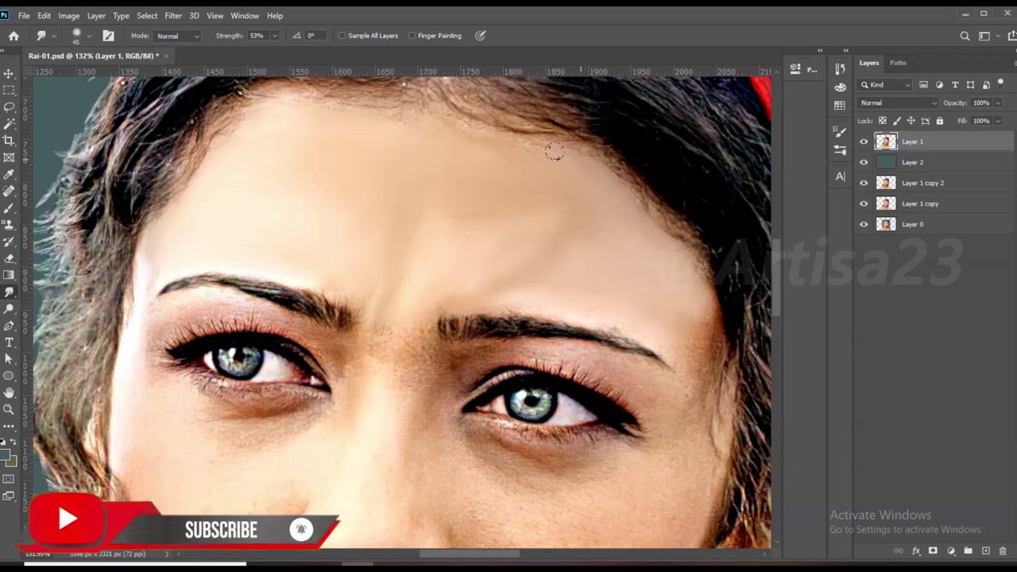
Step: With a smaller smudge brush, smooth the skin along and beside the nose bridge
scroll(447, 357, "down", 3)
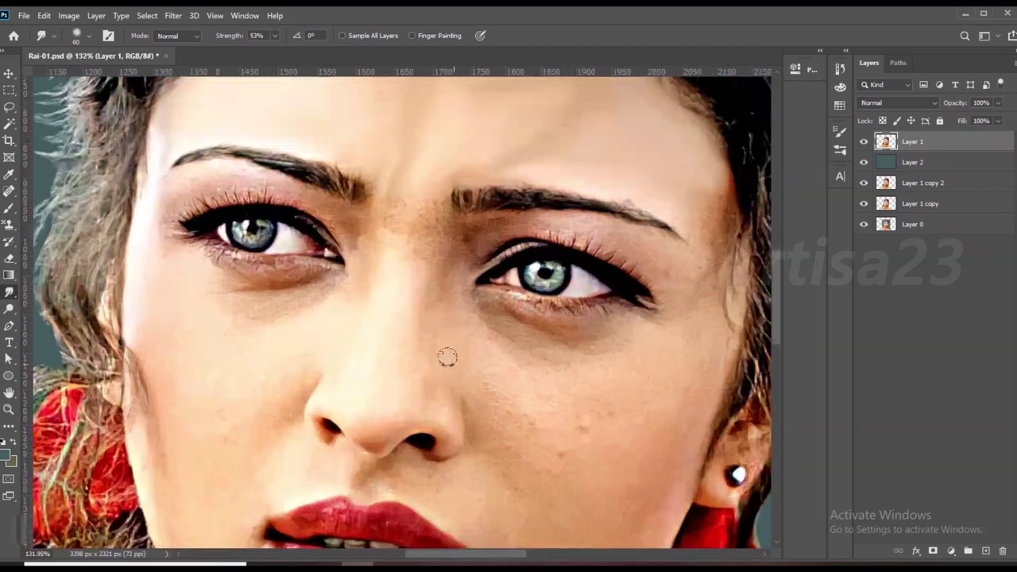
key("bracketleft")
left_click_drag(397, 297, 454, 323)
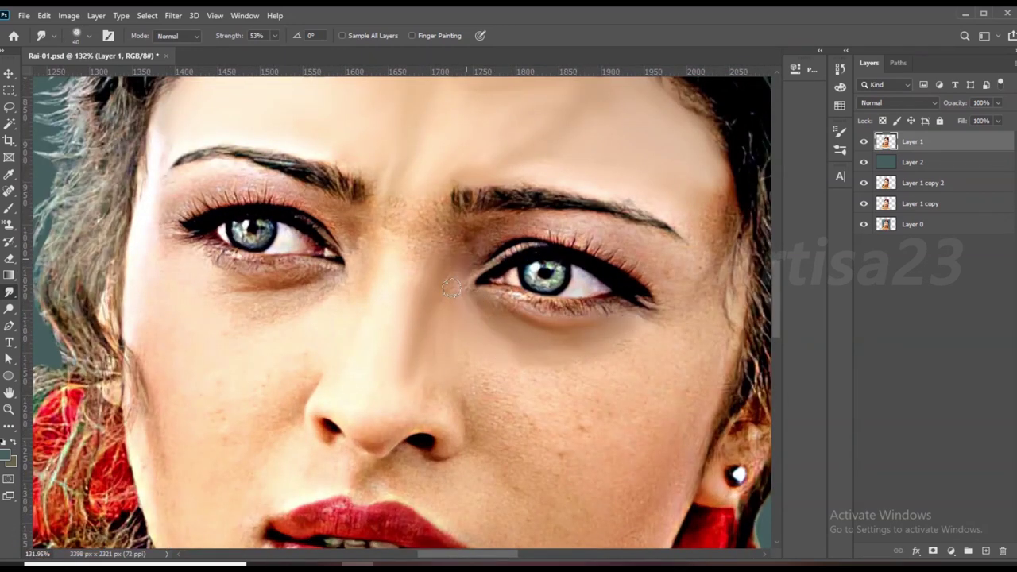
left_click_drag(401, 288, 343, 346)
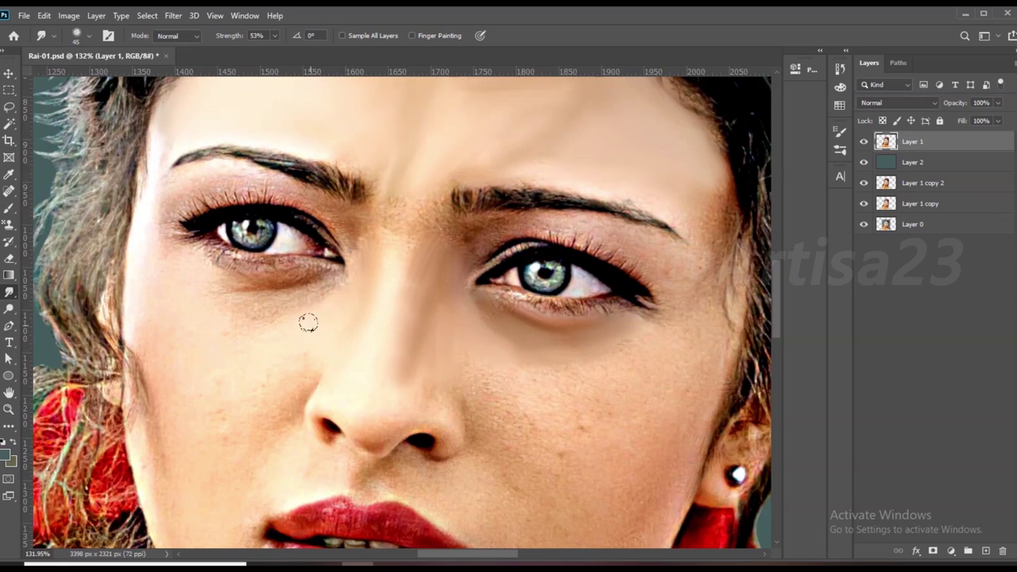
Step: Soften the left eye's lids and under-eye skin, then the hair strands along the left jaw
scroll(306, 334, "up", 2)
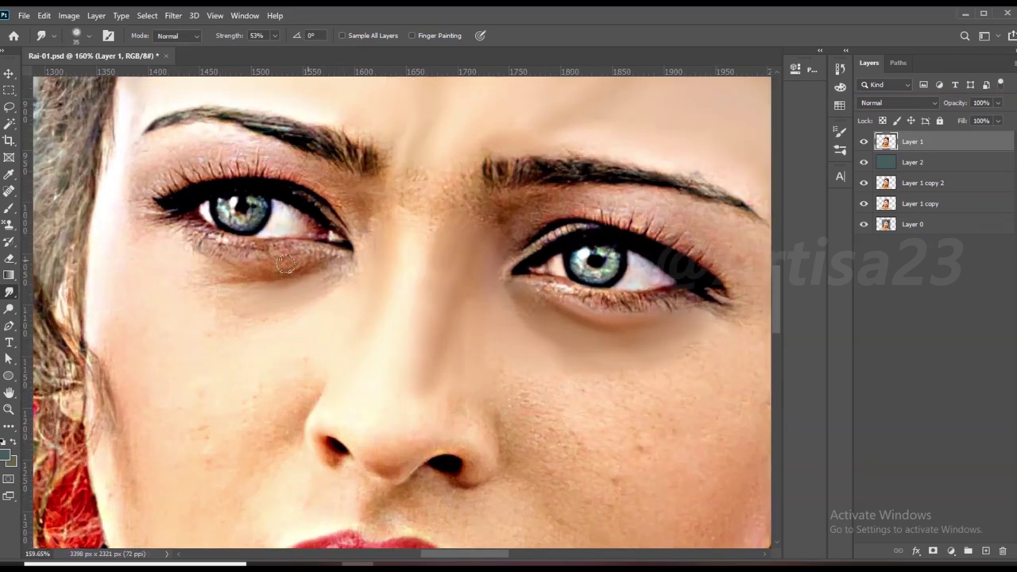
left_click_drag(183, 235, 326, 256)
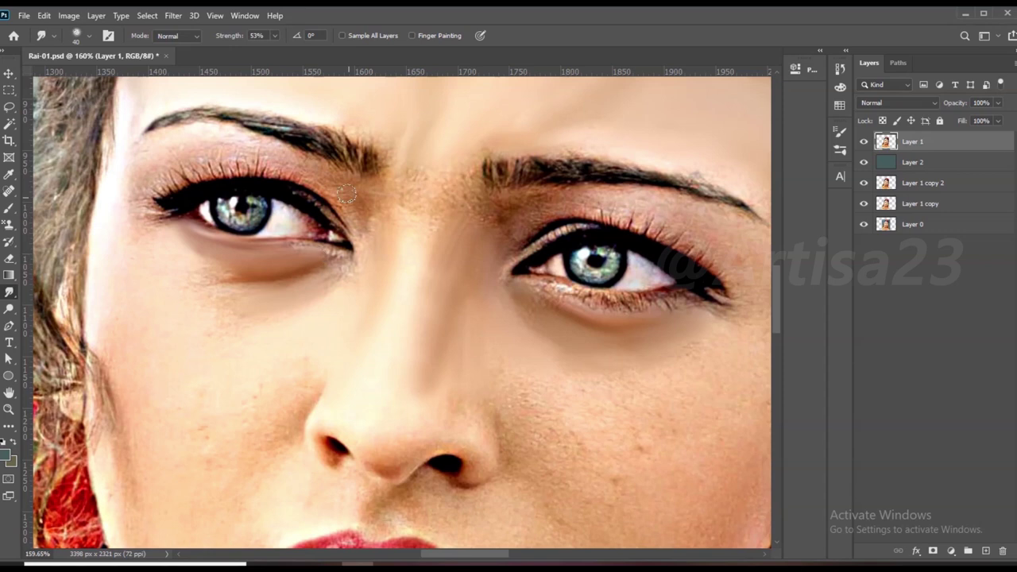
mouse_move(350, 199)
left_mouse_down()
mouse_move(159, 171)
mouse_move(261, 141)
mouse_move(135, 170)
left_mouse_up()
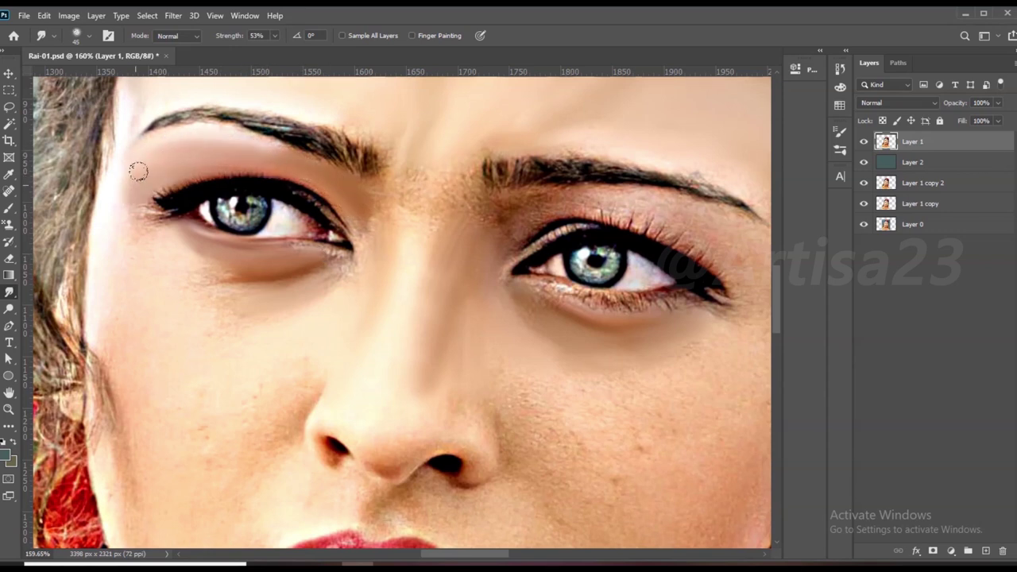
key("bracketleft")
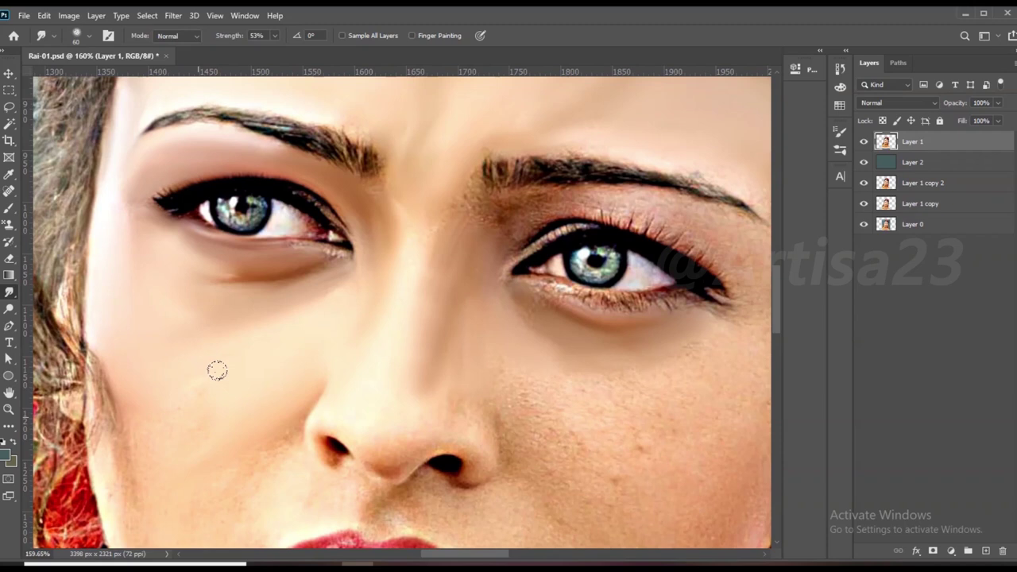
scroll(143, 432, "down", 3)
scroll(277, 334, "down", 2, "alt")
scroll(320, 305, "up", 1, "alt")
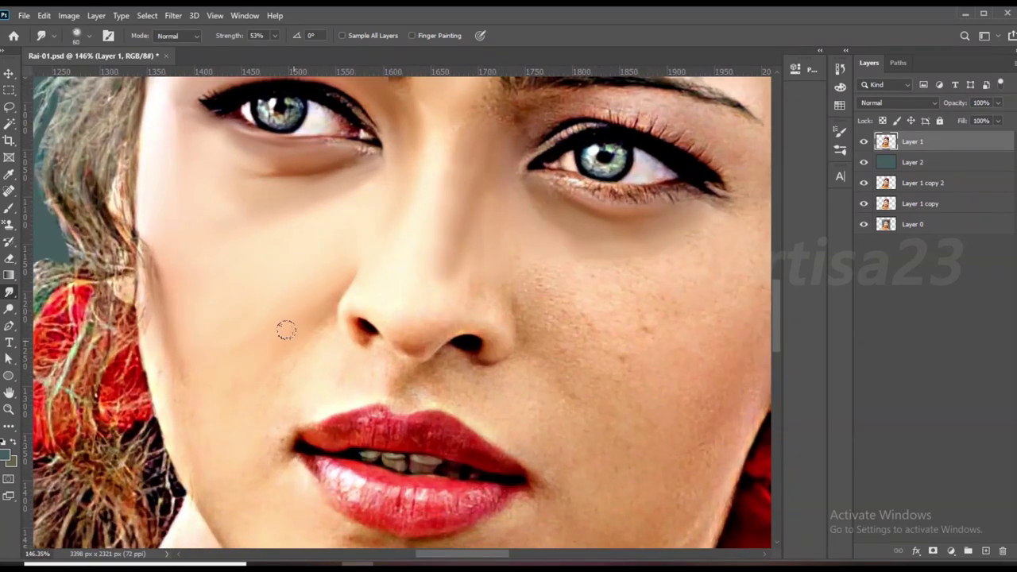
left_click_drag(151, 286, 160, 394)
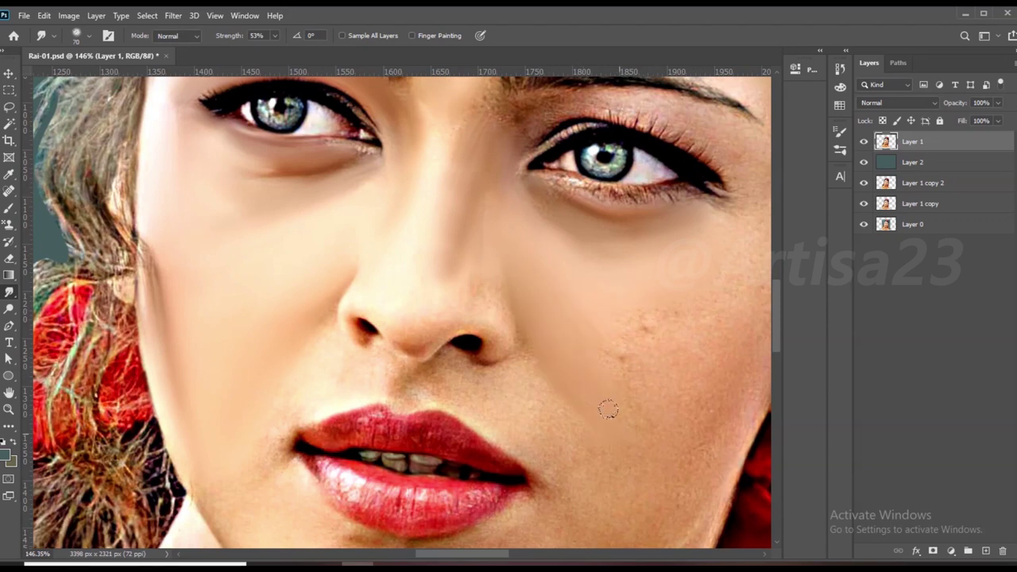
Step: Smudge the right eye's lower lashes, upper lash line and outer lash wing into soft skin
scroll(658, 291, "down", 1, "alt")
scroll(651, 213, "up", 3, "alt")
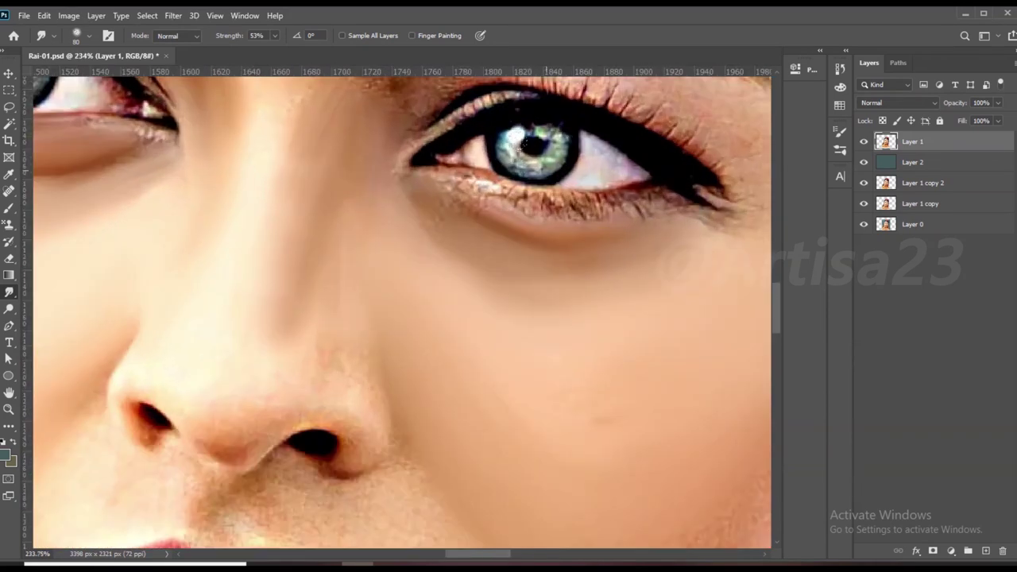
mouse_move(528, 213)
left_mouse_down()
mouse_move(645, 213)
mouse_move(485, 191)
mouse_move(603, 200)
mouse_move(694, 162)
mouse_move(509, 92)
mouse_move(413, 159)
left_mouse_up()
scroll(540, 301, "down", 1, "alt")
scroll(540, 302, "up", 1, "alt")
mouse_move(517, 163)
left_mouse_down()
mouse_move(575, 173)
mouse_move(444, 163)
mouse_move(365, 131)
mouse_move(517, 132)
mouse_move(445, 119)
mouse_move(277, 154)
left_mouse_up()
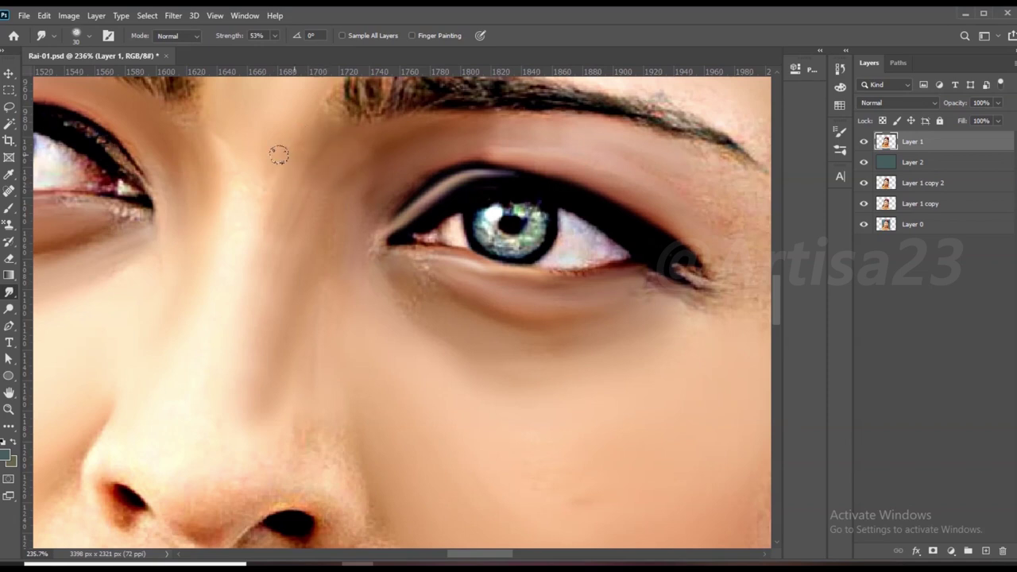
scroll(403, 255, "down", 1)
mouse_move(556, 272)
left_mouse_down()
mouse_move(675, 252)
mouse_move(627, 218)
mouse_move(644, 196)
left_mouse_up()
scroll(644, 196, "right", 2)
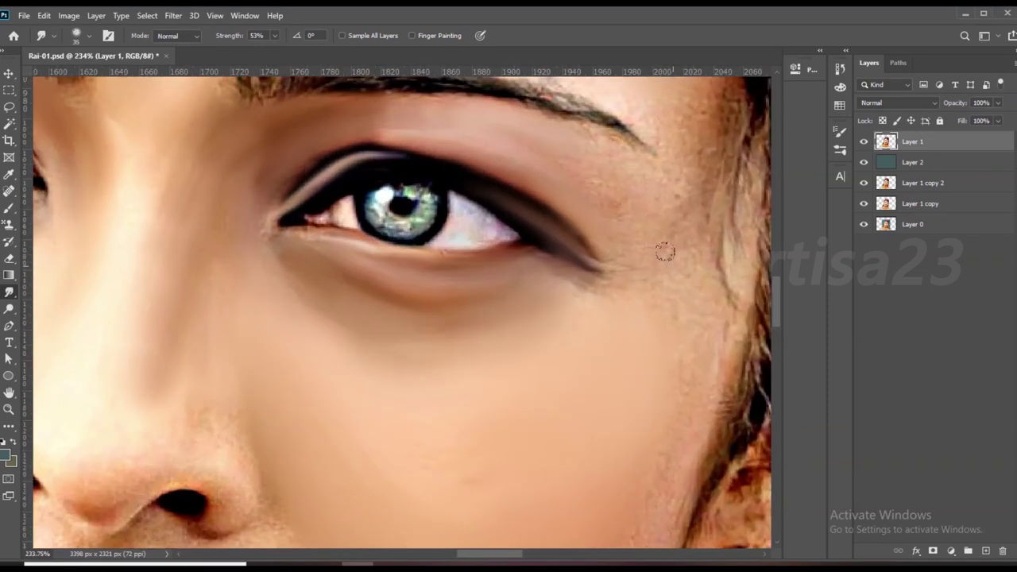
scroll(672, 356, "down", 3)
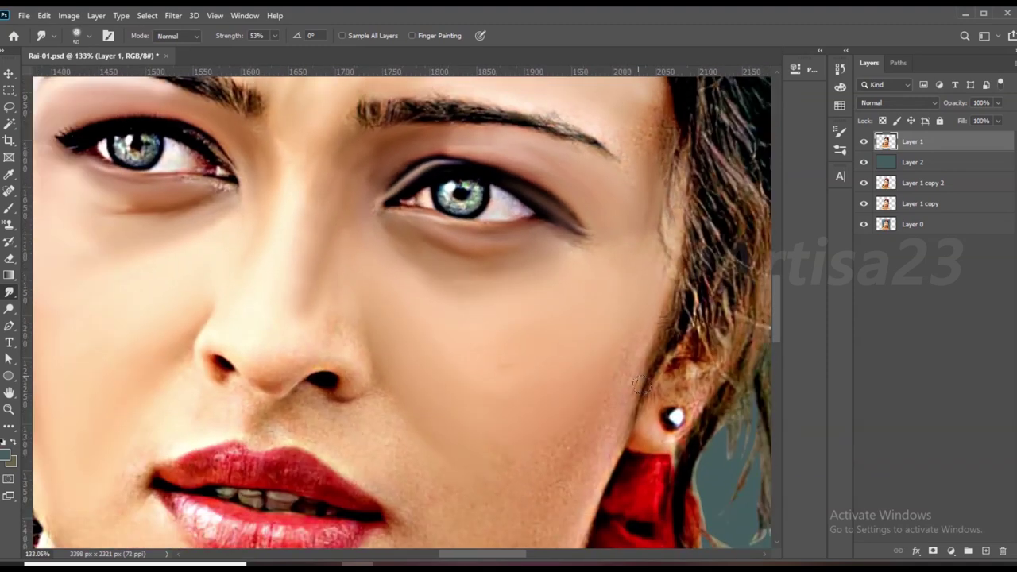
scroll(651, 211, "down", 1)
scroll(594, 343, "down", 1)
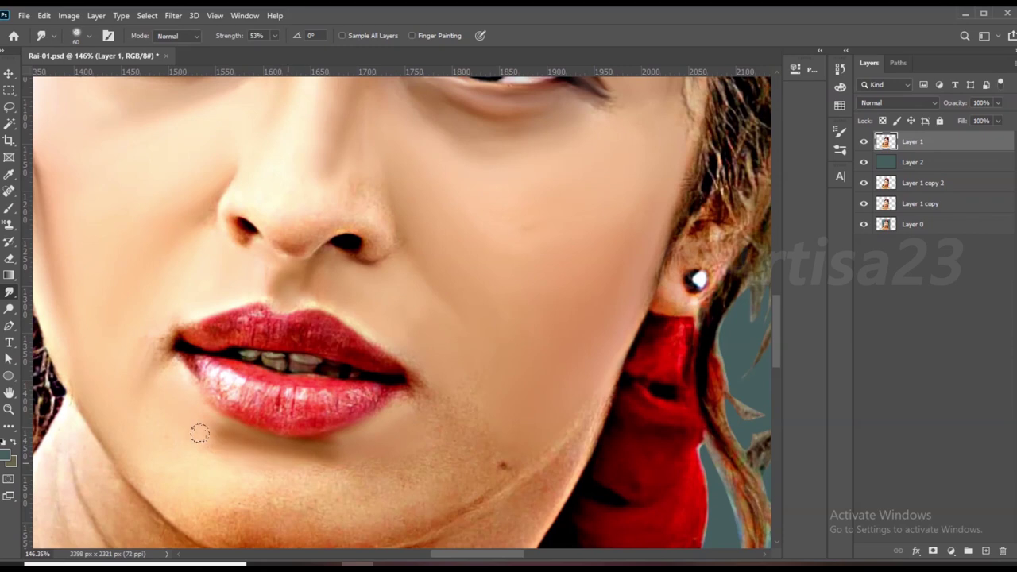
Step: Smooth the chin, lower-lip edge, nose tip and skin around both nostrils
scroll(540, 334, "down", 3)
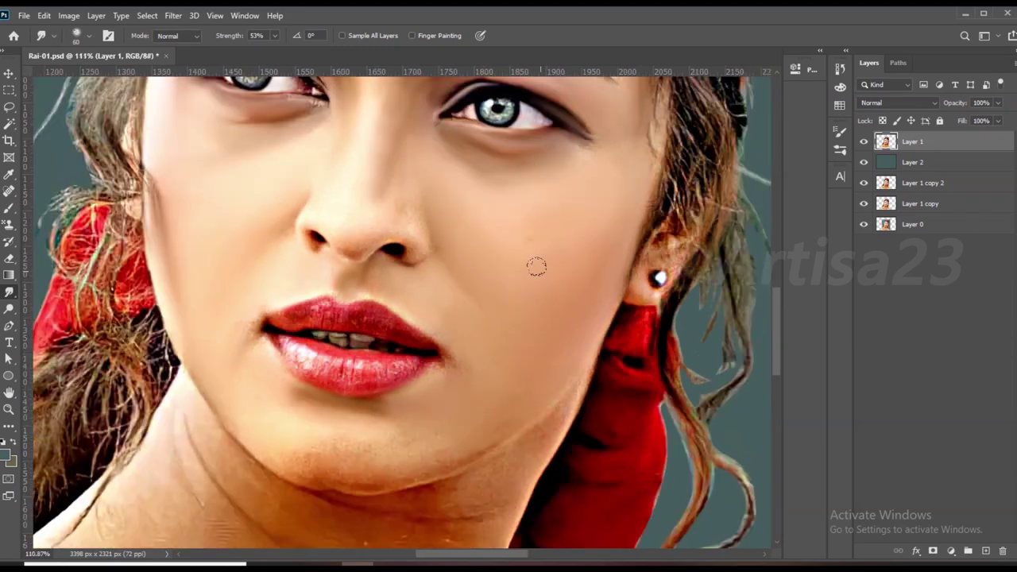
scroll(476, 421, "up", 3)
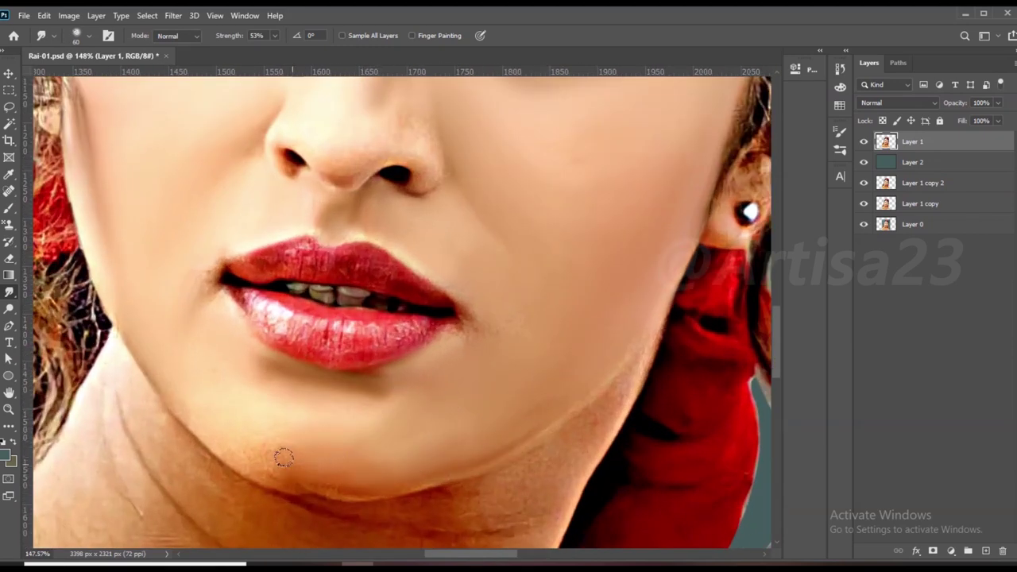
left_click_drag(281, 456, 242, 421)
left_click_drag(337, 397, 411, 249)
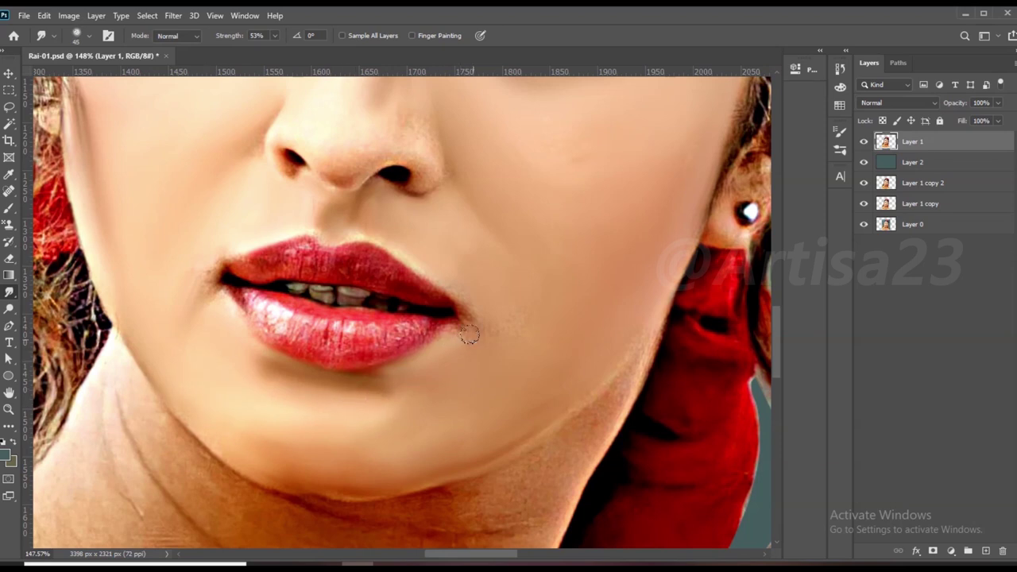
scroll(425, 186, "down", 2)
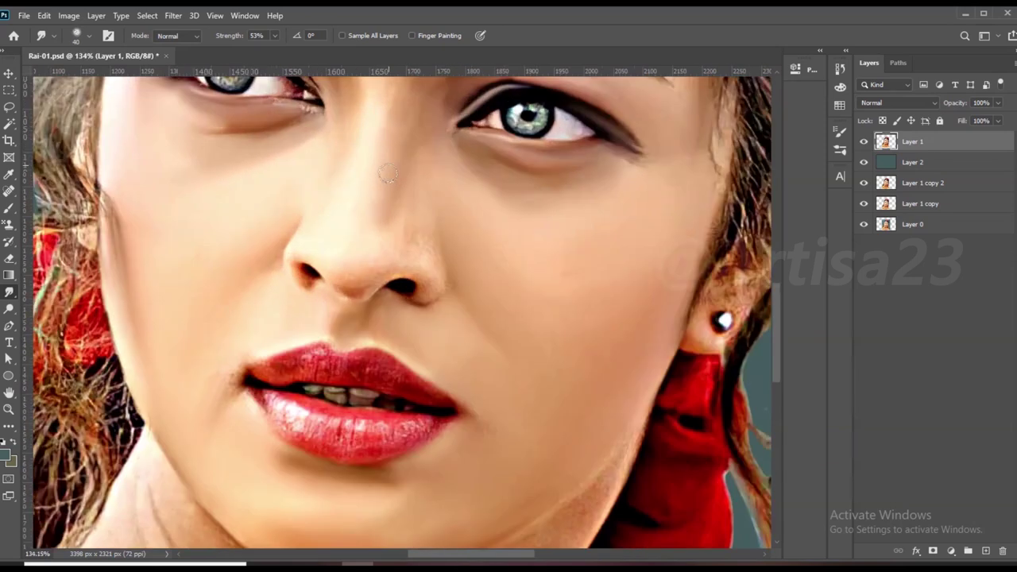
scroll(350, 186, "up", 4)
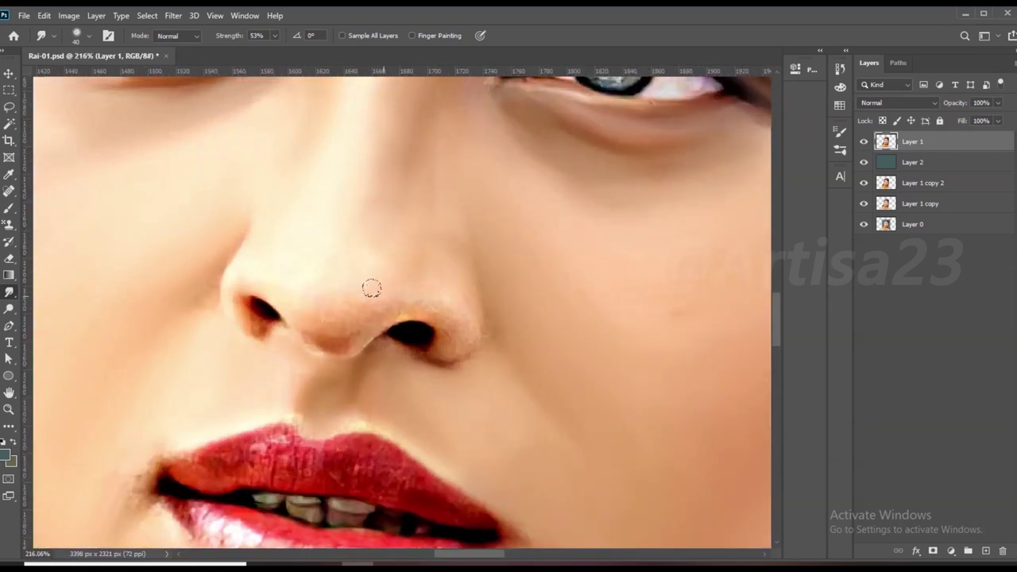
scroll(310, 282, "up", 2)
left_click_drag(319, 299, 318, 313)
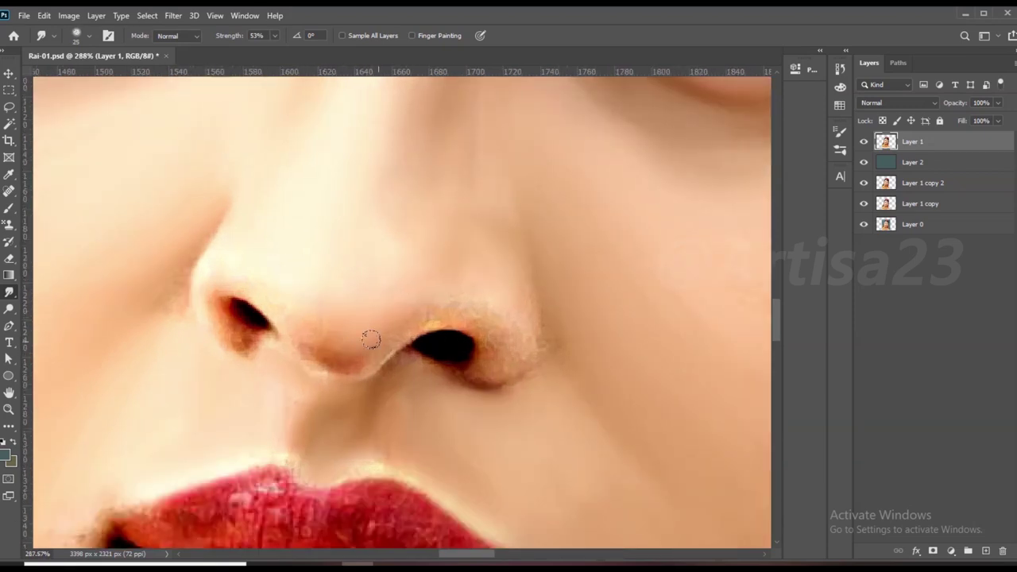
left_click_drag(232, 181, 226, 315)
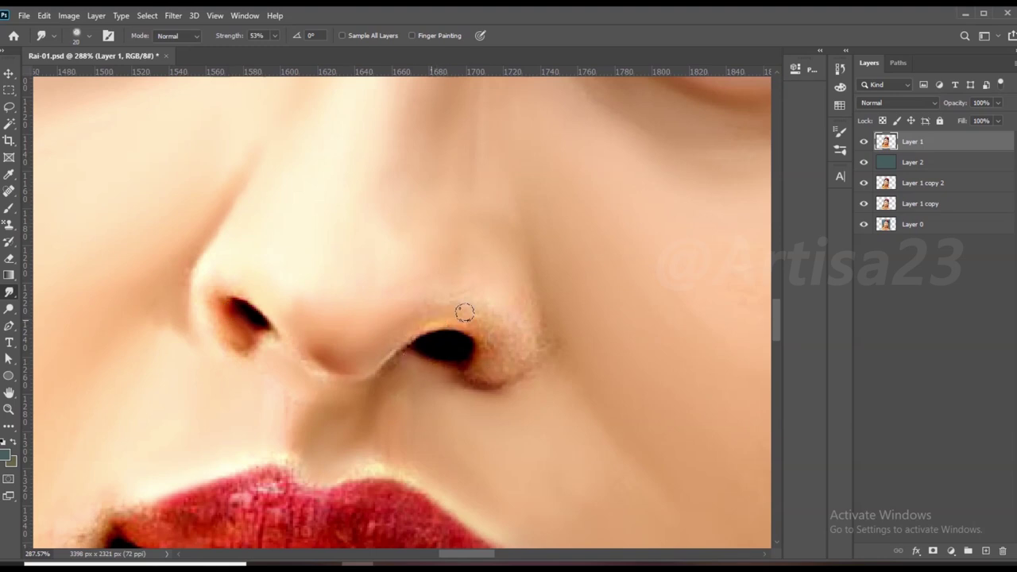
left_click_drag(464, 313, 387, 349)
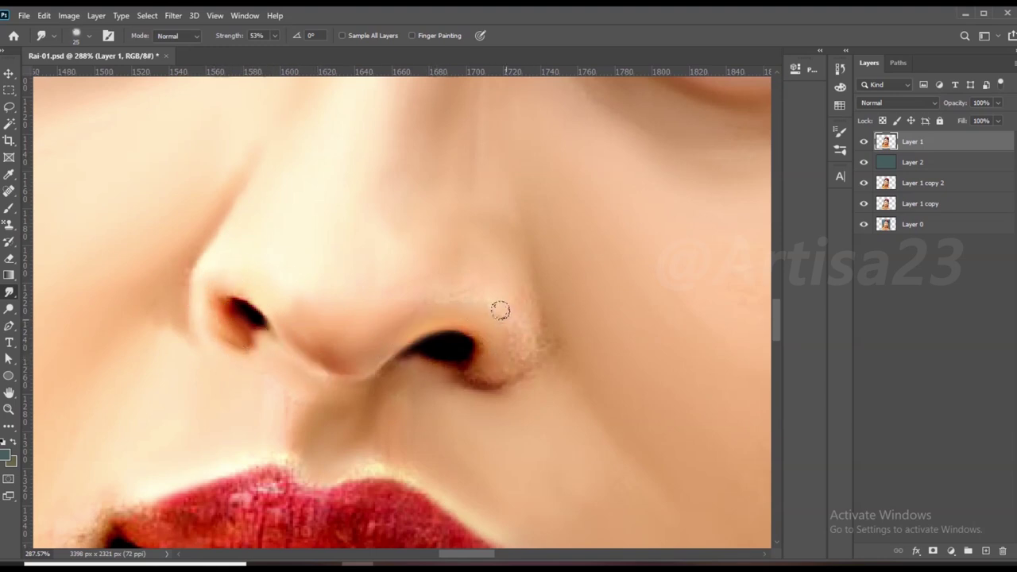
Step: Zoom in on the mouth, smudge both lips, then the teeth with a smaller brush
mouse_move(397, 234)
left_mouse_down()
mouse_move(542, 359)
mouse_move(352, 382)
left_mouse_up()
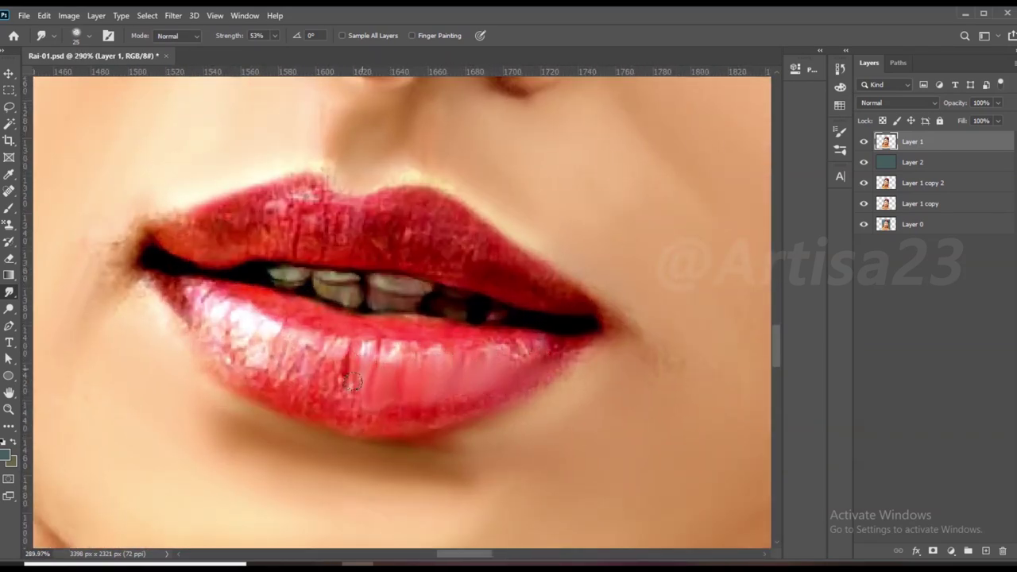
mouse_move(348, 323)
left_mouse_down()
mouse_move(326, 370)
mouse_move(247, 333)
mouse_move(262, 377)
mouse_move(337, 359)
mouse_move(525, 350)
left_mouse_up()
mouse_move(556, 278)
left_mouse_down()
mouse_move(397, 215)
mouse_move(471, 233)
mouse_move(322, 218)
mouse_move(183, 227)
mouse_move(329, 174)
left_mouse_up()
key("bracketleft")
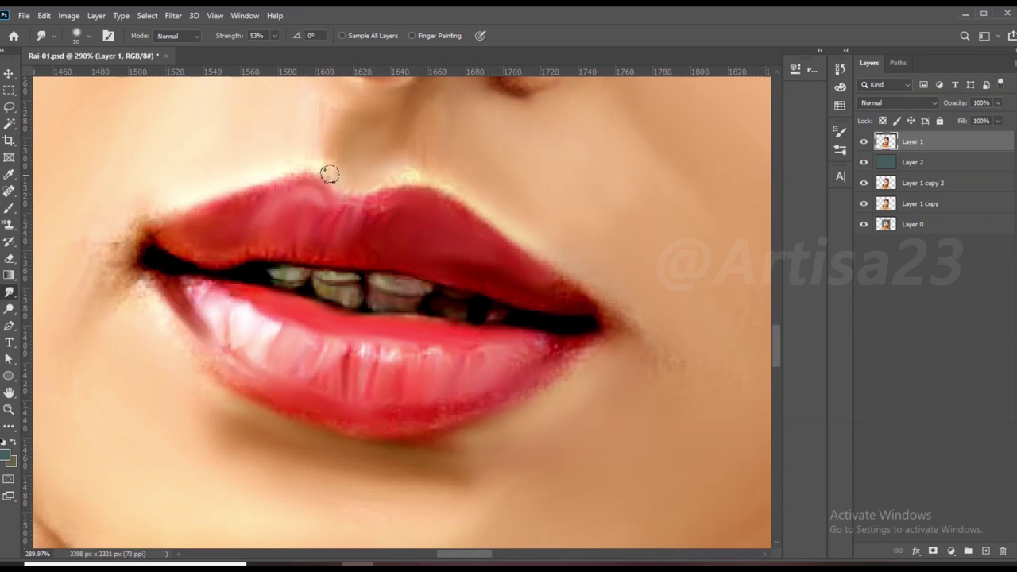
scroll(389, 267, "down", 1)
left_click_drag(355, 270, 447, 280)
scroll(449, 285, "down", 2)
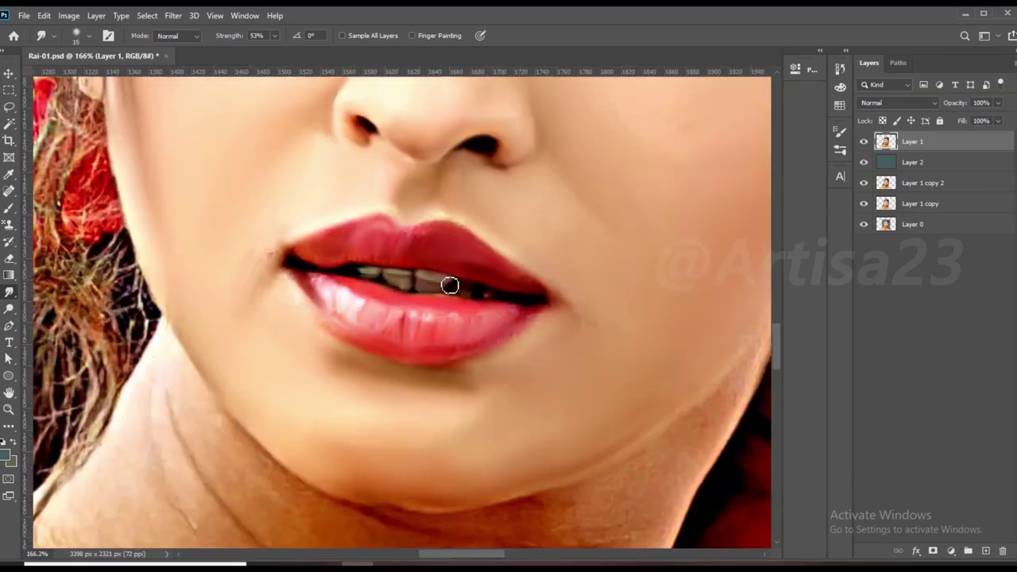
scroll(421, 326, "down", 3)
scroll(397, 357, "down", 1)
scroll(394, 366, "up", 2)
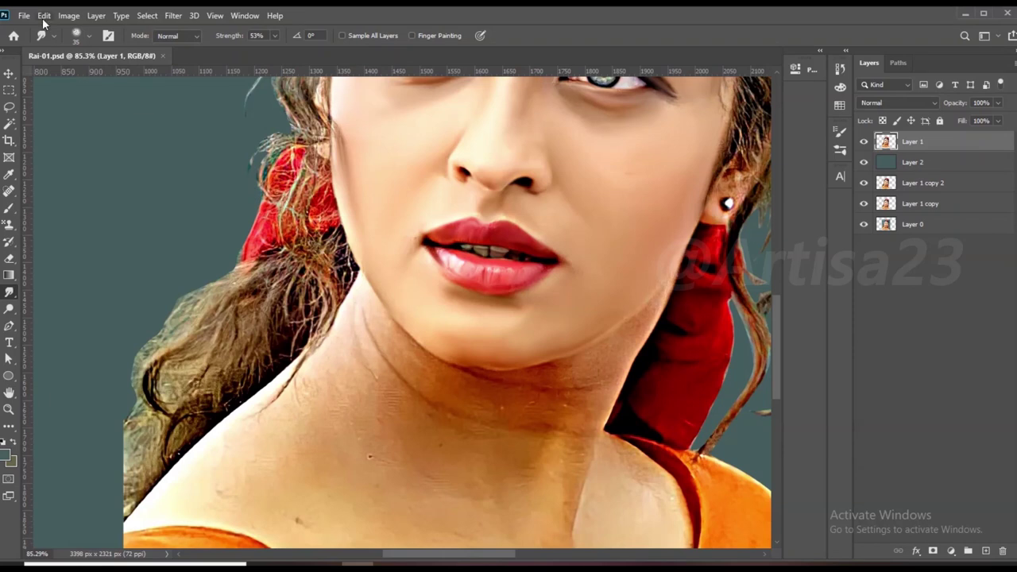
Step: Save the document as Rai-01b.psd, replacing the existing file
left_click(24, 15)
left_click(43, 170)
left_click(131, 122)
left_click(397, 395)
left_click(540, 290)
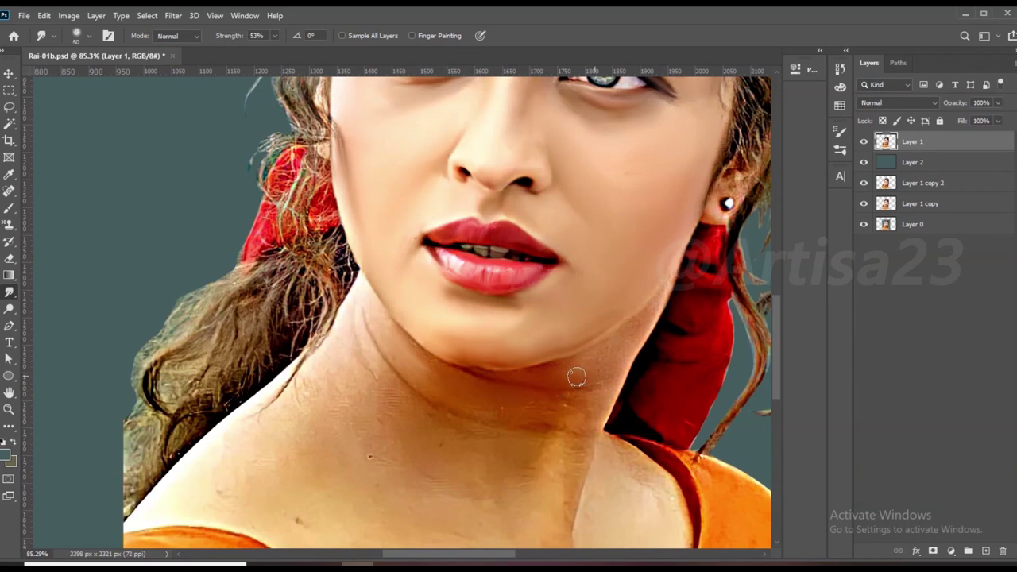
Step: Smudge the neck wrinkles, lower neck, shoulder edge and hair-to-neck edge smooth
scroll(445, 399, "up", 2)
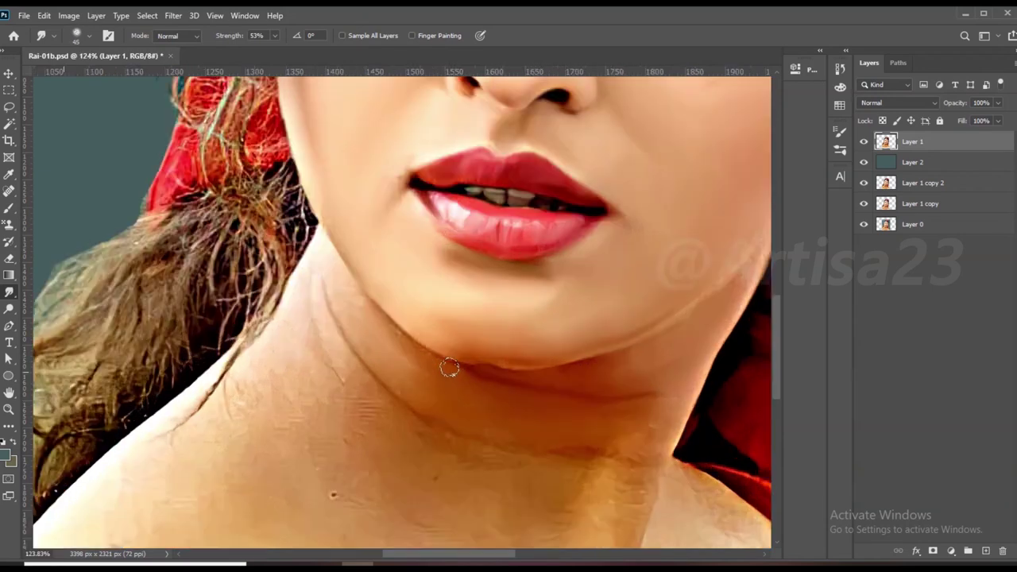
scroll(448, 363, "up", 2)
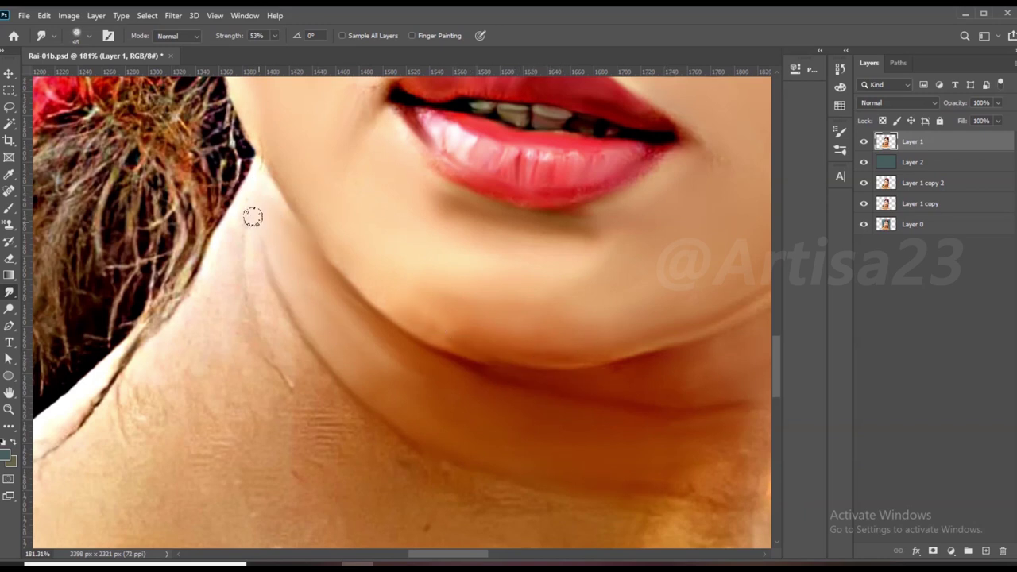
scroll(294, 302, "down", 2)
mouse_move(309, 409)
left_mouse_down()
mouse_move(230, 365)
mouse_move(493, 451)
left_mouse_up()
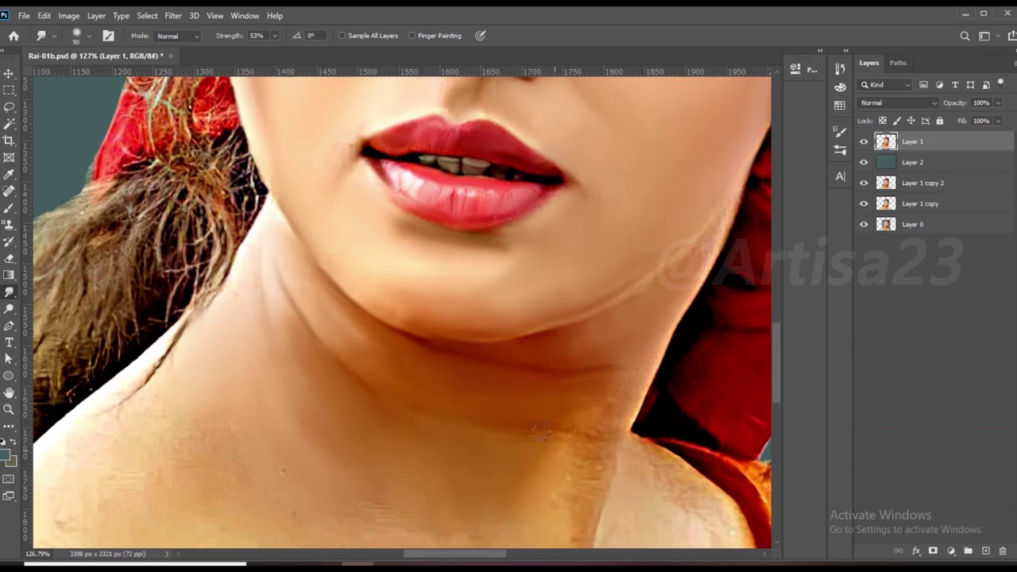
scroll(550, 454, "down", 2)
scroll(540, 496, "up", 1)
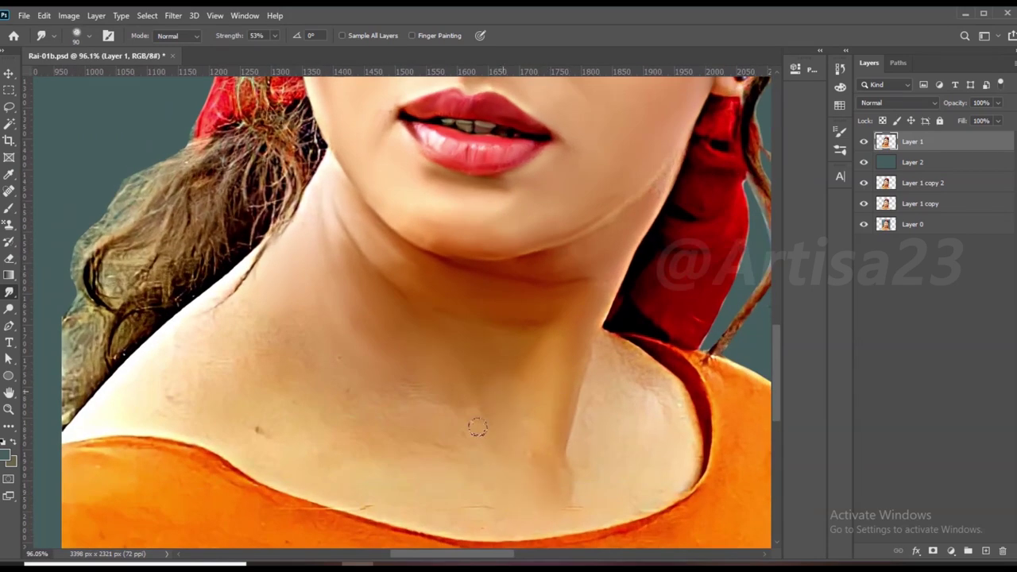
left_click_drag(340, 392, 213, 349)
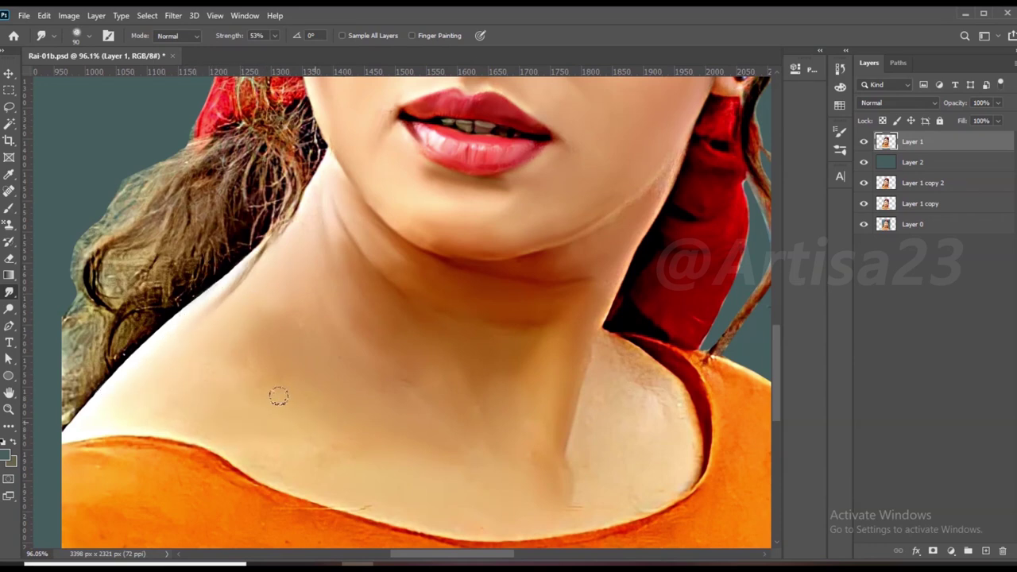
left_click_drag(475, 402, 517, 401)
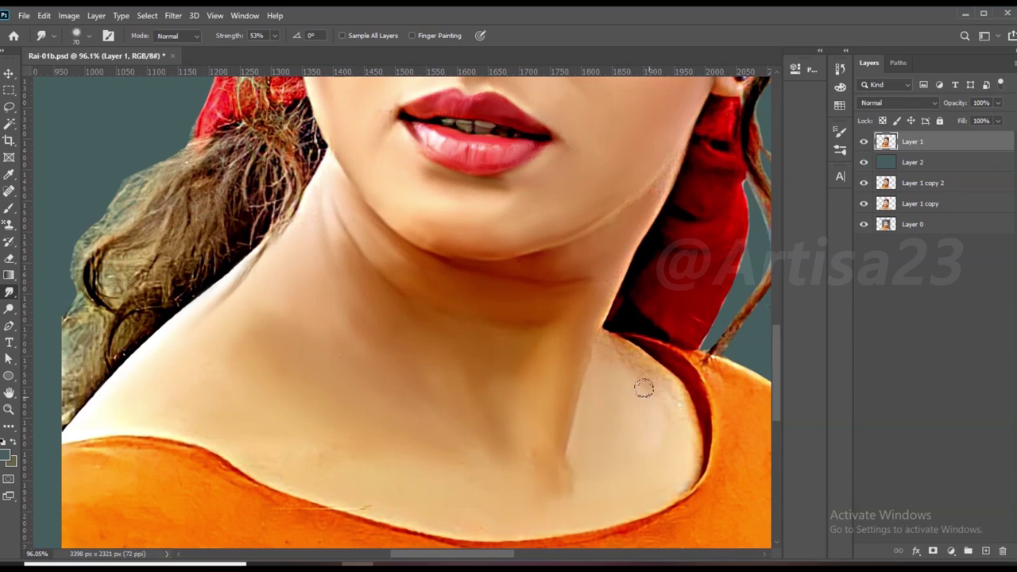
left_click_drag(644, 387, 685, 440)
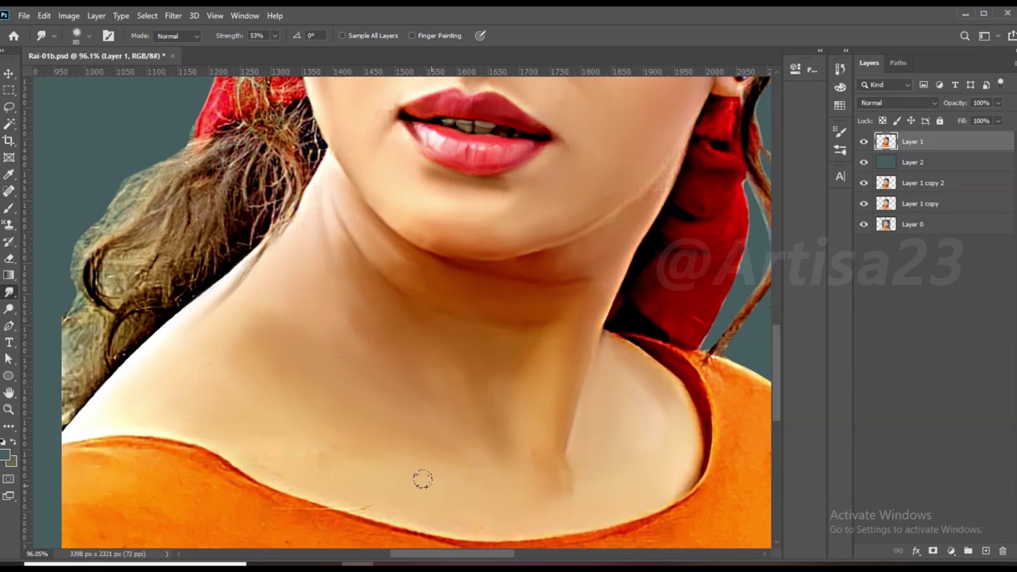
left_click_drag(129, 378, 104, 401)
scroll(191, 406, "up", 1)
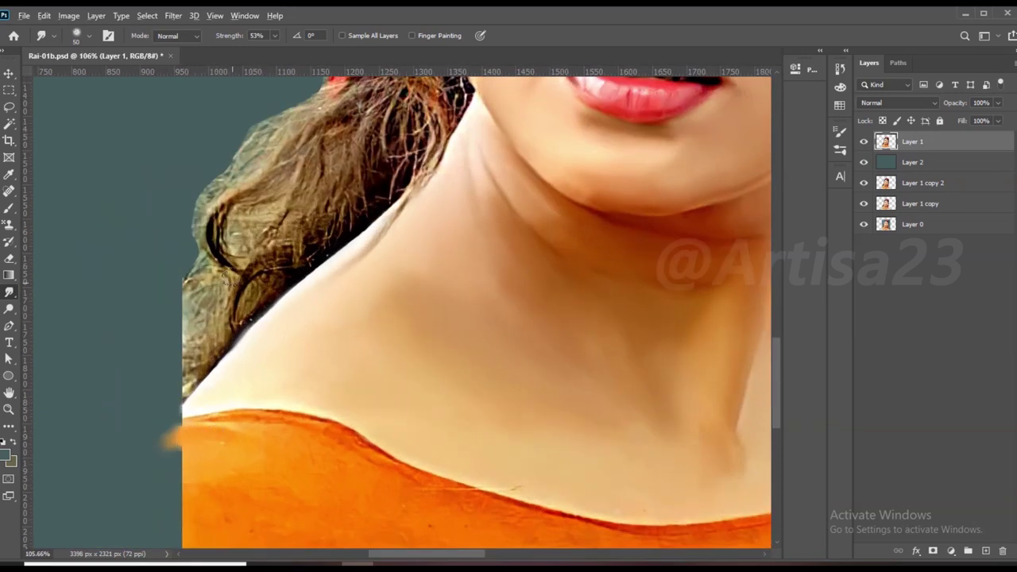
Step: Smear the orange top's lower hem down and outward into the background
scroll(227, 278, "down", 2)
left_click_drag(186, 371, 282, 388)
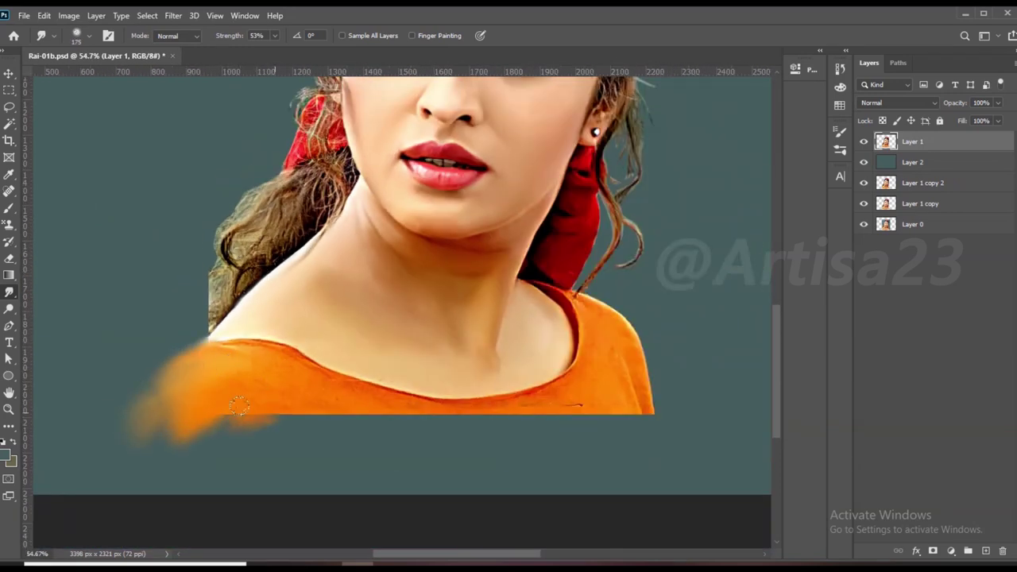
mouse_move(365, 400)
left_mouse_down()
mouse_move(437, 427)
mouse_move(563, 391)
mouse_move(476, 468)
left_mouse_up()
mouse_move(548, 417)
left_mouse_down()
mouse_move(648, 413)
mouse_move(641, 450)
mouse_move(664, 477)
left_mouse_up()
key("bracketleft")
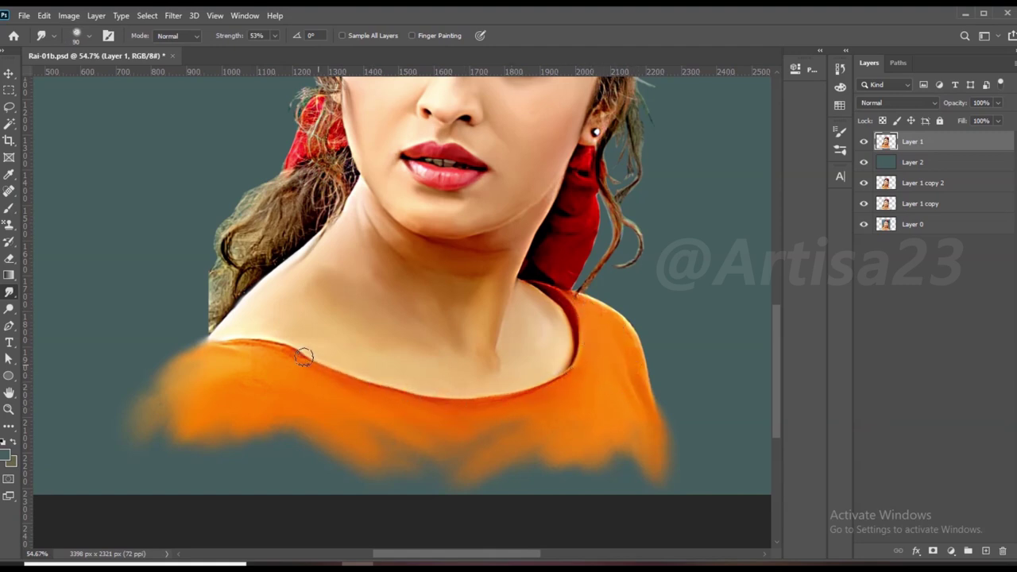
left_click_drag(198, 361, 508, 475)
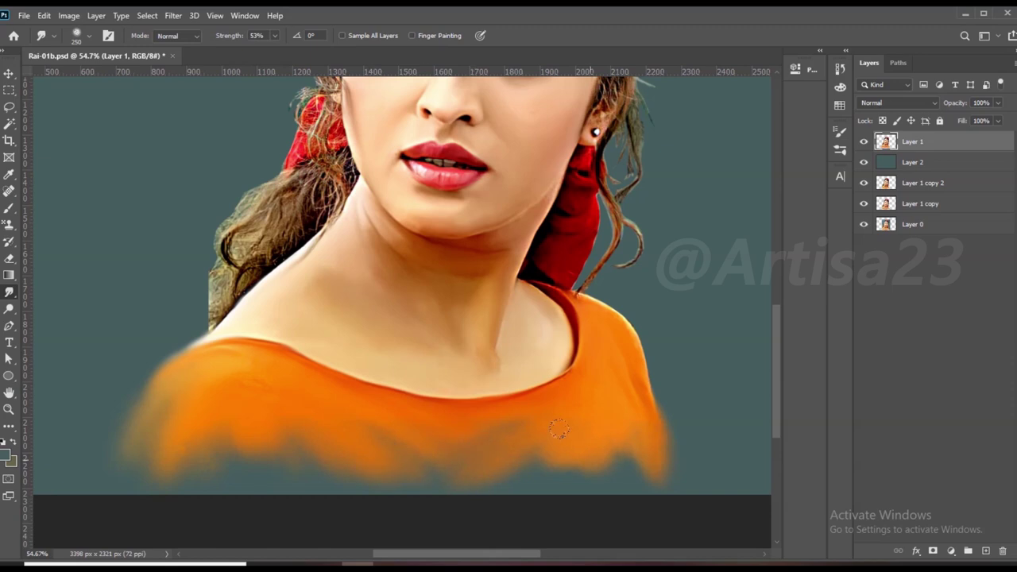
key("bracketright")
key("bracketright")
key("bracketright")
scroll(489, 401, "down", 4)
Step: Save the document as Rai-01.psd, replacing the existing file
left_click(24, 15)
left_click(64, 151)
left_click(397, 394)
left_click(24, 15)
left_click(152, 165)
left_click(127, 95)
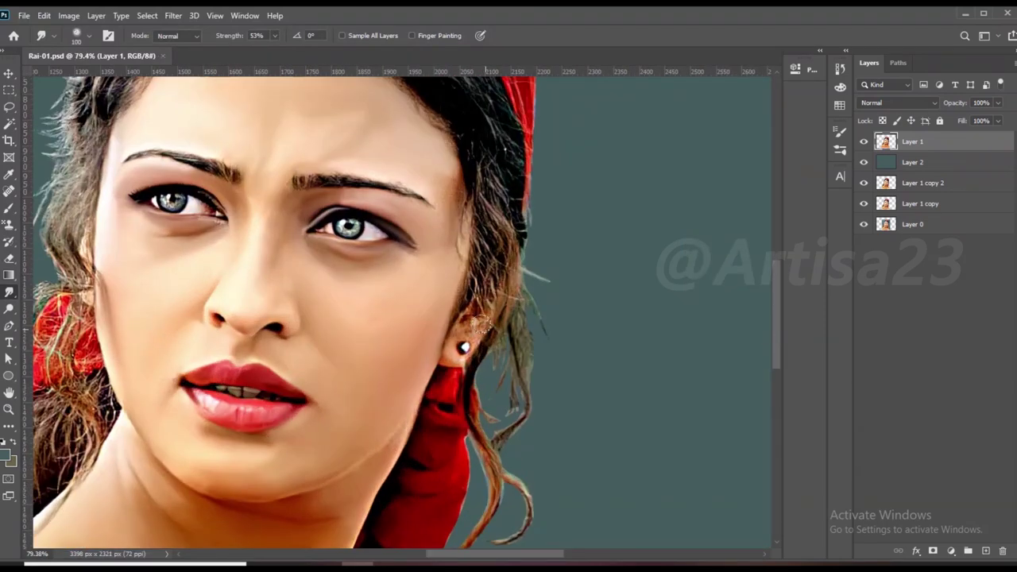
Step: Smudge the eyebrow hairs and eyebrow tail into soft strokes
scroll(477, 333, "up", 2)
scroll(468, 339, "up", 2)
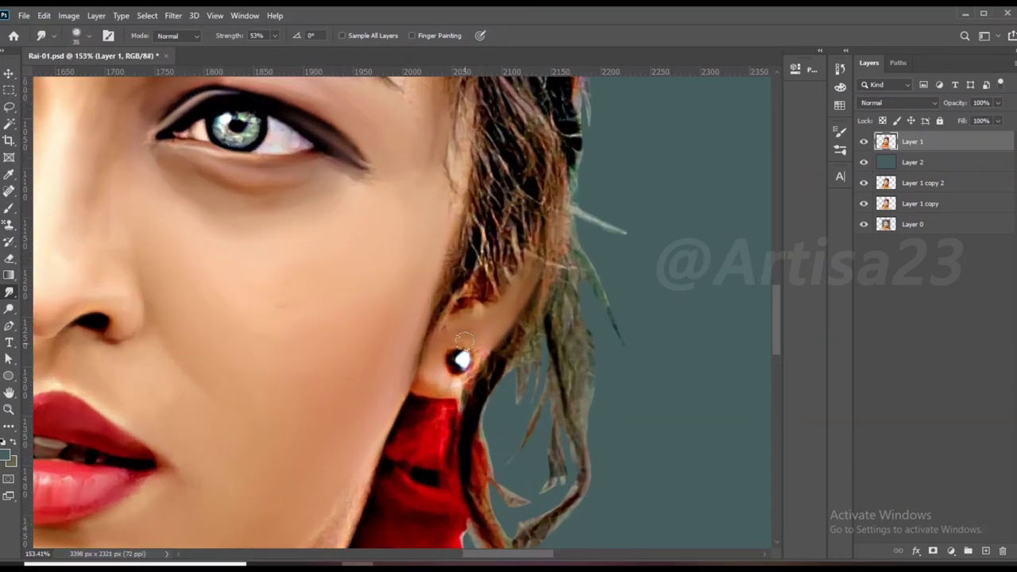
scroll(457, 369, "down", 3)
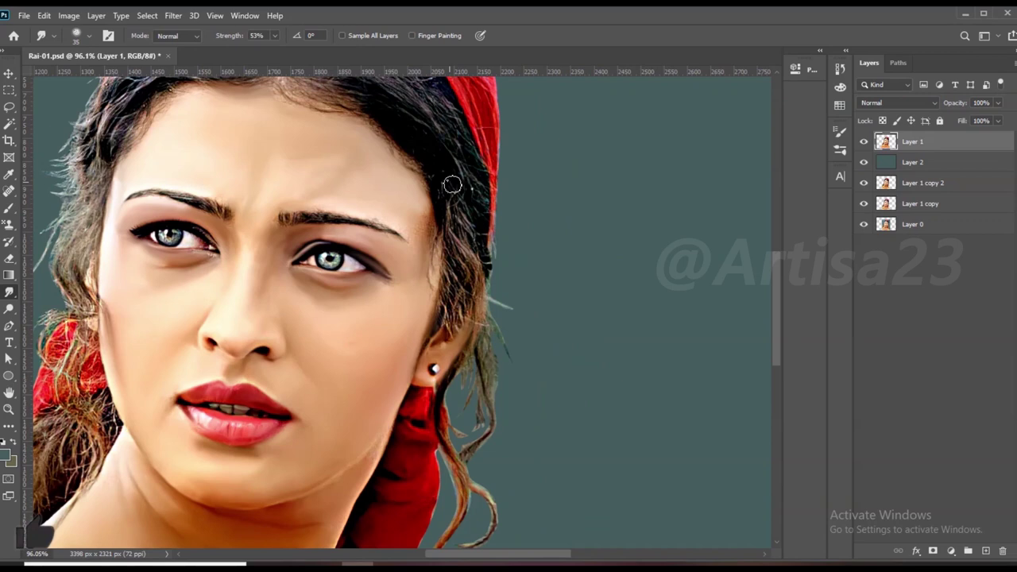
scroll(445, 199, "up", 3)
left_click_drag(358, 238, 173, 229)
scroll(246, 215, "down", 4)
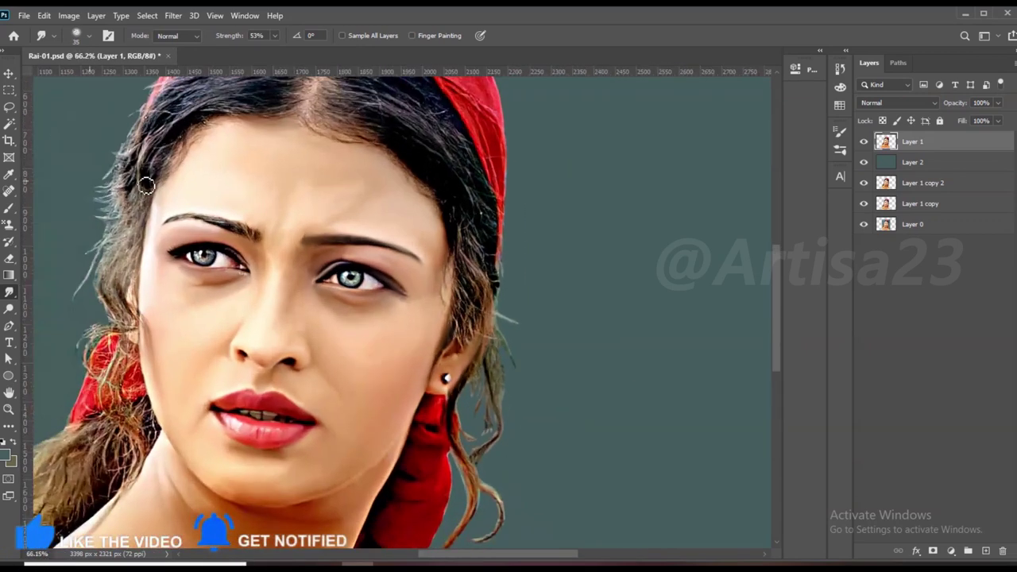
scroll(293, 251, "up", 6)
mouse_move(361, 282)
left_mouse_down()
mouse_move(294, 239)
mouse_move(313, 214)
left_mouse_up()
Step: Zoom into the eye and smooth the eye white and the sparkly iris texture
scroll(347, 310, "down", 2)
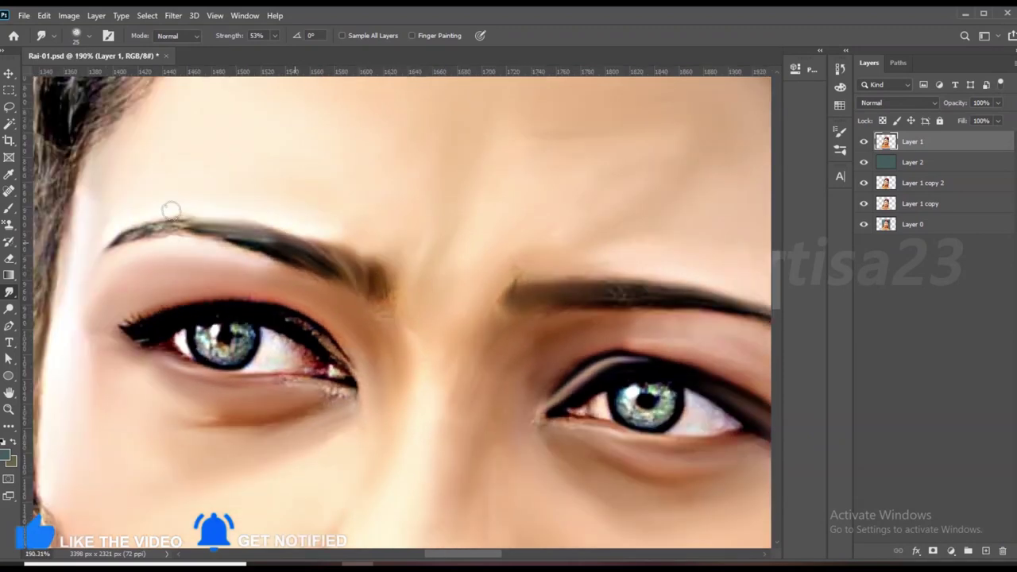
scroll(170, 211, "up", 1)
scroll(238, 262, "down", 3)
scroll(271, 305, "up", 3)
scroll(271, 304, "up", 2)
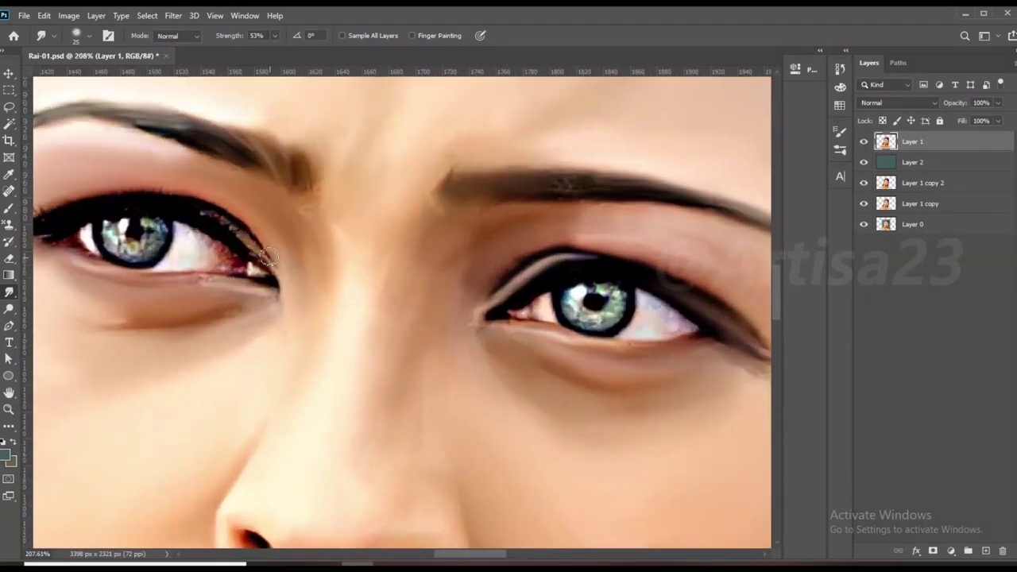
scroll(287, 272, "down", 3)
scroll(441, 276, "up", 5)
left_click_drag(481, 286, 399, 281)
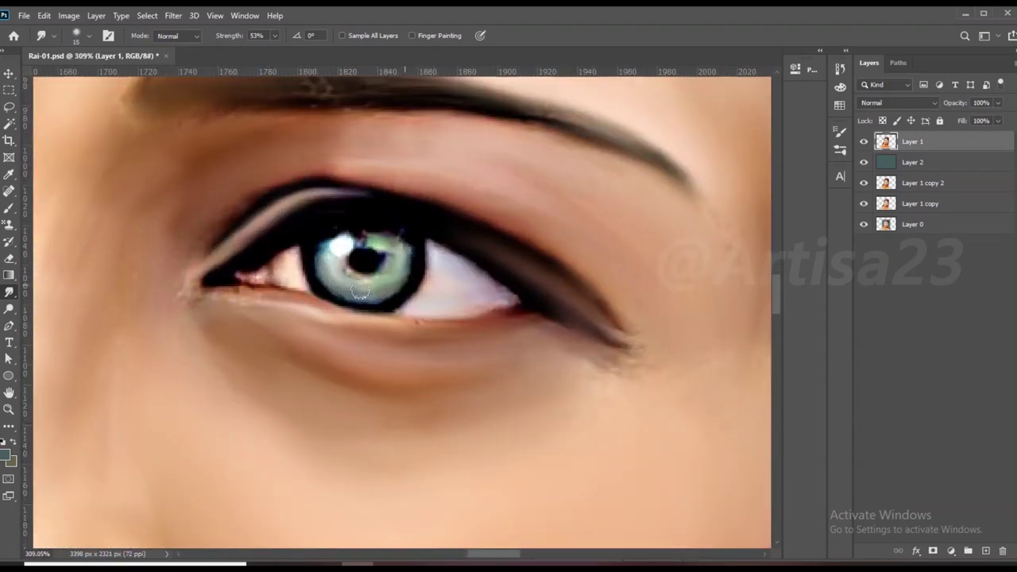
scroll(360, 292, "down", 5)
scroll(413, 292, "up", 6)
mouse_move(413, 292)
left_mouse_down()
mouse_move(336, 273)
mouse_move(238, 274)
mouse_move(190, 246)
mouse_move(350, 283)
left_mouse_up()
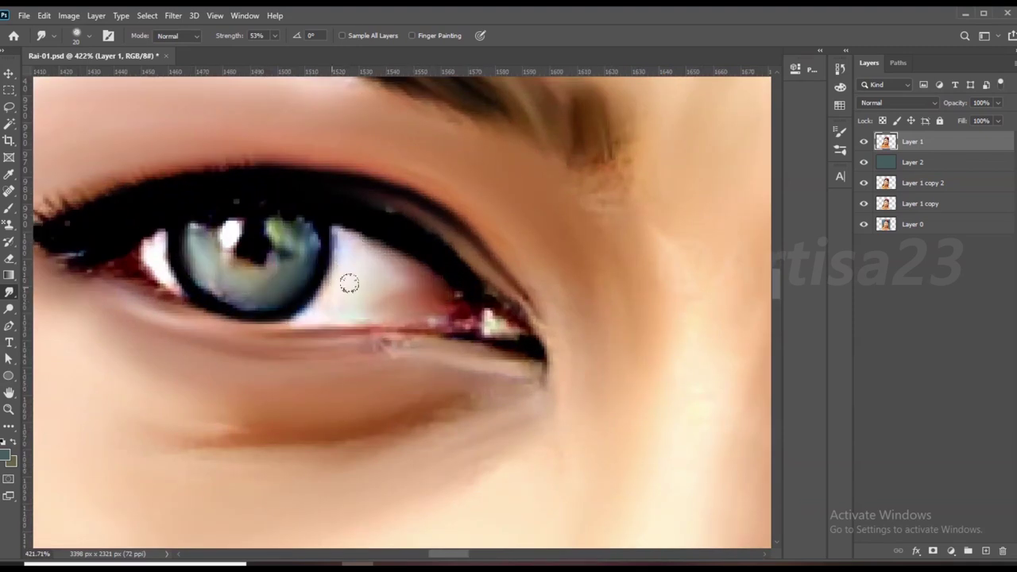
scroll(349, 284, "down", 3)
scroll(238, 353, "down", 3)
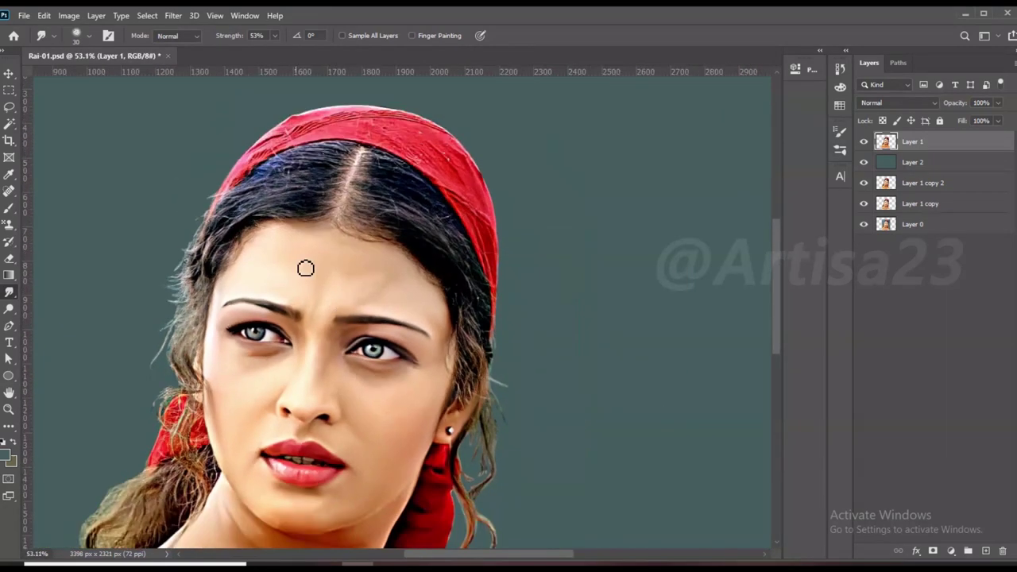
scroll(323, 212, "up", 3)
Step: Smooth the dark hair left of the parting and along the left edge
mouse_move(350, 143)
left_mouse_down()
mouse_move(274, 139)
mouse_move(332, 208)
mouse_move(230, 239)
mouse_move(199, 187)
mouse_move(298, 178)
mouse_move(230, 171)
mouse_move(86, 286)
mouse_move(159, 306)
mouse_move(125, 365)
mouse_move(151, 278)
mouse_move(171, 387)
mouse_move(123, 358)
mouse_move(118, 283)
mouse_move(199, 143)
left_mouse_up()
scroll(298, 178, "up", 2)
scroll(159, 306, "down", 1)
scroll(159, 306, "left", 1)
scroll(151, 278, "down", 1)
scroll(151, 278, "left", 1)
scroll(171, 387, "down", 1)
scroll(171, 387, "left", 1)
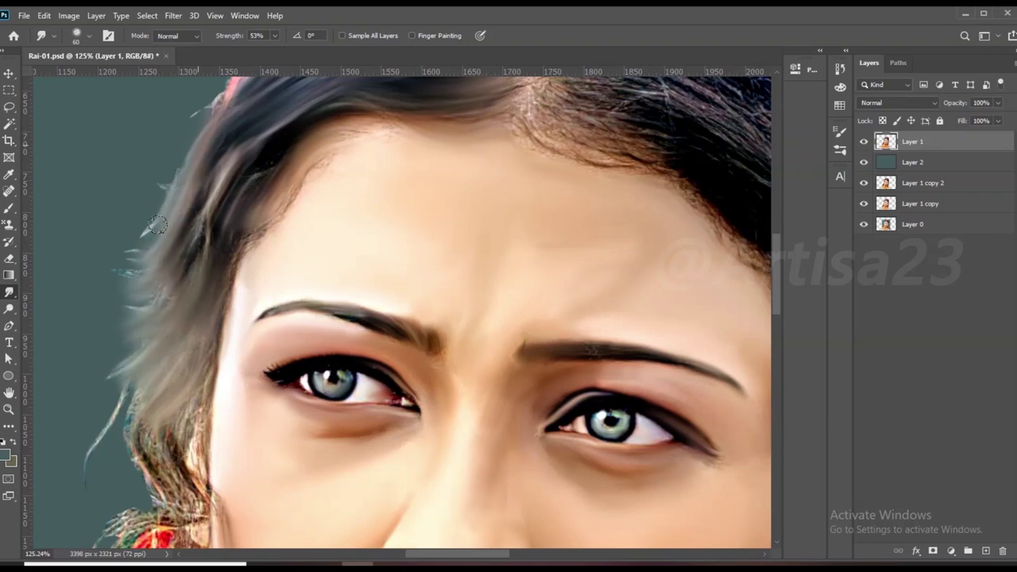
scroll(182, 286, "down", 1)
left_click_drag(184, 286, 185, 312)
Step: Smear the hair strands and red scarf near and below the left ear outward
scroll(192, 297, "down", 1)
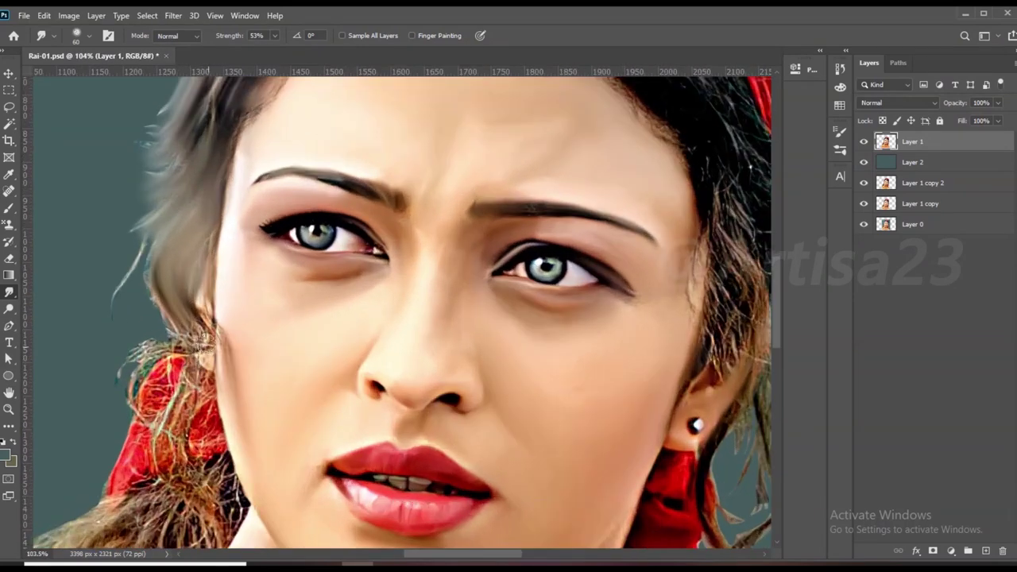
mouse_move(210, 360)
left_mouse_down()
mouse_move(176, 347)
mouse_move(119, 382)
left_mouse_up()
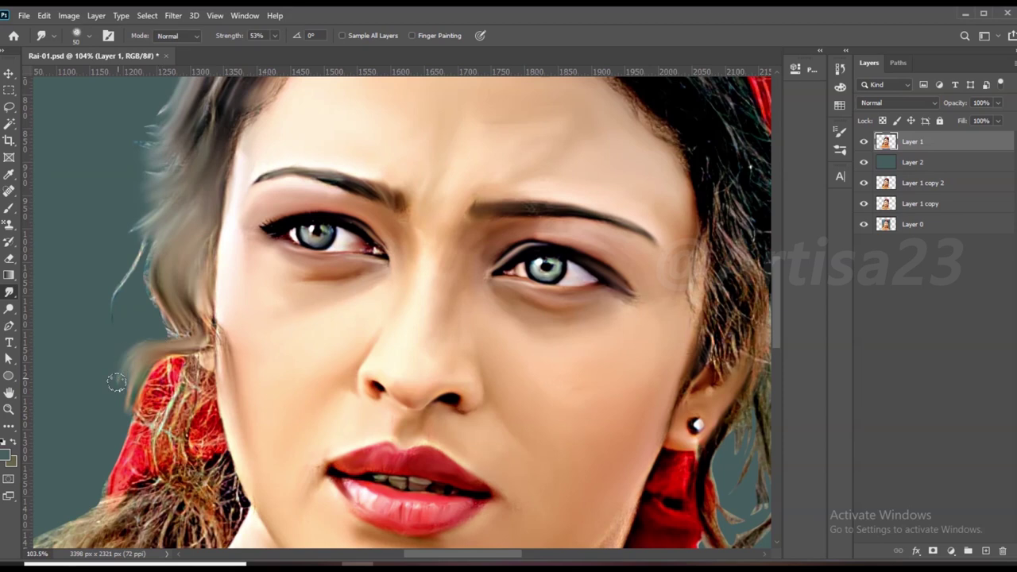
left_click_drag(179, 362, 146, 445)
left_click_drag(191, 381, 155, 461)
left_click_drag(214, 453, 204, 370)
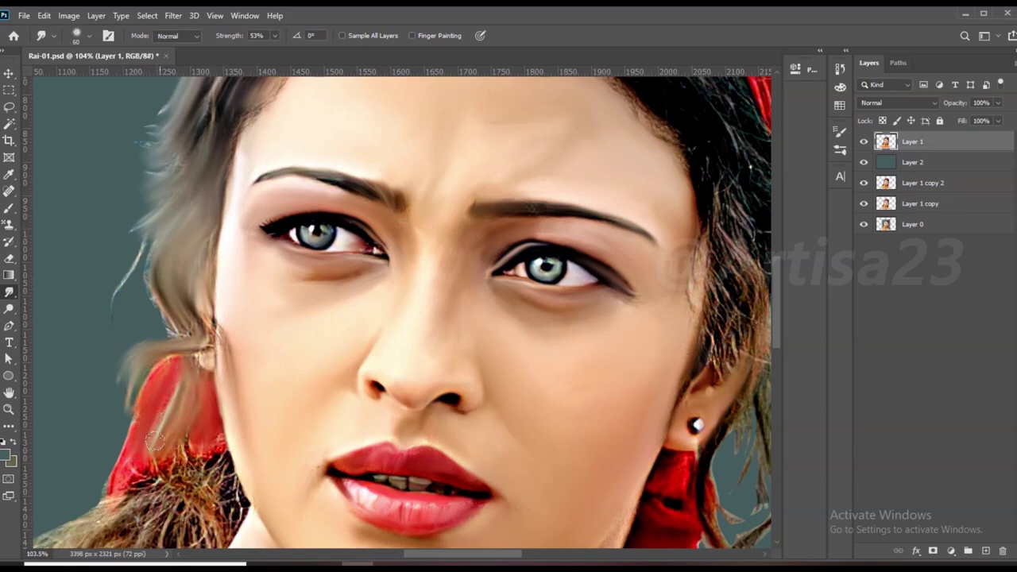
scroll(191, 357, "up", 2)
scroll(225, 279, "down", 1)
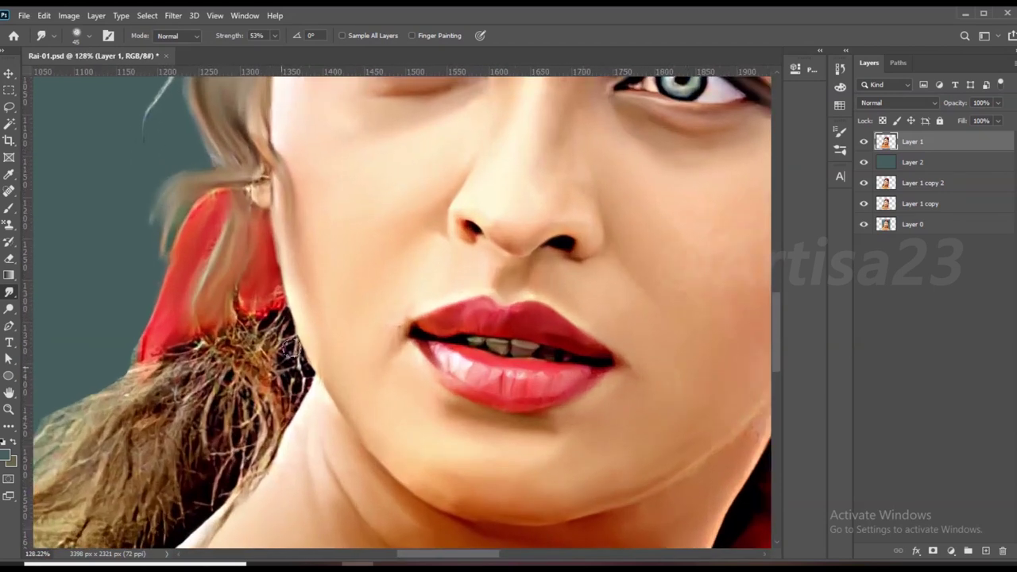
scroll(294, 347, "down", 2)
Step: Smudge the lower-left hair near the neck and scarf into the teal background
left_click_drag(294, 354, 88, 524)
scroll(160, 461, "down", 1)
left_click_drag(130, 425, 162, 354)
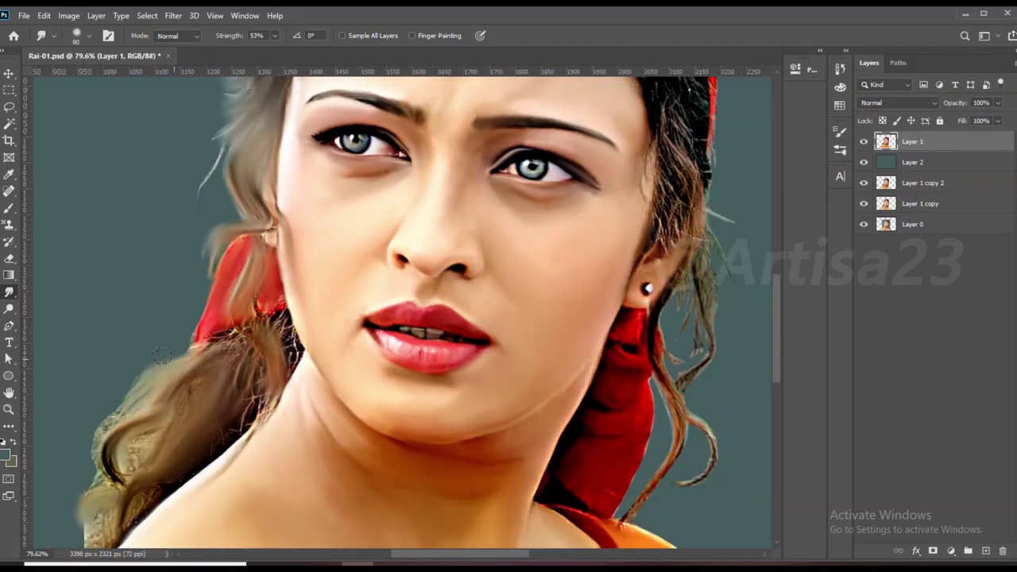
left_click_drag(90, 448, 158, 421)
left_click_drag(238, 397, 288, 337)
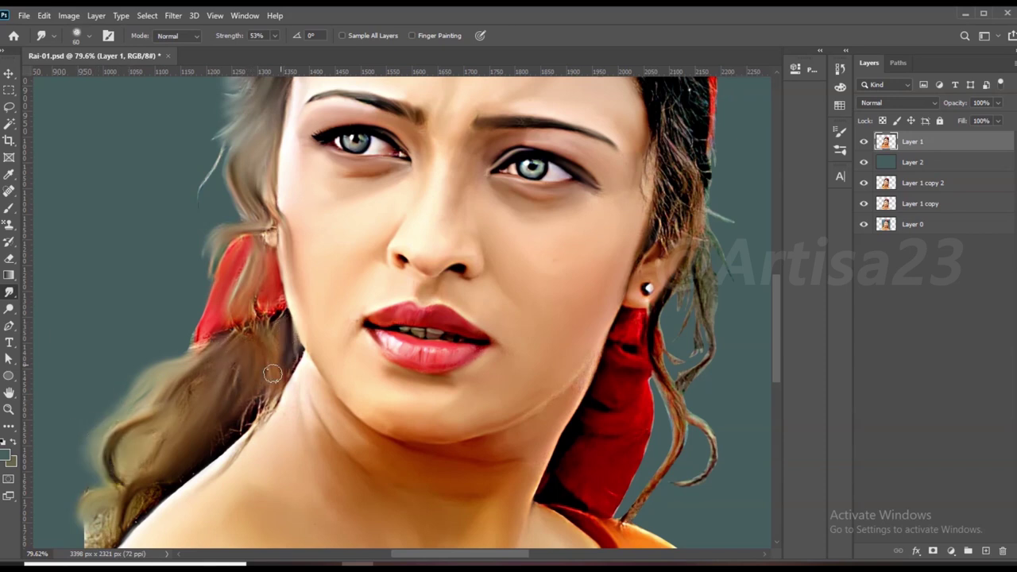
scroll(192, 409, "down", 2)
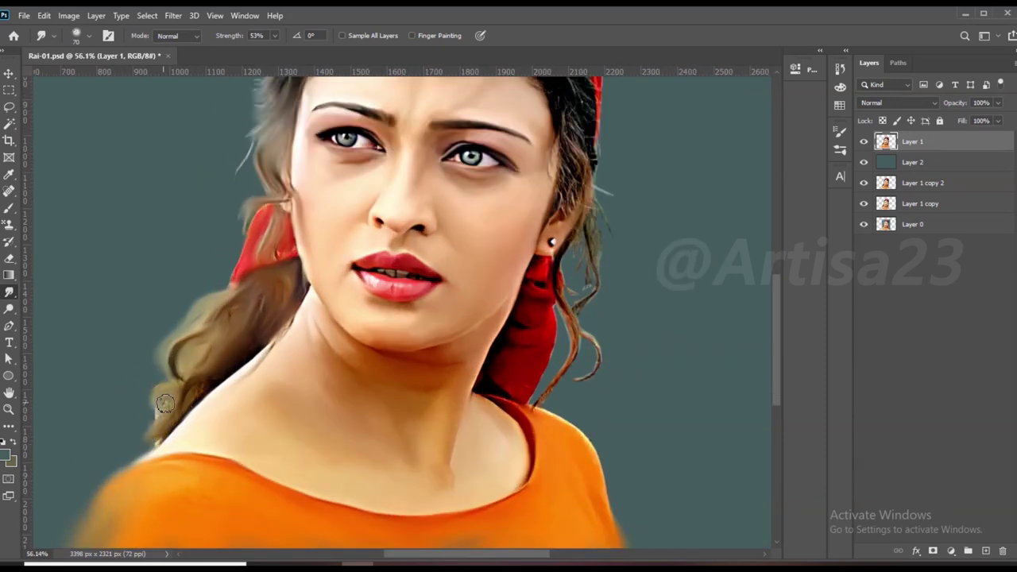
left_click_drag(152, 447, 178, 346)
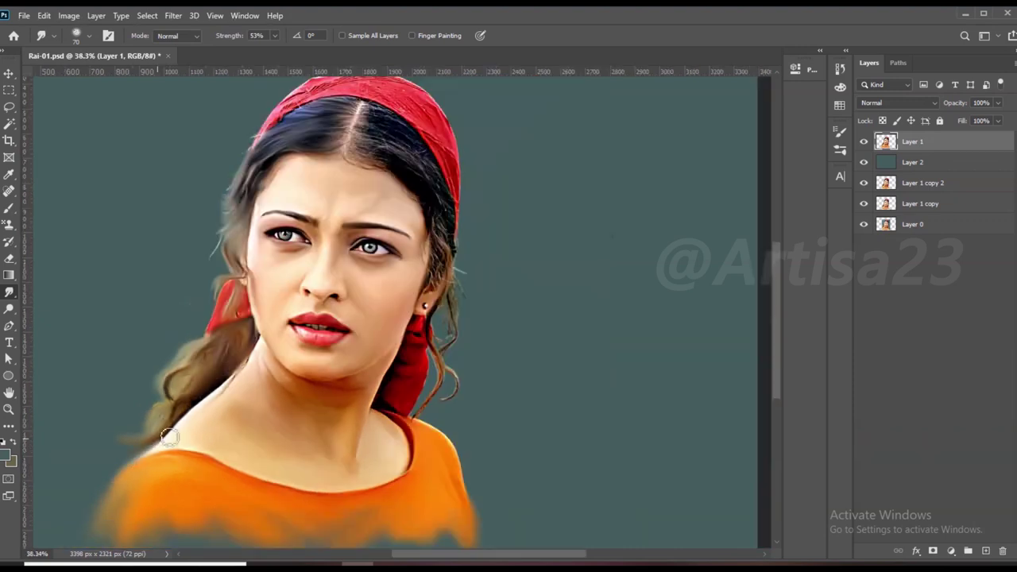
mouse_move(152, 411)
left_mouse_down()
mouse_move(502, 301)
mouse_move(516, 232)
mouse_move(504, 329)
mouse_move(556, 386)
left_mouse_up()
Step: Smudge the frizzy hair along and below the parting into soft streaks
scroll(450, 106, "up", 5)
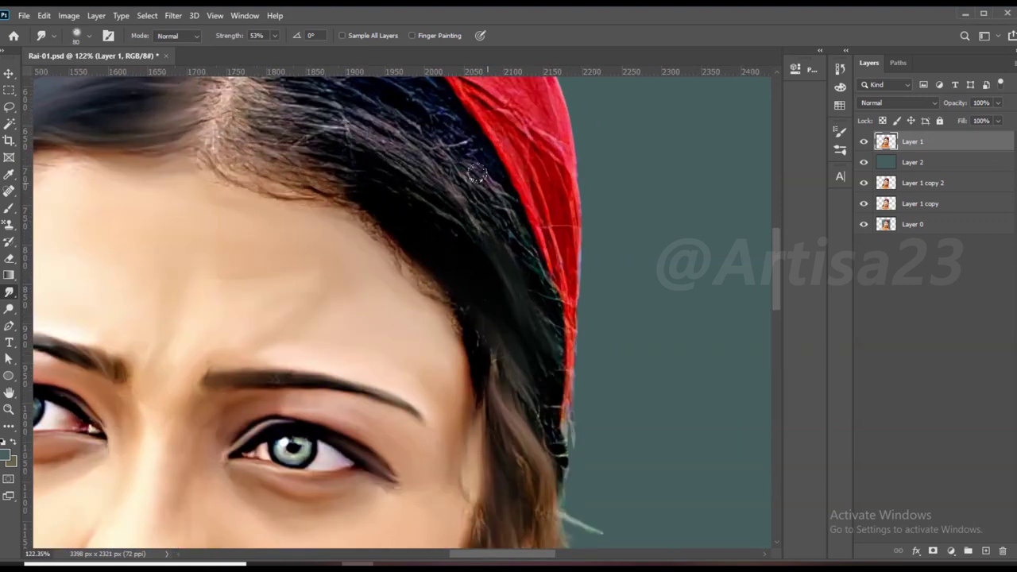
scroll(422, 198, "down", 1)
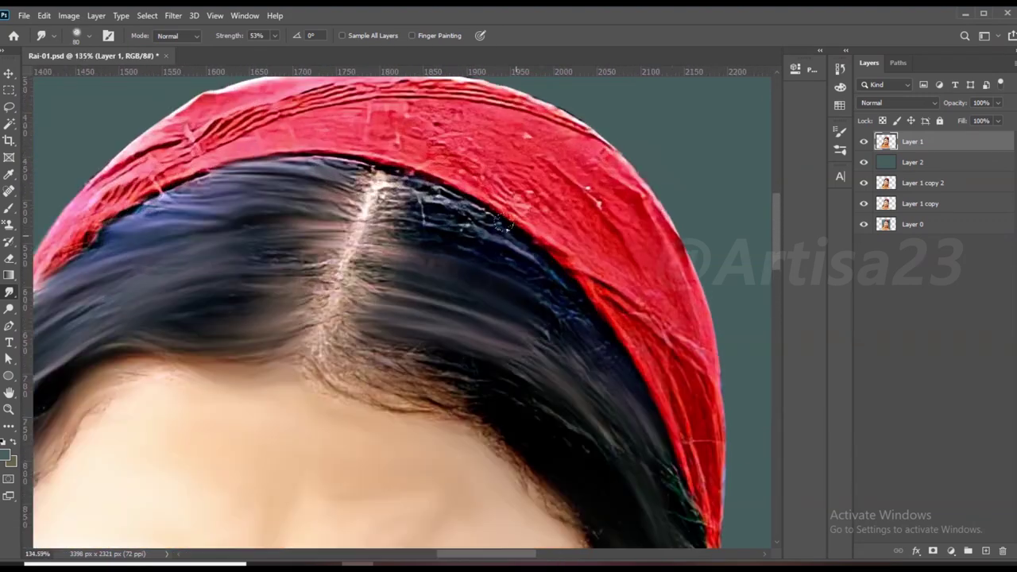
mouse_move(556, 302)
left_mouse_down()
mouse_move(404, 226)
mouse_move(361, 171)
mouse_move(390, 250)
left_mouse_up()
mouse_move(467, 379)
left_mouse_down()
mouse_move(341, 349)
mouse_move(469, 397)
mouse_move(334, 342)
mouse_move(374, 284)
mouse_move(359, 185)
left_mouse_up()
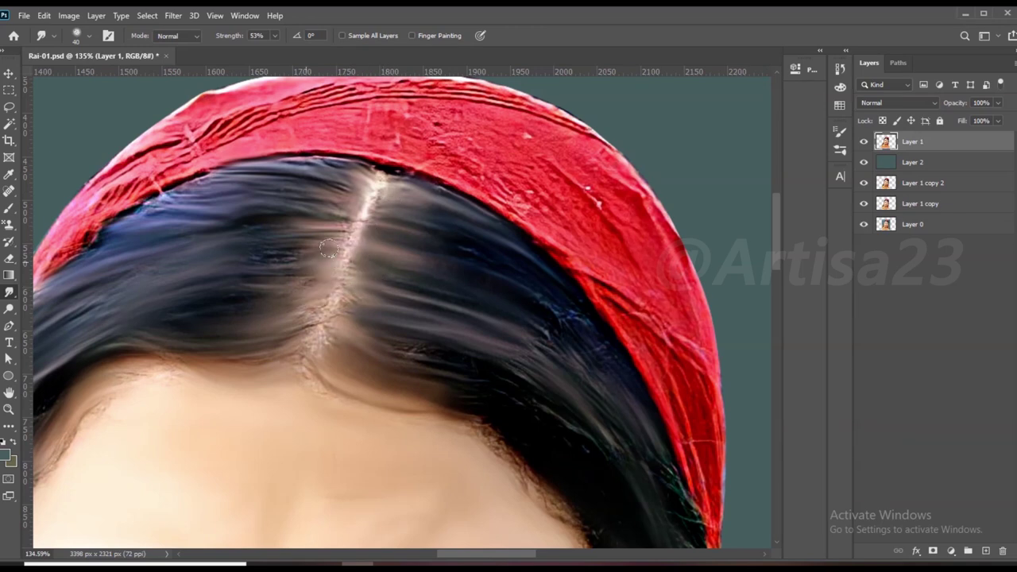
left_click_drag(328, 249, 330, 298)
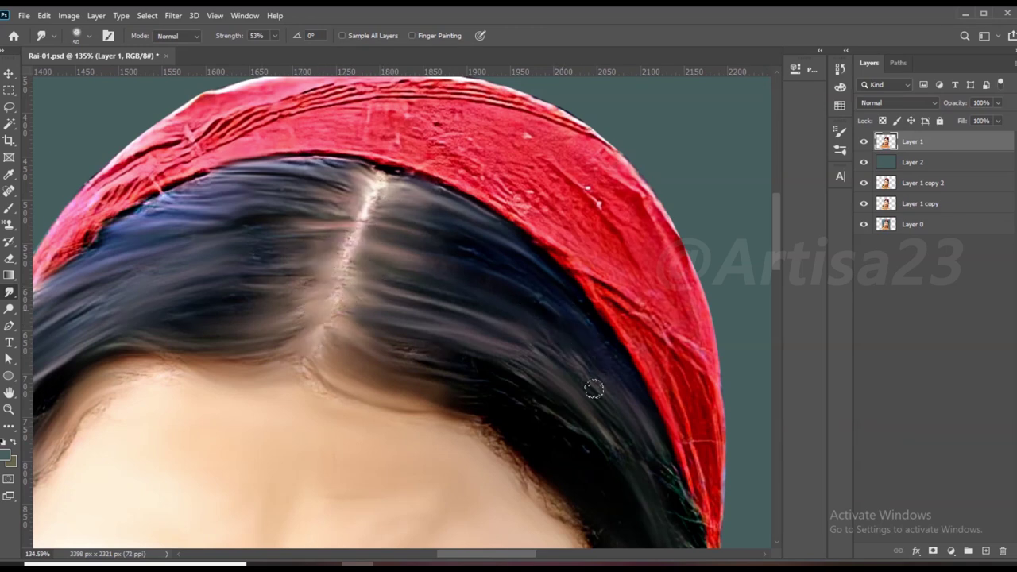
Step: Pan and zoom to the right eye and headscarf side by the earring
left_click_drag(675, 544, 540, 233)
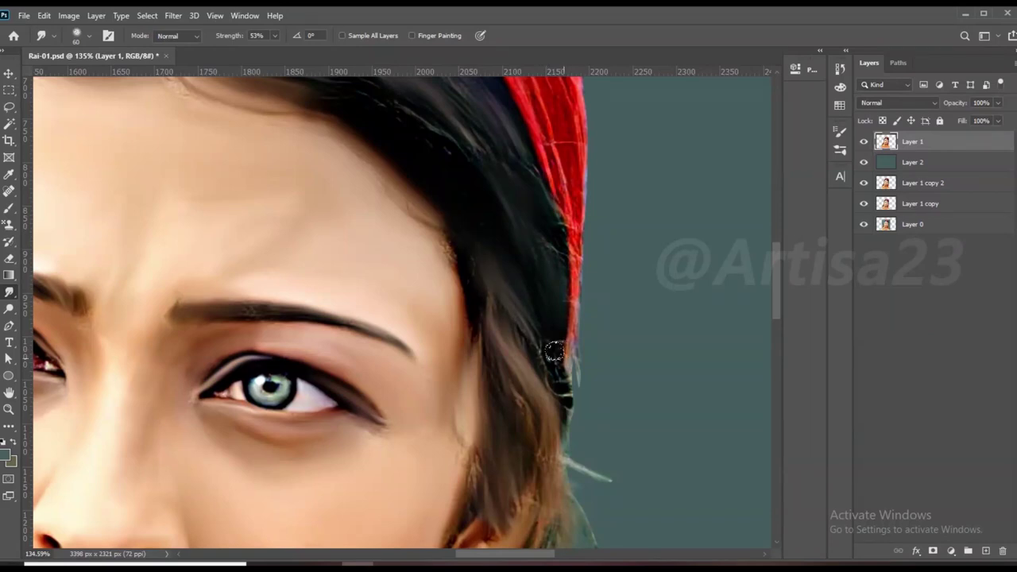
scroll(540, 234, "down", 2)
scroll(548, 435, "up", 1)
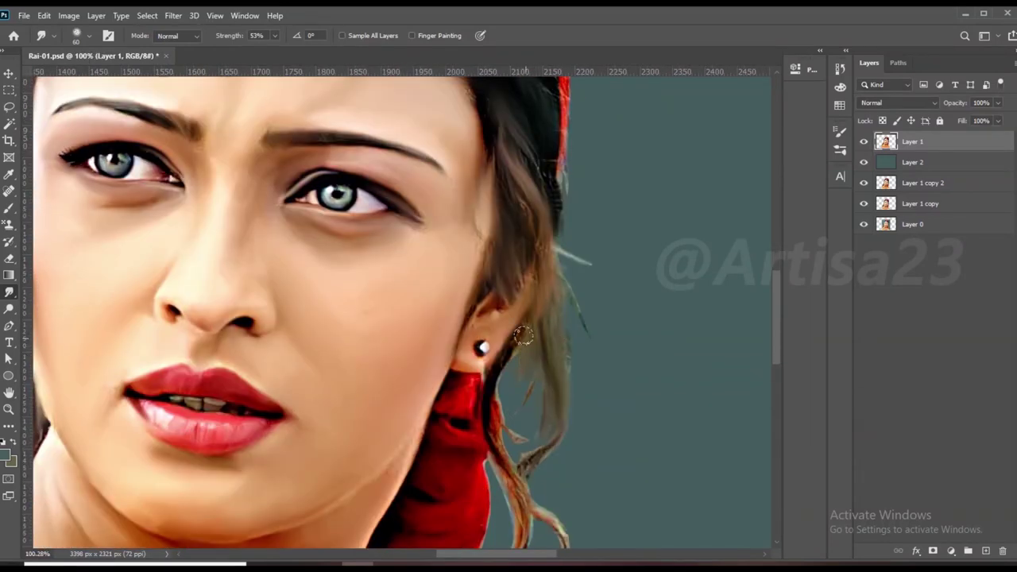
scroll(520, 334, "down", 3)
scroll(455, 317, "up", 1)
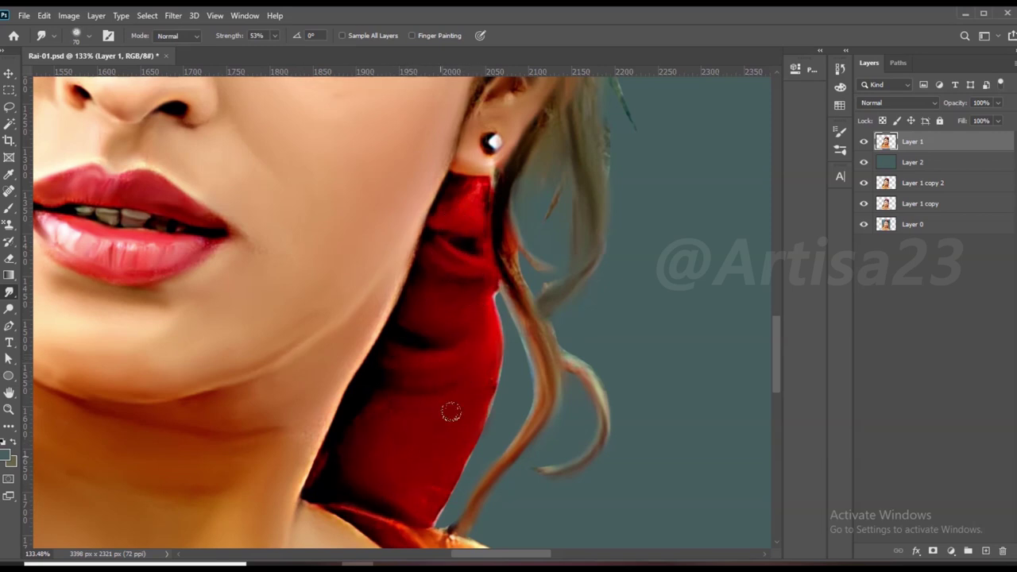
scroll(450, 411, "down", 2)
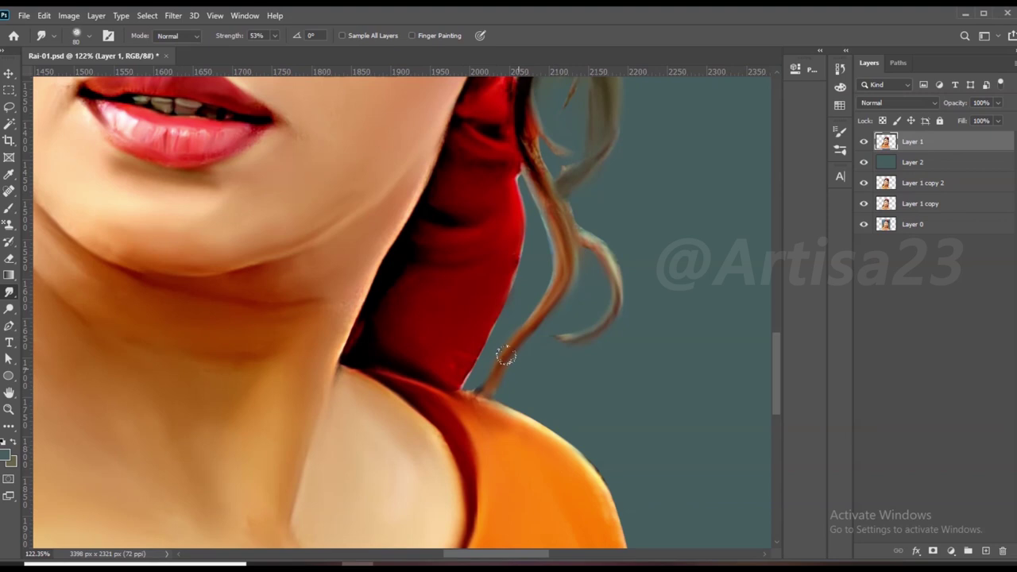
scroll(594, 171, "down", 3)
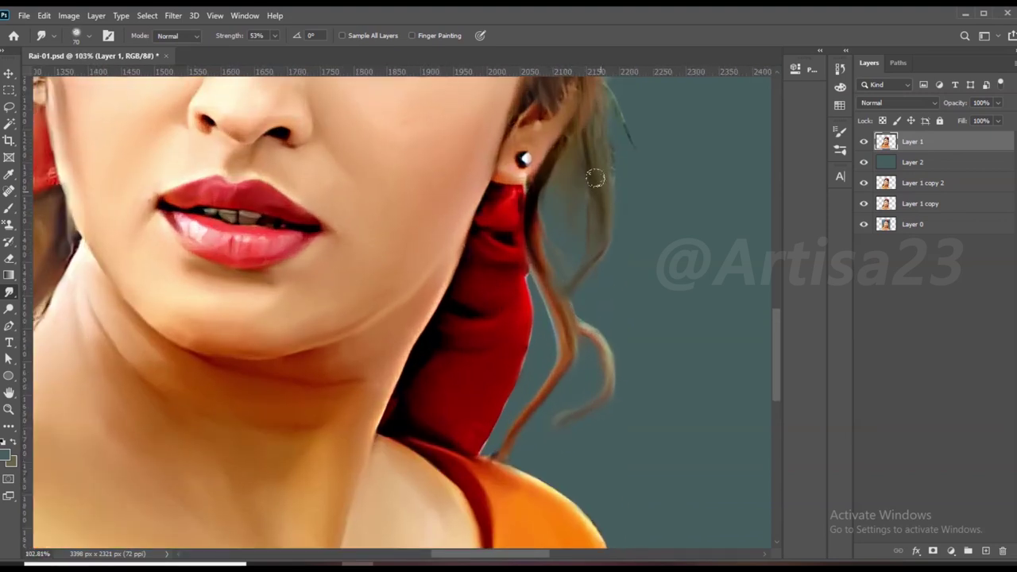
scroll(609, 141, "down", 2)
scroll(609, 141, "down", 2)
scroll(609, 141, "down", 2)
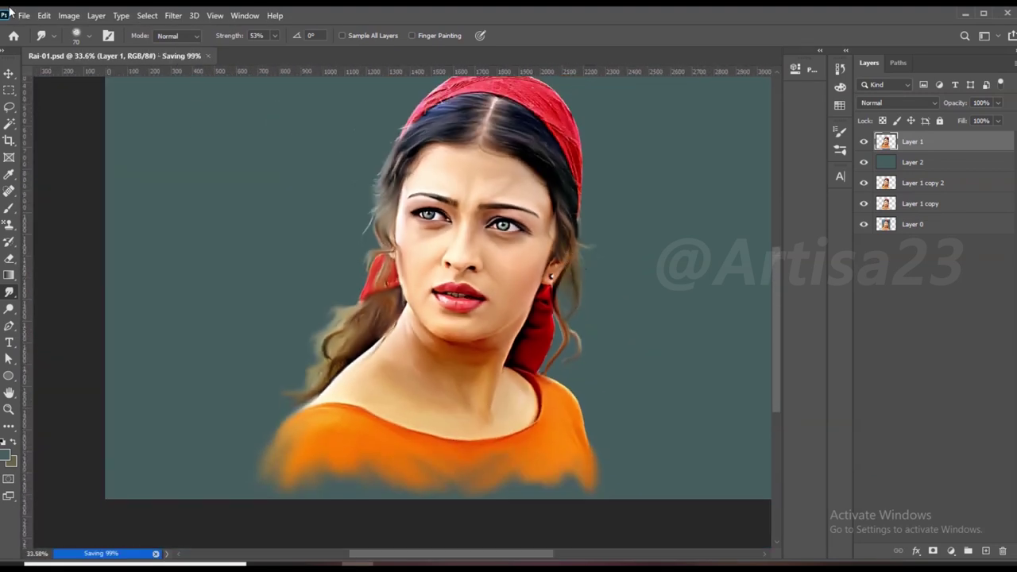
Step: Save the painting over Rai-01b.psd, confirming the replacement
left_click(24, 15)
left_click(62, 171)
left_click(127, 111)
left_click(400, 394)
left_click(23, 15)
left_click(43, 172)
left_click(397, 395)
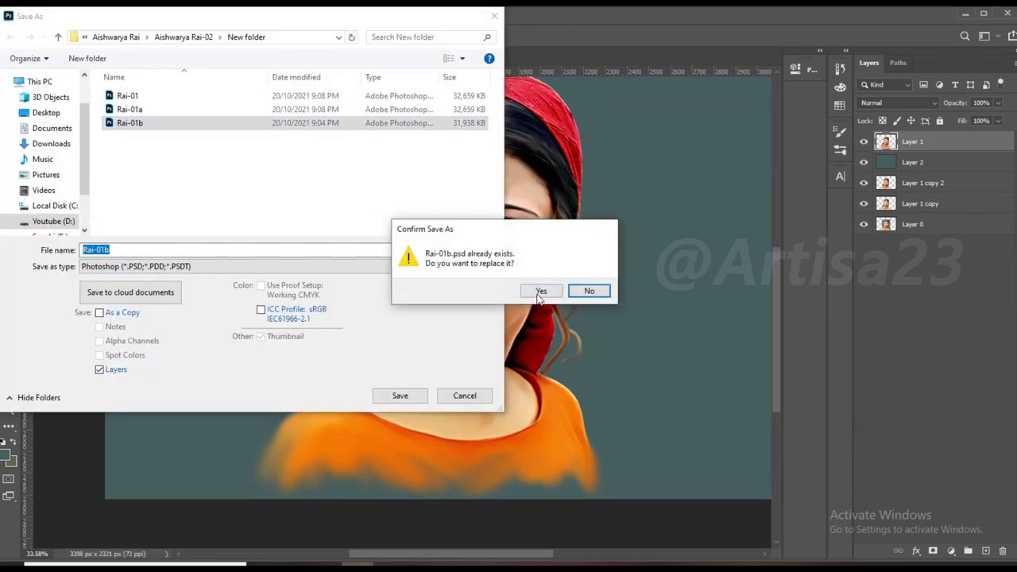
left_click(538, 290)
Step: Smudge the crinkled texture along the headscarf's top edge smooth
scroll(457, 186, "up", 5)
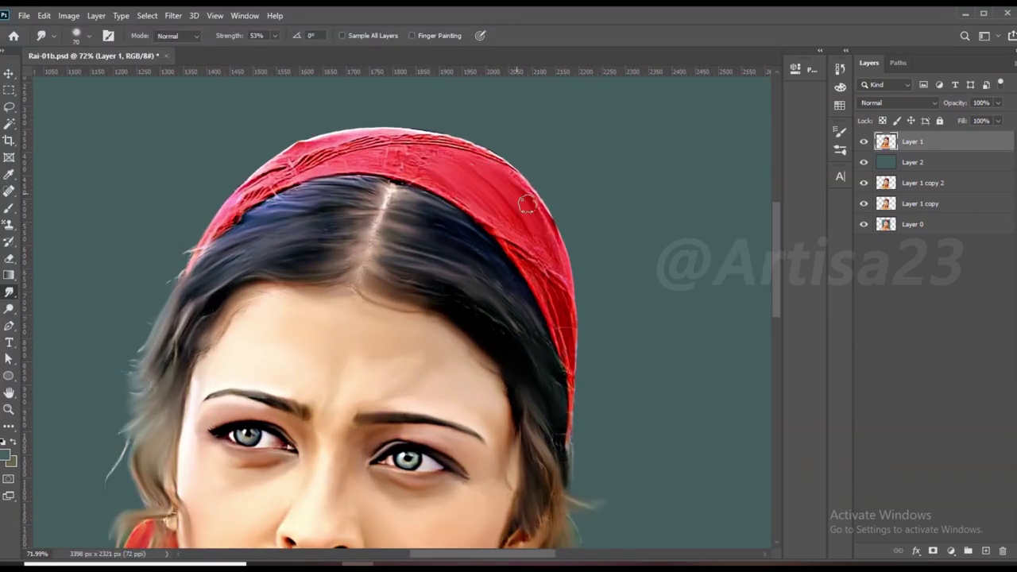
left_click_drag(363, 161, 421, 137)
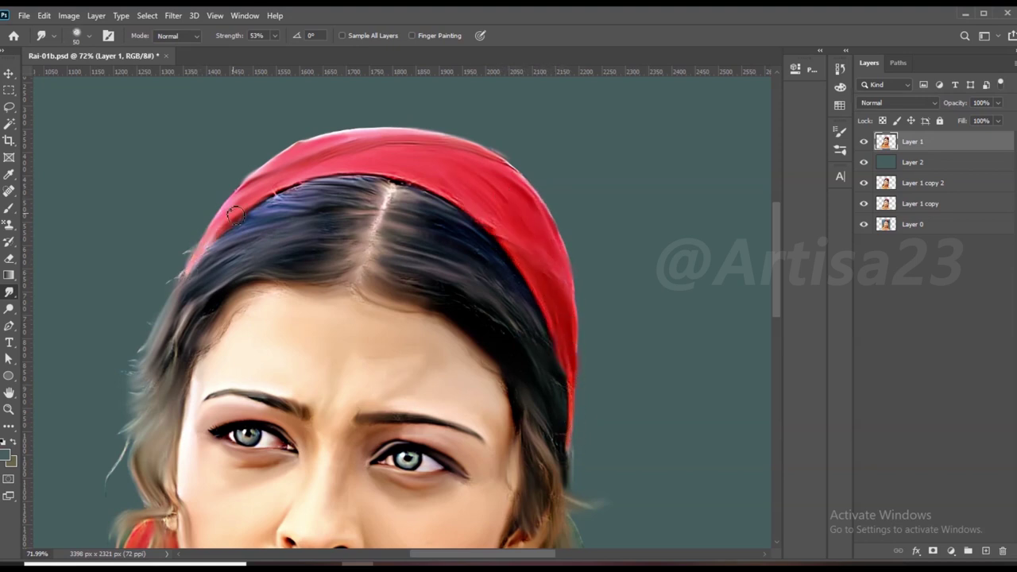
scroll(397, 318, "down", 5)
Step: Add a new empty layer above the Layer 2 background
key("alt+bracketleft")
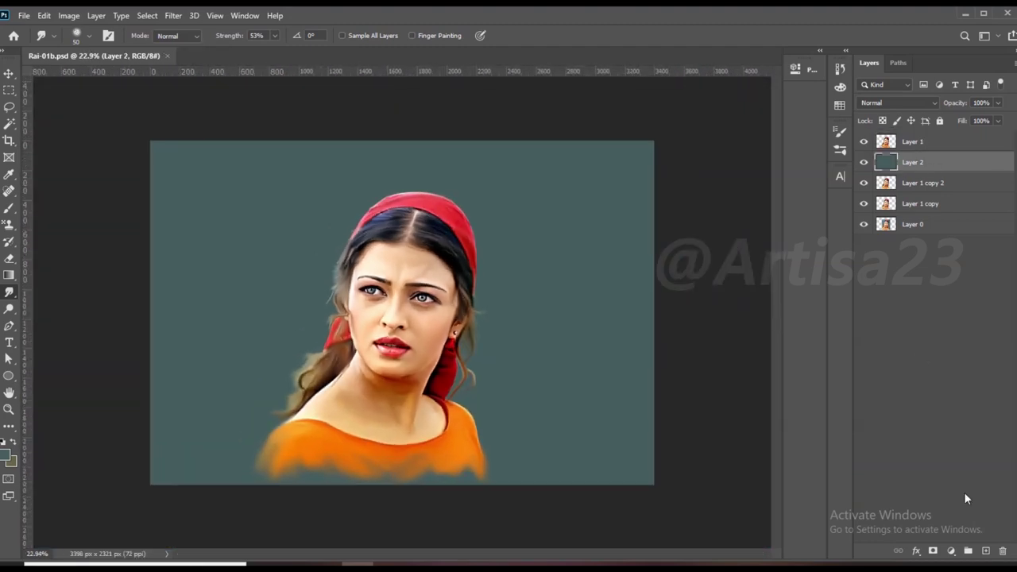
left_click(985, 550)
scroll(485, 317, "down", 1)
scroll(480, 291, "up", 1)
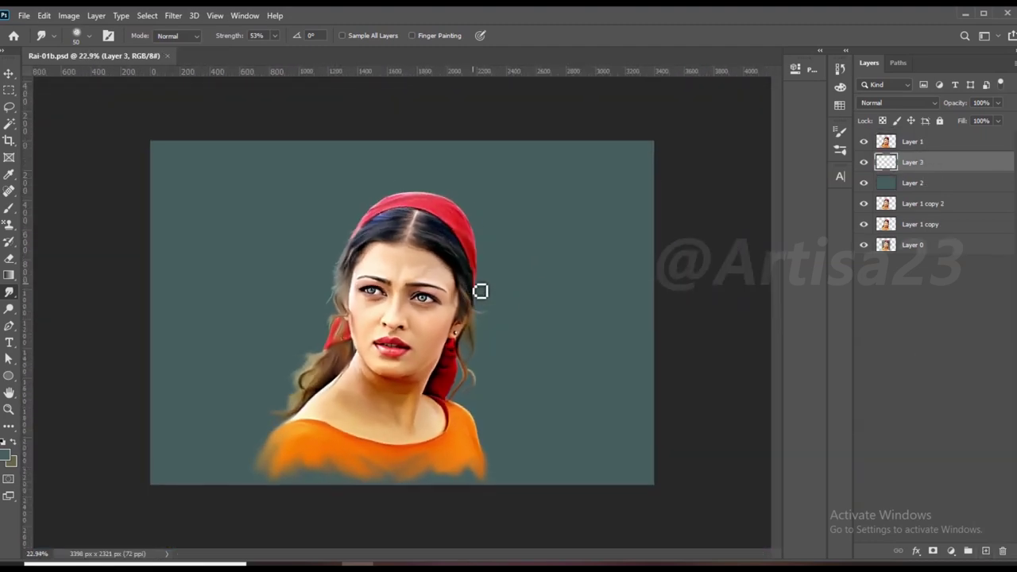
Step: Widen the canvas to 3616 px and fill the new side strips with background colour
left_click(8, 209)
key("c")
left_click_drag(654, 312, 669, 313)
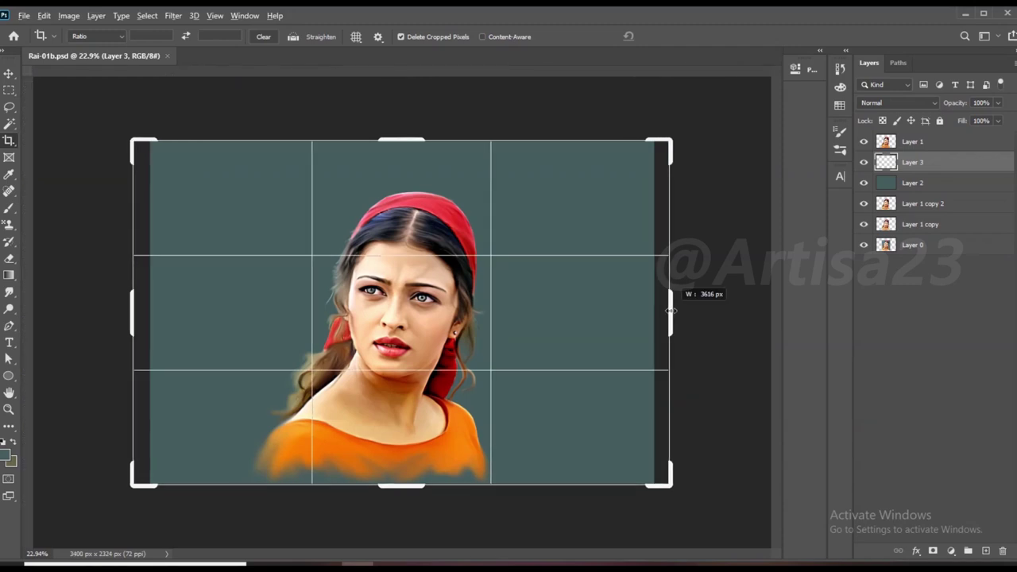
key("Return")
left_click(901, 182)
key("alt+BackSpace")
Step: Select Layer 3 and set the brush to 73% opacity
left_click(953, 163)
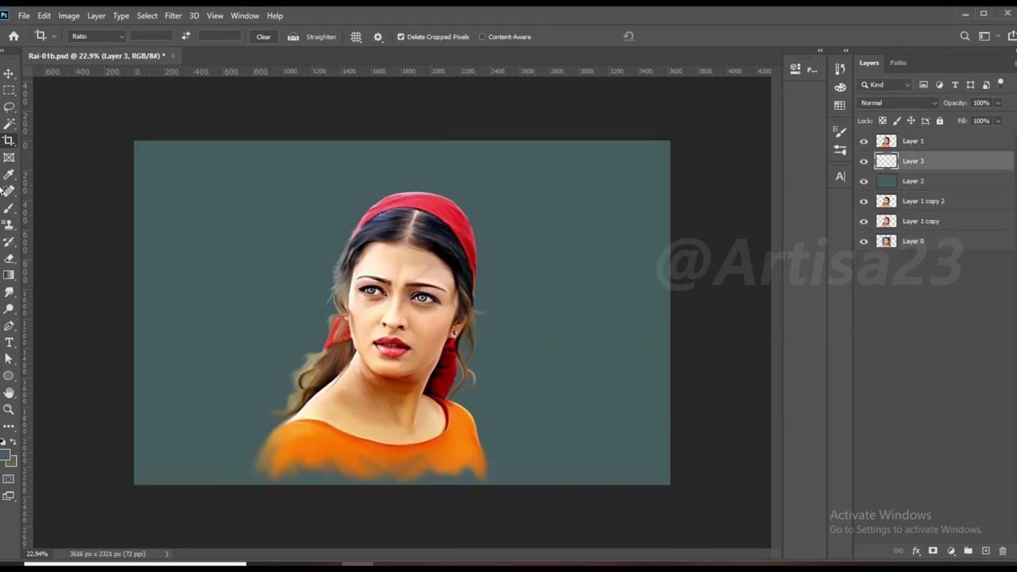
key("b")
left_click_drag(302, 51, 313, 51)
key("F5")
Step: Choose the cloud brush tip from the brush presets
left_click(659, 125)
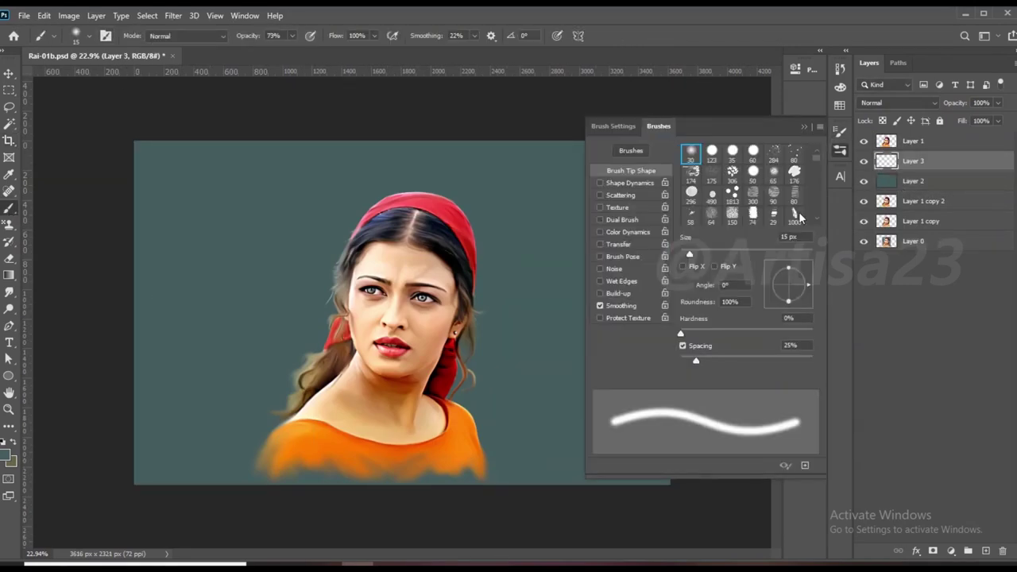
scroll(824, 342, "down", 10)
left_click(752, 409)
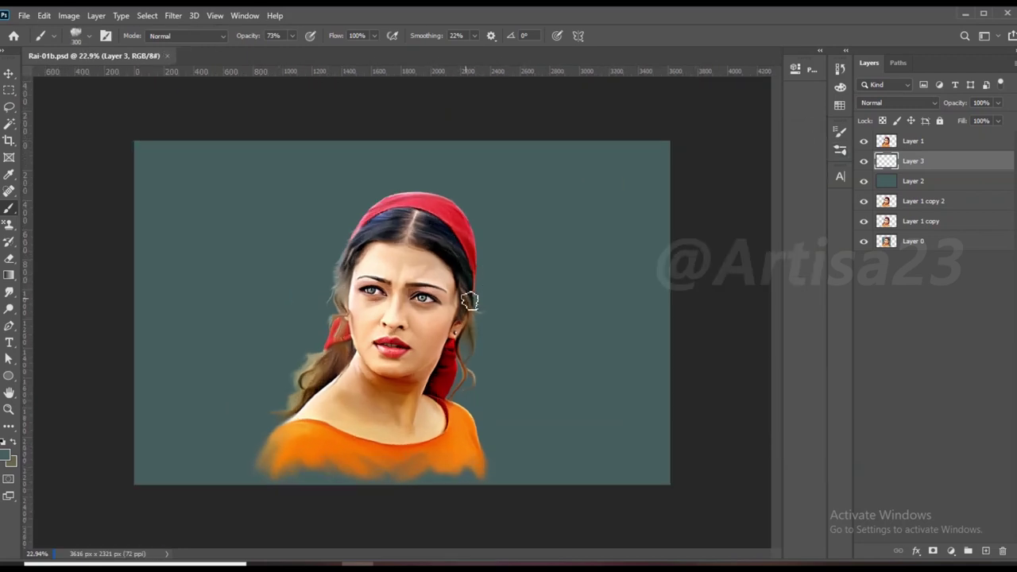
Step: Save the painting over Rai-01a.psd and then over Rai-01.psd
left_click(24, 15)
left_click(39, 170)
double_click(130, 109)
left_click(538, 290)
left_click(24, 15)
left_click(39, 170)
double_click(127, 95)
left_click(537, 291)
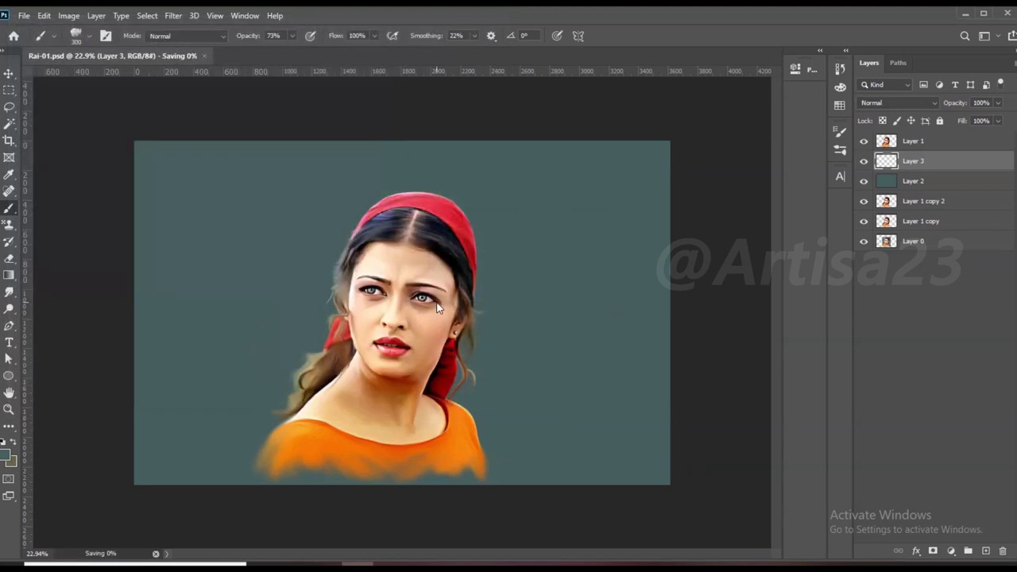
Step: Paint large yellow clouds behind the head and reddish-brown clouds on both sides
left_click(7, 455)
left_click_drag(867, 449, 862, 445)
left_click(808, 331)
left_click(977, 302)
key("b")
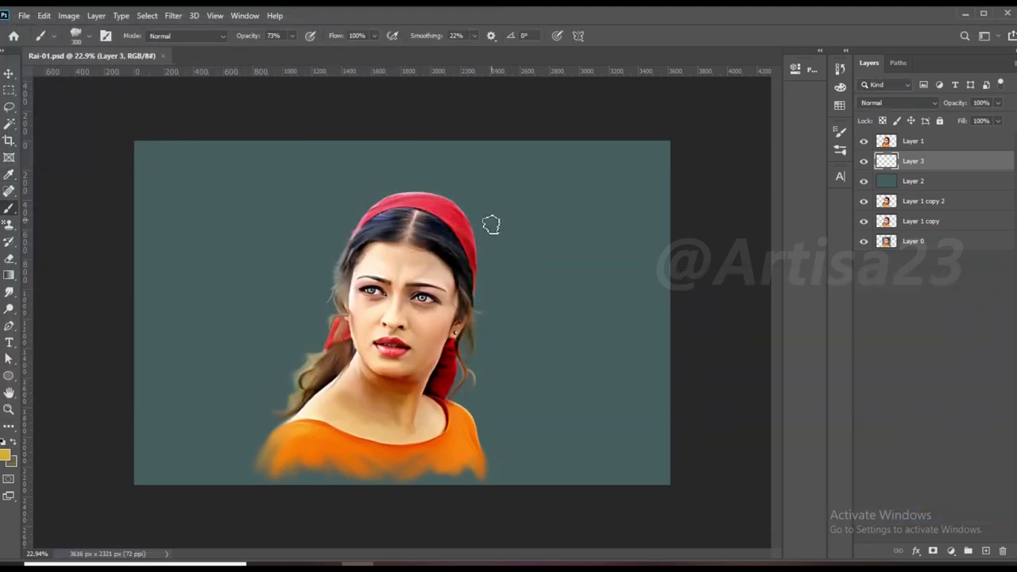
left_click_drag(487, 222, 493, 318)
mouse_move(496, 262)
left_mouse_down()
mouse_move(449, 199)
mouse_move(560, 270)
left_mouse_up()
mouse_move(381, 171)
left_mouse_down()
mouse_move(333, 215)
mouse_move(295, 301)
left_mouse_up()
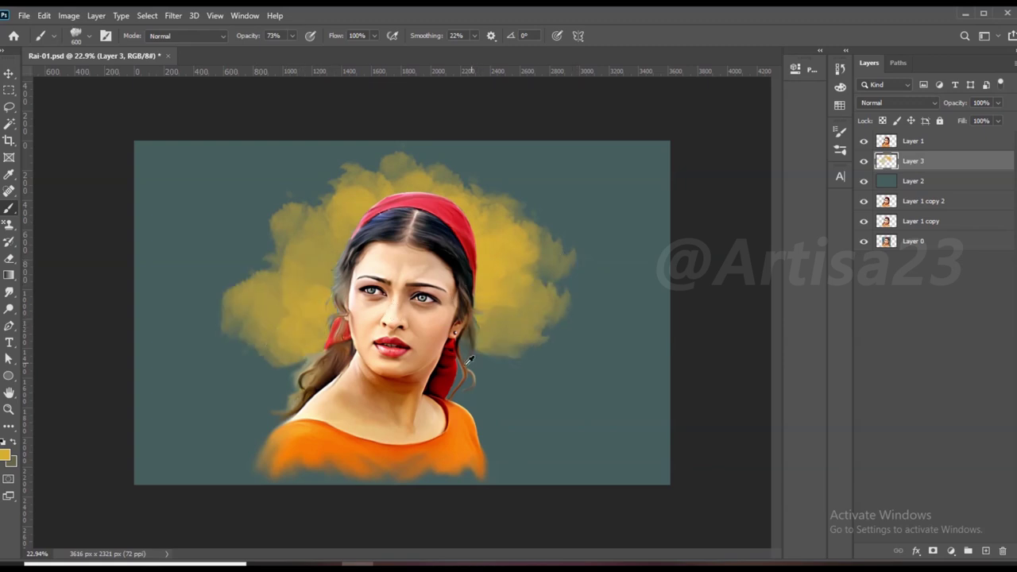
left_click_drag(318, 296, 294, 317)
left_click_drag(541, 301, 487, 359)
Step: Paint dark purple clouds behind the head and at the lower left and right
left_click(6, 454)
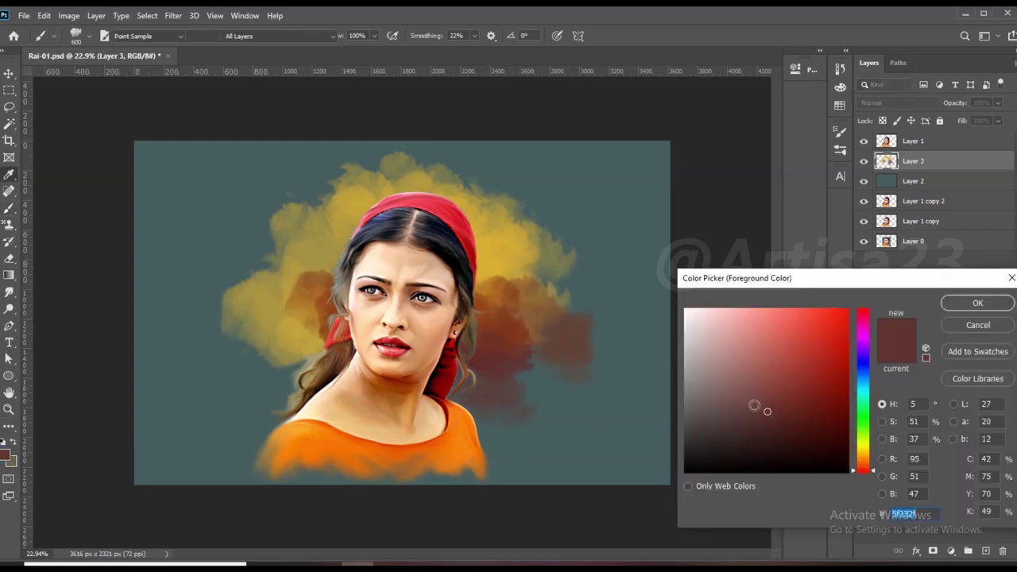
left_click(860, 372)
left_click(859, 353)
left_click(973, 302)
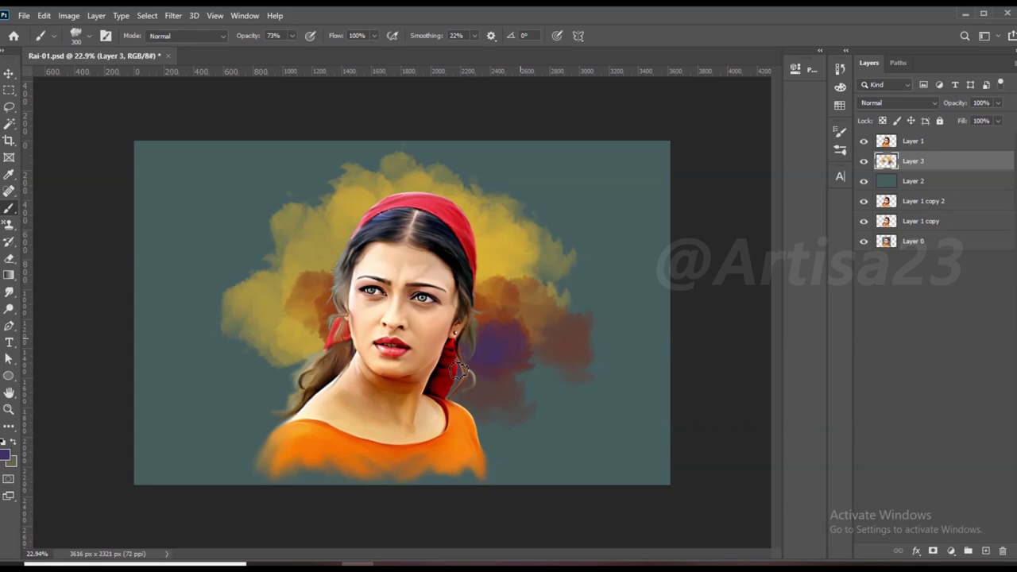
left_click_drag(459, 370, 508, 449)
mouse_move(304, 400)
left_mouse_down()
mouse_move(276, 362)
mouse_move(222, 445)
left_mouse_up()
mouse_move(485, 445)
left_mouse_down()
mouse_move(545, 386)
mouse_move(627, 373)
left_mouse_up()
Step: Add bright purple, red, orange and yellow cloud strokes right of the face
left_click(7, 454)
left_click(828, 390)
left_click(977, 303)
mouse_move(500, 336)
left_mouse_down()
mouse_move(596, 282)
mouse_move(548, 270)
mouse_move(500, 294)
mouse_move(556, 240)
left_mouse_up()
left_click(475, 242, "alt")
left_click(516, 270, "alt")
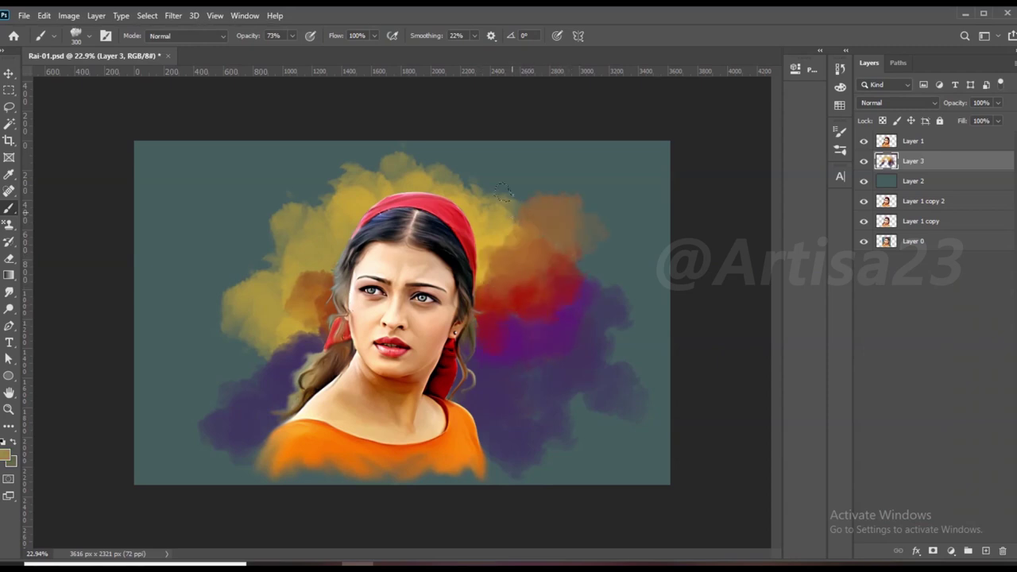
left_click_drag(502, 190, 548, 170)
left_click(566, 314, "alt")
mouse_move(548, 336)
left_mouse_down()
mouse_move(534, 382)
mouse_move(490, 408)
left_mouse_up()
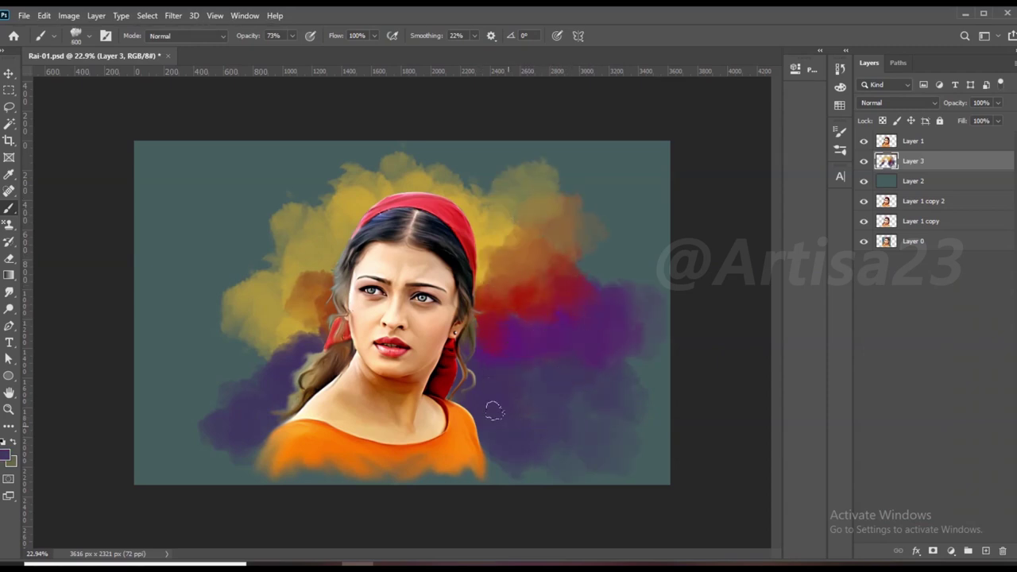
Step: Darken the lower-left background purple and cover the orange patch with khaki-yellow
left_click(5, 455)
left_click(764, 437)
left_click(977, 302)
mouse_move(278, 381)
left_mouse_down()
mouse_move(243, 402)
mouse_move(254, 340)
mouse_move(243, 277)
mouse_move(325, 238)
mouse_move(317, 317)
left_mouse_up()
left_click(254, 340, "alt")
left_click(306, 283, "alt")
mouse_move(207, 270)
left_mouse_down()
mouse_move(254, 236)
mouse_move(262, 186)
mouse_move(388, 159)
left_mouse_up()
Step: Mute the yellow clouds above the head and top-right with sampled olive tones
left_click(262, 183, "alt")
left_click(465, 174, "alt")
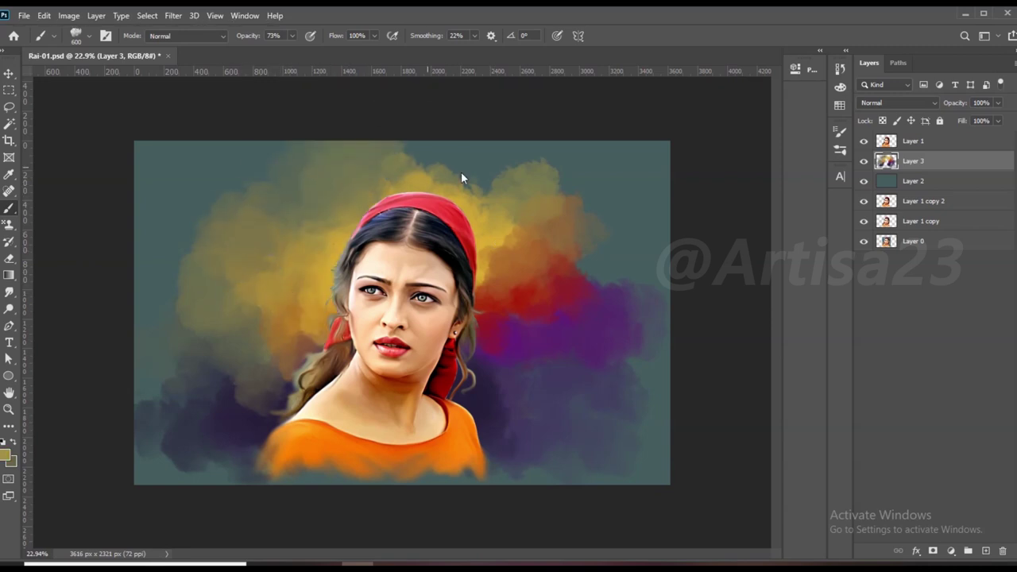
left_click_drag(465, 174, 392, 143)
mouse_move(579, 164)
left_mouse_down()
mouse_move(574, 259)
mouse_move(617, 259)
left_mouse_up()
left_click(574, 259, "alt")
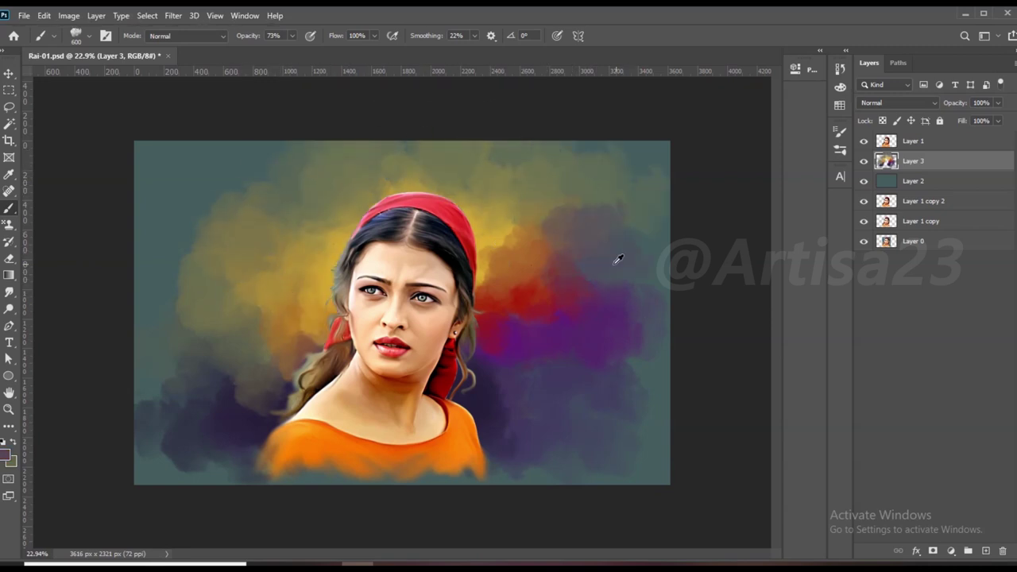
left_click(494, 242, "alt")
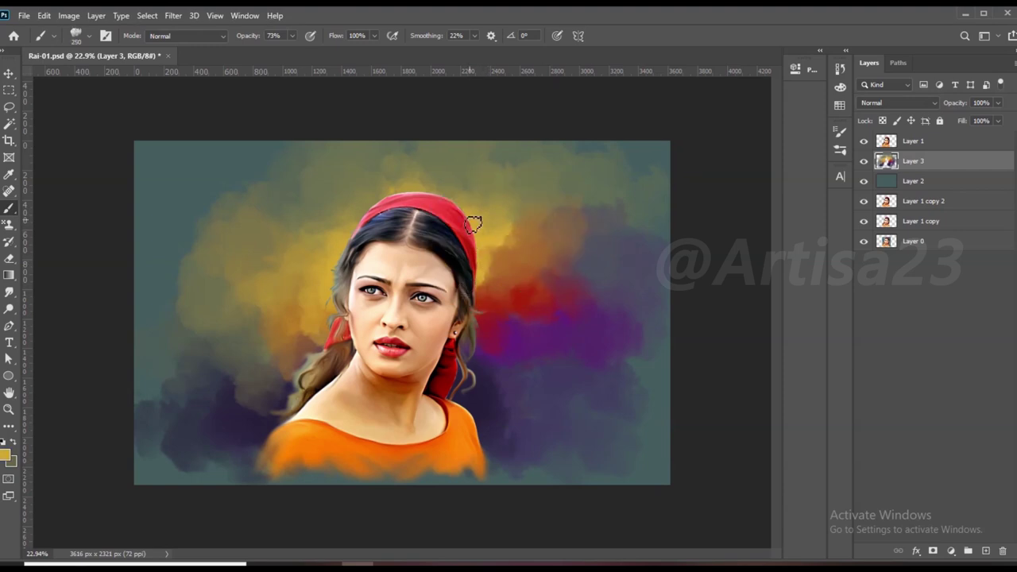
Step: Sample a dark greyish purple and brush purple strokes up the lower-left background
scroll(494, 270, "up", 1)
scroll(508, 266, "up", 1)
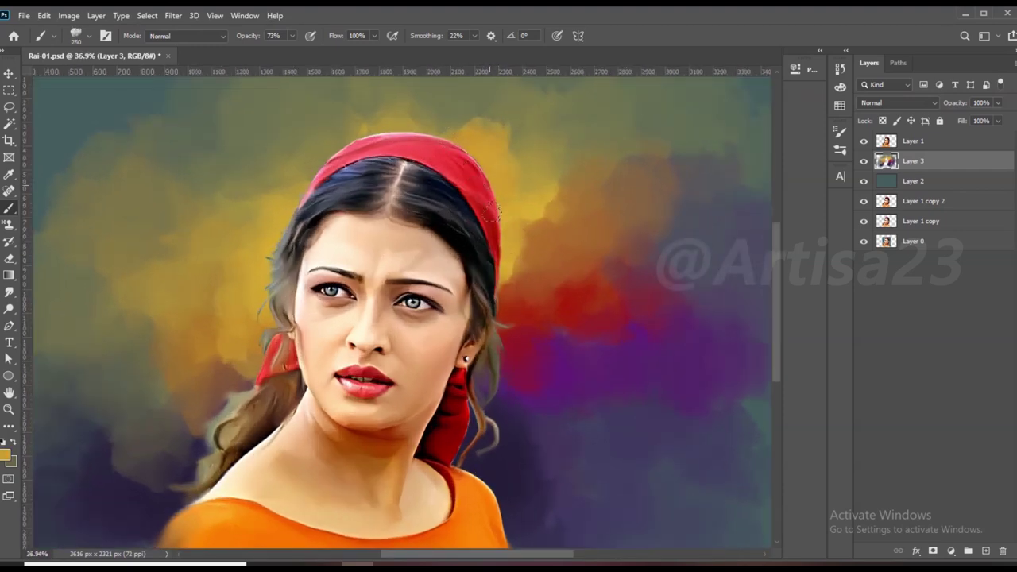
scroll(474, 262, "down", 1)
left_click(308, 374, "alt")
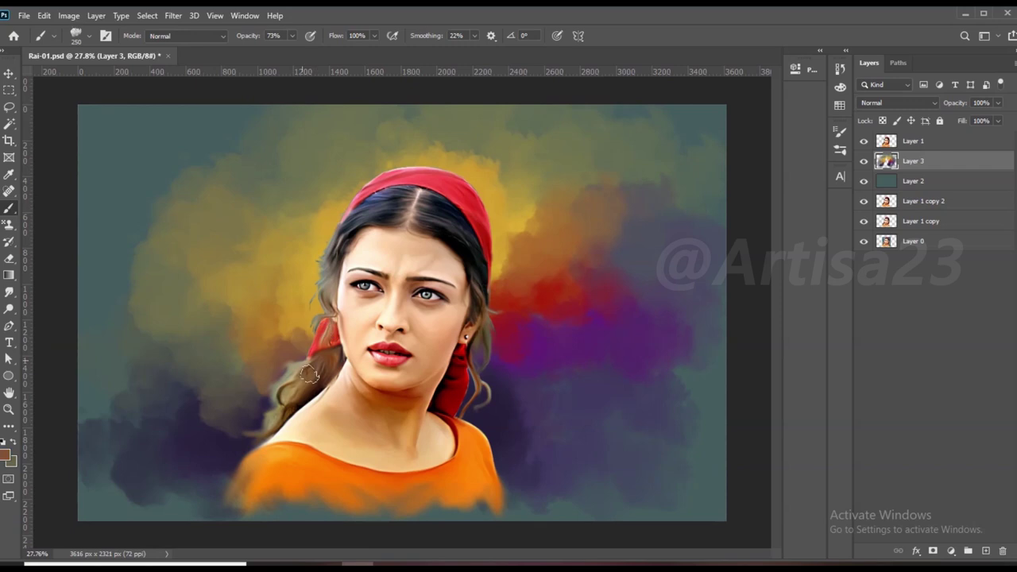
left_click(314, 324, "alt")
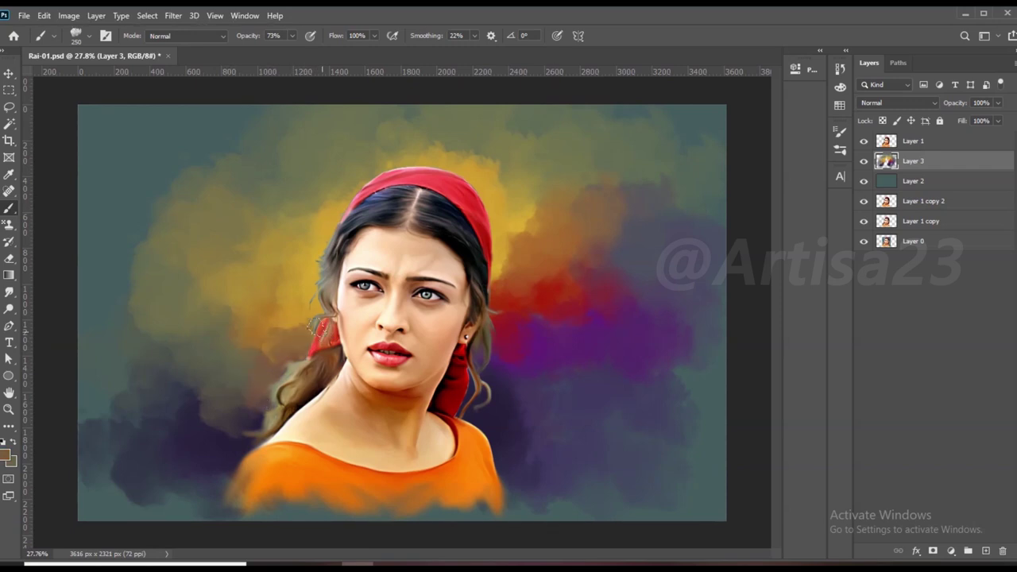
left_click(321, 332, "alt")
scroll(445, 349, "down", 2)
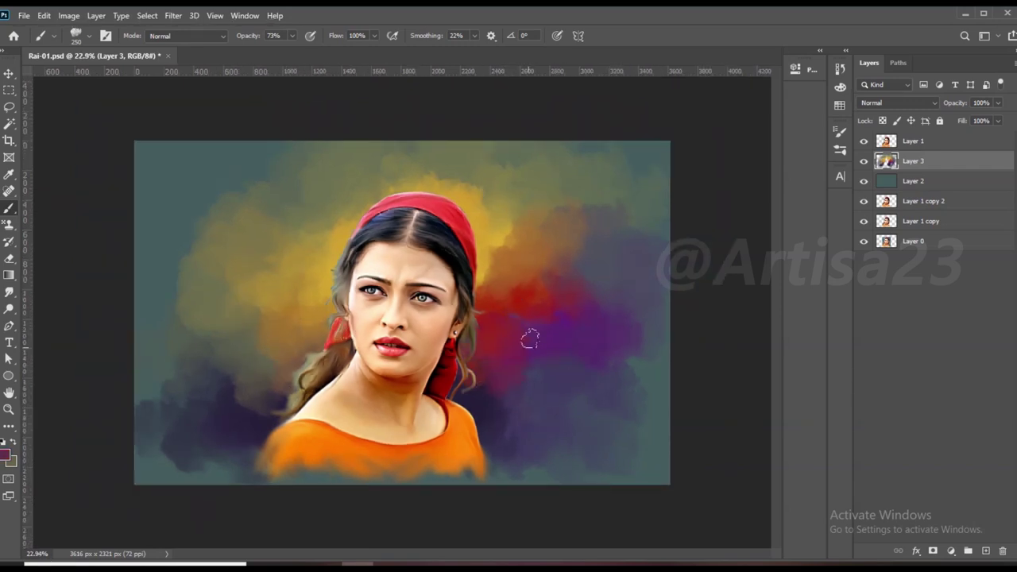
scroll(516, 389, "down", 2)
left_click(519, 386, "alt")
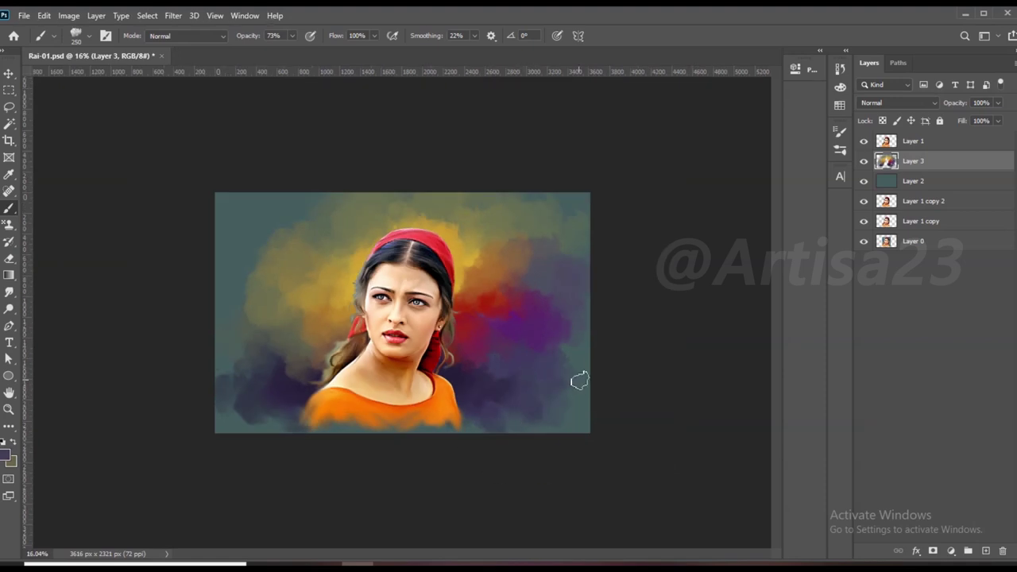
left_click_drag(252, 335, 288, 375)
left_click_drag(272, 329, 242, 309)
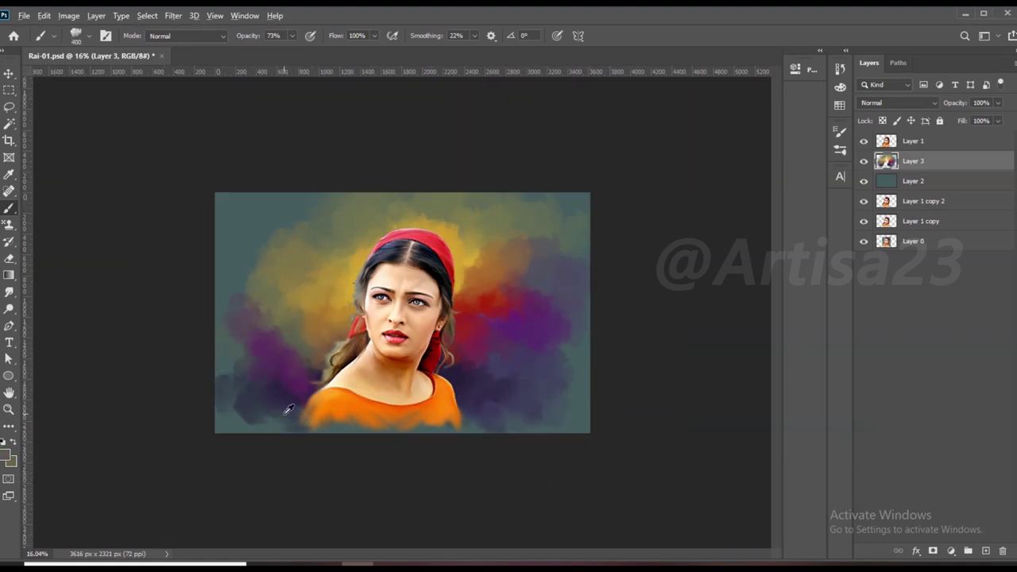
left_click(266, 411, "alt")
scroll(569, 335, "up", 1)
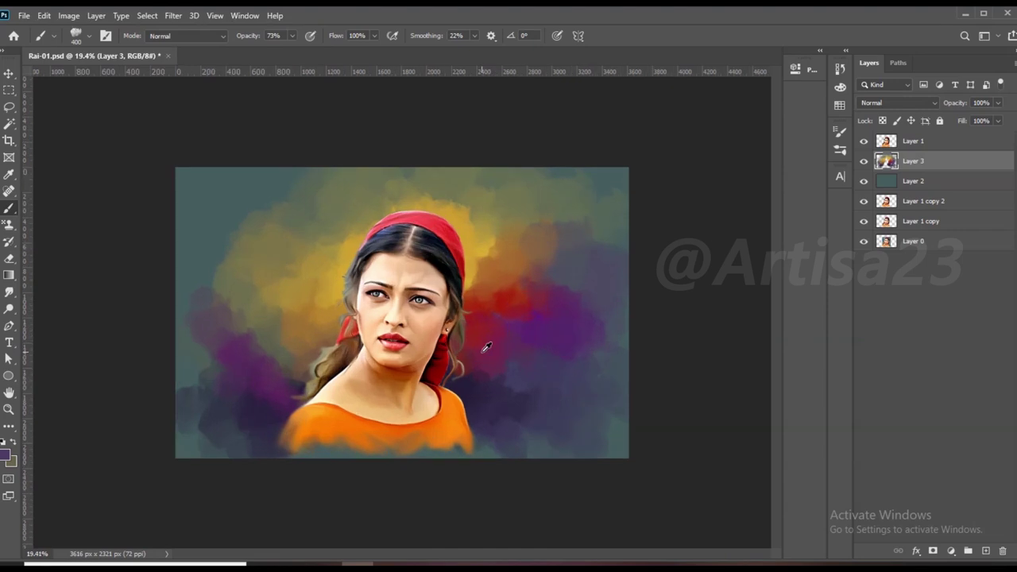
Step: Widen the canvas past both edges and fill the side strips with teal
key("c")
left_click_drag(635, 307, 645, 302)
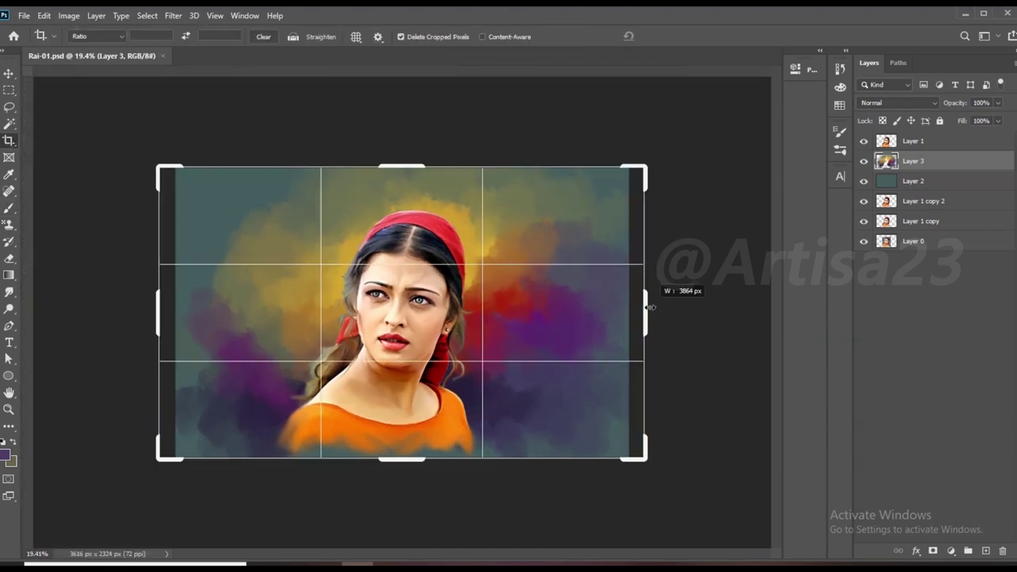
key("Return")
key("alt+bracketleft")
key("b")
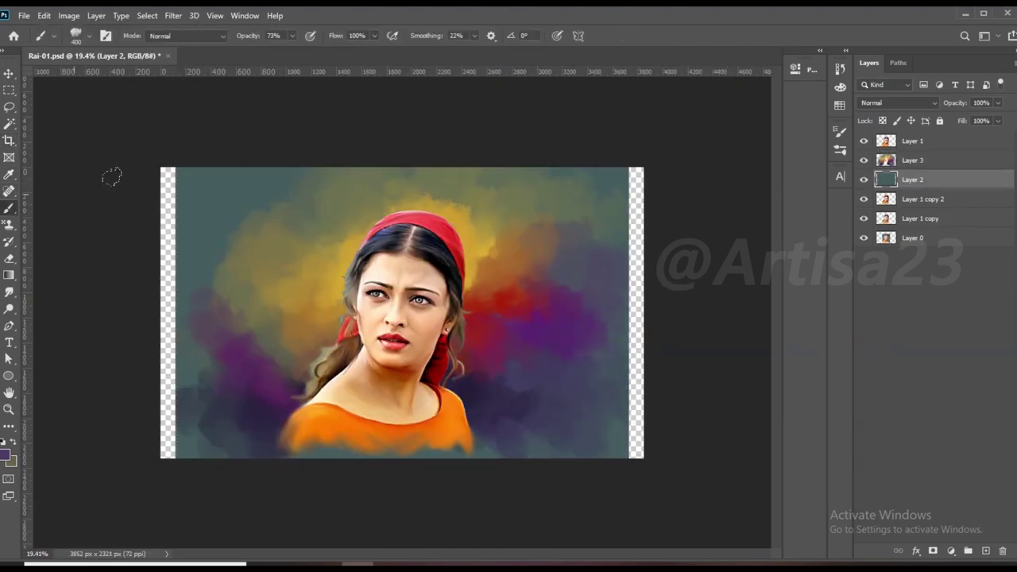
key("alt+BackSpace")
key("alt+bracketright")
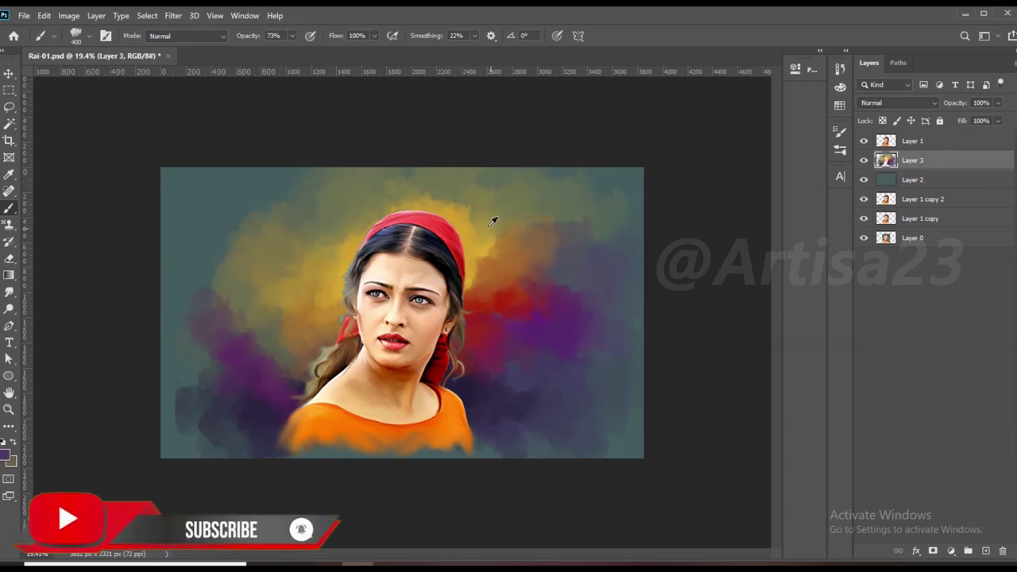
Step: Darken the lower-left clouds with a 250 brush, then sample crimson, reddish-brown and orange
key("bracketleft")
key("x")
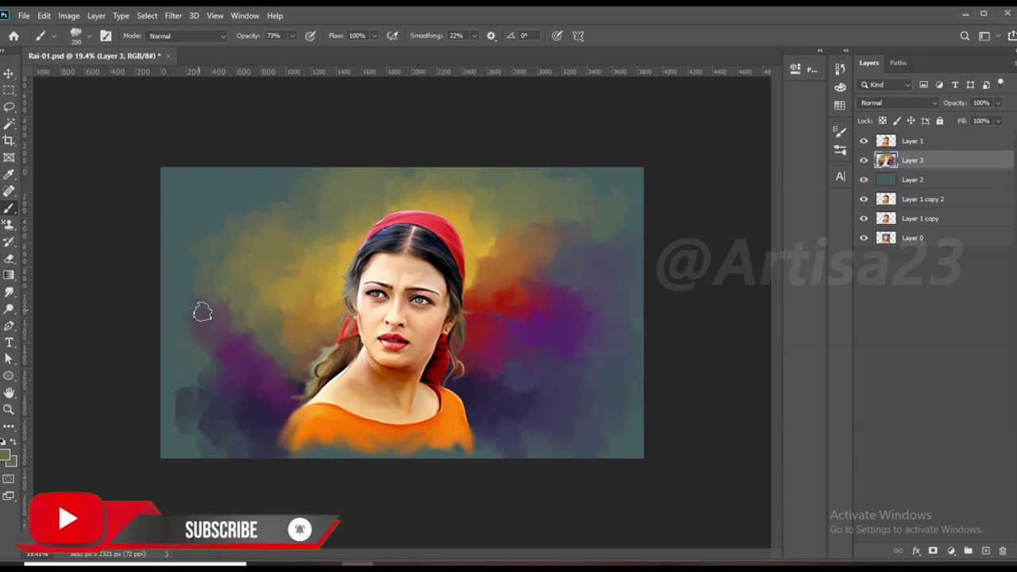
mouse_move(217, 352)
left_mouse_down()
mouse_move(186, 390)
mouse_move(248, 460)
left_mouse_up()
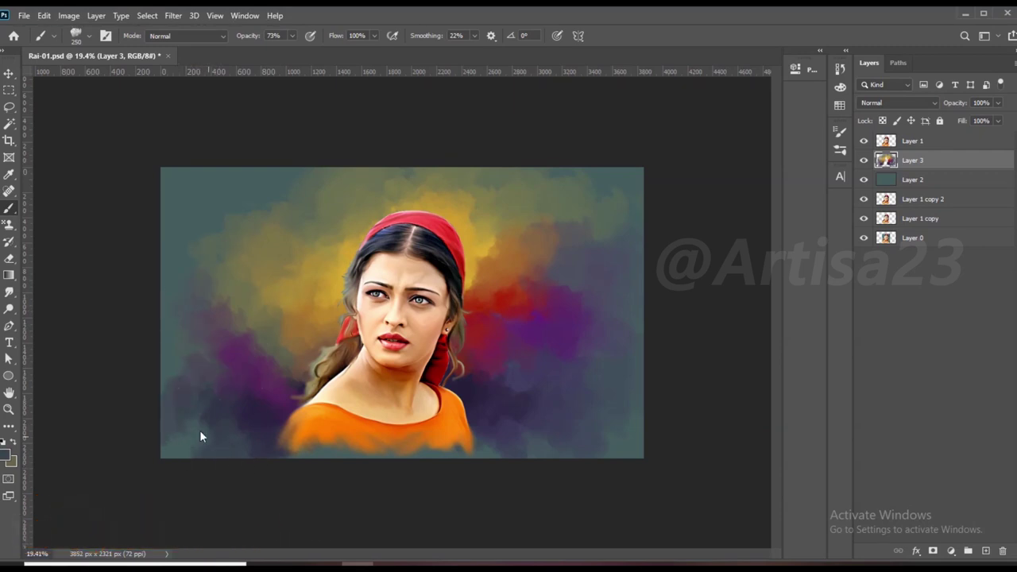
left_click(539, 334, "alt")
scroll(249, 333, "down", 1)
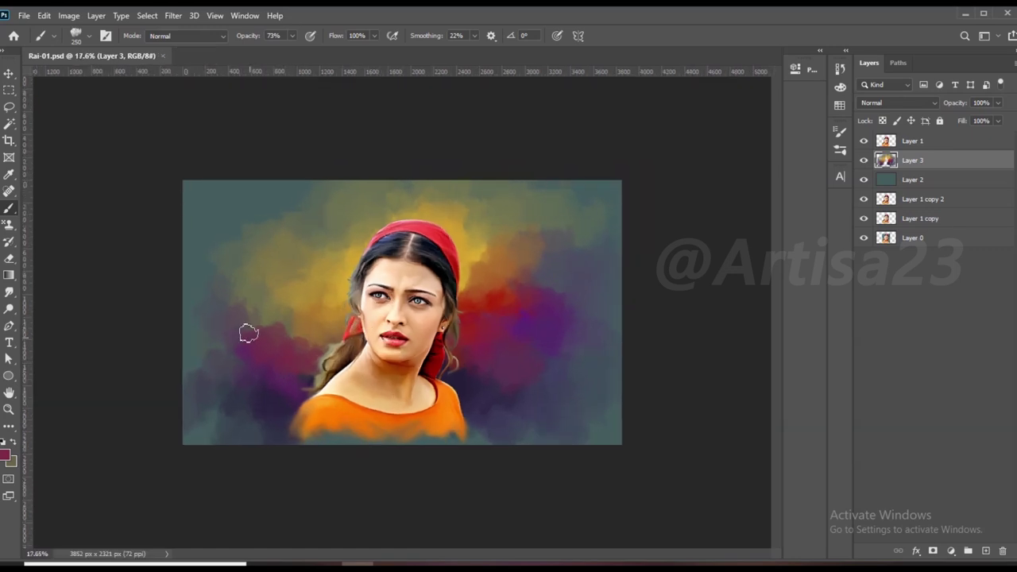
left_click(305, 350, "alt")
left_click(476, 270, "alt")
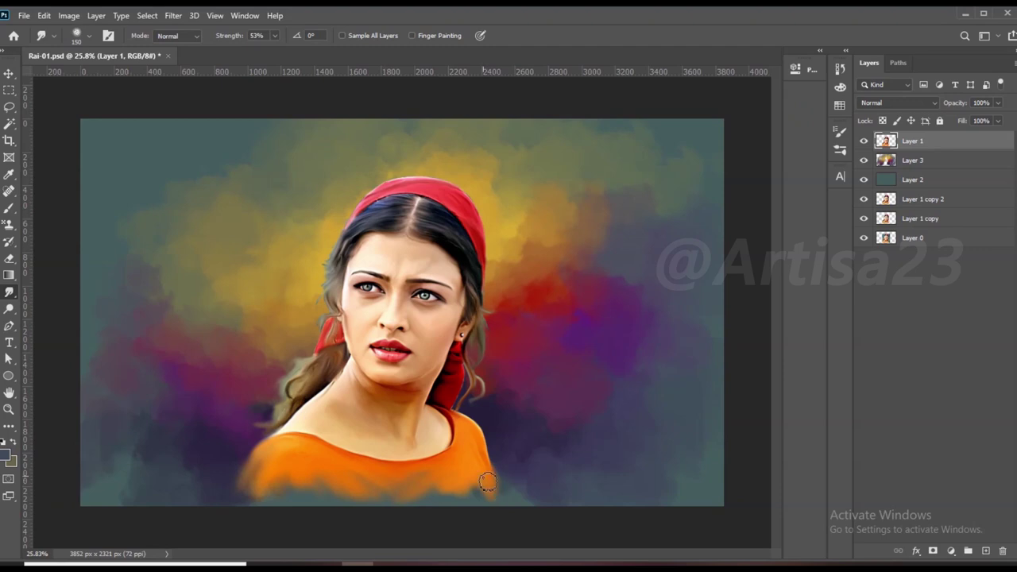
Step: Smudge the orange top's lower hem, right to left, into the background
left_click_drag(487, 481, 473, 492)
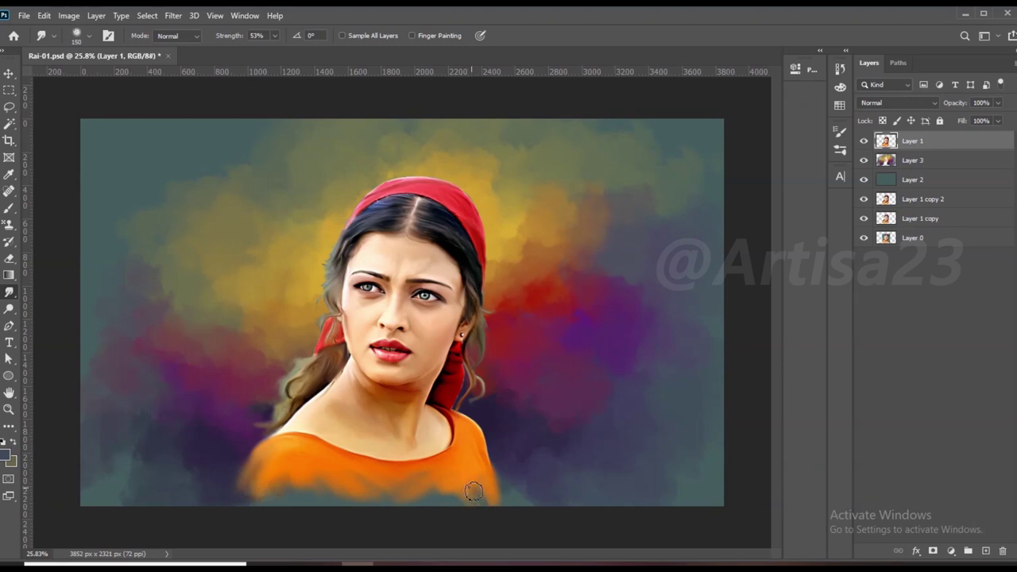
left_click_drag(387, 497, 387, 491)
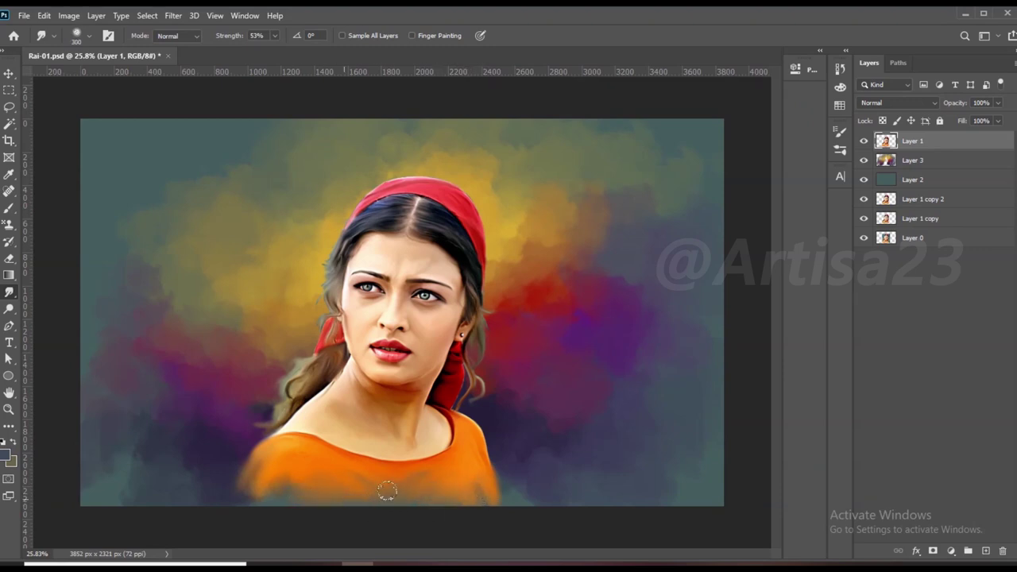
left_click_drag(295, 492, 242, 497)
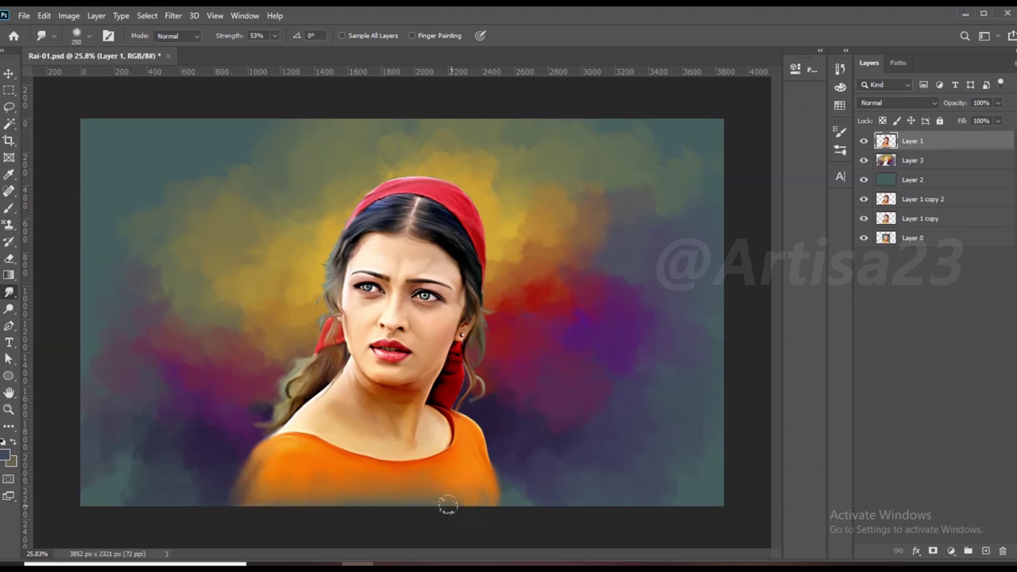
scroll(239, 496, "down", 2)
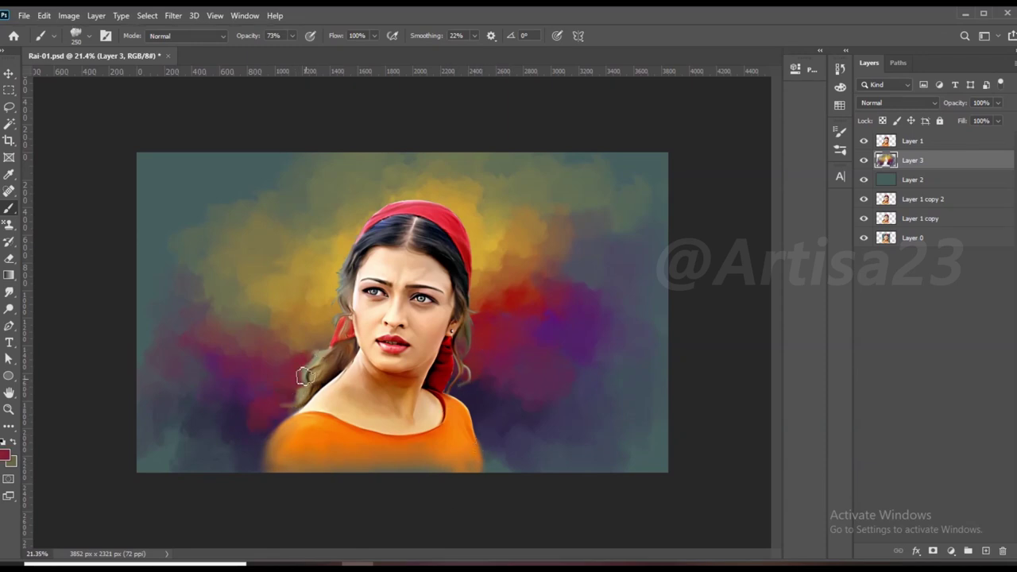
left_click(284, 421, "alt")
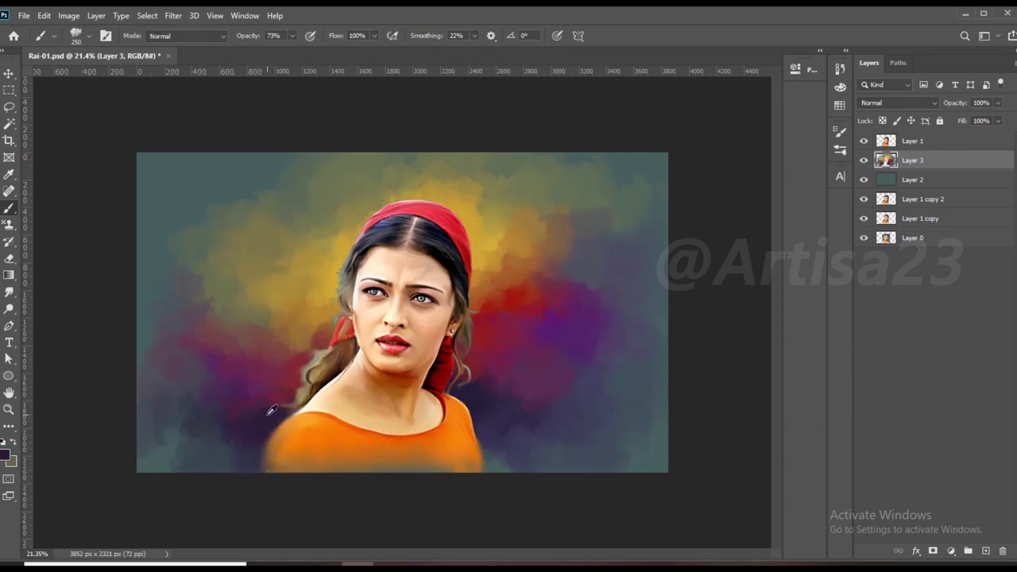
scroll(174, 442, "down", 2)
scroll(522, 363, "up", 2)
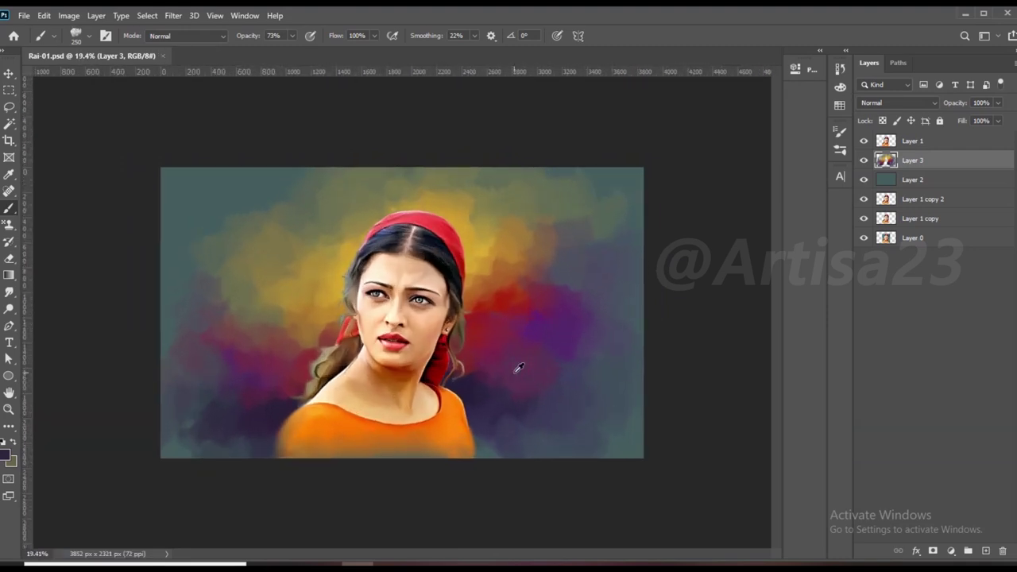
key("z")
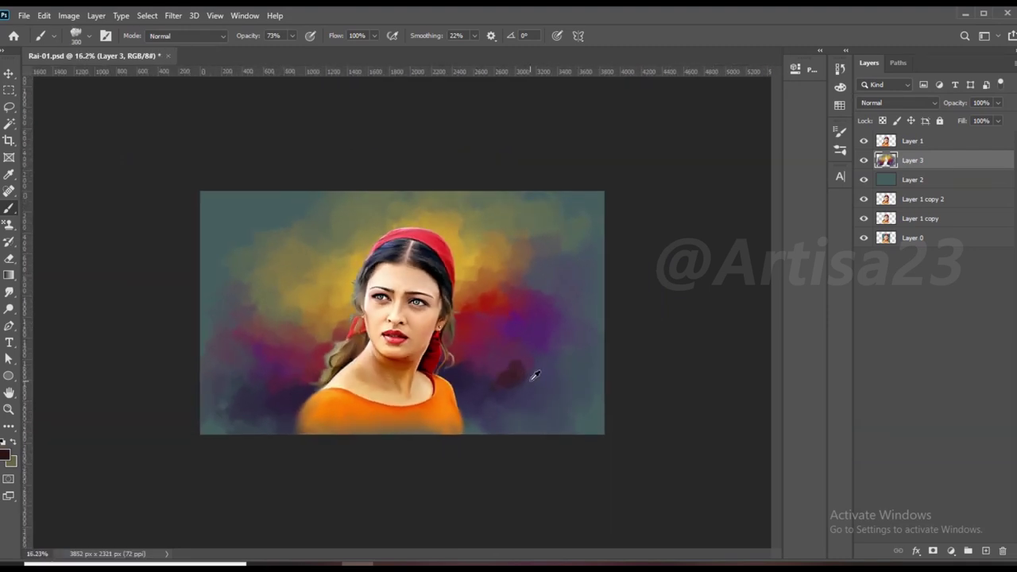
left_click_drag(527, 392, 577, 422)
key("b")
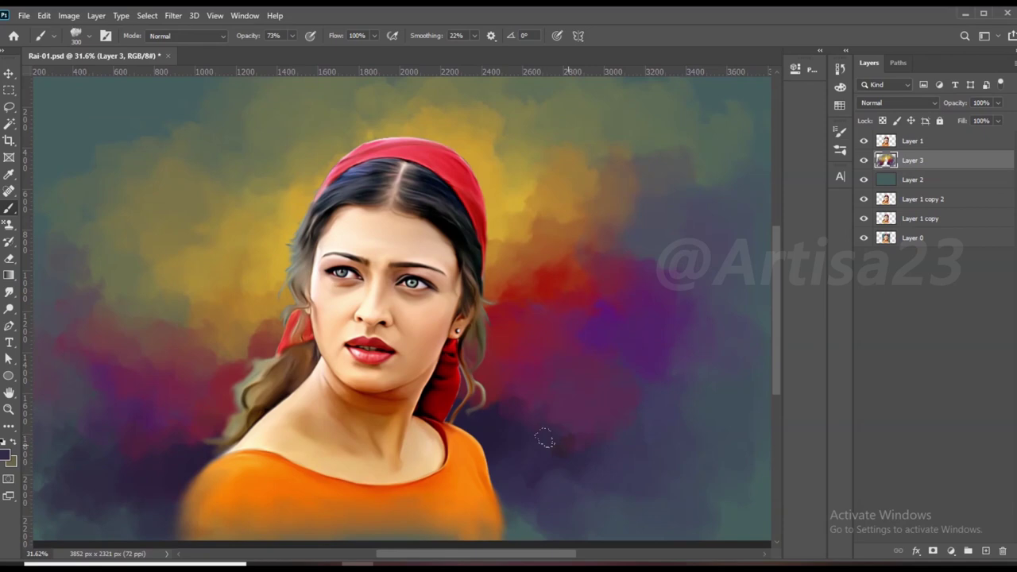
scroll(617, 297, "down", 1)
scroll(649, 272, "down", 1)
scroll(597, 258, "up", 1)
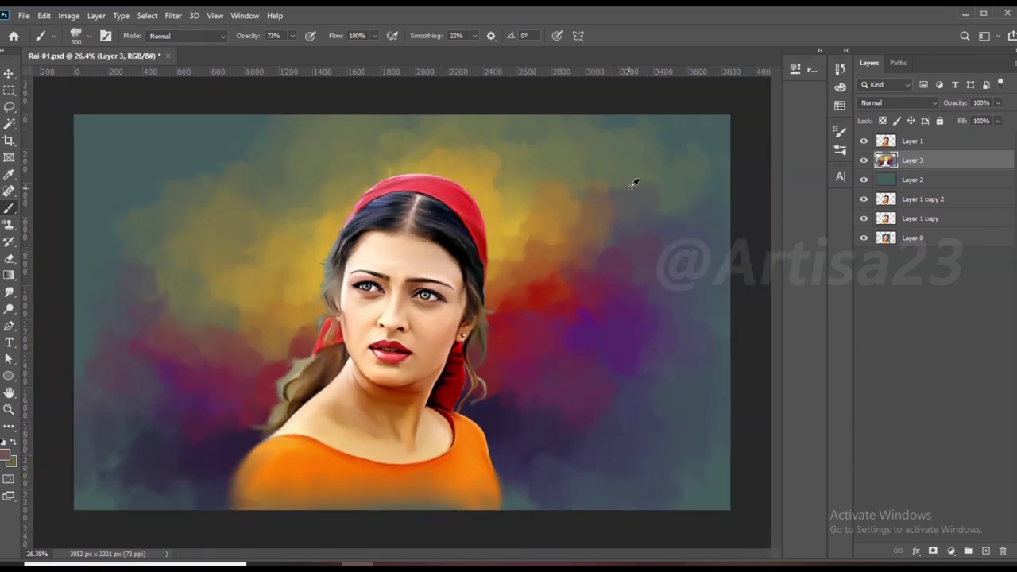
scroll(600, 243, "down", 1)
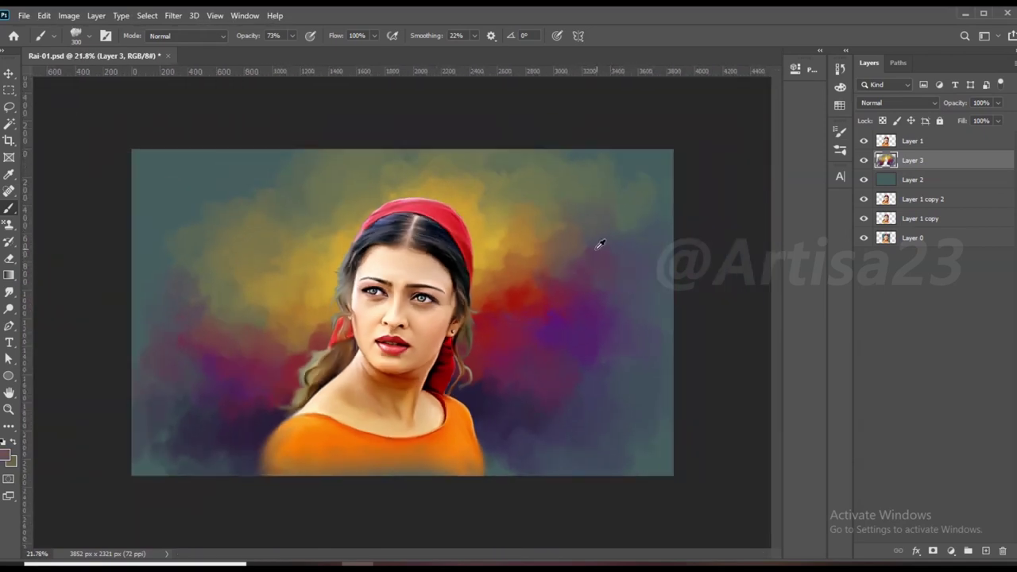
scroll(556, 411, "down", 1)
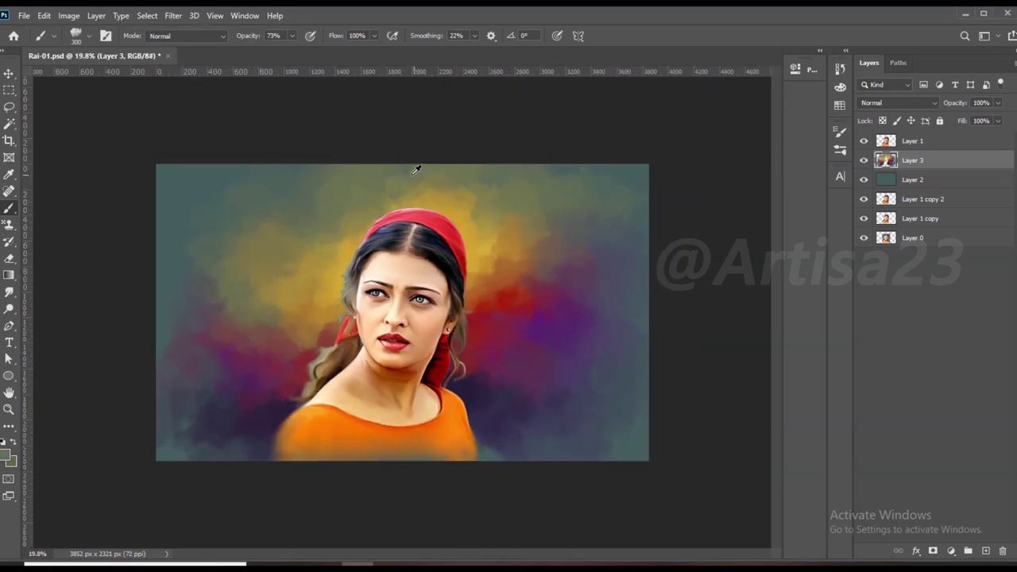
scroll(500, 208, "up", 1)
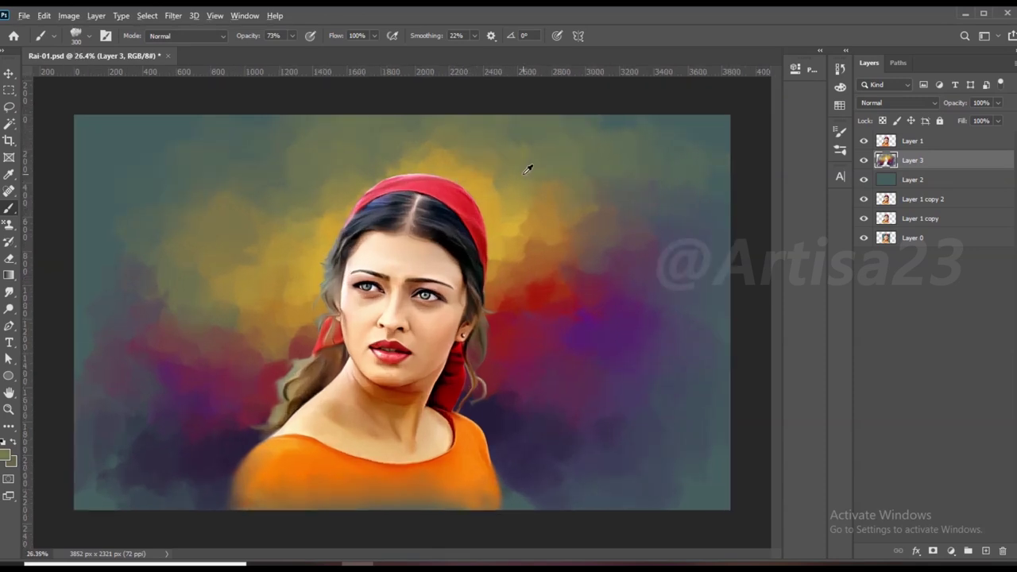
scroll(477, 163, "up", 1)
scroll(513, 170, "down", 1)
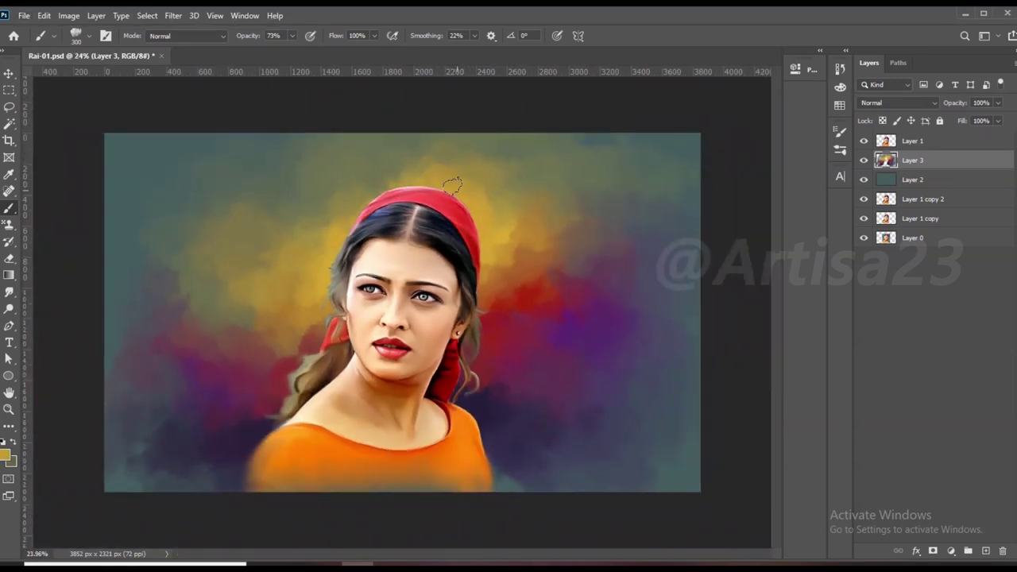
scroll(397, 199, "up", 1)
scroll(436, 136, "down", 1)
scroll(268, 315, "down", 1)
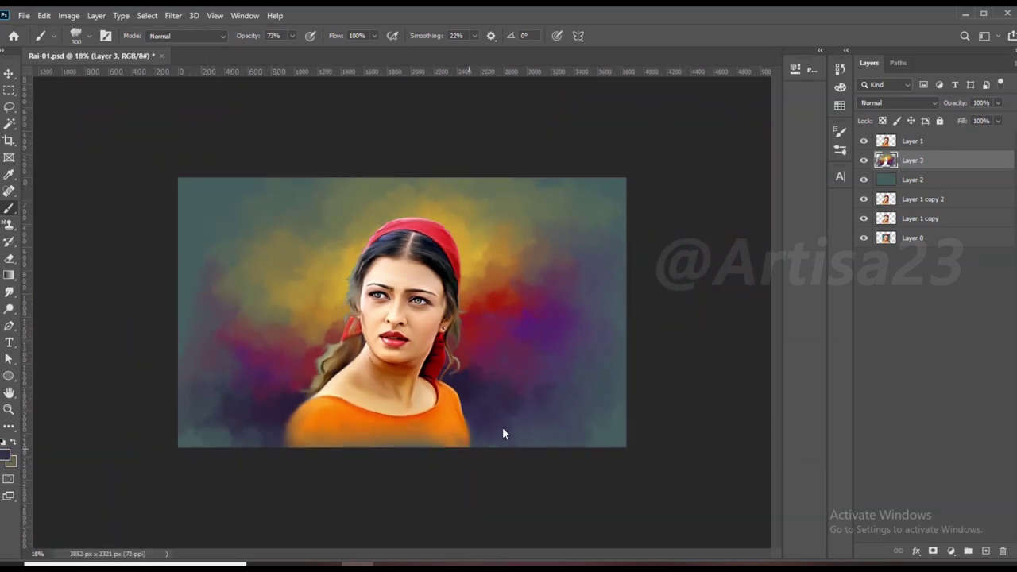
scroll(302, 429, "up", 1)
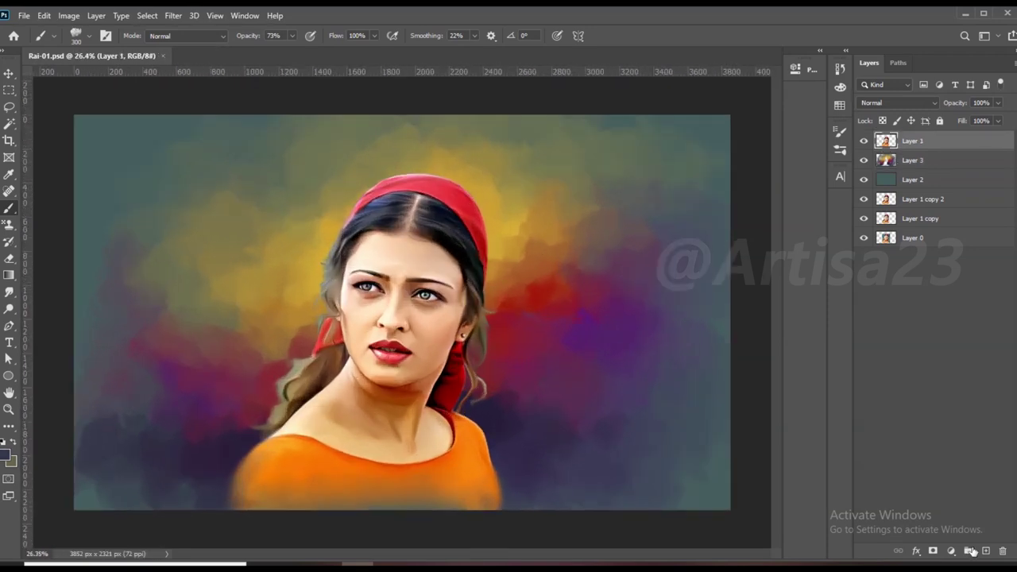
Step: Create a new empty layer named Hair 1
left_click(985, 551)
type("Ha")
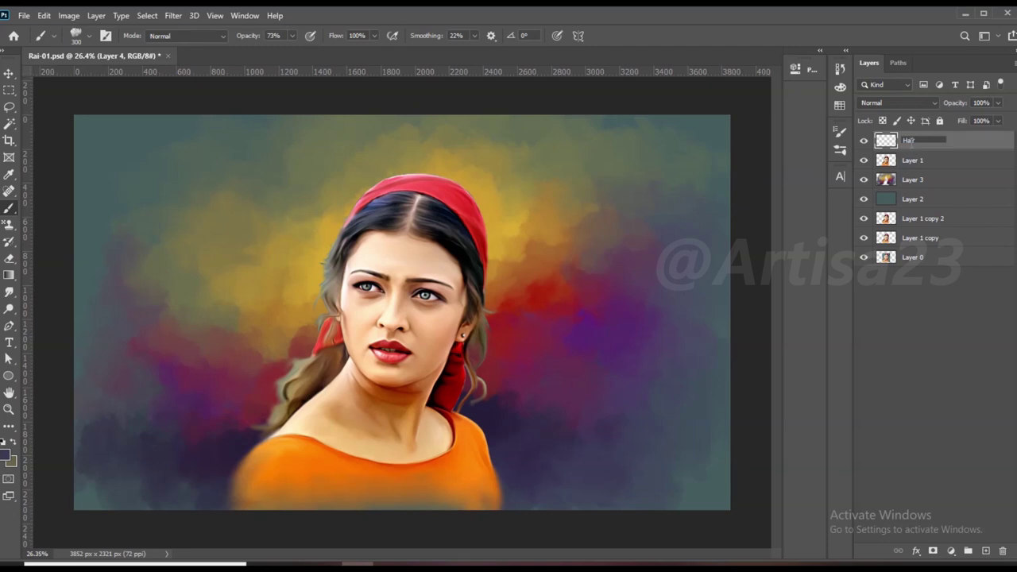
type("r 1")
key("Return")
scroll(79, 102, "down", 1)
Step: Save the document as Rai-01b.psd, replacing the existing file
left_click(23, 15)
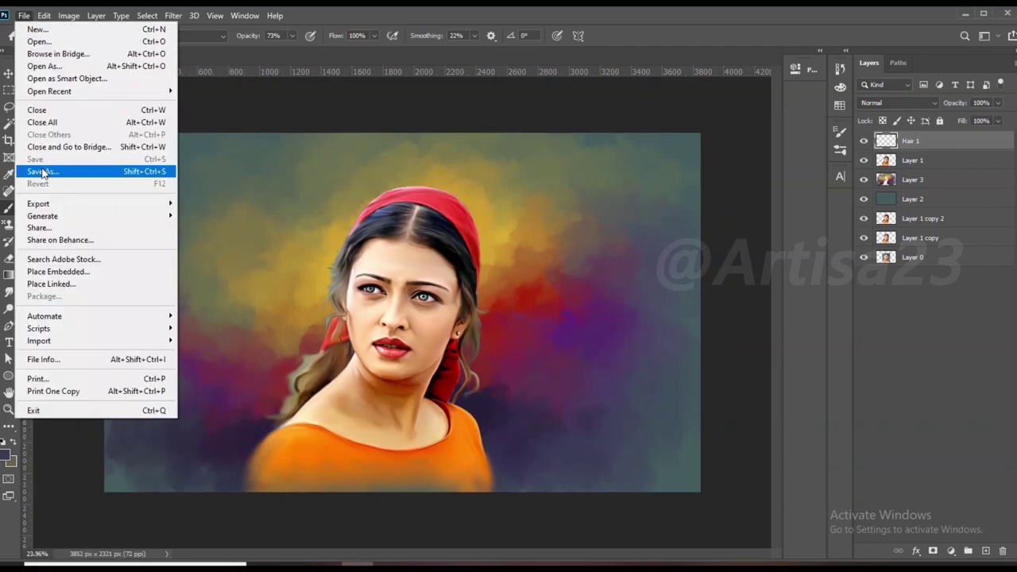
left_click(36, 167)
left_click(130, 109)
left_click(399, 395)
left_click(24, 15)
left_click(36, 168)
left_click(127, 122)
left_click(400, 395)
left_click(540, 291)
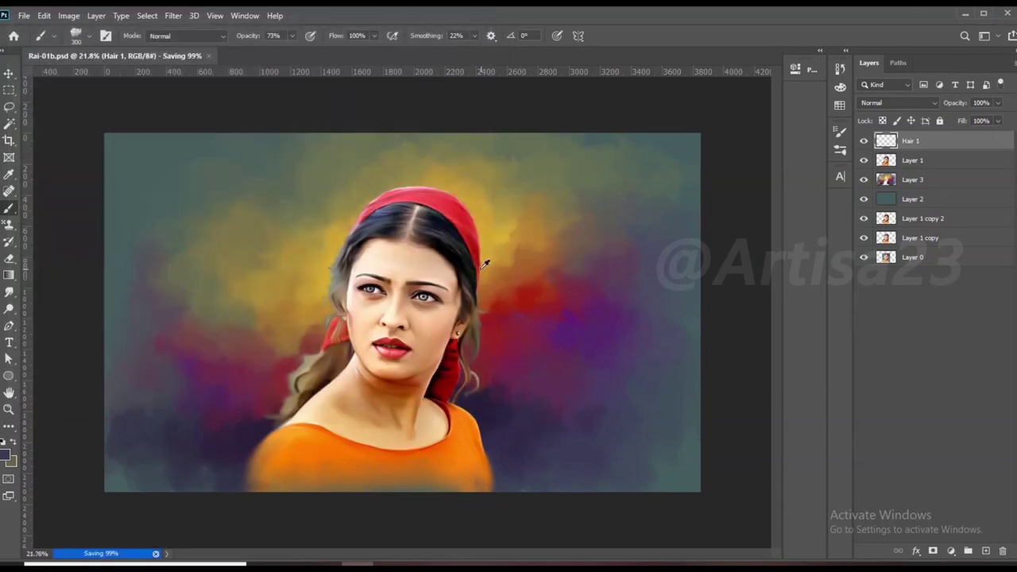
key("ctrl+0")
Step: Choose a hair-strand brush from the Hair set at 38% opacity
left_click(106, 36)
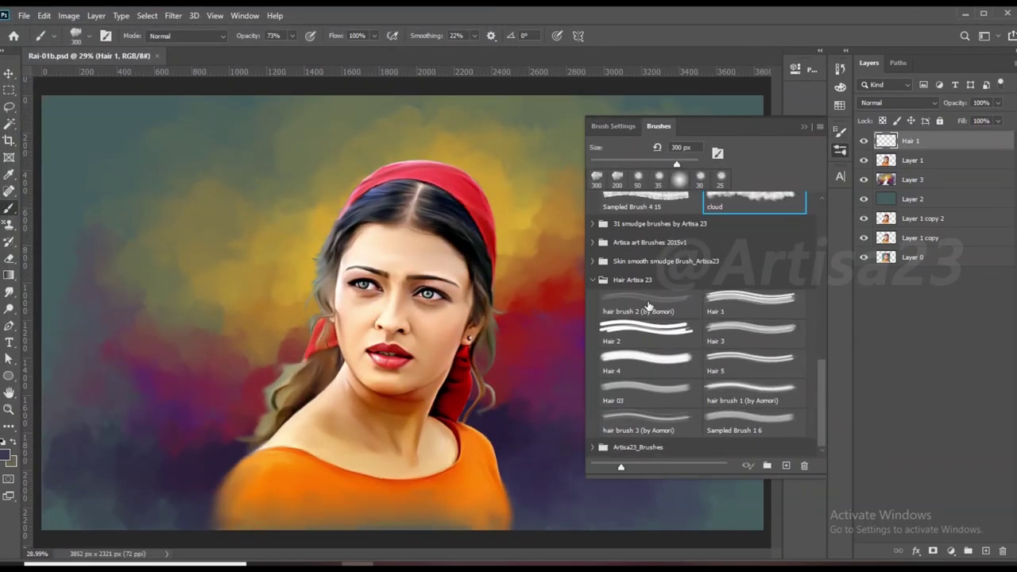
left_click(106, 36)
scroll(397, 236, "up", 2)
scroll(459, 225, "up", 4)
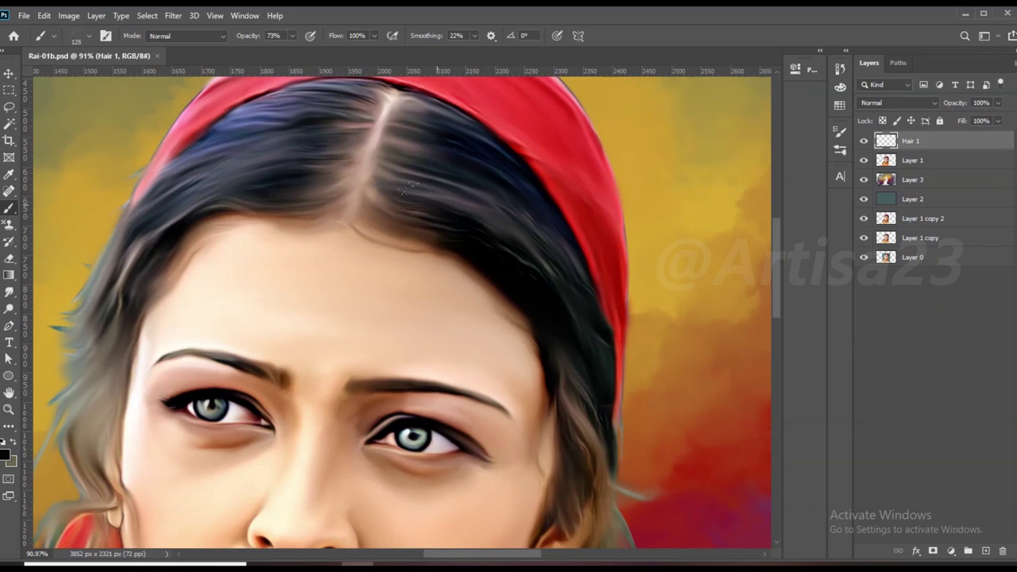
scroll(402, 181, "up", 1)
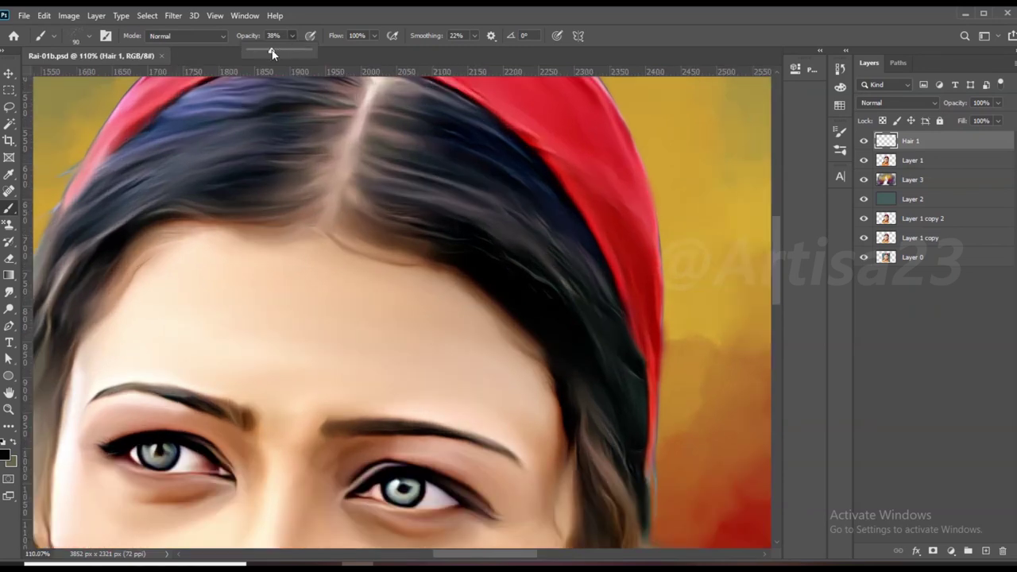
left_click_drag(381, 155, 455, 169)
Step: Paint dark hair strands beside and left of the parting
left_click_drag(548, 232, 572, 270)
scroll(461, 211, "left", 2)
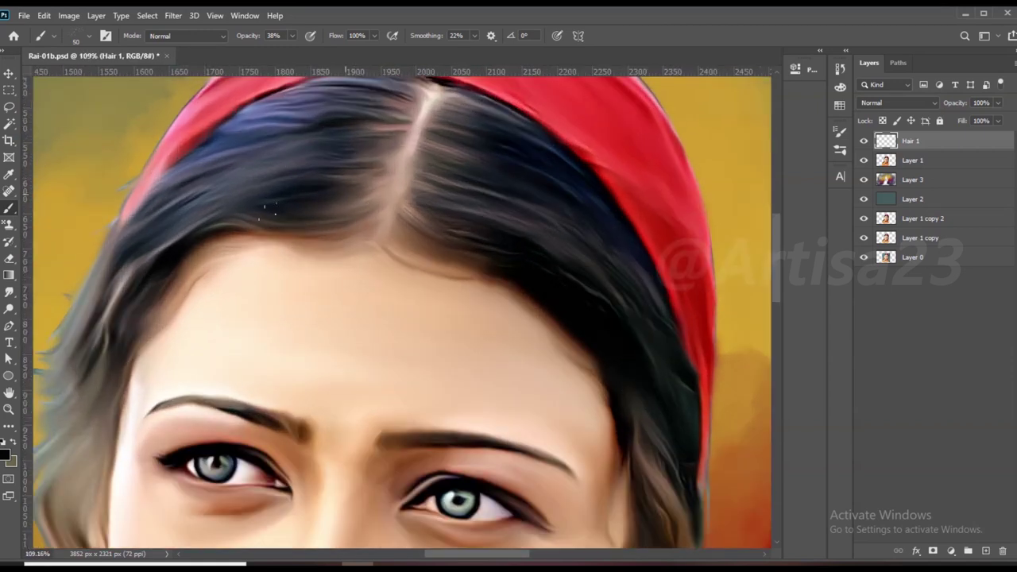
left_click_drag(373, 152, 358, 137)
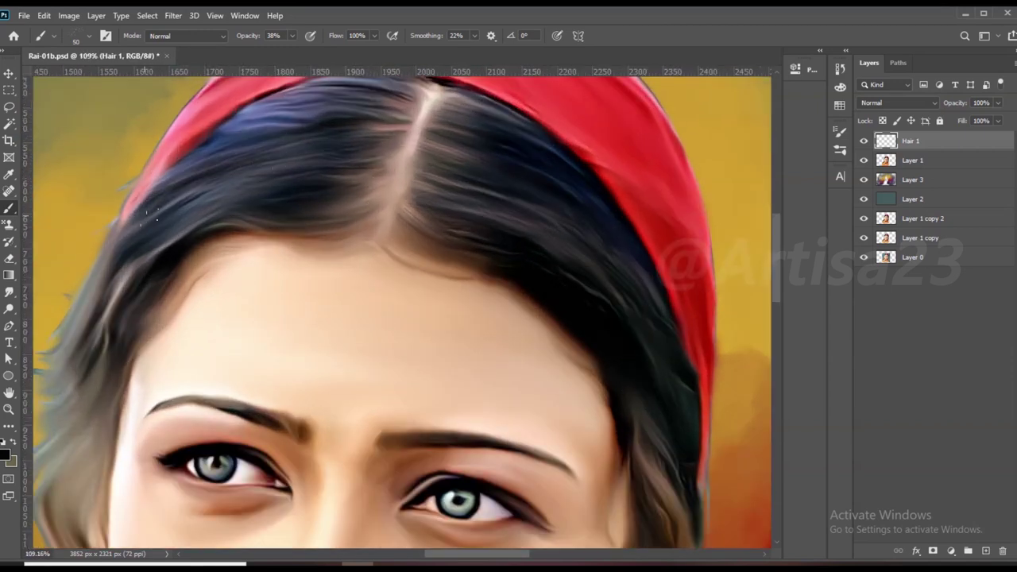
scroll(195, 181, "down", 2)
scroll(135, 317, "down", 1)
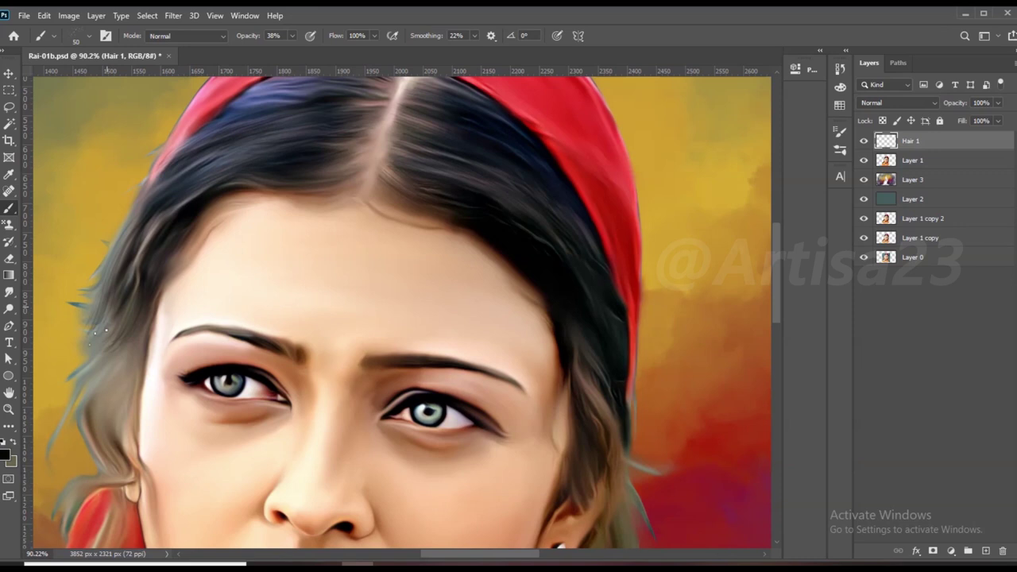
scroll(135, 322, "down", 2)
scroll(158, 302, "left", 2)
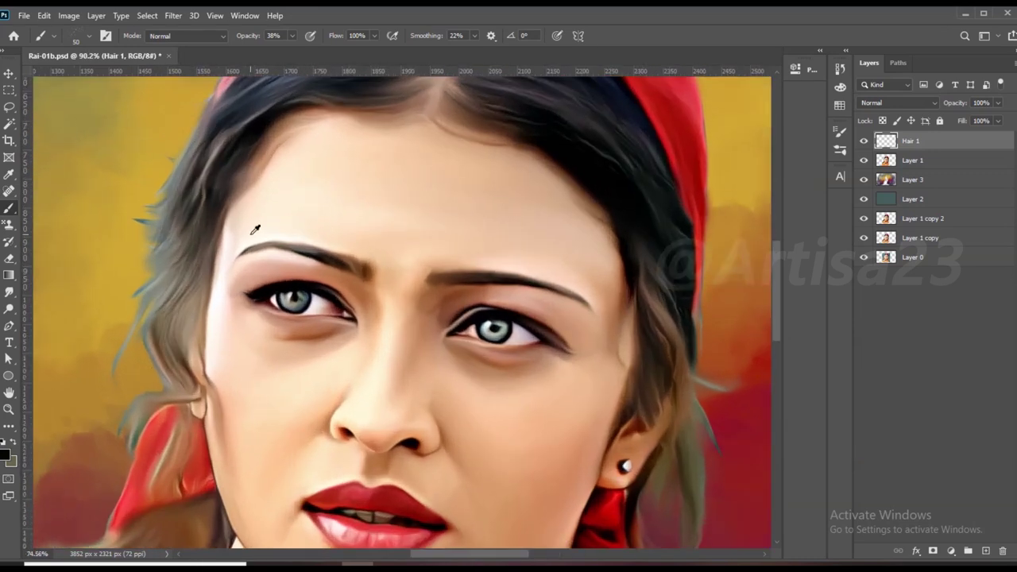
scroll(254, 229, "down", 2)
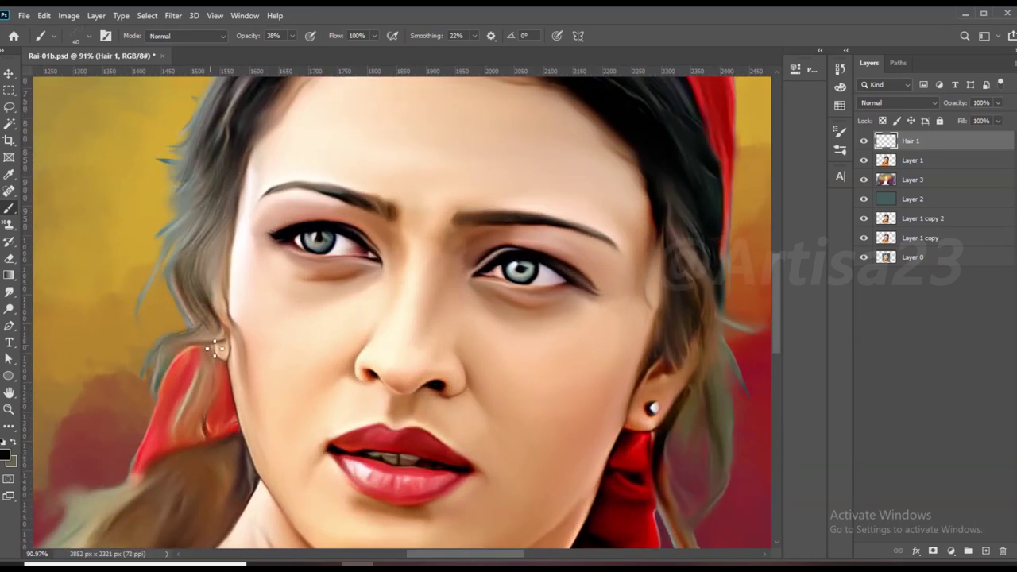
scroll(227, 302, "down", 1)
scroll(225, 397, "down", 1)
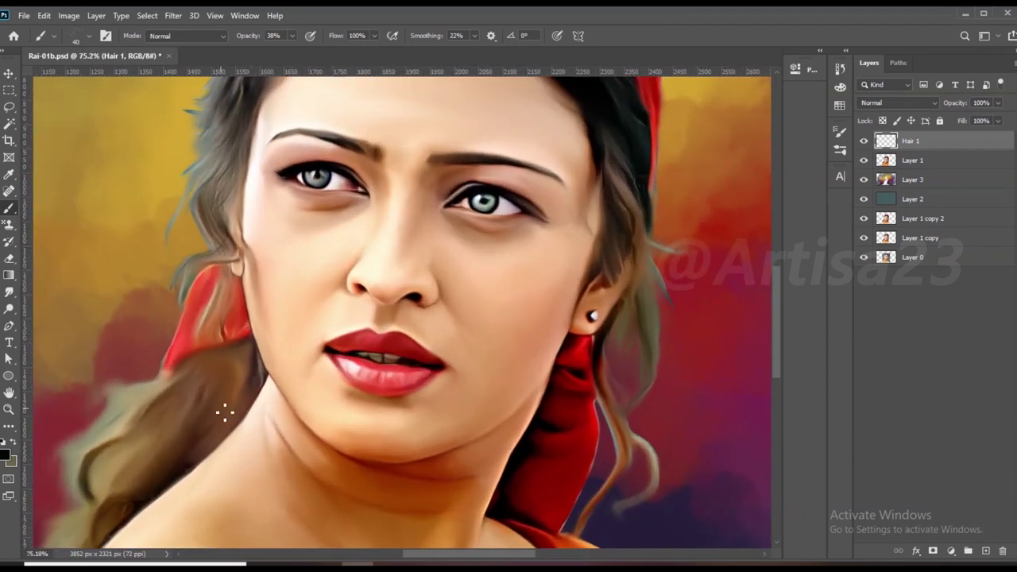
Step: Shrink the brush and paint faint strands over the hair parting
key("bracketleft")
key("bracketleft")
key("bracketleft")
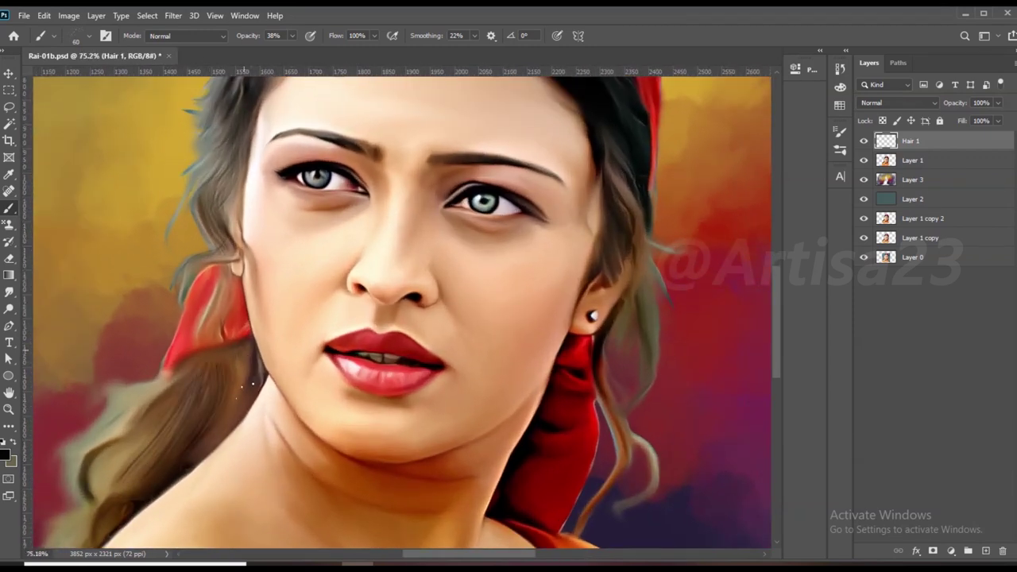
scroll(262, 349, "down", 1)
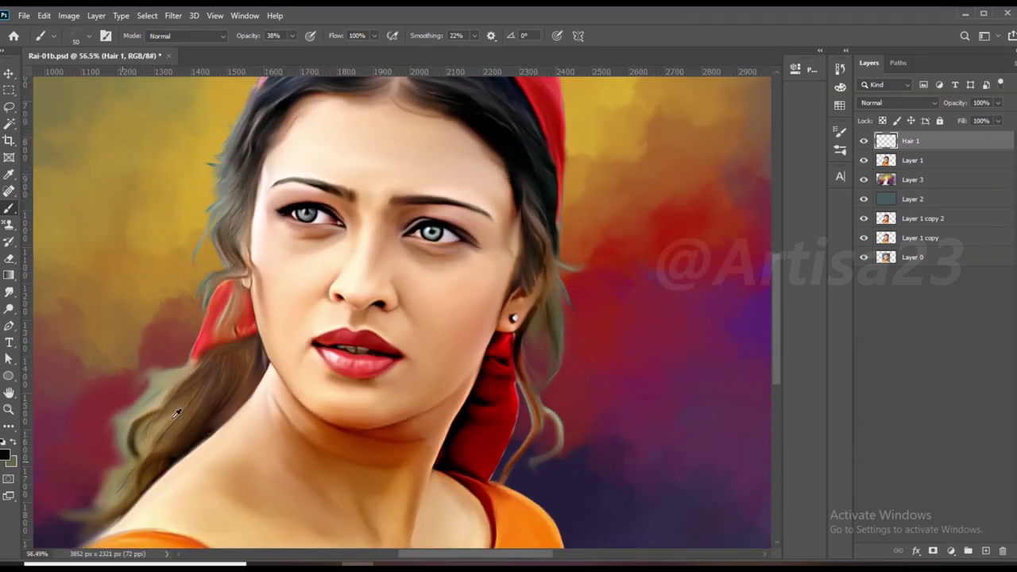
scroll(607, 274, "up", 2)
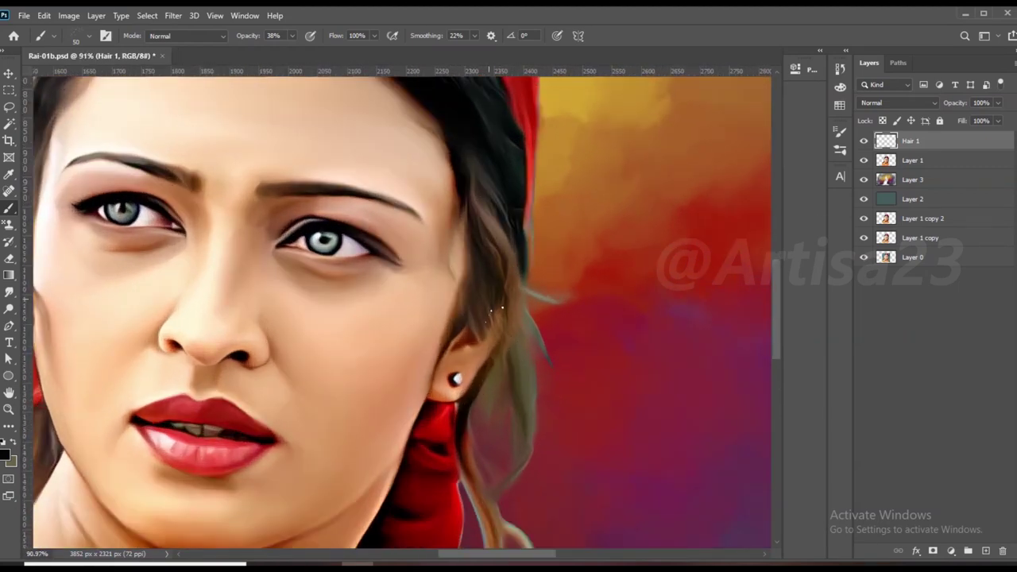
scroll(530, 391, "down", 1)
scroll(527, 413, "down", 2)
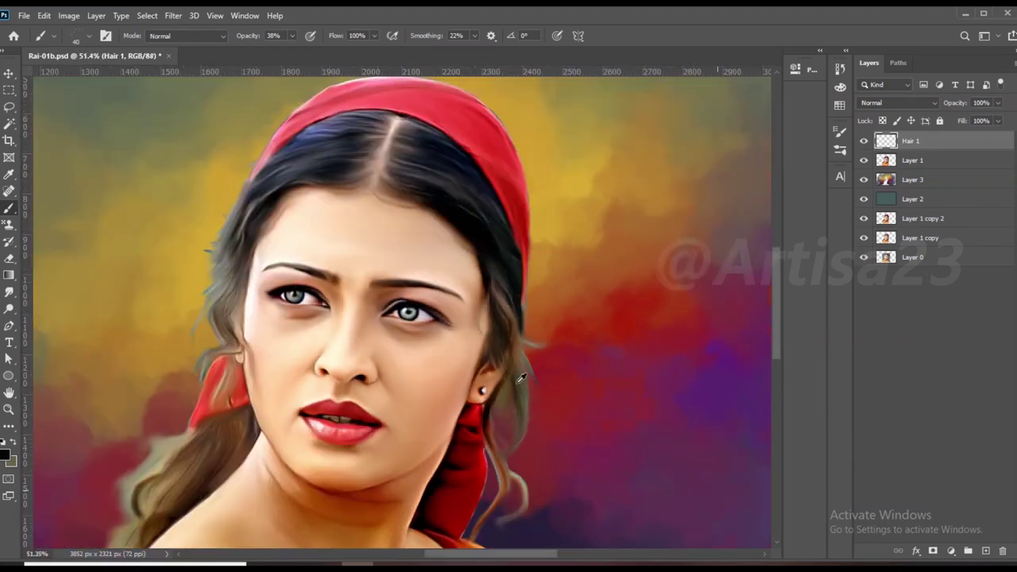
scroll(400, 163, "up", 3)
scroll(466, 212, "up", 1)
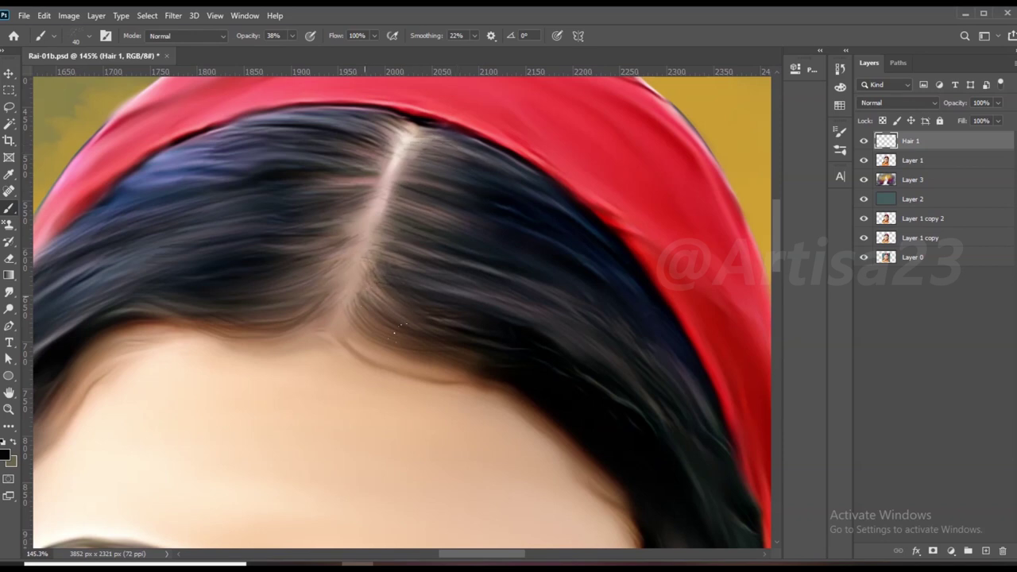
left_click_drag(334, 265, 287, 305)
scroll(270, 245, "down", 2)
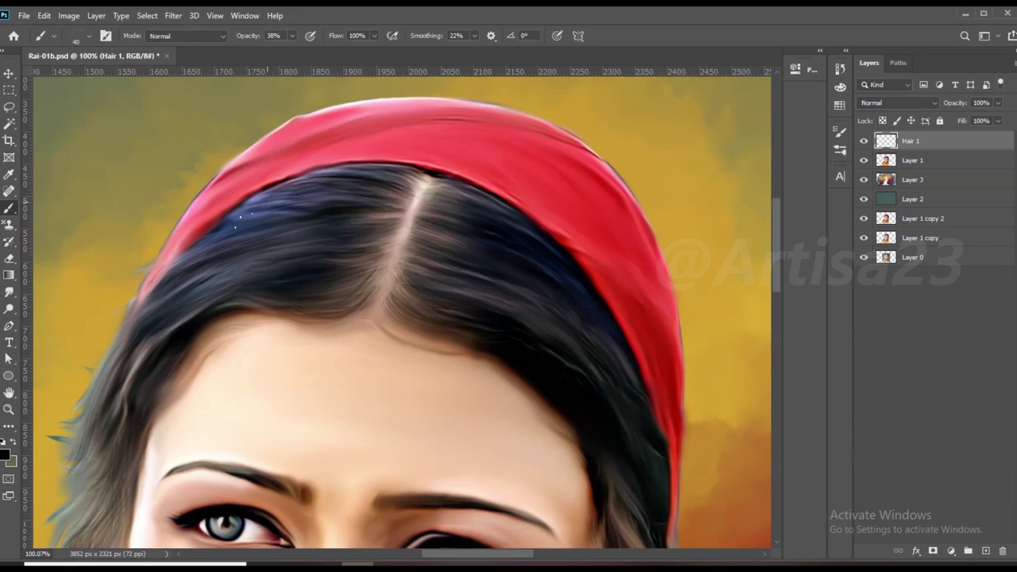
scroll(158, 301, "down", 1)
scroll(155, 318, "down", 1)
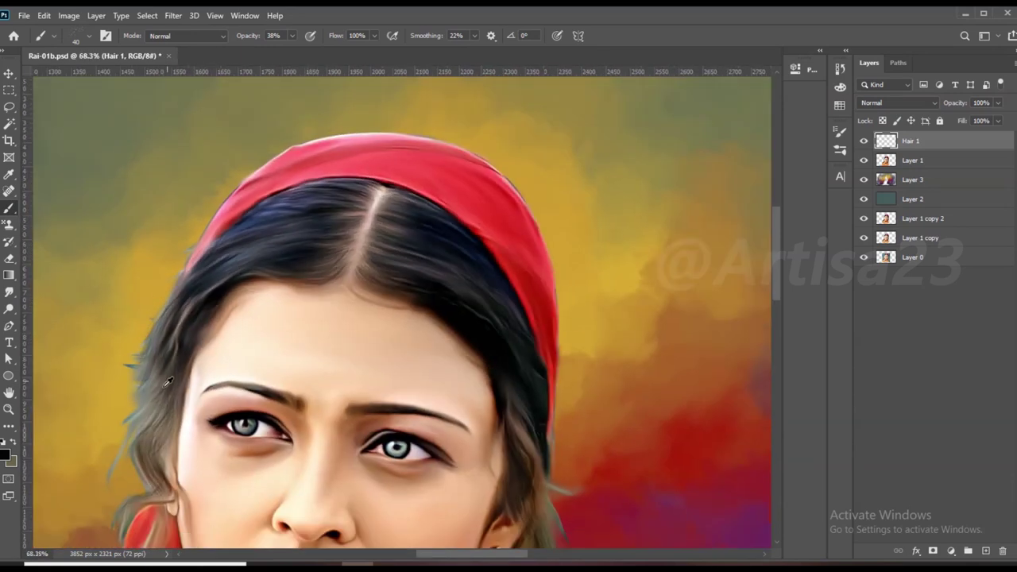
scroll(152, 340, "up", 1)
Step: Add strands along the left hair edge, then create another layer to rename
mouse_move(151, 340)
left_mouse_down()
mouse_move(170, 356)
mouse_move(156, 419)
mouse_move(159, 341)
left_mouse_up()
scroll(183, 381, "down", 4)
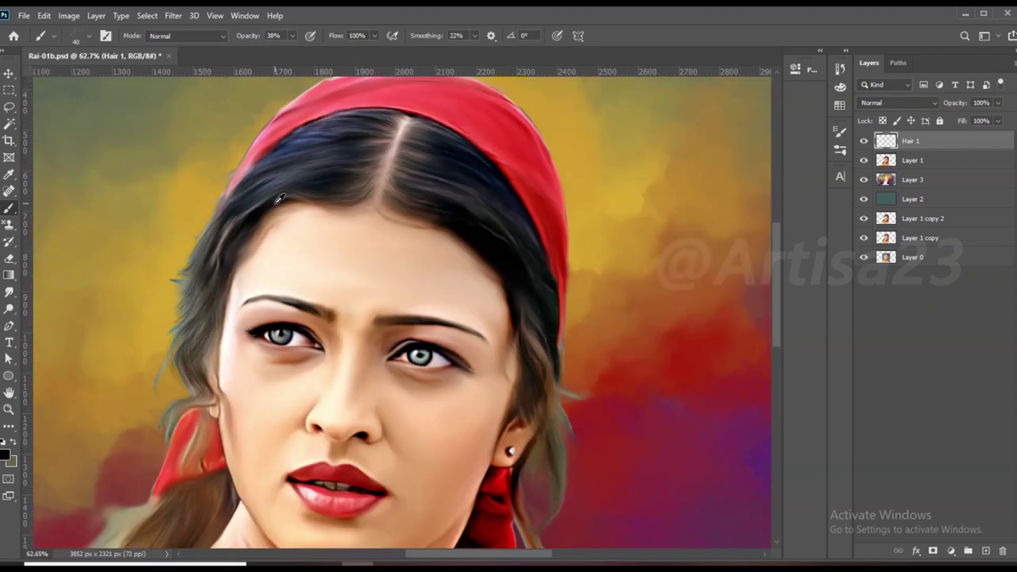
scroll(170, 397, "up", 1)
scroll(205, 446, "down", 3)
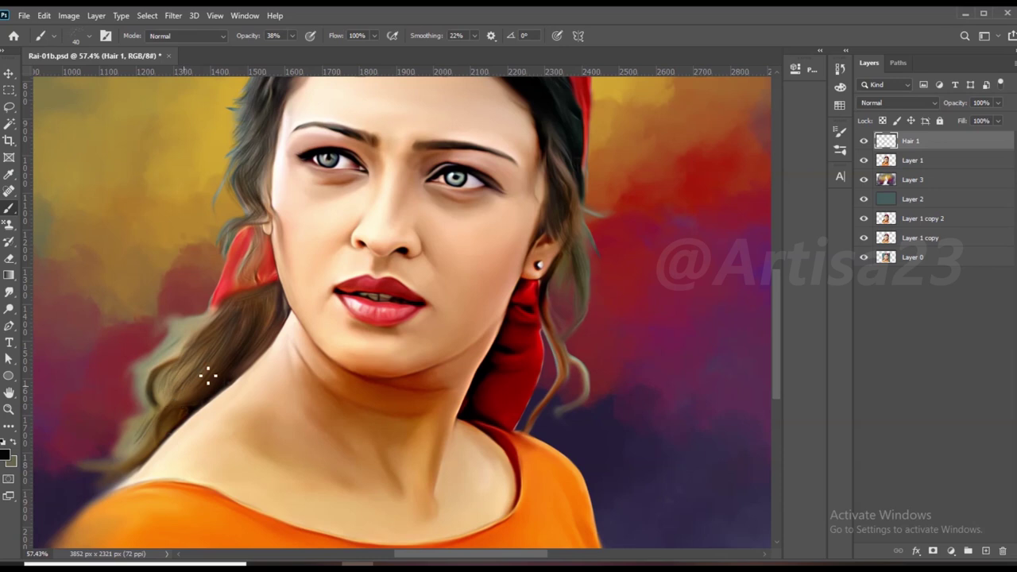
left_click_drag(208, 376, 275, 432)
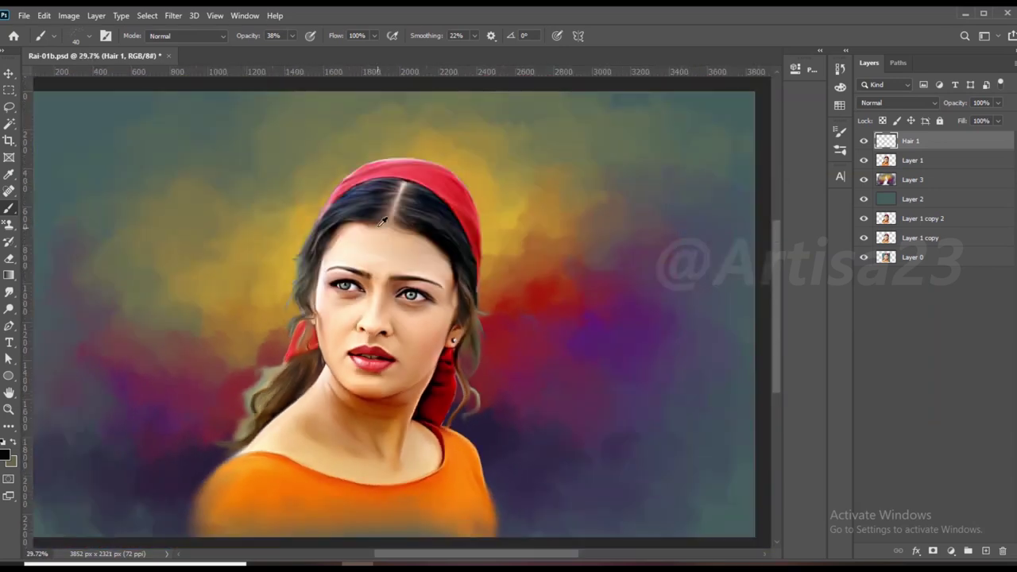
left_click_drag(191, 455, 238, 358)
left_click(985, 550)
double_click(914, 140)
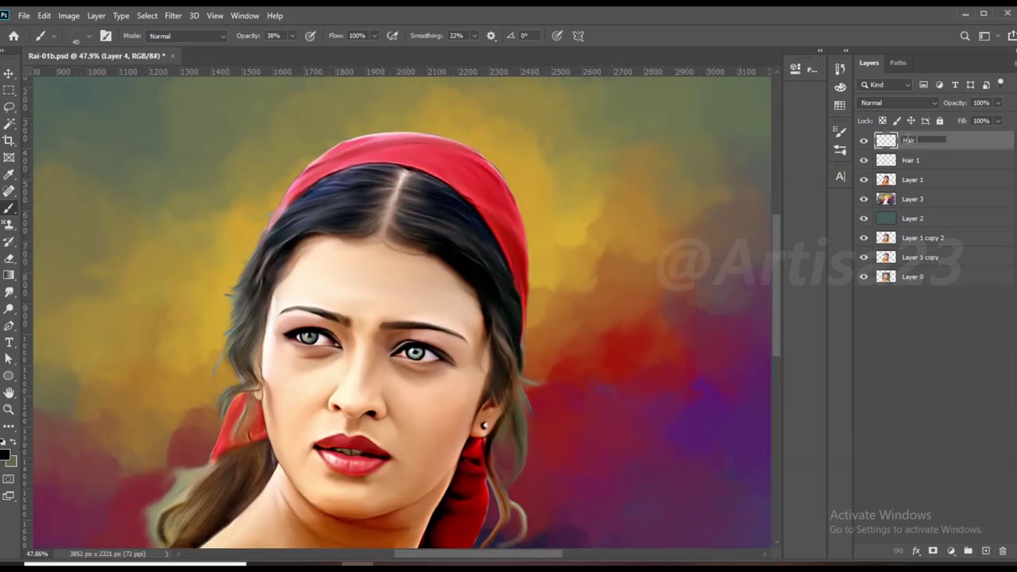
type("2")
key("Return")
scroll(397, 239, "up", 5)
left_click(377, 210, "alt")
left_click(4, 454)
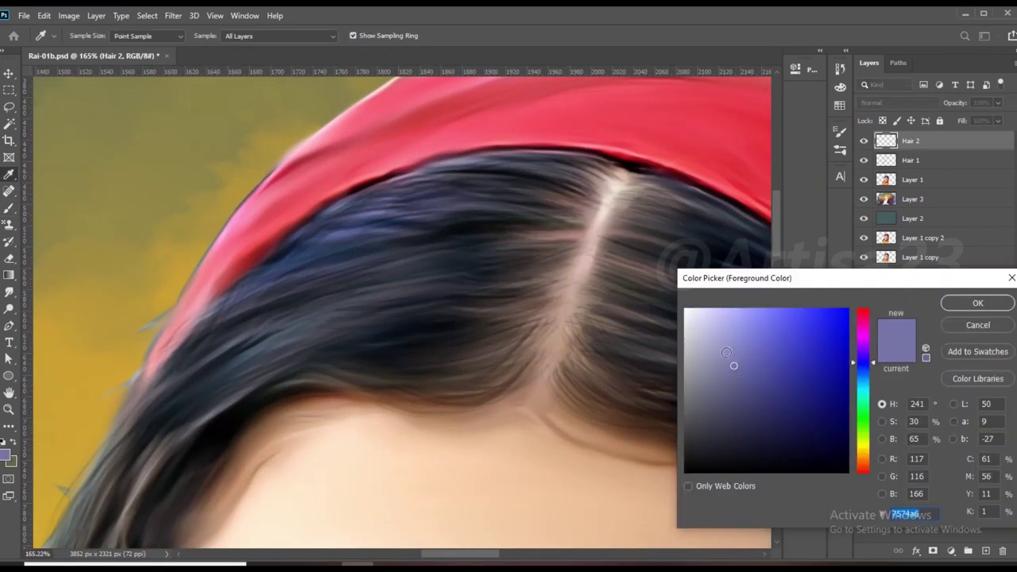
left_click(725, 352)
key("Return")
key("b")
scroll(401, 270, "up", 1)
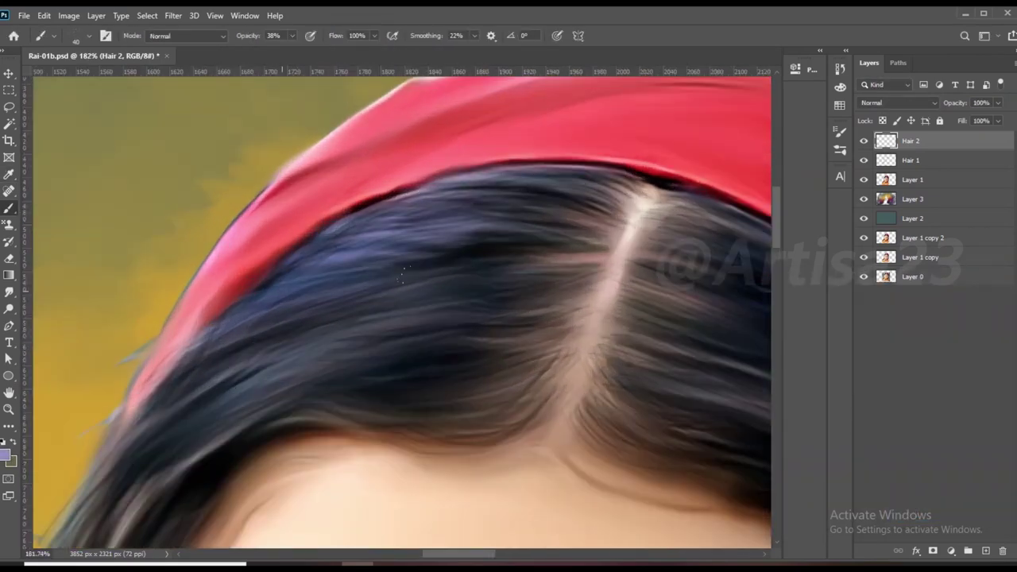
scroll(325, 294, "down", 2)
scroll(286, 365, "down", 2)
scroll(667, 413, "up", 2)
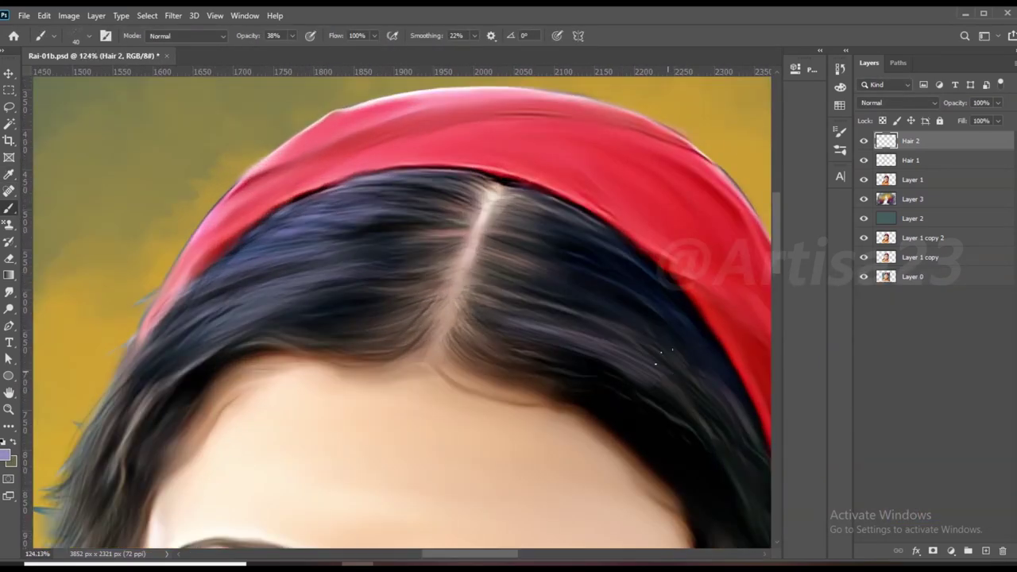
scroll(549, 222, "down", 1)
scroll(627, 353, "down", 2)
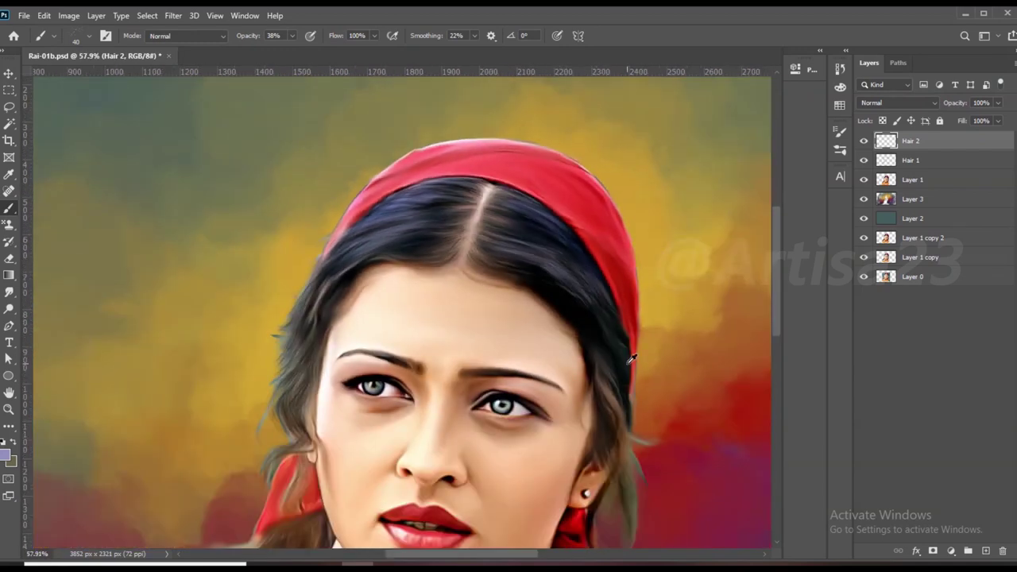
scroll(556, 333, "up", 2)
scroll(445, 302, "down", 1)
scroll(318, 270, "down", 1)
scroll(233, 254, "up", 1)
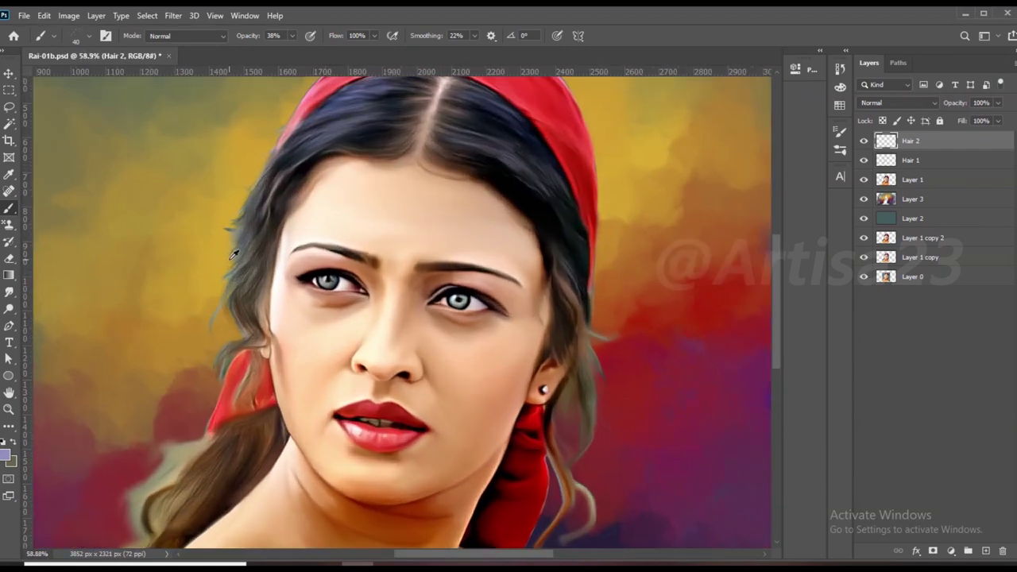
scroll(238, 254, "up", 1)
scroll(411, 181, "up", 1)
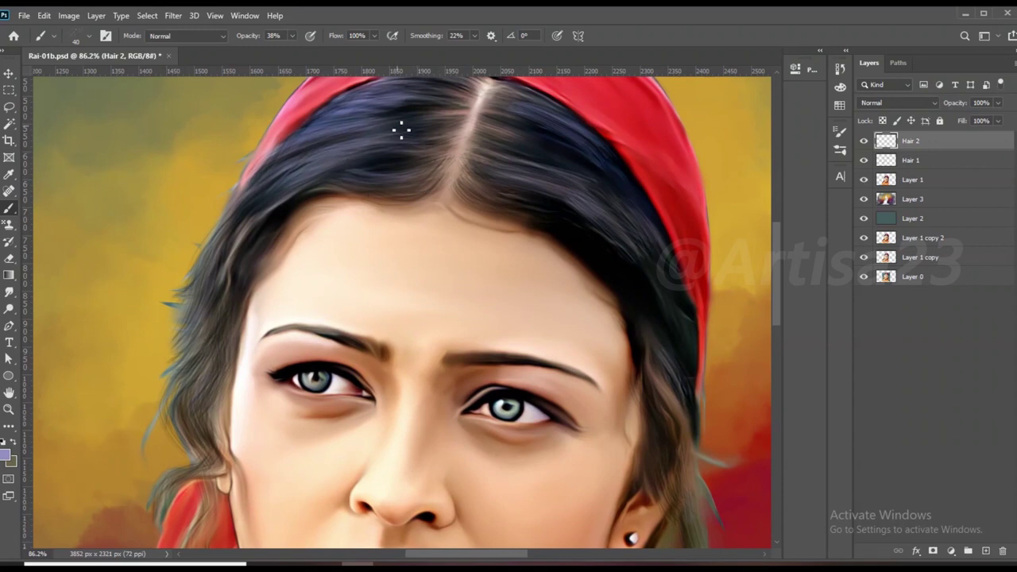
scroll(404, 205, "down", 2)
scroll(445, 238, "down", 1)
scroll(523, 297, "up", 1)
scroll(522, 298, "down", 2)
scroll(461, 318, "down", 1)
scroll(397, 333, "up", 1)
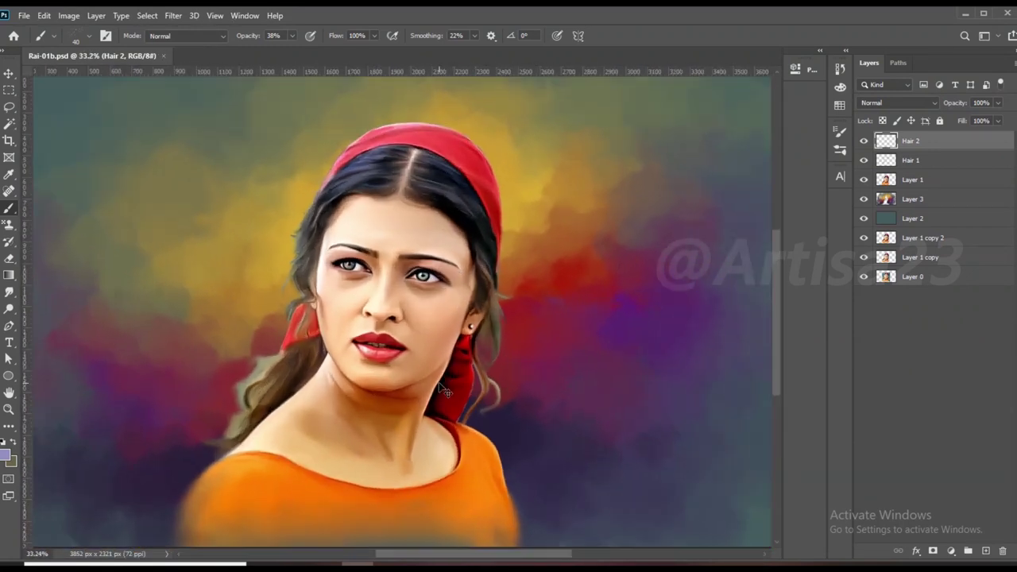
scroll(346, 347, "up", 1)
scroll(346, 347, "up", 1)
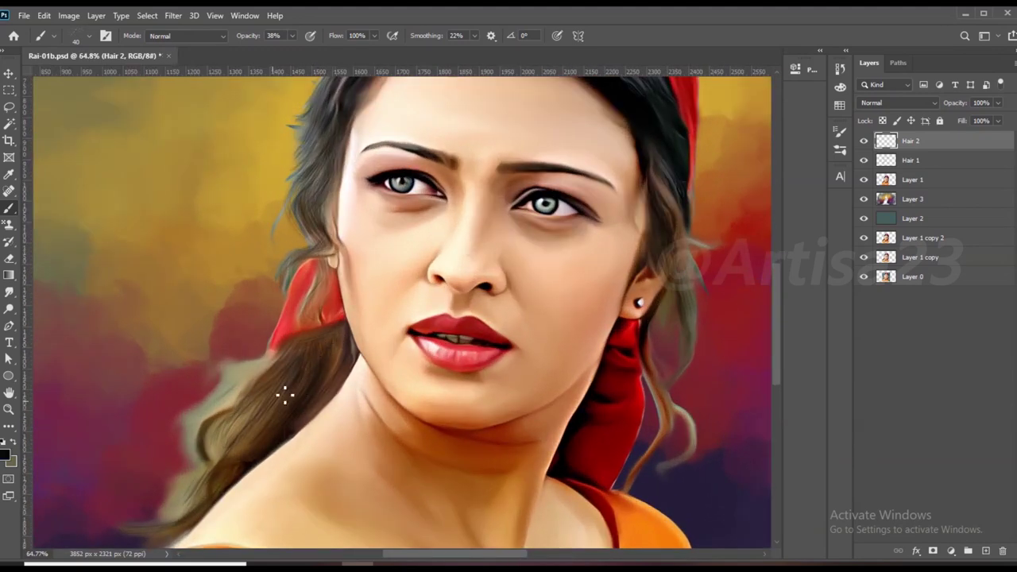
scroll(213, 497, "down", 1)
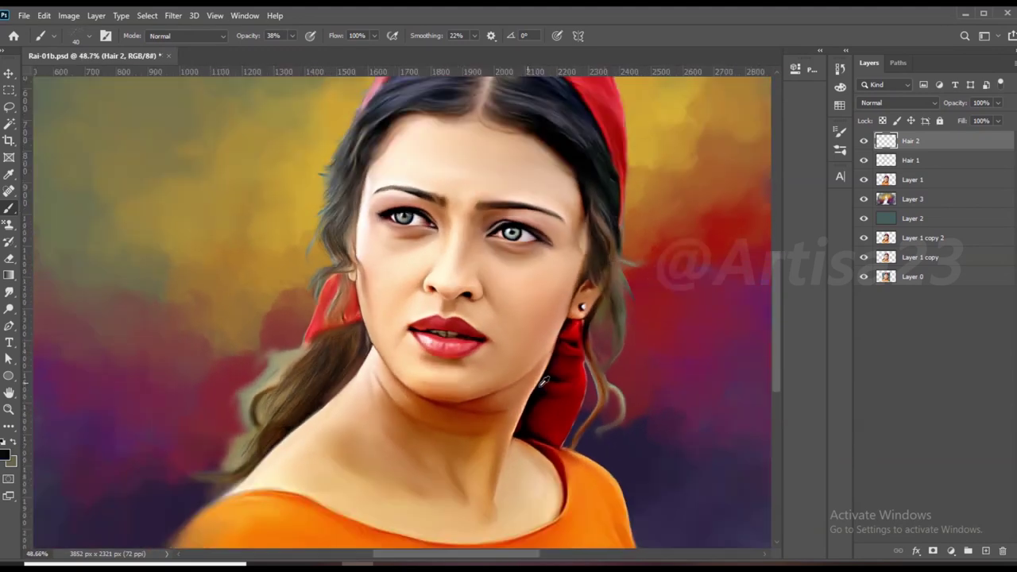
scroll(548, 389, "down", 1)
scroll(504, 277, "down", 1)
Step: Save the portrait as Rai-01.psd, replacing the existing file
left_click(24, 16)
left_click(56, 170)
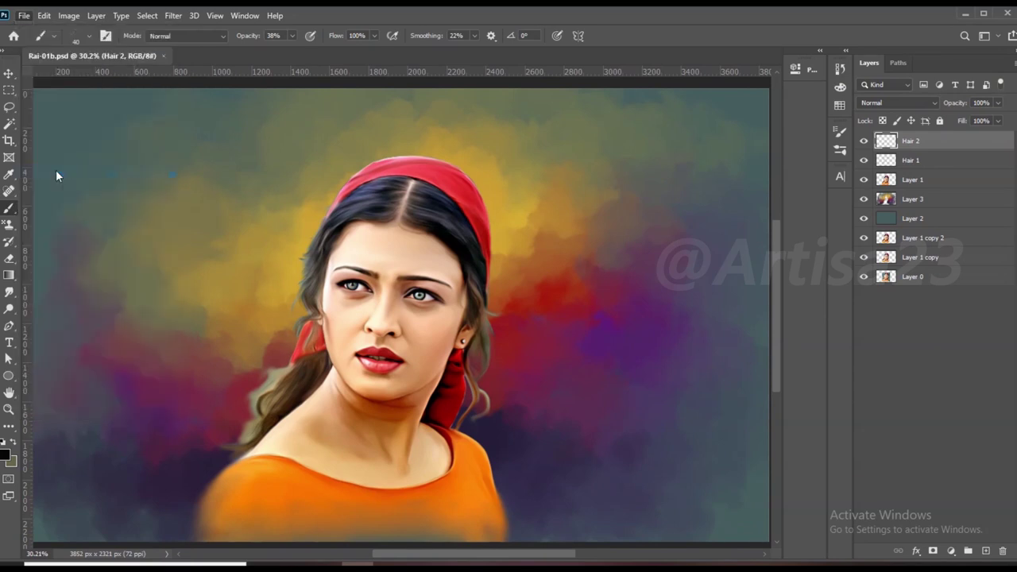
left_click(135, 117)
key("Return")
key("y")
left_click(24, 15)
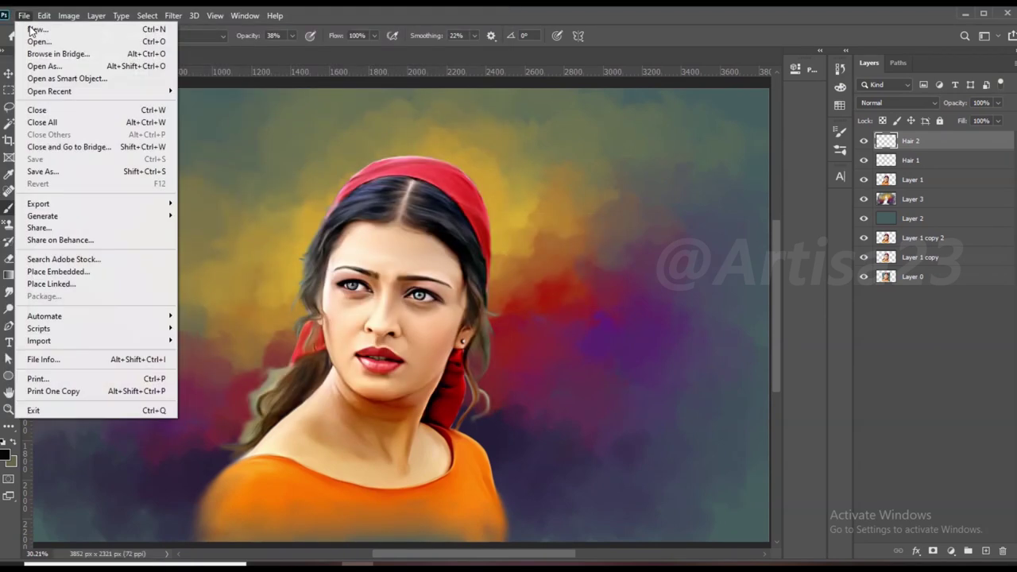
left_click(56, 169)
left_click(132, 95)
left_click(397, 395)
key("y")
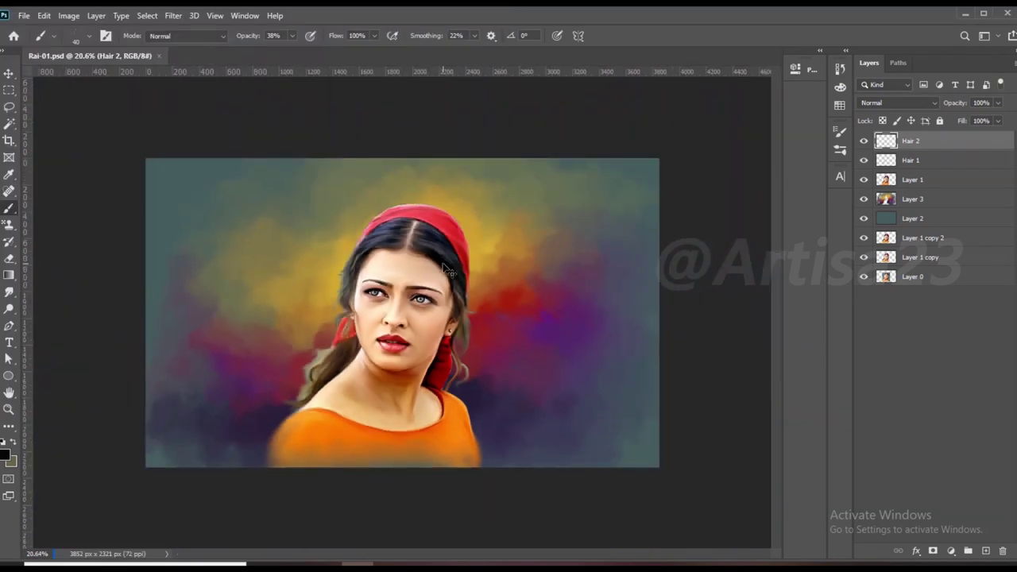
Step: Add a new layer named Hair 3 and pick a hair brush preset
type("Hair3")
key("Return")
left_click(105, 35)
left_click(658, 125)
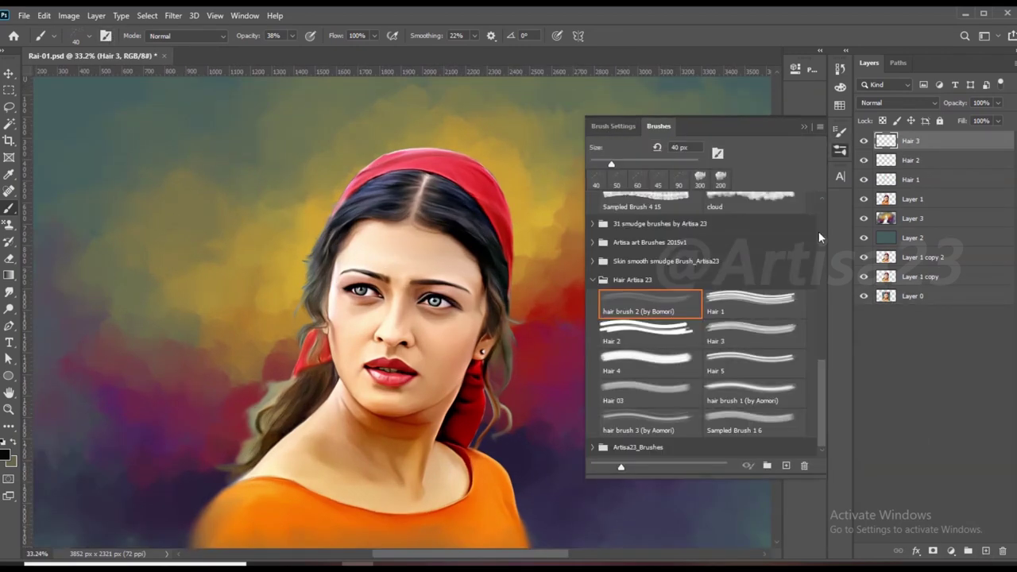
scroll(818, 232, "up", 10)
left_click(840, 150)
scroll(501, 286, "up", 3)
Step: Raise brush opacity to about 79% and paint dark strands below the ear
scroll(500, 286, "up", 3)
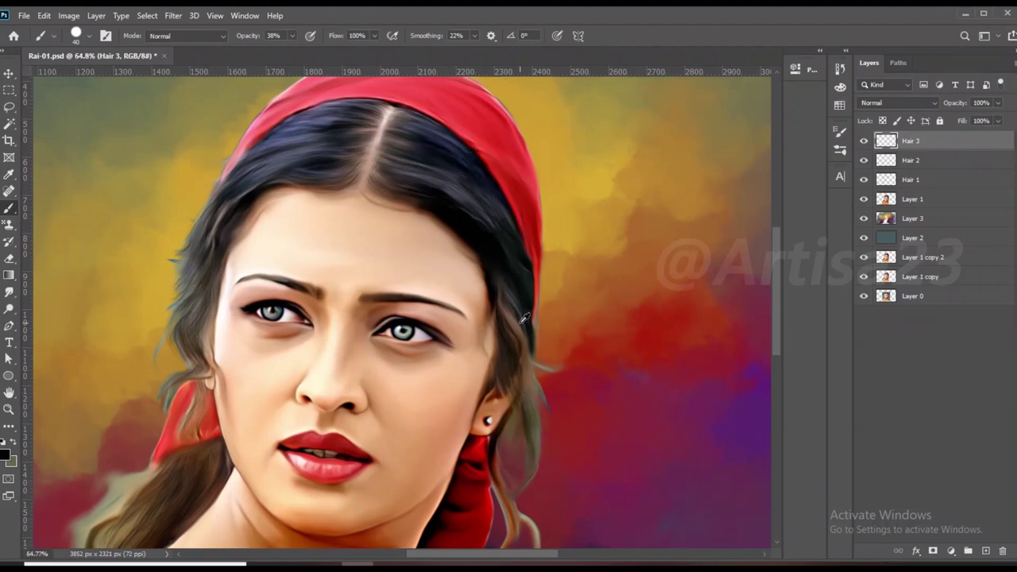
scroll(513, 294, "up", 3)
left_click_drag(320, 54, 278, 56)
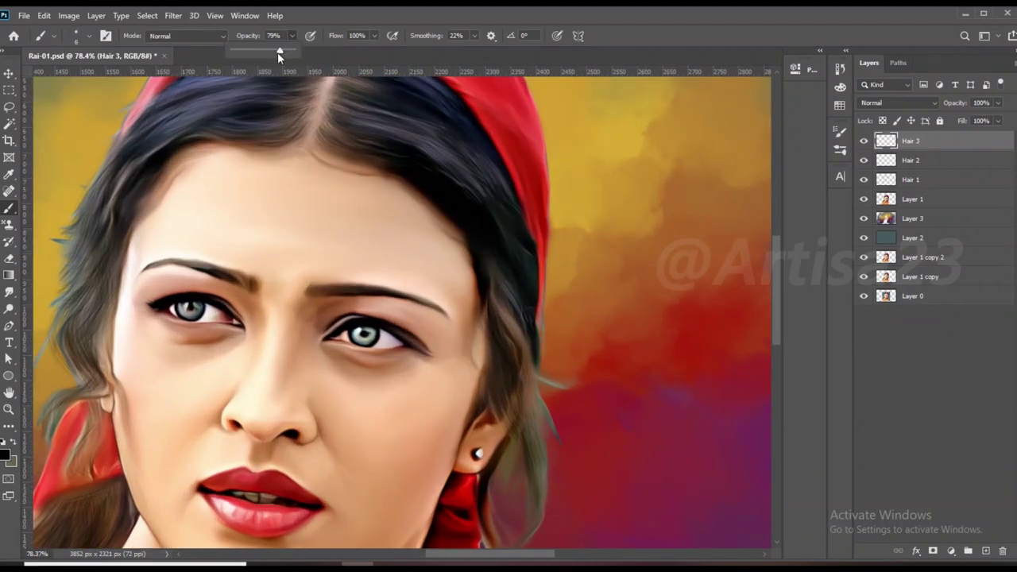
scroll(526, 370, "up", 2)
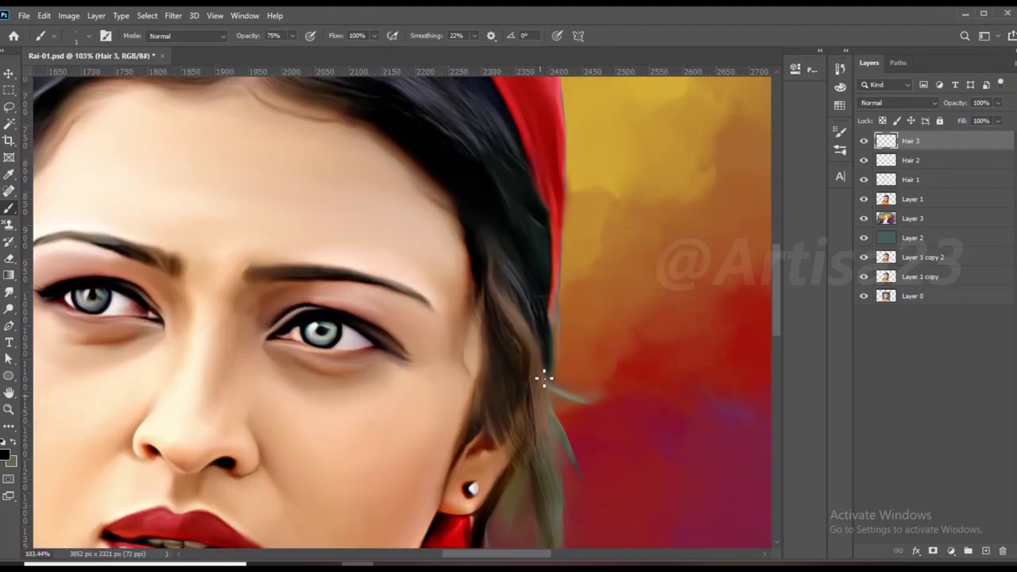
scroll(548, 363, "down", 1)
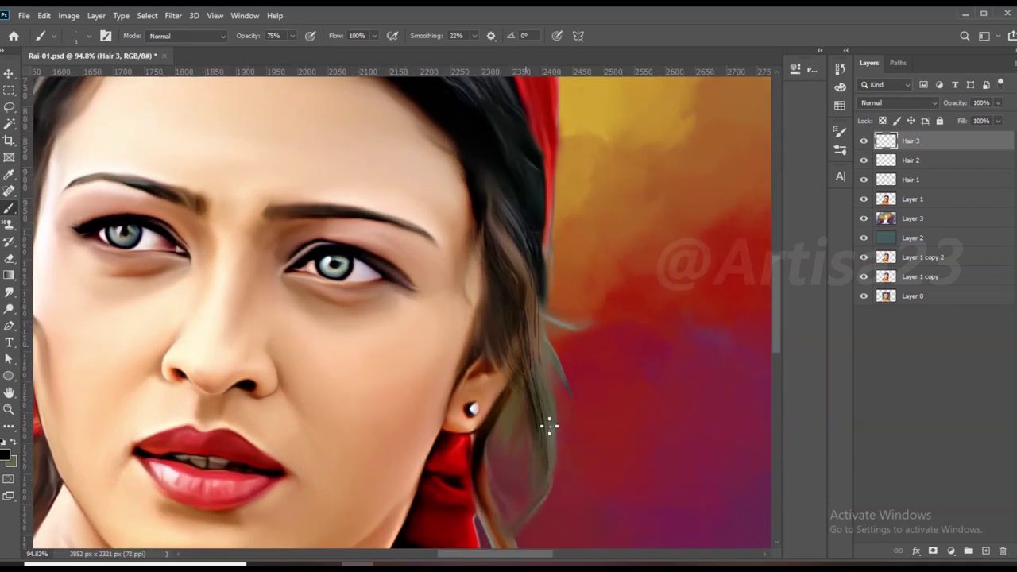
scroll(537, 437, "down", 2)
left_click_drag(541, 369, 546, 433)
left_click_drag(516, 337, 508, 393)
scroll(535, 236, "down", 1)
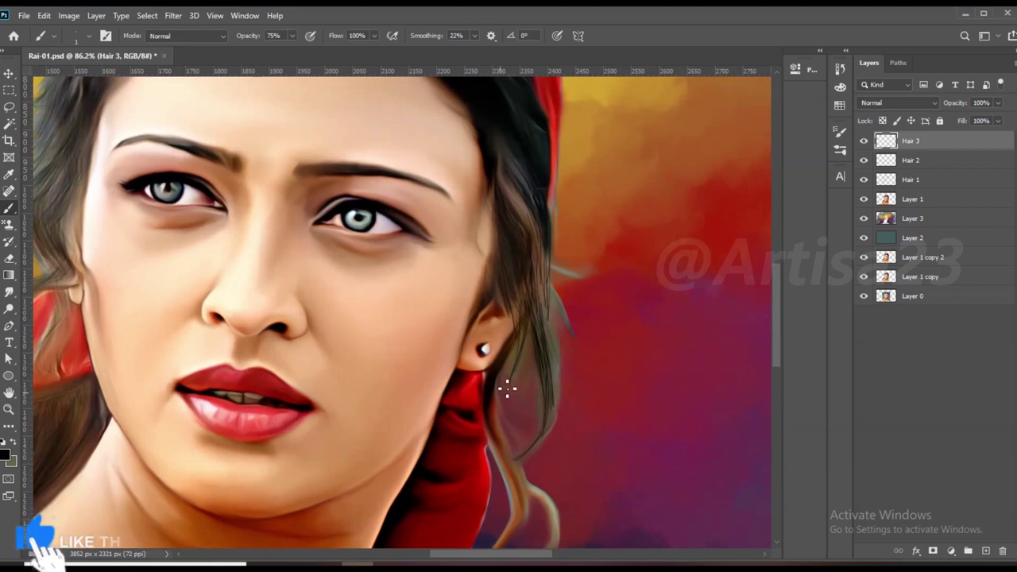
scroll(502, 406, "down", 3)
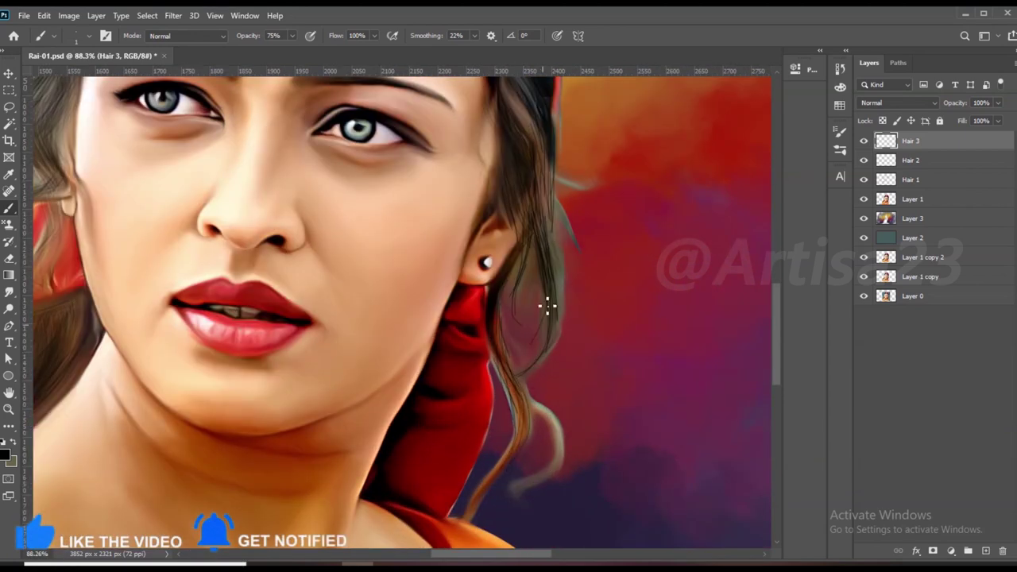
scroll(523, 332, "down", 2)
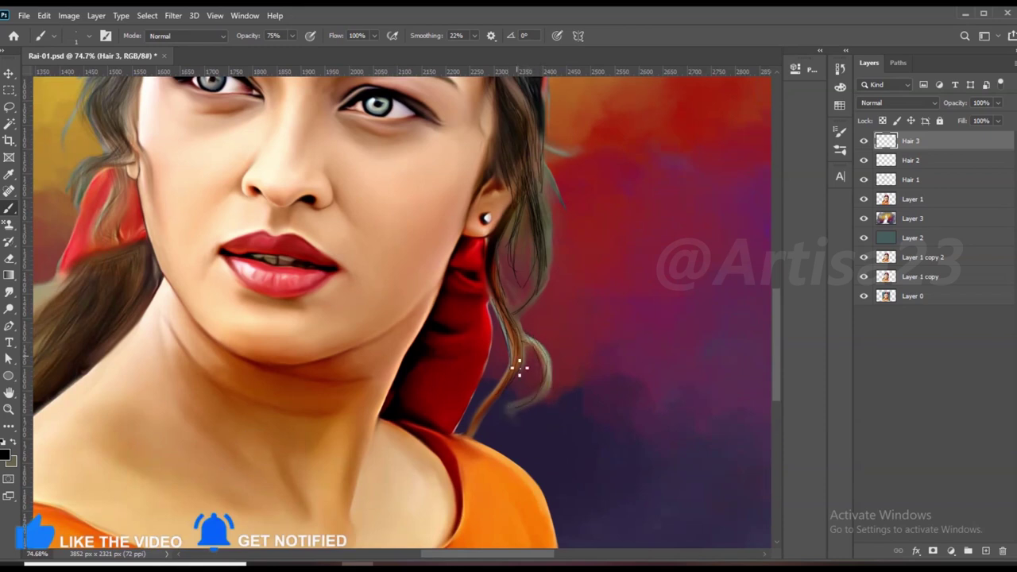
scroll(520, 367, "up", 3)
Step: Sample a brown hair colour and paint thin strands along the lock at 85% opacity
left_click(515, 321, "alt")
key("8")
key("5")
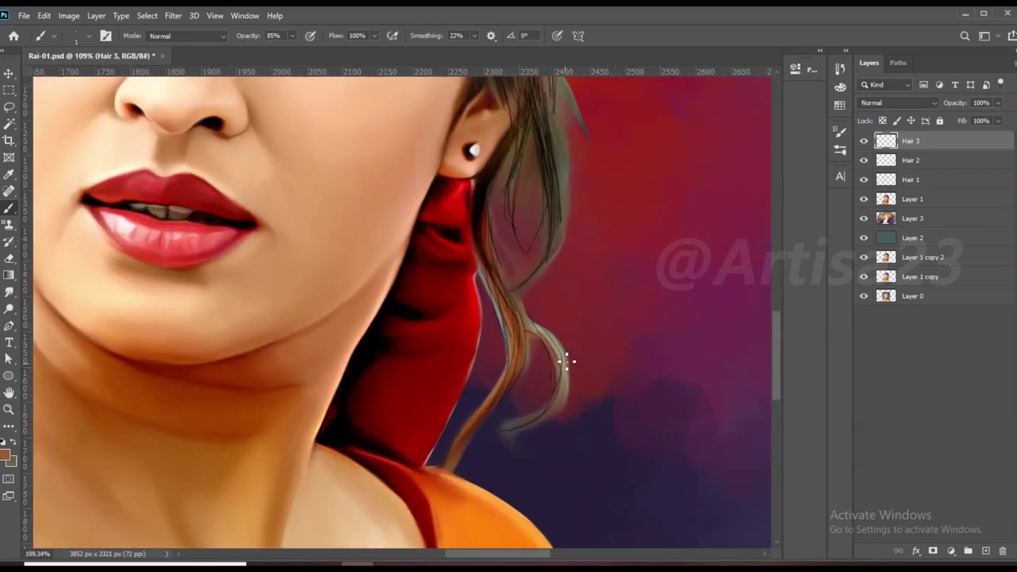
mouse_move(509, 306)
left_mouse_down()
mouse_move(495, 283)
mouse_move(516, 332)
mouse_move(514, 398)
left_mouse_up()
left_click_drag(491, 270, 510, 333)
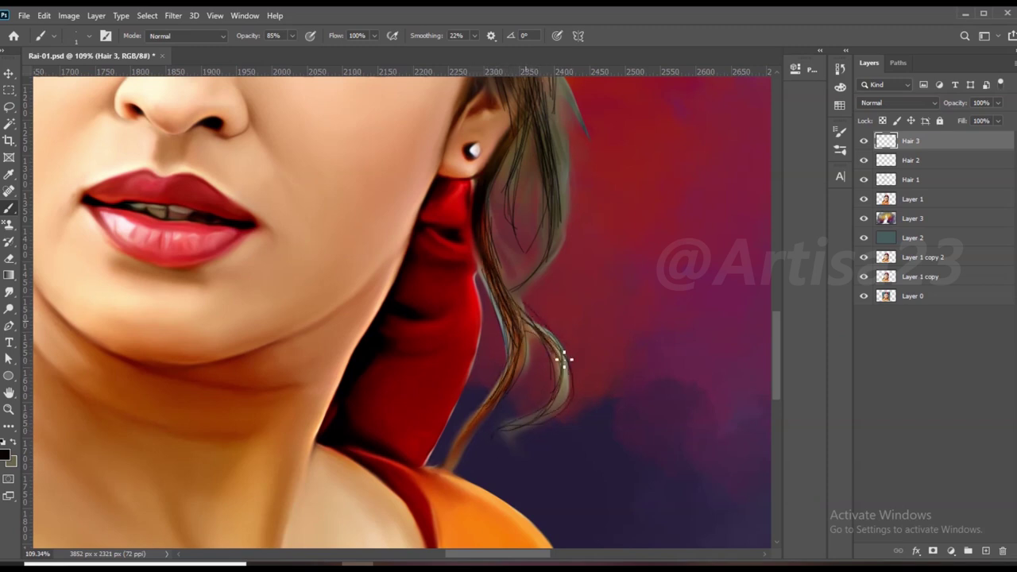
scroll(564, 359, "up", 2)
scroll(561, 409, "up", 1)
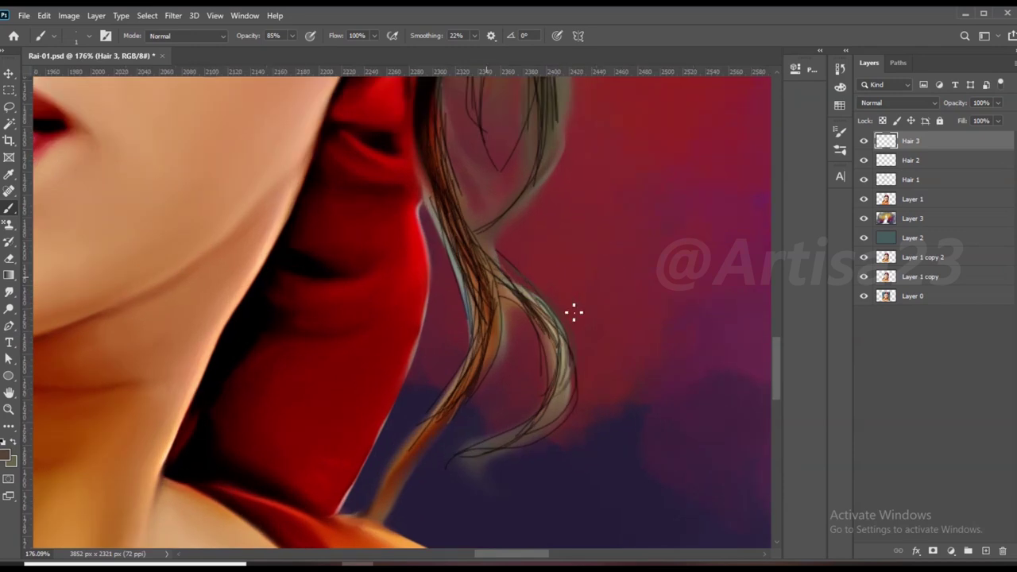
scroll(574, 312, "up", 2)
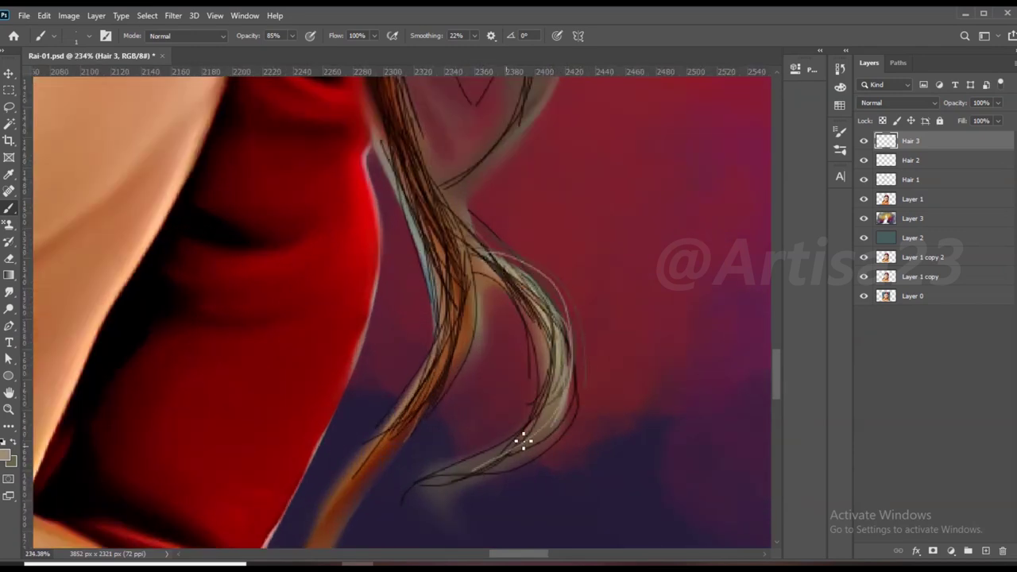
scroll(520, 440, "down", 2)
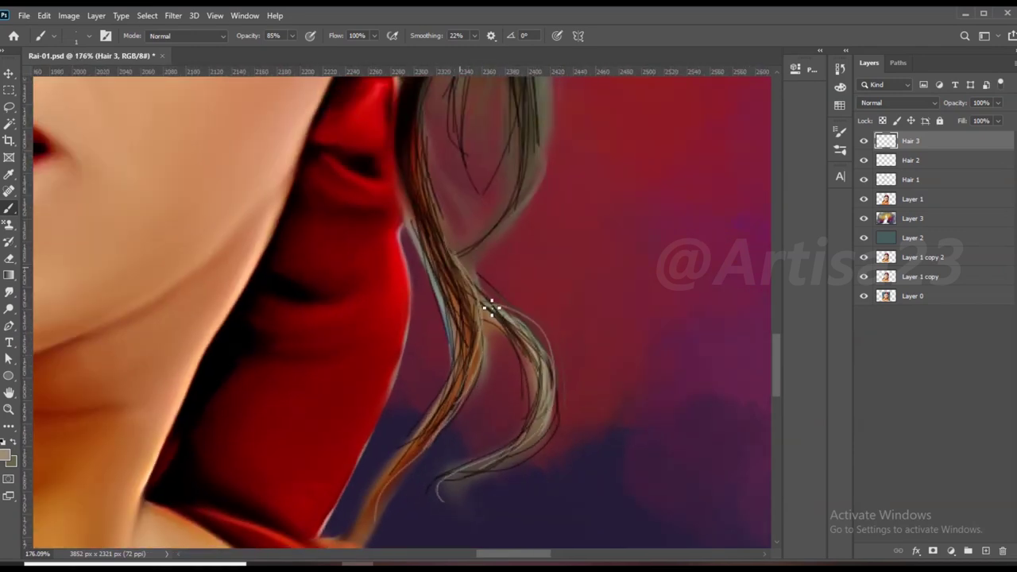
scroll(547, 196, "down", 2)
scroll(522, 164, "down", 1)
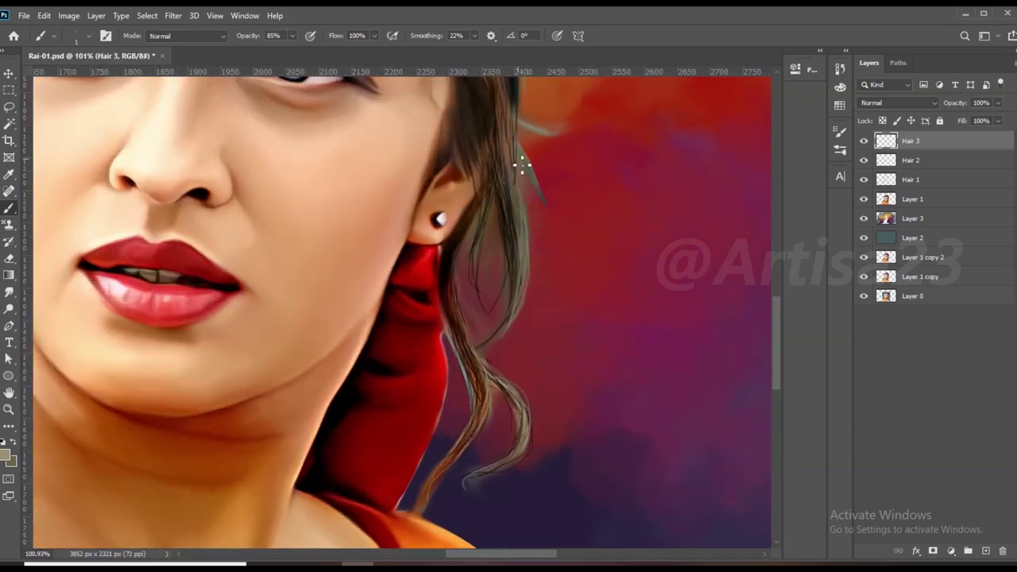
Step: Paint a lighter strand beside the ear
left_click_drag(480, 281, 505, 207)
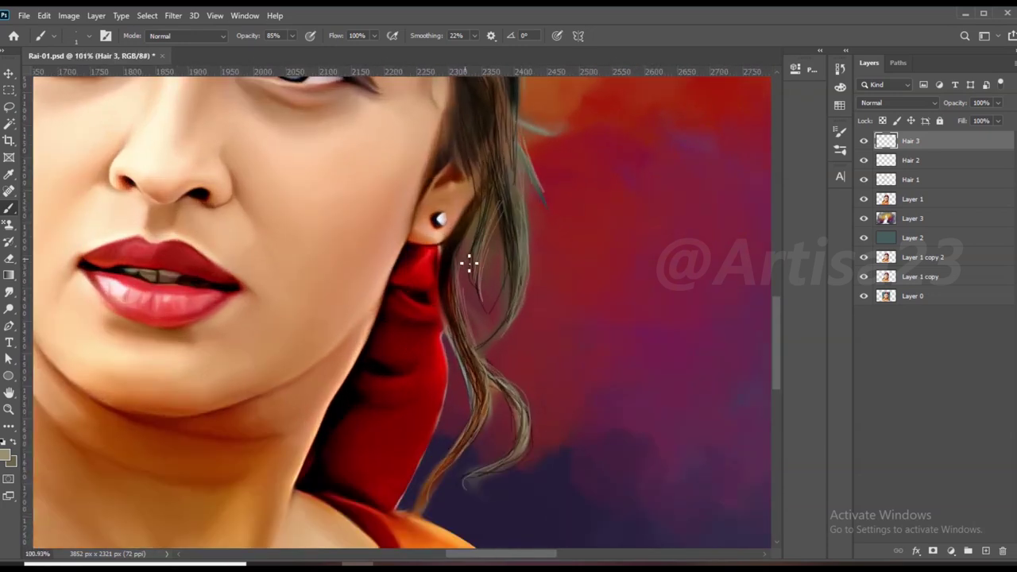
scroll(485, 385, "down", 2)
scroll(419, 481, "up", 2)
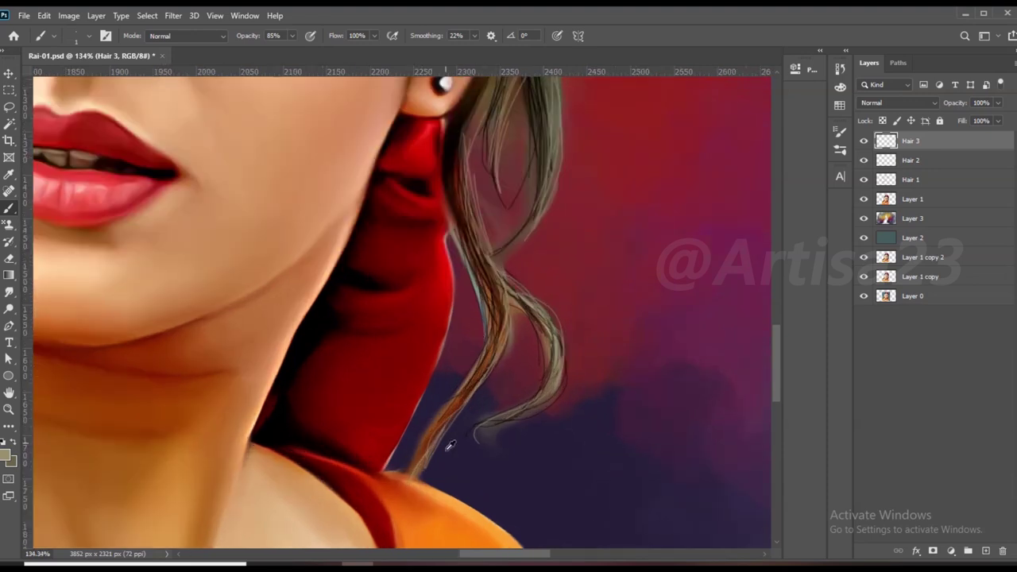
scroll(472, 268, "up", 2)
Step: Sample a near-black hair colour and paint dark strands from the ear down the lock
left_click(476, 200, "alt")
mouse_move(476, 199)
left_mouse_down()
mouse_move(506, 336)
mouse_move(552, 400)
left_mouse_up()
left_click_drag(482, 290, 490, 383)
scroll(490, 382, "down", 2)
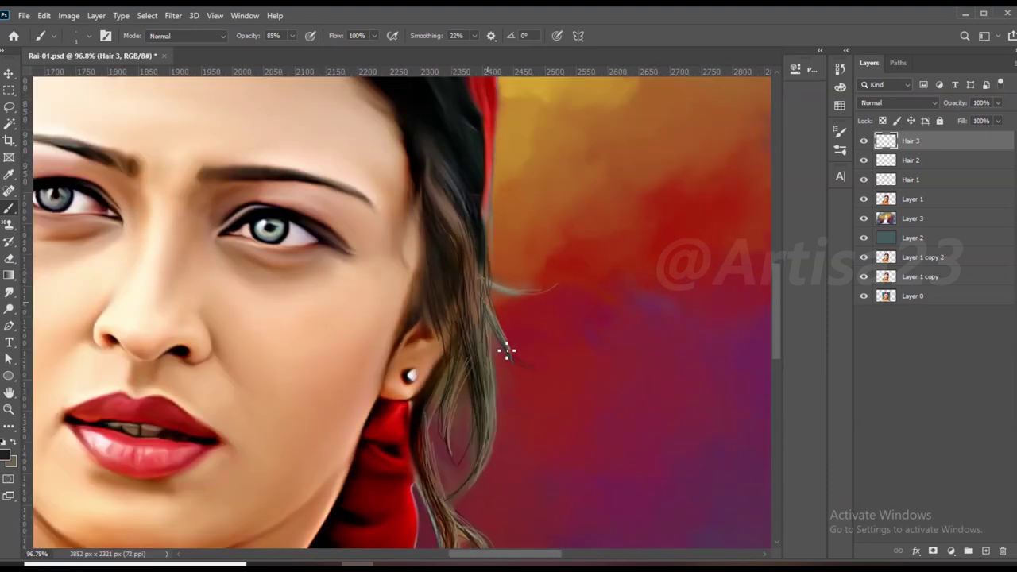
scroll(484, 282, "down", 1)
scroll(493, 286, "up", 3)
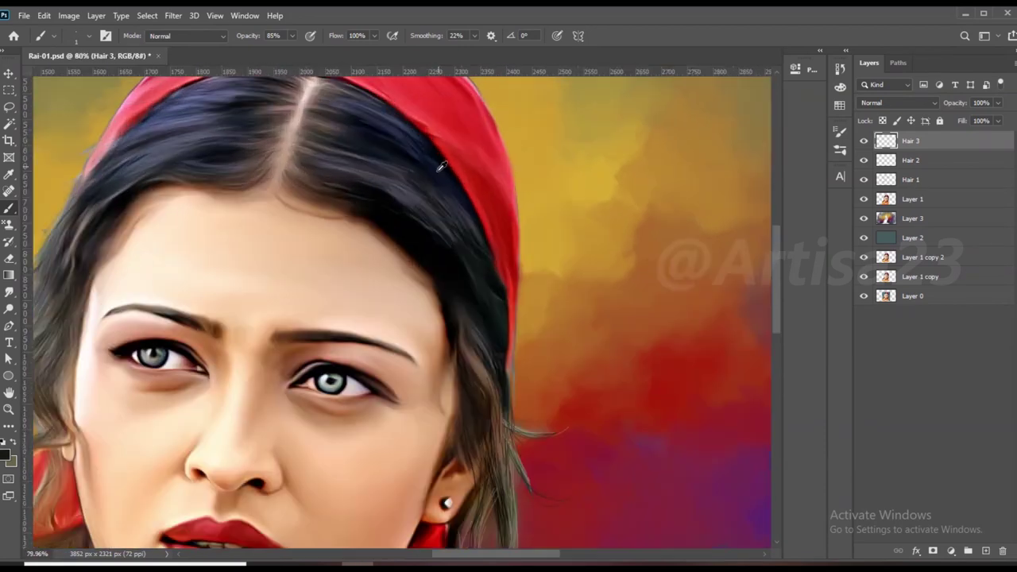
scroll(518, 286, "up", 2)
scroll(524, 349, "down", 1)
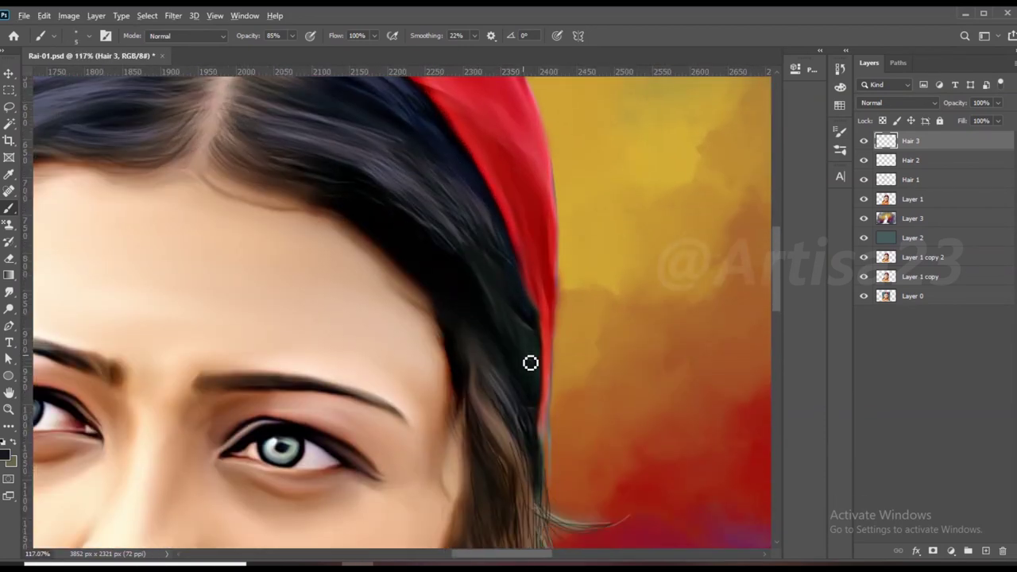
scroll(368, 172, "up", 3)
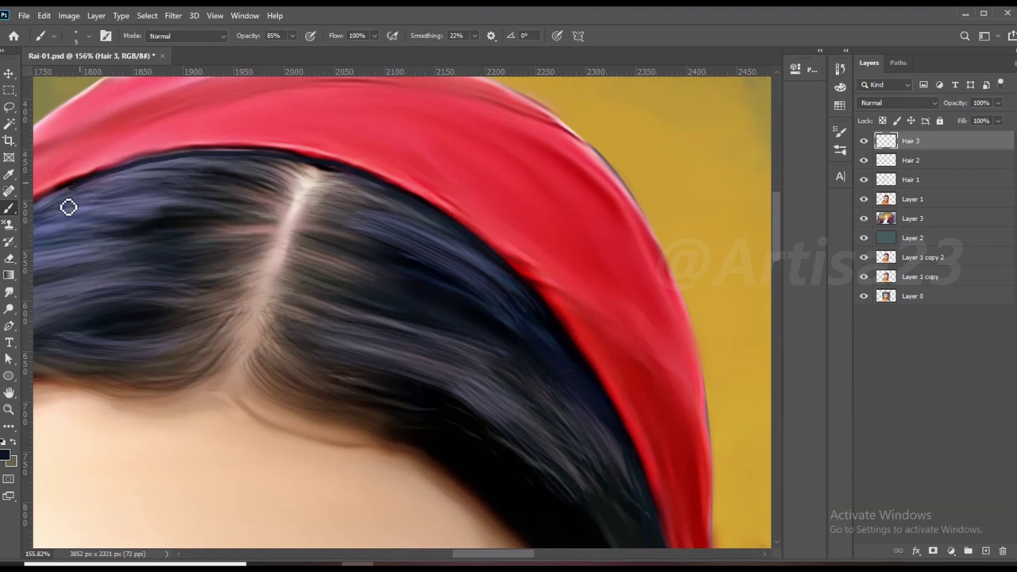
scroll(421, 172, "down", 1)
scroll(352, 252, "down", 1)
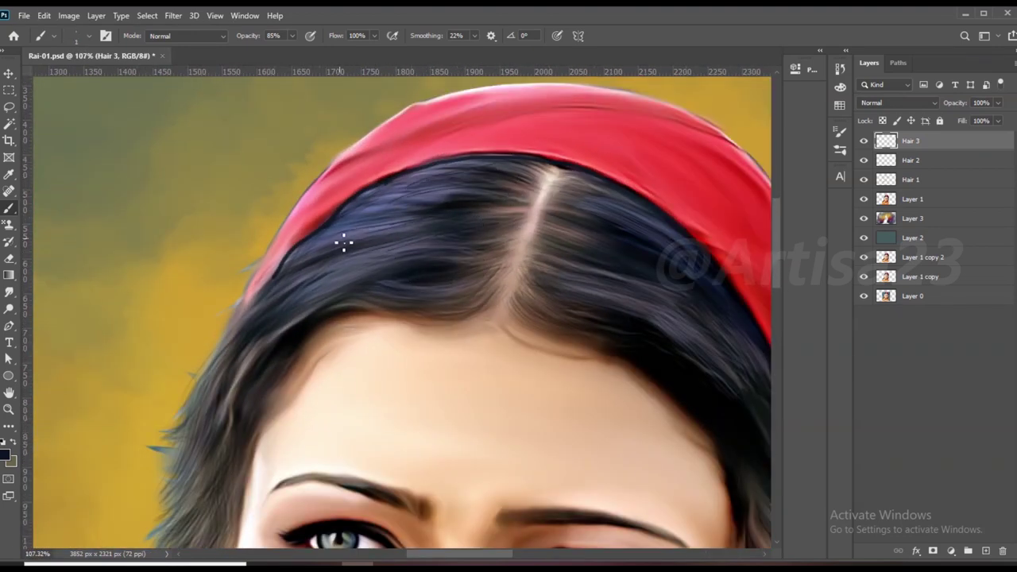
Step: Pick a dark foreground colour and paint dark strands along the left hair edge and parting
left_click(6, 455)
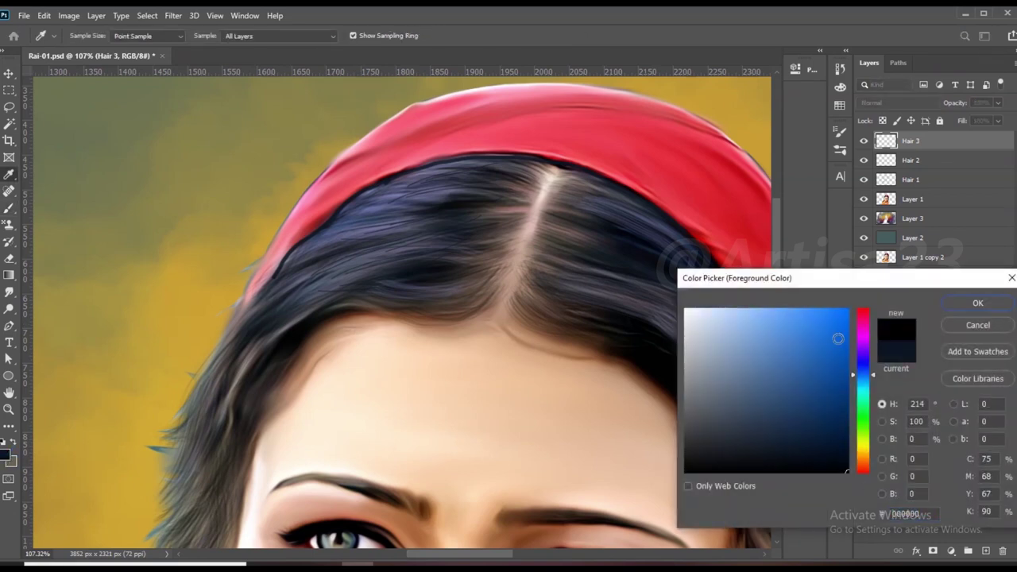
left_click(863, 314)
left_click(976, 302)
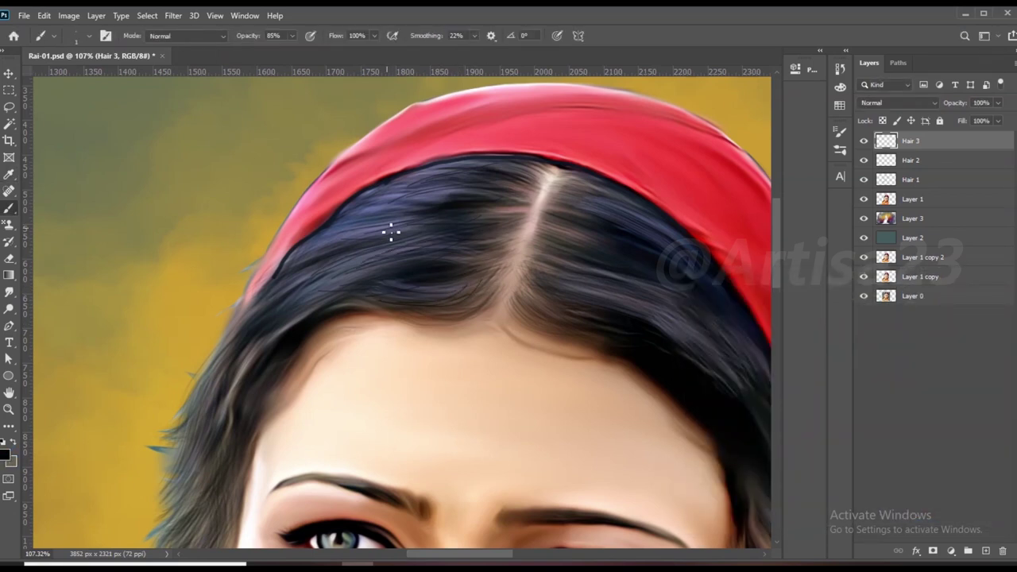
scroll(374, 258, "down", 3)
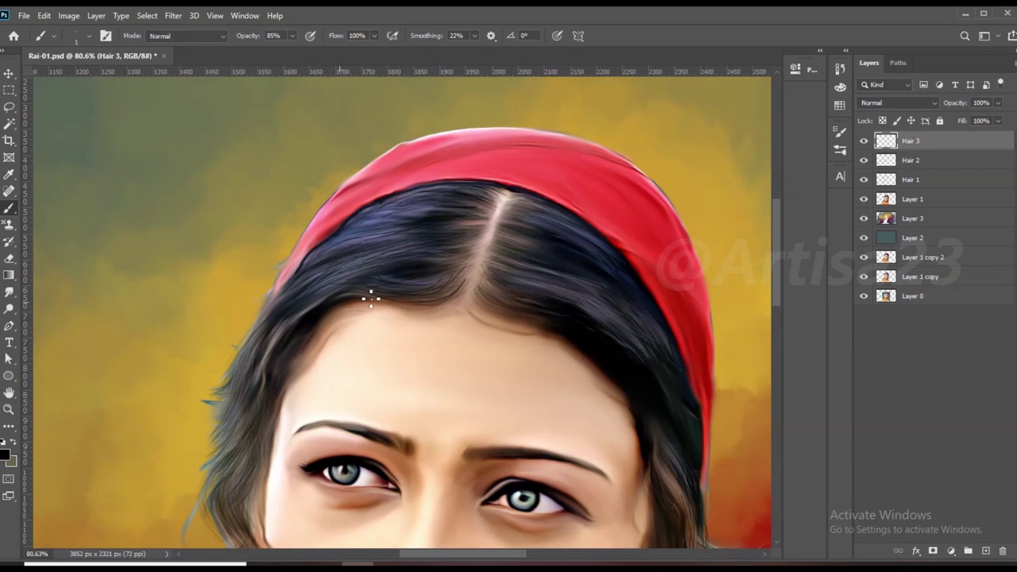
left_click_drag(243, 388, 210, 464)
scroll(245, 407, "down", 1)
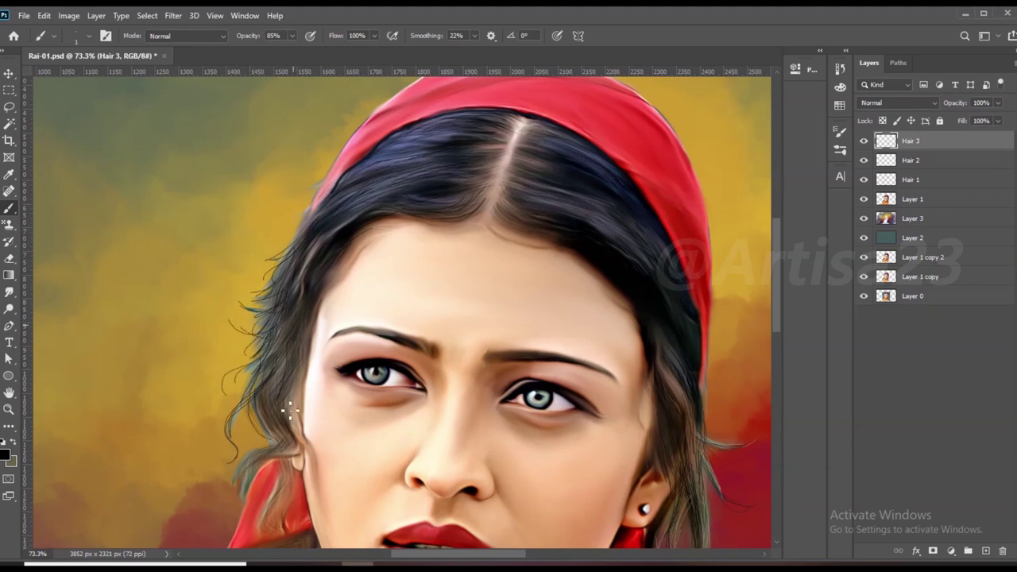
scroll(289, 409, "down", 2)
scroll(253, 433, "up", 2)
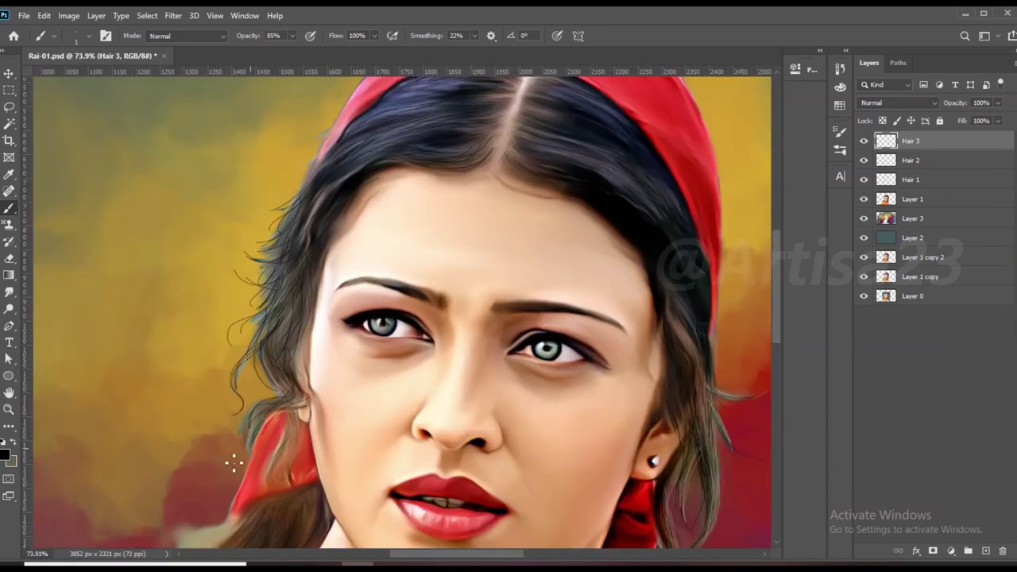
scroll(294, 366, "up", 2)
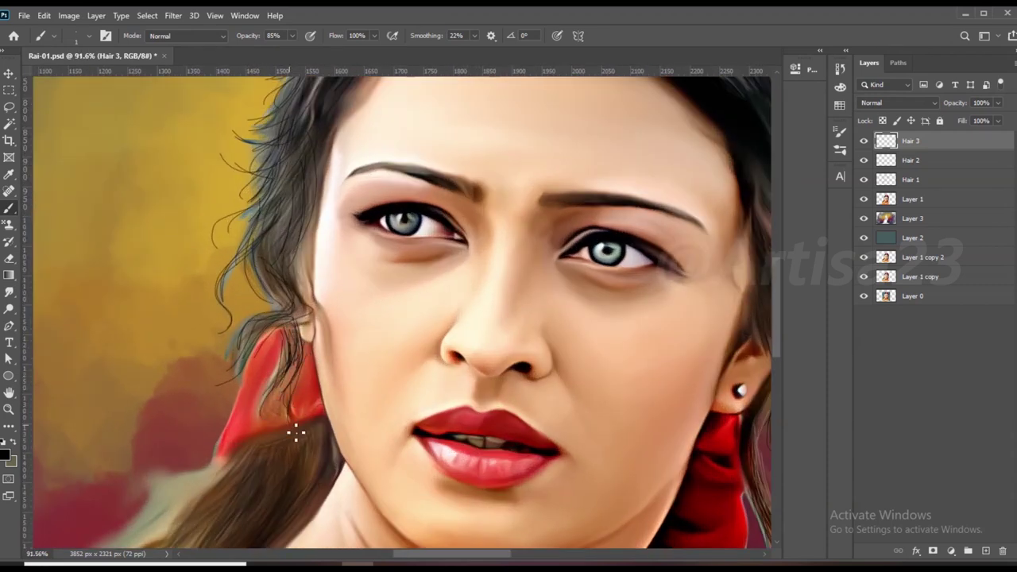
scroll(296, 433, "down", 3)
scroll(310, 425, "up", 2)
scroll(282, 390, "down", 3)
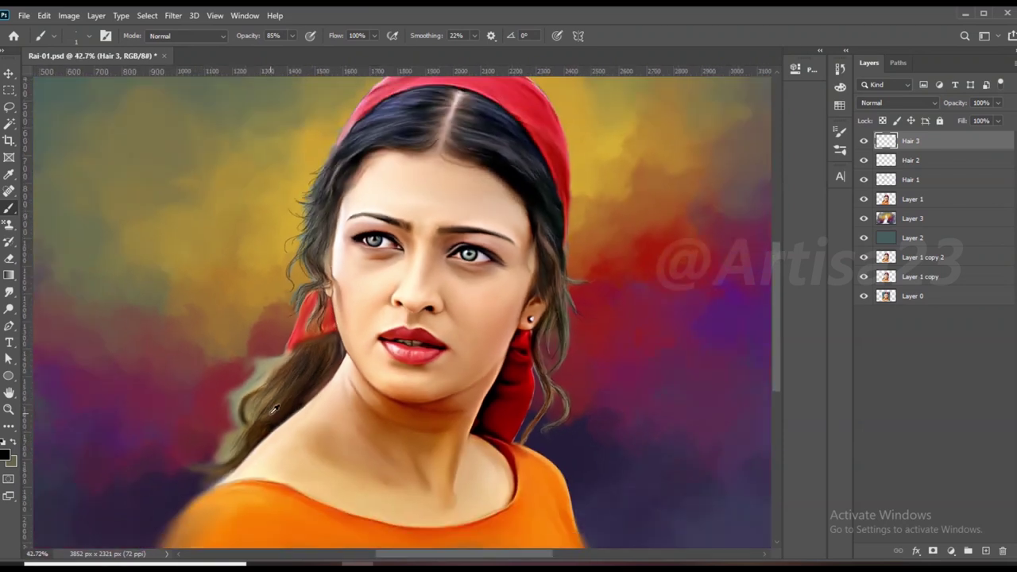
scroll(262, 409, "up", 2)
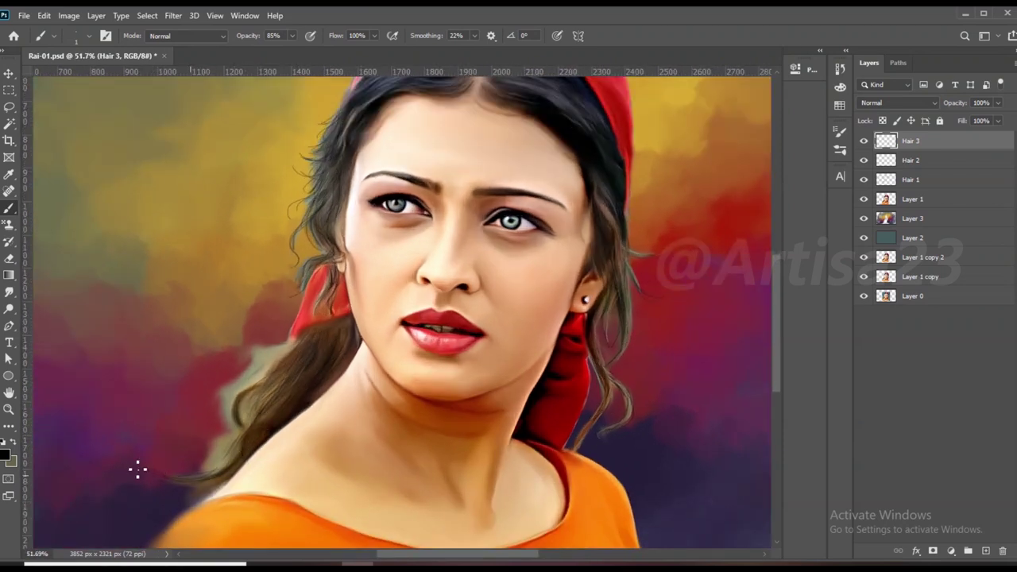
scroll(286, 357, "up", 1)
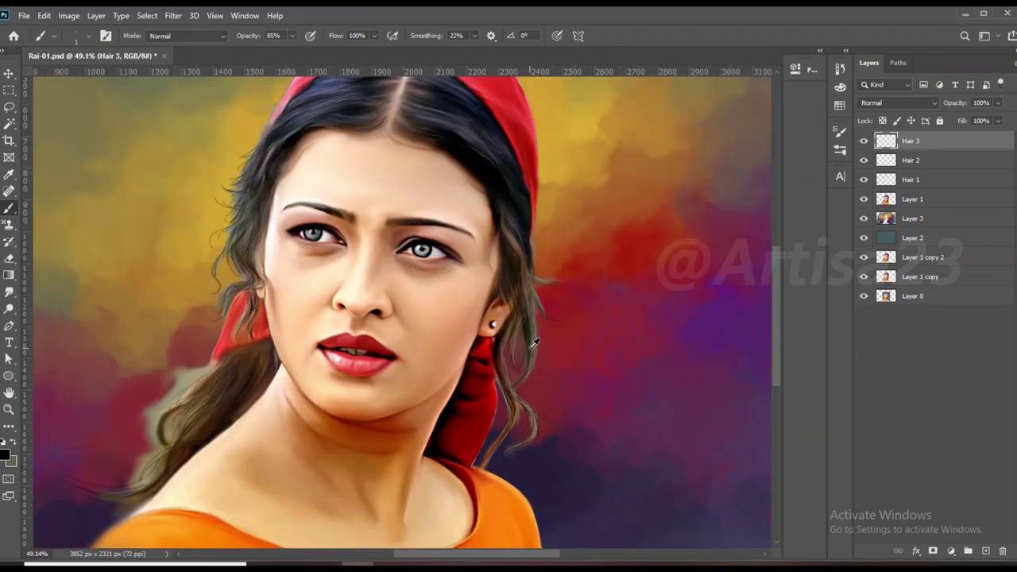
scroll(357, 278, "up", 2)
scroll(414, 232, "up", 2)
left_click_drag(417, 233, 528, 284)
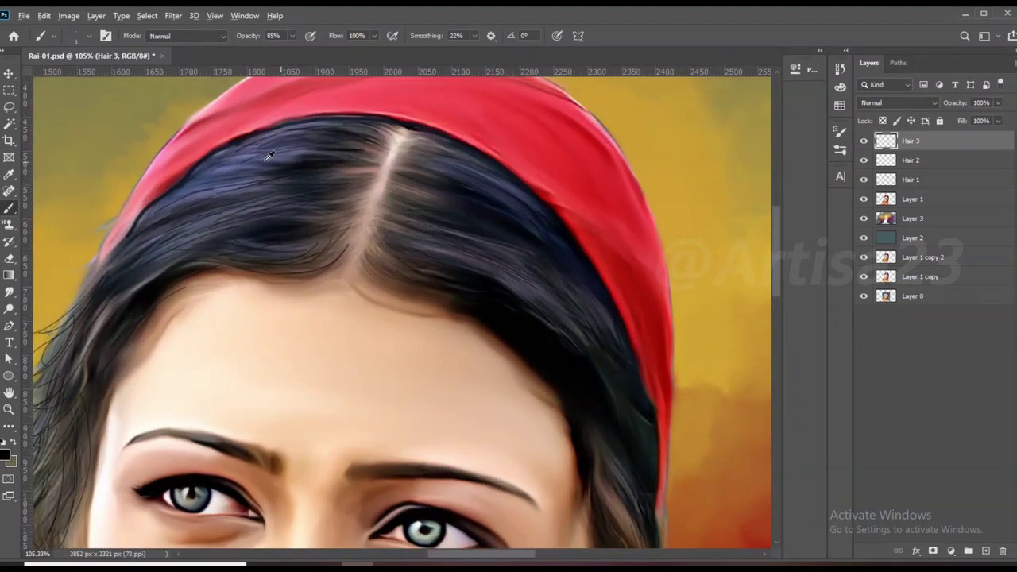
scroll(269, 155, "up", 2)
Step: Sample a light bluish colour and paint highlight strands across the left and right hair
left_click(246, 162, "alt")
left_click_drag(282, 133, 409, 119)
left_click_drag(283, 187, 166, 197)
left_click_drag(361, 202, 238, 208)
left_click_drag(318, 227, 151, 262)
left_click_drag(281, 297, 203, 290)
left_click_drag(461, 283, 639, 341)
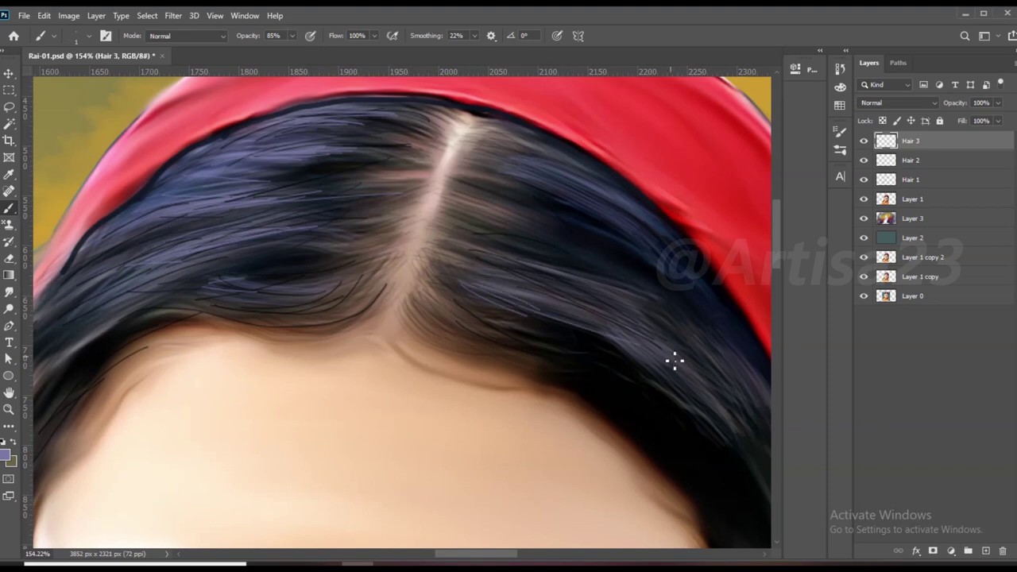
scroll(484, 141, "down", 2)
scroll(659, 388, "down", 1)
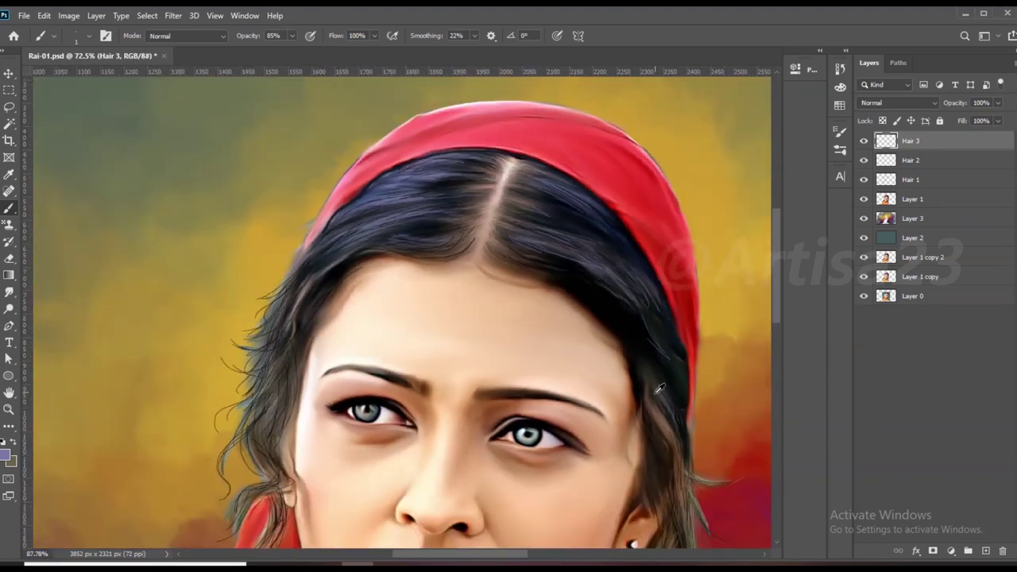
scroll(659, 388, "up", 1)
left_click_drag(668, 413, 658, 342)
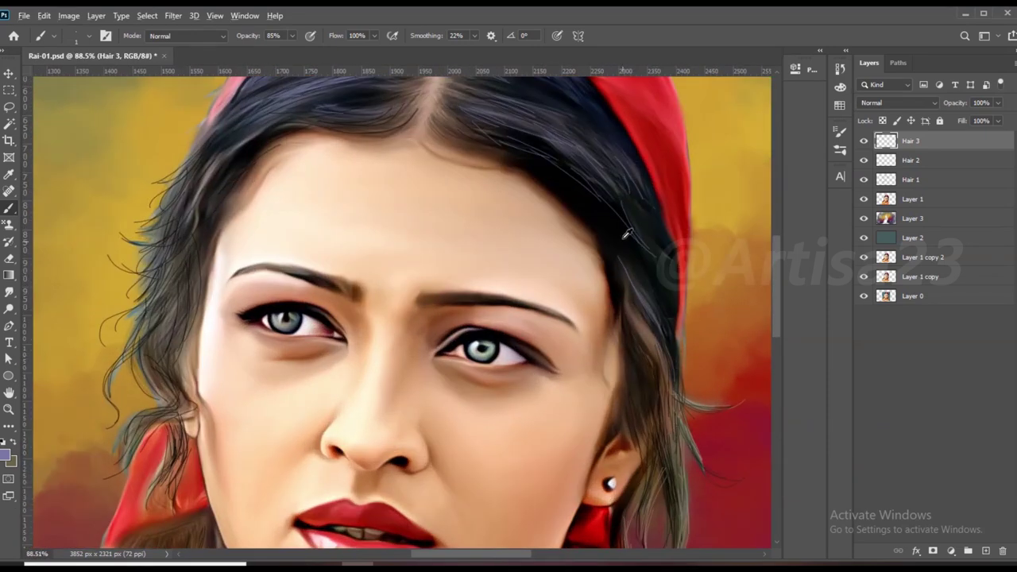
left_click_drag(626, 234, 334, 424)
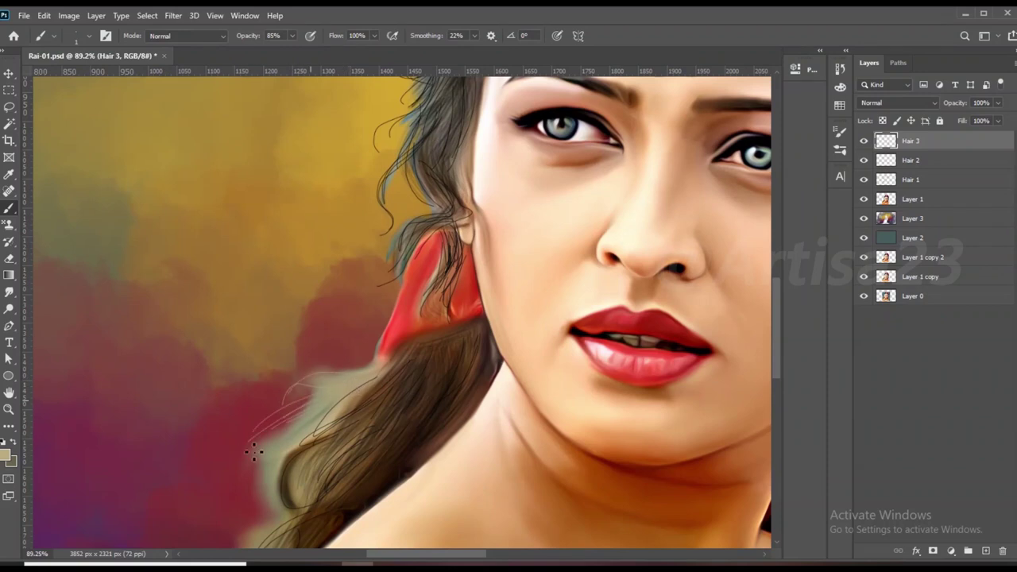
scroll(380, 369, "down", 2)
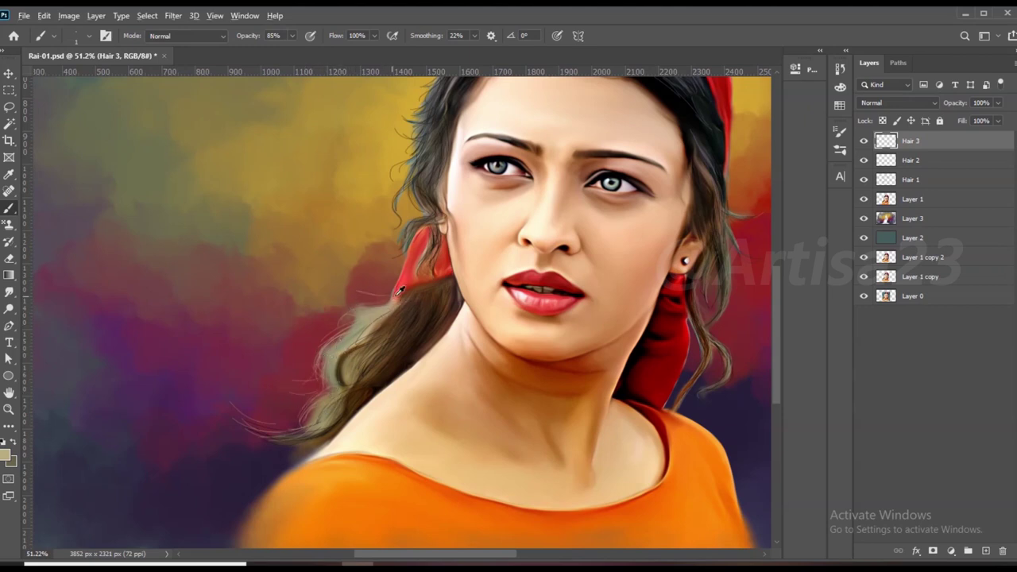
scroll(399, 291, "up", 2)
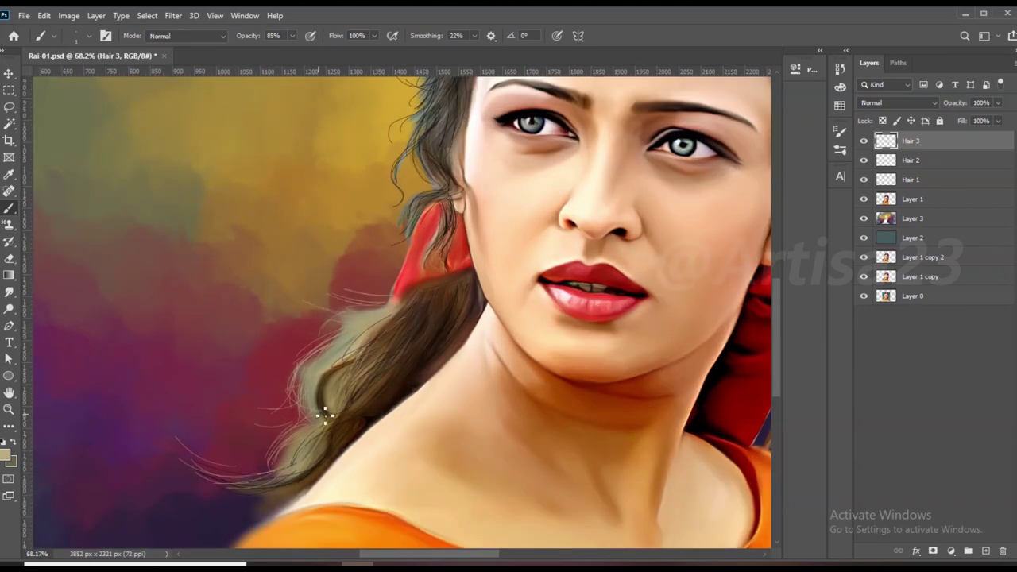
scroll(325, 415, "down", 1)
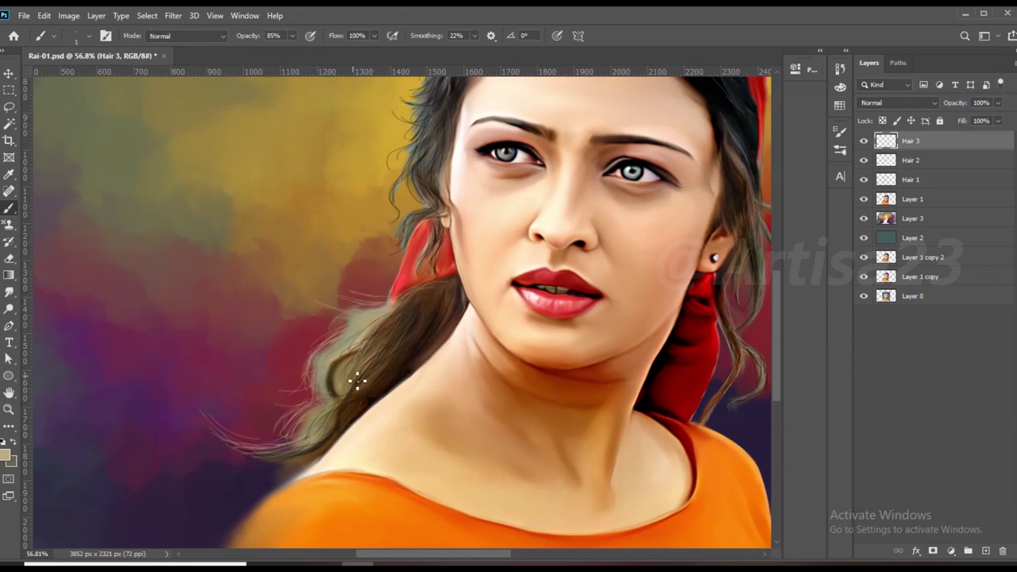
scroll(272, 453, "down", 1)
scroll(379, 256, "up", 2)
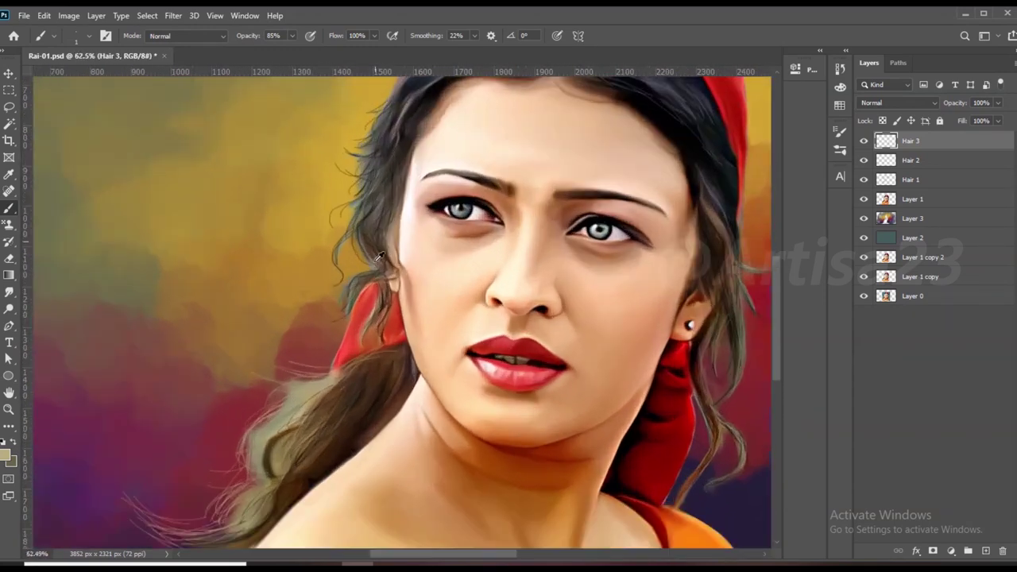
scroll(380, 257, "up", 2)
scroll(367, 297, "up", 2)
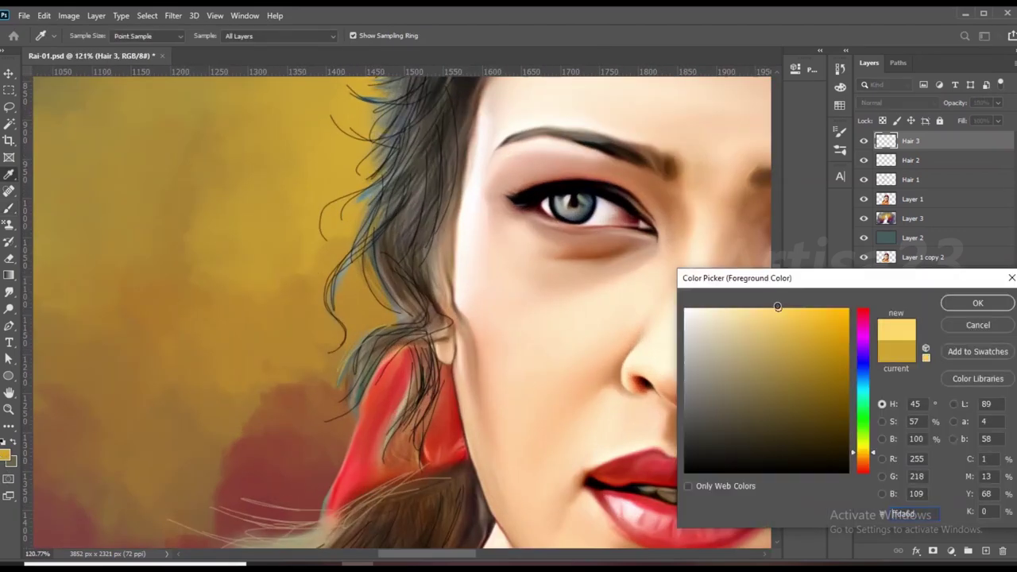
Step: Paint a thin pale golden flyaway strand down the curl beside the neck
scroll(318, 431, "down", 1)
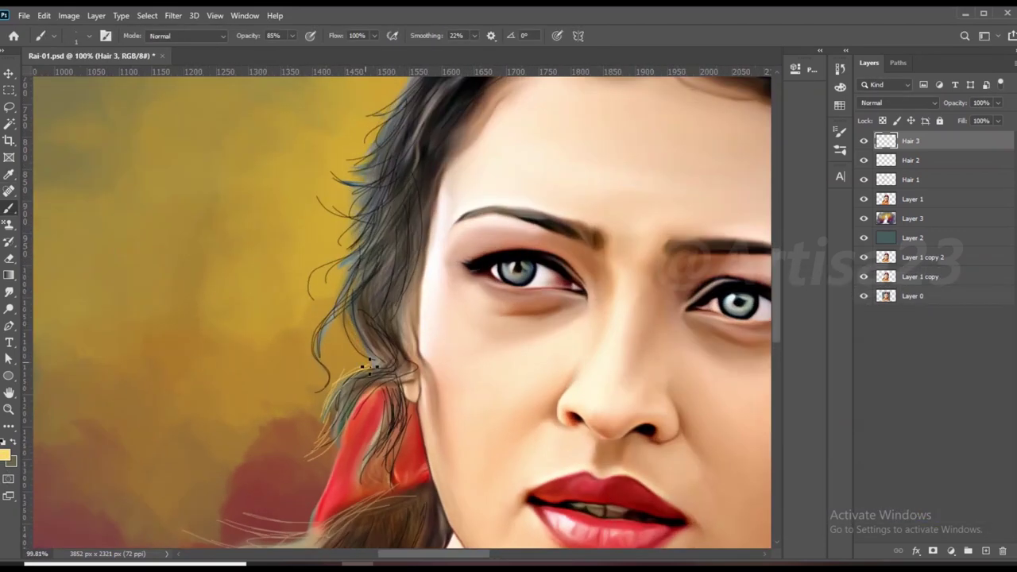
scroll(346, 314, "down", 2)
scroll(392, 233, "up", 1)
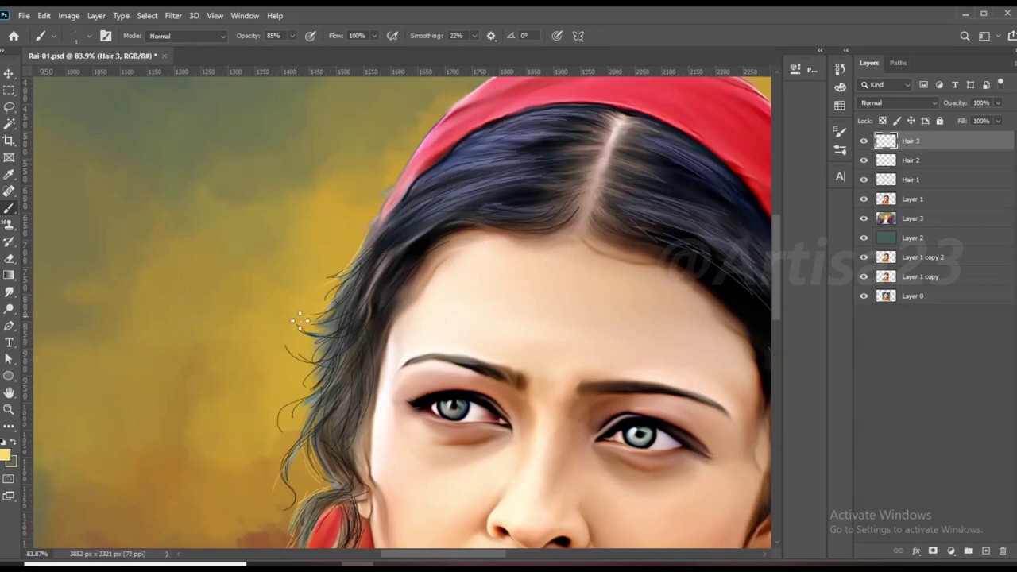
scroll(317, 342, "down", 2)
scroll(559, 390, "up", 2)
scroll(538, 401, "up", 1)
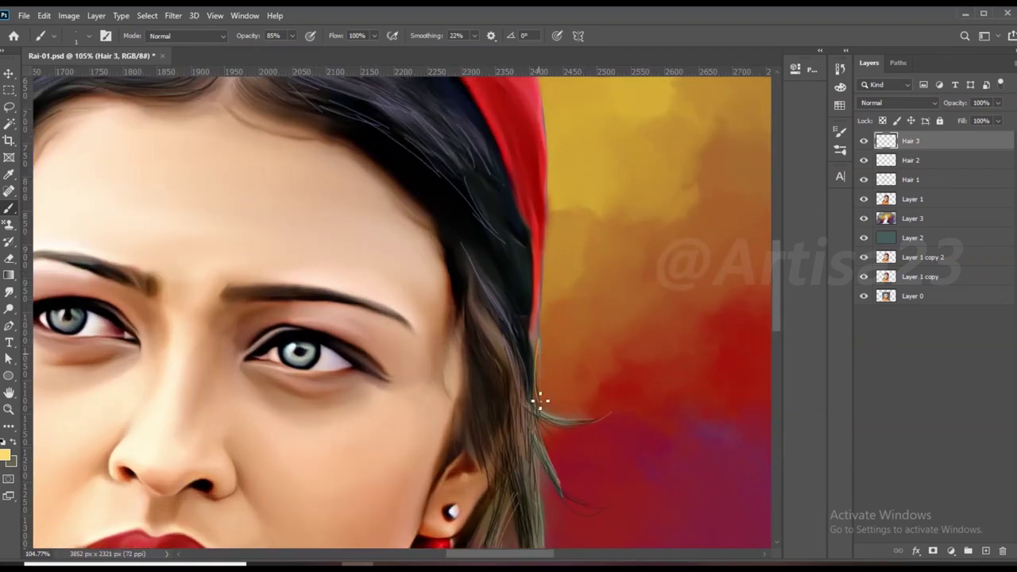
scroll(530, 371, "down", 1)
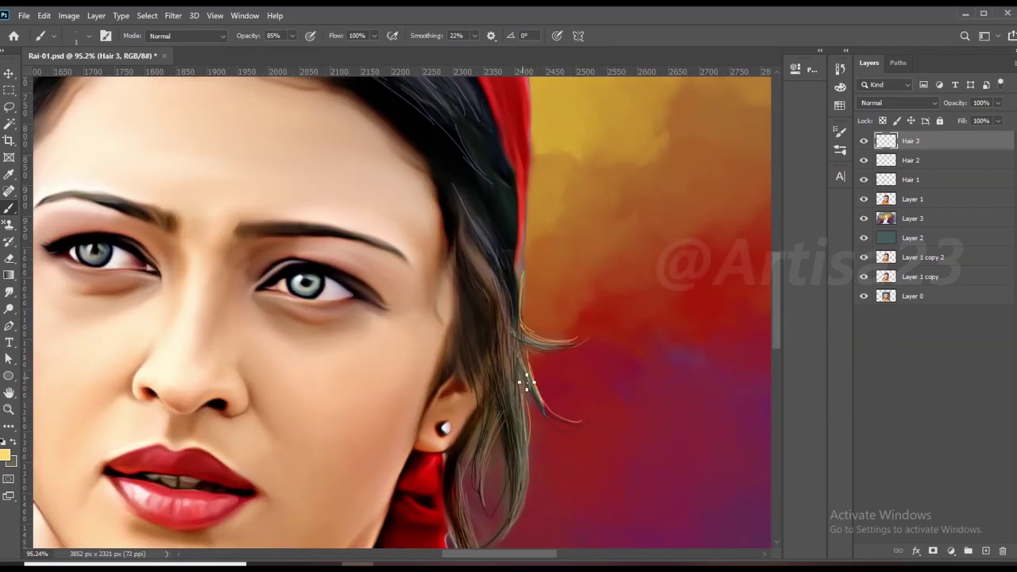
scroll(528, 397, "down", 1)
scroll(485, 428, "down", 2)
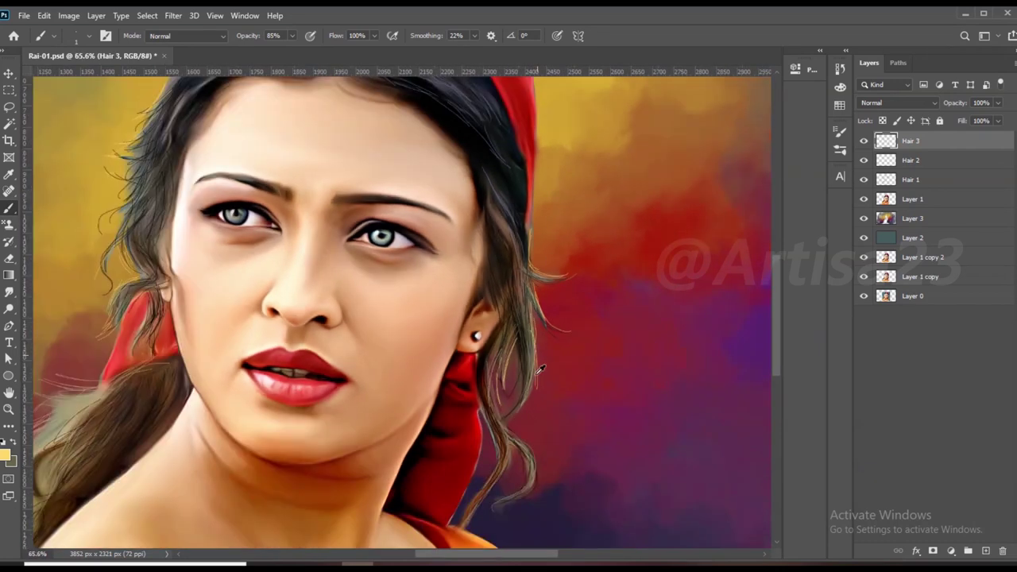
scroll(496, 429, "up", 2)
scroll(516, 437, "down", 3)
scroll(556, 425, "up", 2)
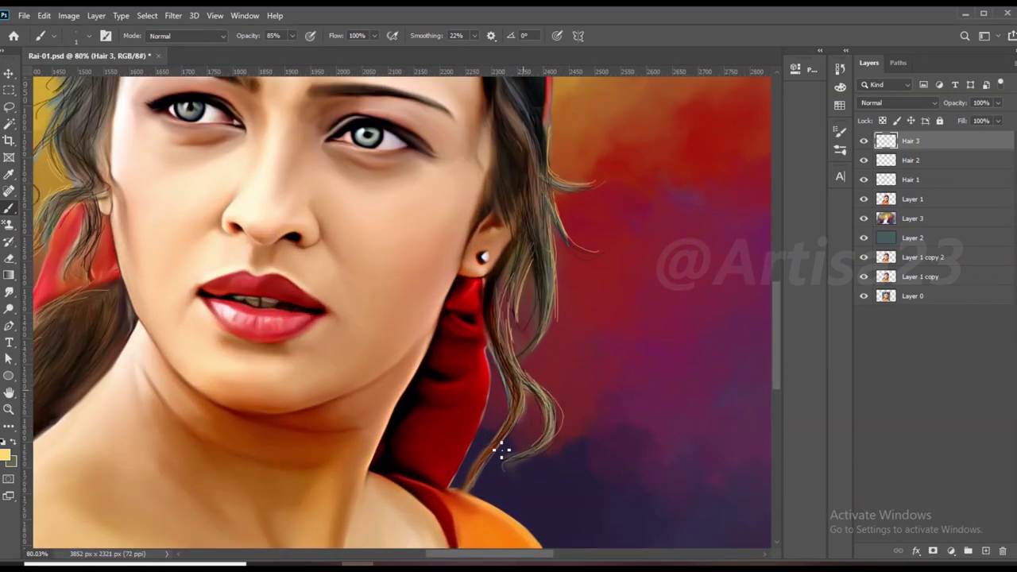
left_click_drag(493, 359, 475, 491)
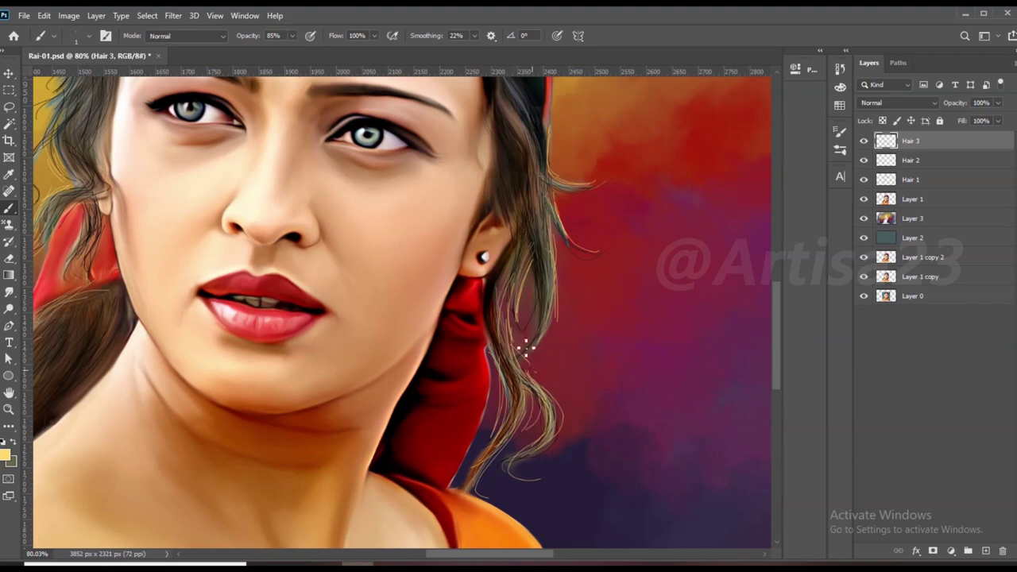
scroll(532, 362, "down", 3)
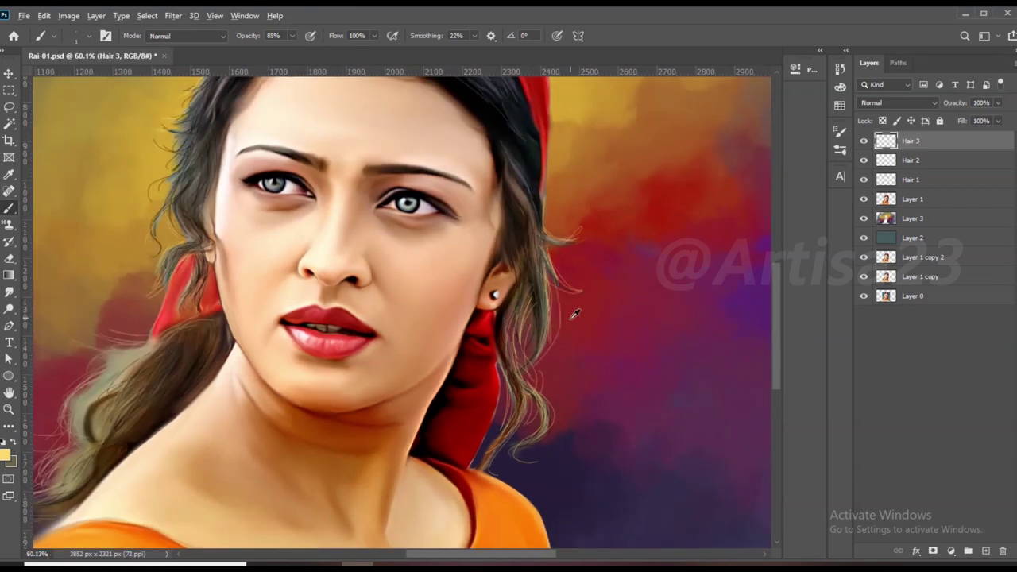
scroll(574, 314, "down", 1)
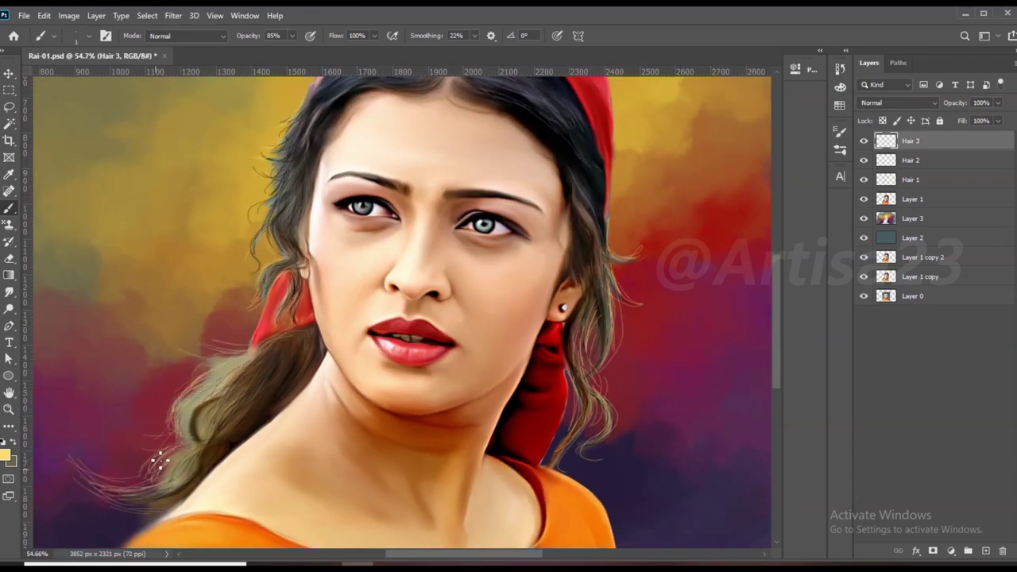
scroll(183, 475, "down", 1)
scroll(303, 368, "up", 2)
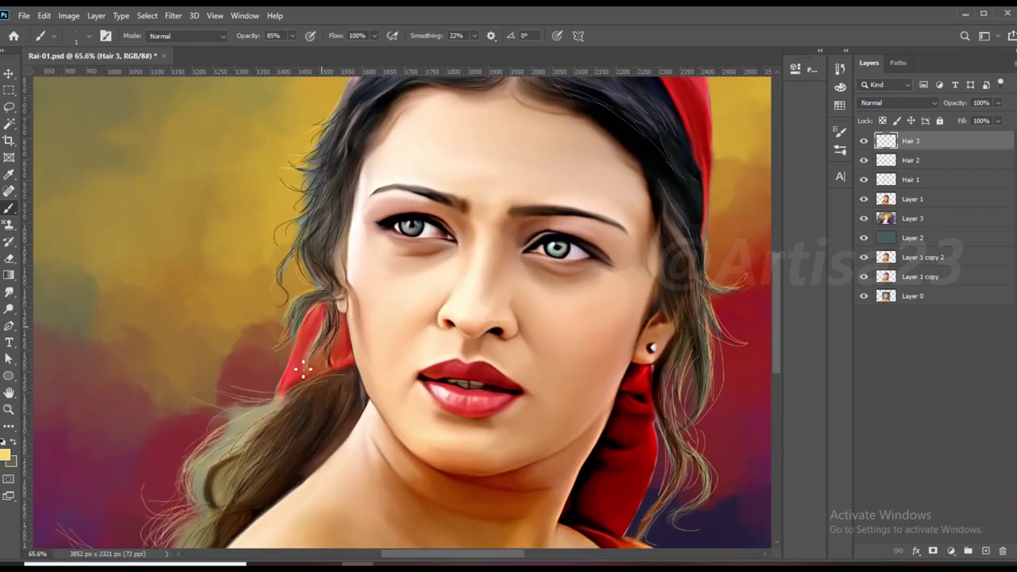
scroll(302, 334, "down", 4)
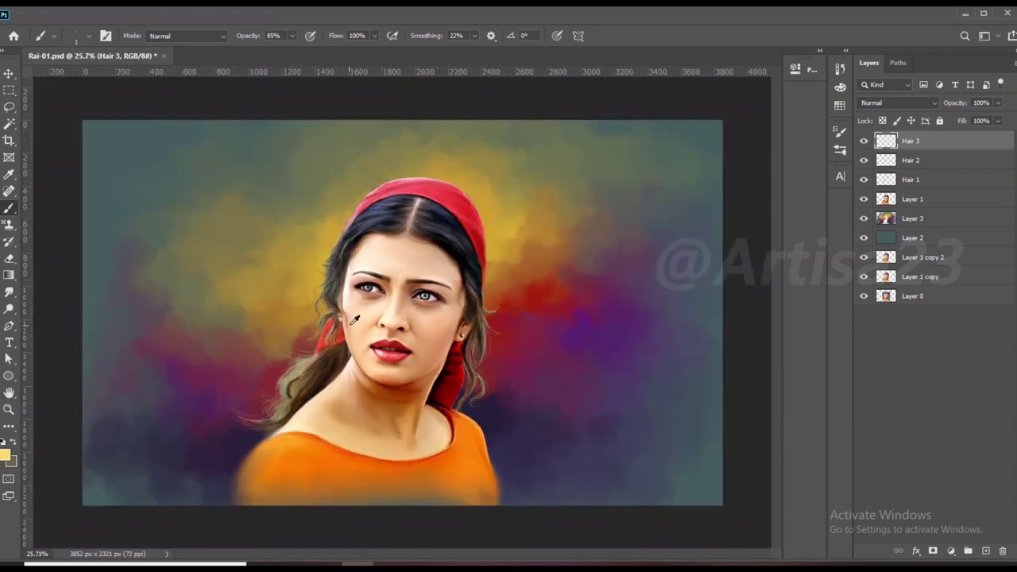
Step: Add a new empty layer at the top of the stack named 'Color 1'
key("ctrl+0")
left_click(985, 550)
double_click(913, 140)
type("1")
key("Return")
left_click(106, 36)
left_click(659, 125)
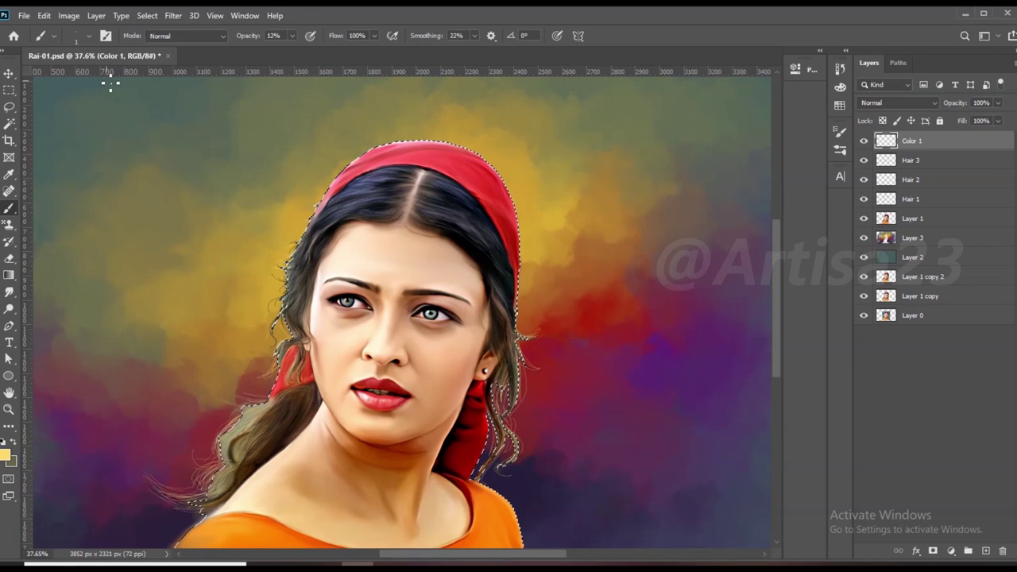
Step: Choose red as the foreground colour and set Color 1 to Color blend mode
left_click(5, 454)
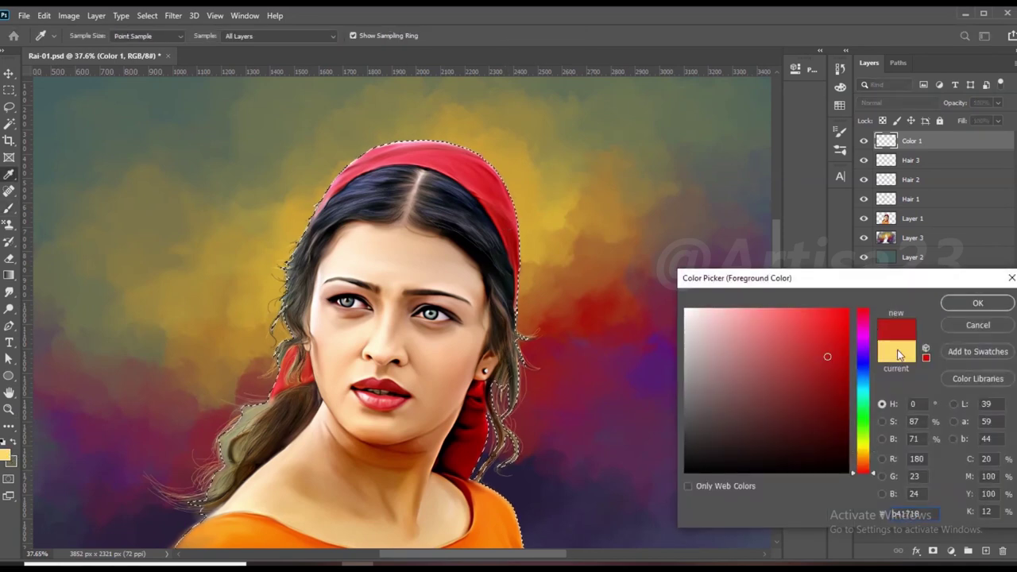
left_click(977, 303)
left_click(898, 102)
left_click(903, 403)
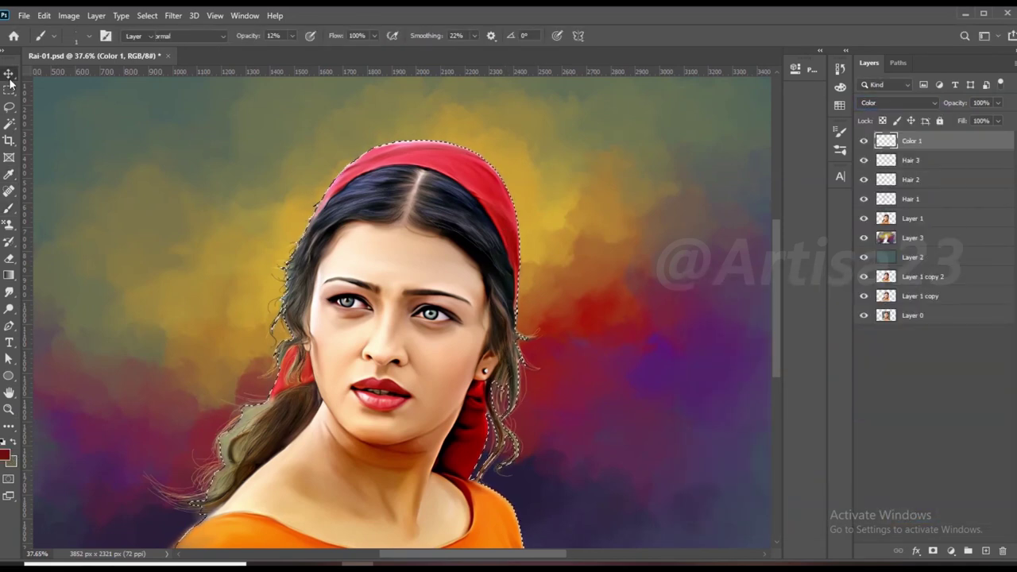
Step: Brush a soft red tint over cheeks, forehead, chin and between the eyes, sizes 80-175
key("ctrl+plus")
left_click(9, 208)
key("bracketright")
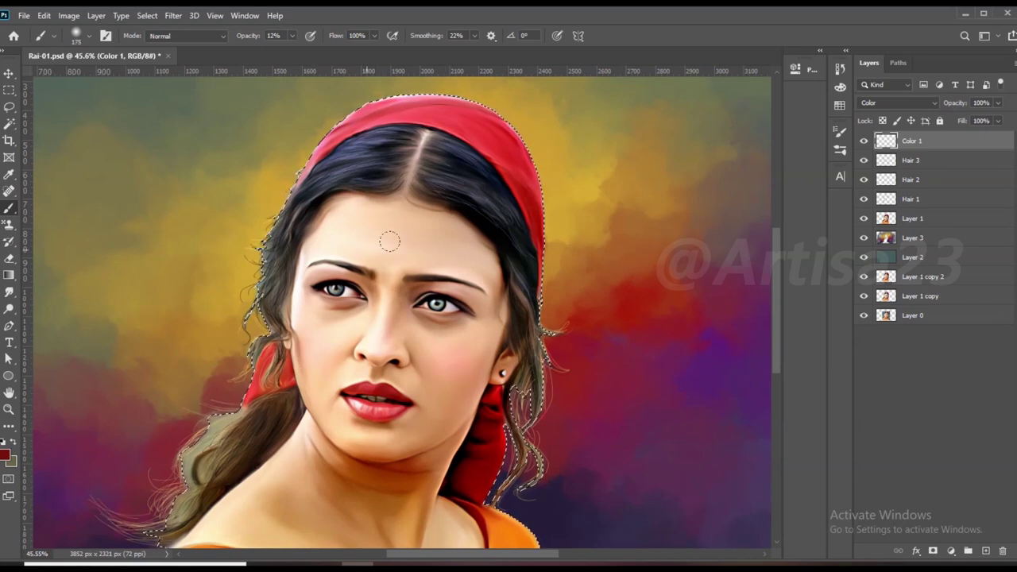
key("bracketleft")
key("bracketleft")
key("bracketleft")
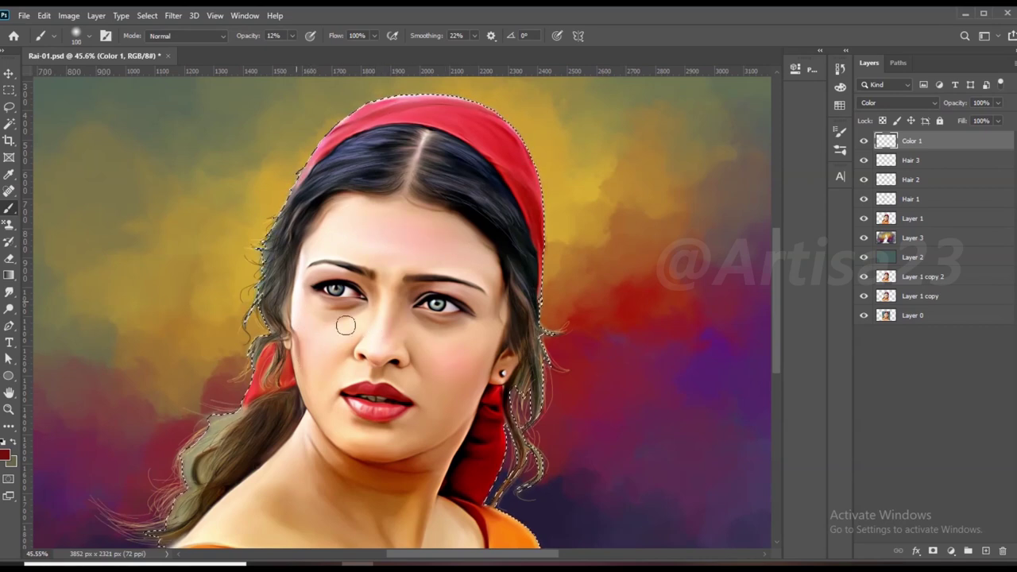
key("bracketright")
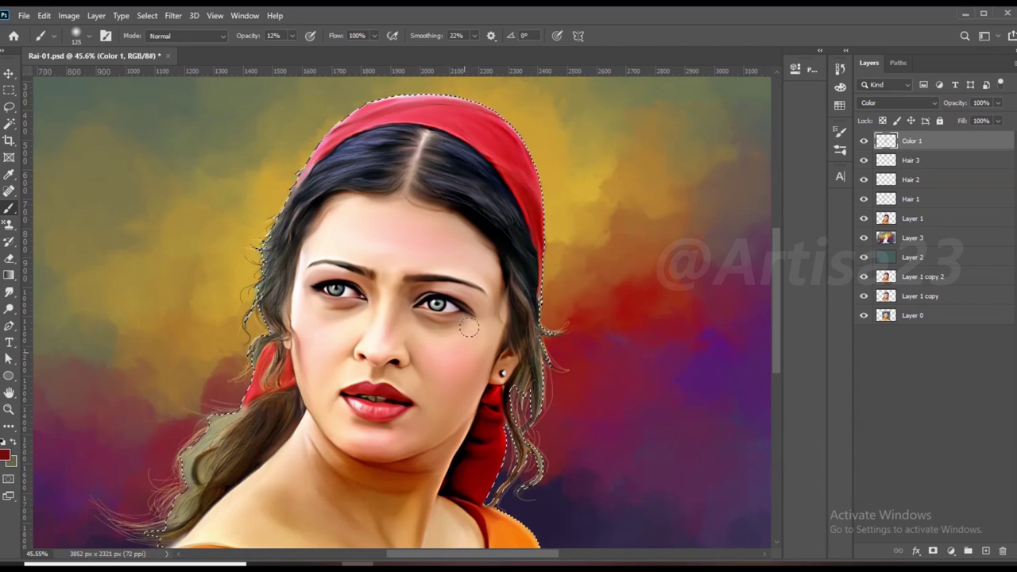
key("bracketright")
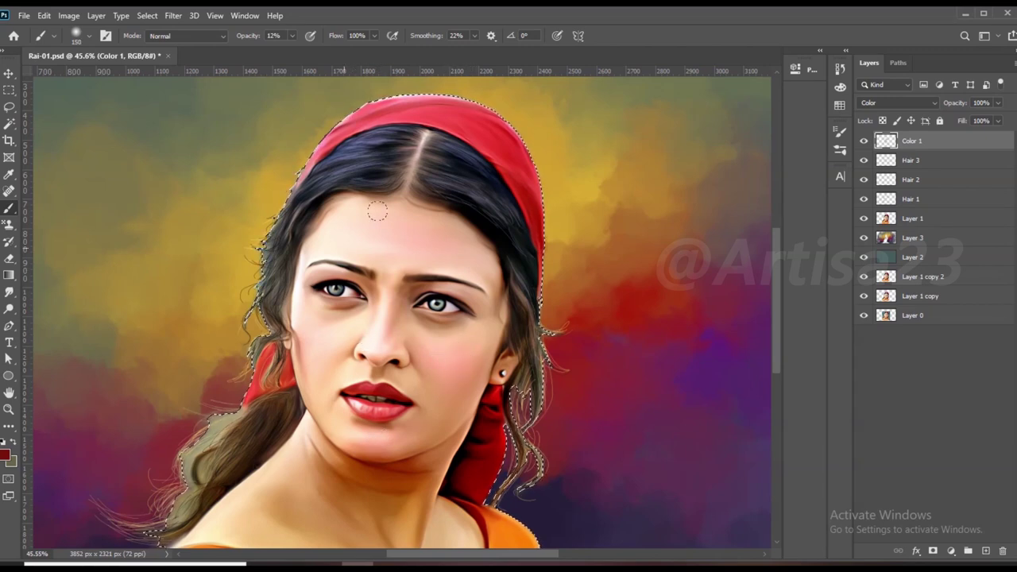
key("bracketleft")
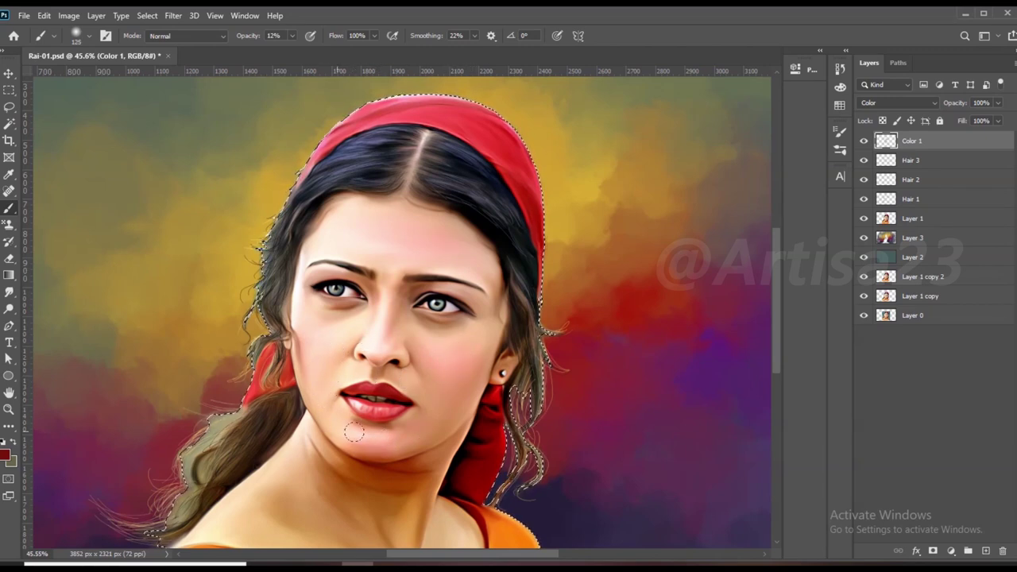
key("bracketright")
key("bracketright")
scroll(387, 470, "down", 2)
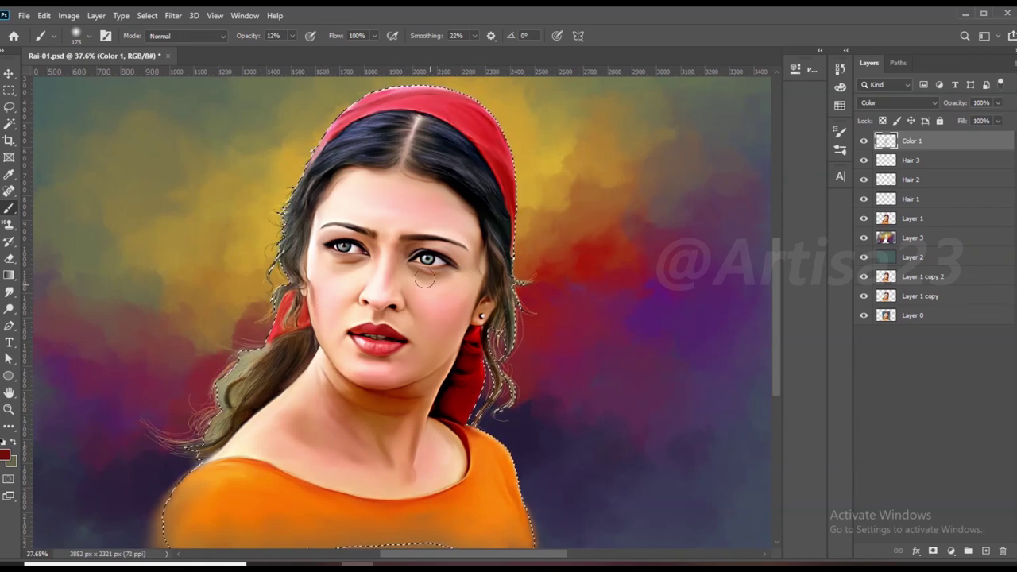
key("bracketleft")
key("bracketleft")
key("bracketleft")
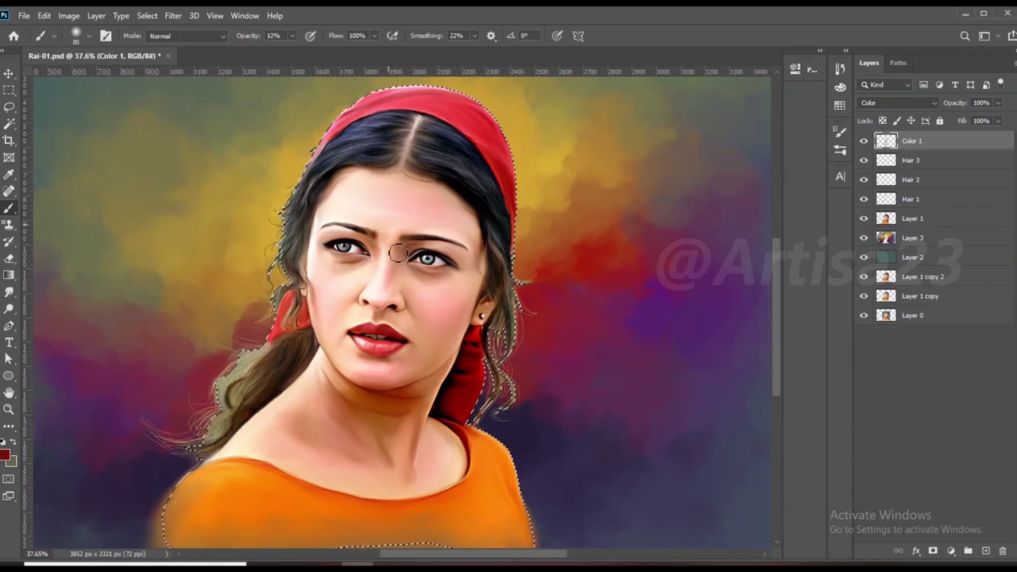
Step: Save the document and add a new empty layer above Color 1
key("ctrl+s")
scroll(541, 358, "down", 2)
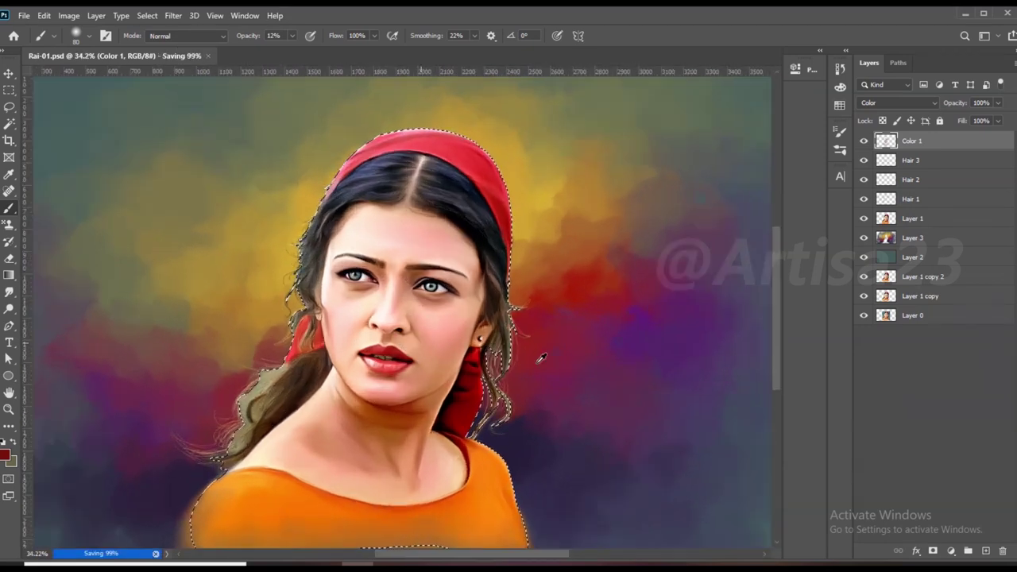
key("ctrl+shift+alt+n")
Step: Name the new layer 'Color 2', choose orange, and set it to Color blend mode
double_click(913, 141)
type("Color 2")
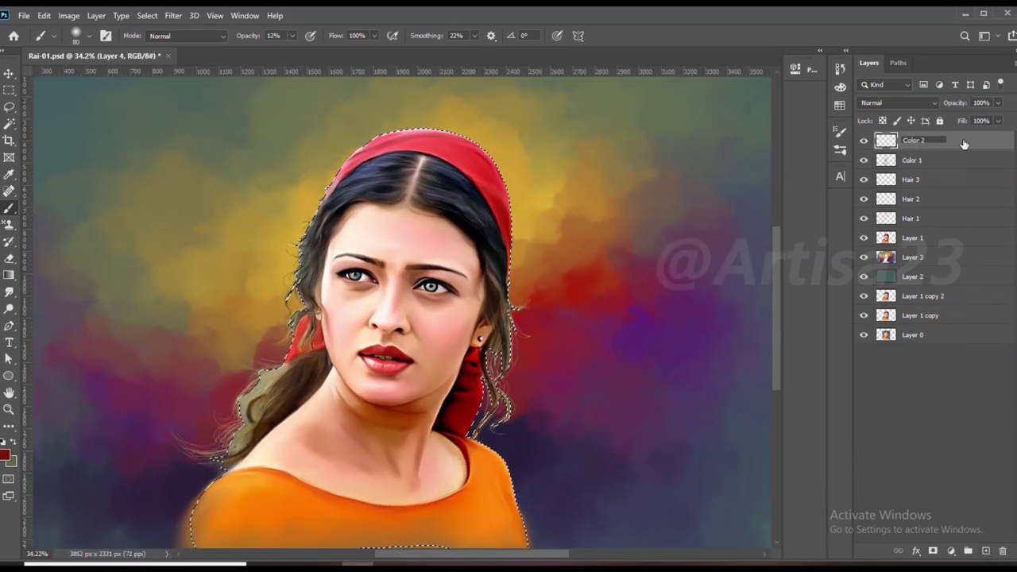
left_click(5, 455)
left_click_drag(862, 469, 863, 455)
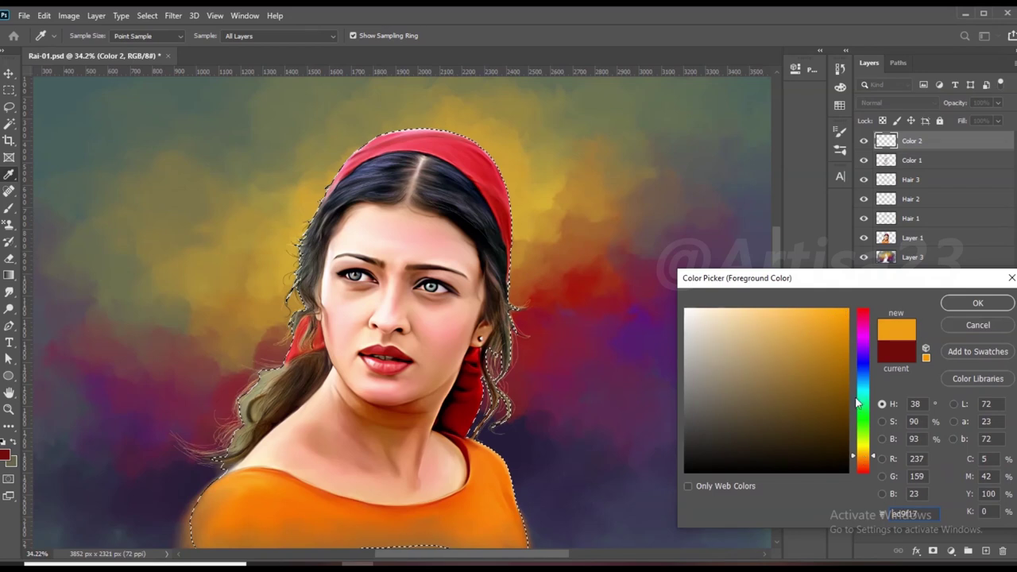
left_click(978, 303)
left_click(898, 103)
left_click(882, 409)
Step: Brush orange tint over the cheek and neck at sizes 70-125, and save
key("v")
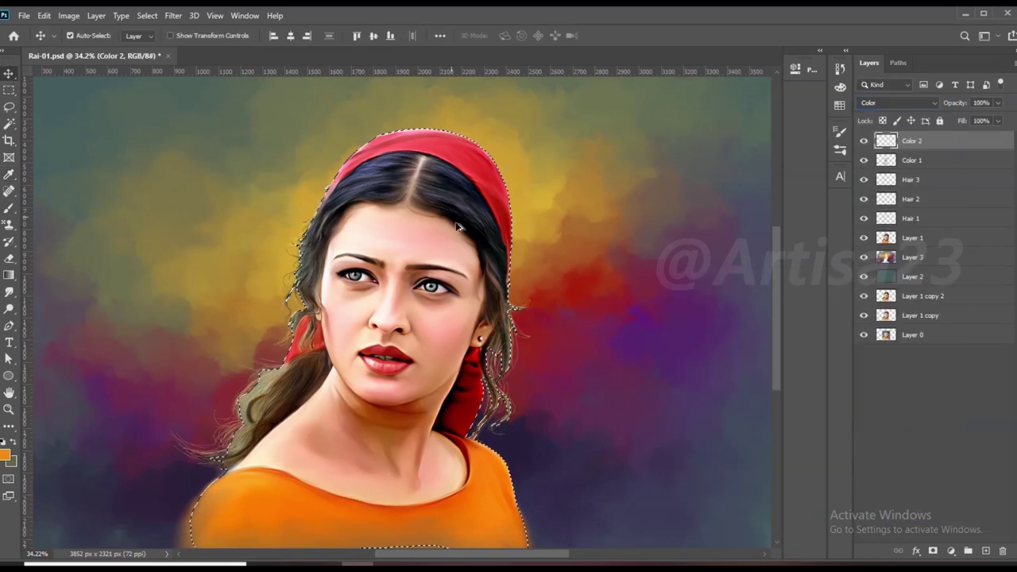
scroll(457, 228, "up", 1)
key("b")
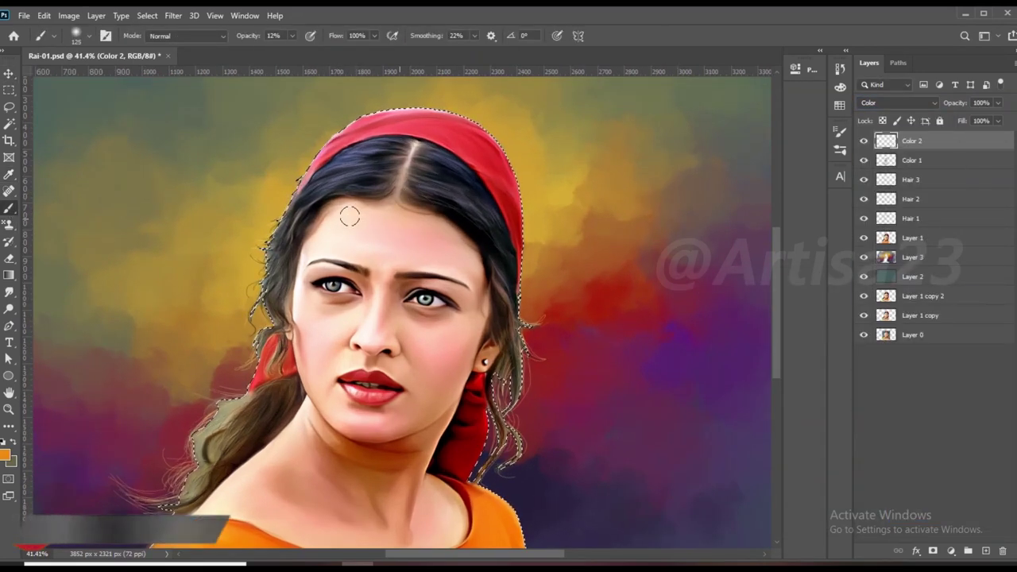
key("bracketleft")
key("bracketleft")
key("bracketleft")
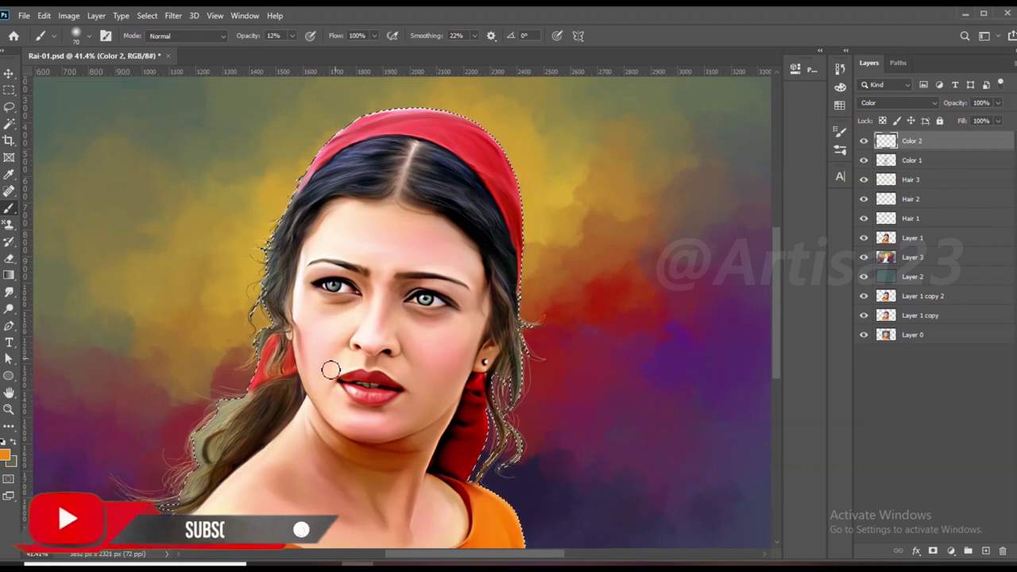
key("bracketright")
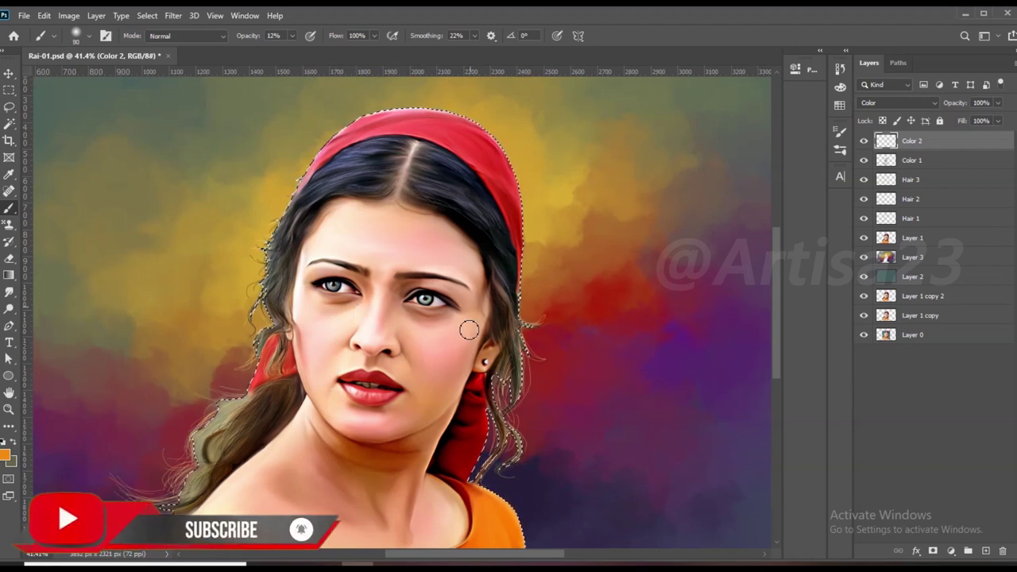
key("bracketright")
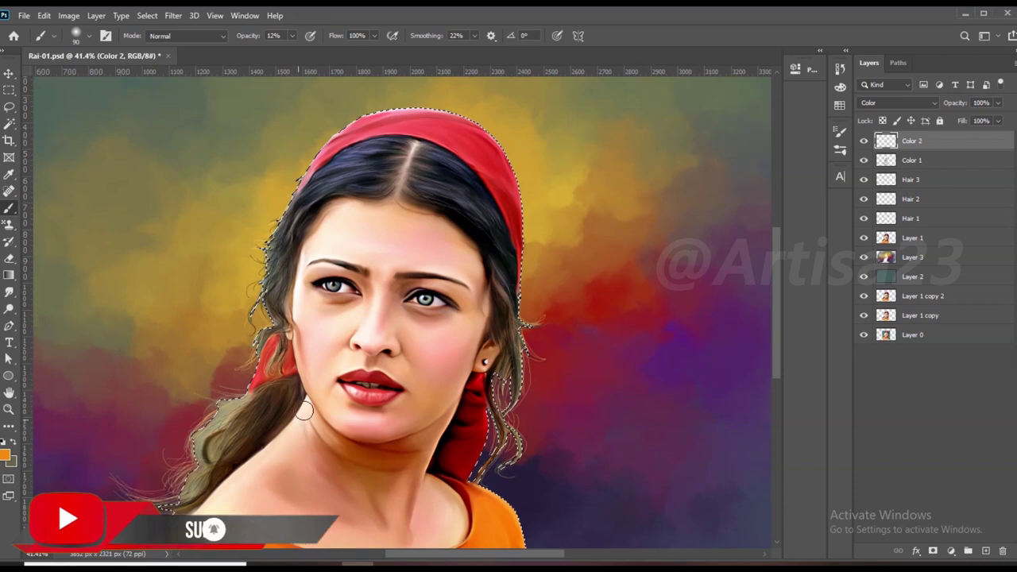
key("bracketright")
key("bracketright")
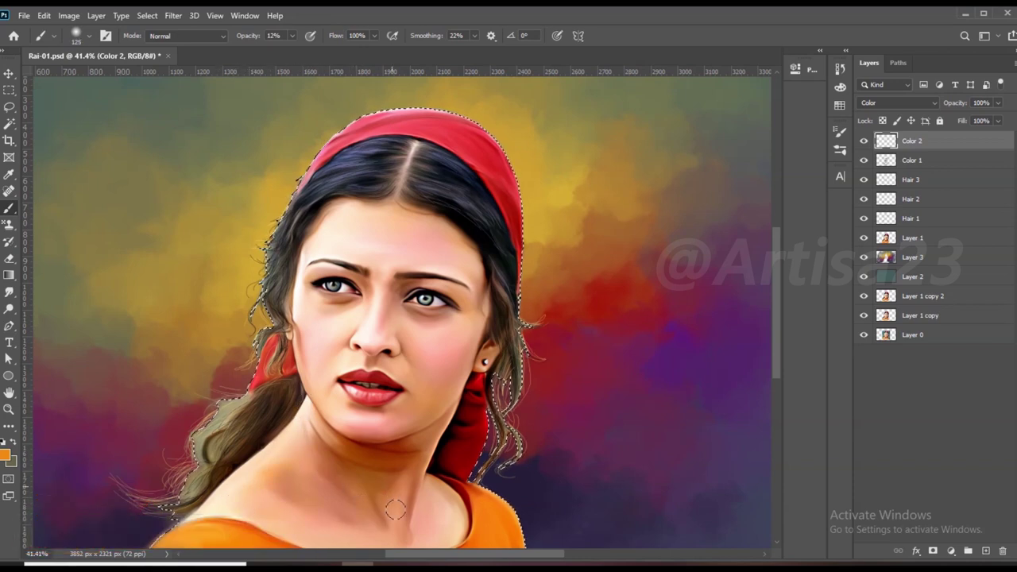
scroll(397, 507, "down", 2)
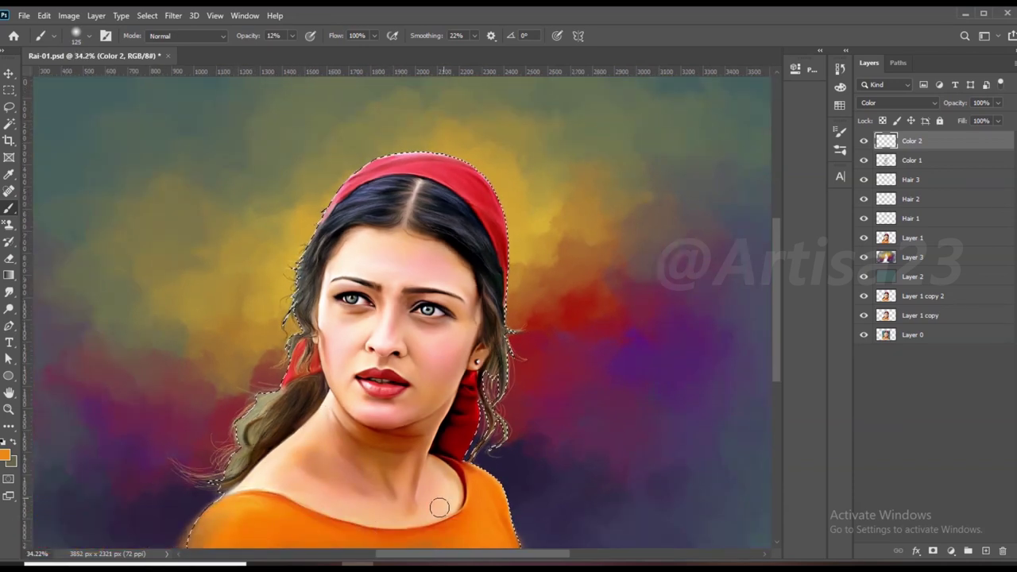
scroll(406, 370, "up", 4)
key("bracketleft")
key("ctrl+s")
scroll(392, 363, "down", 2)
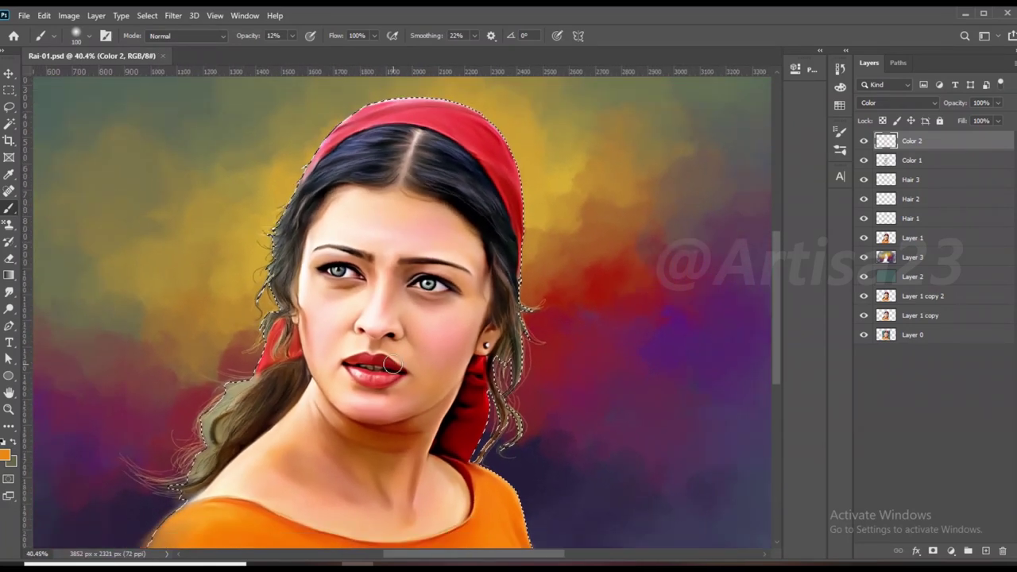
scroll(393, 364, "down", 2)
Step: Blend the orange tint with the Smudge tool at sizes 175-200
key("r")
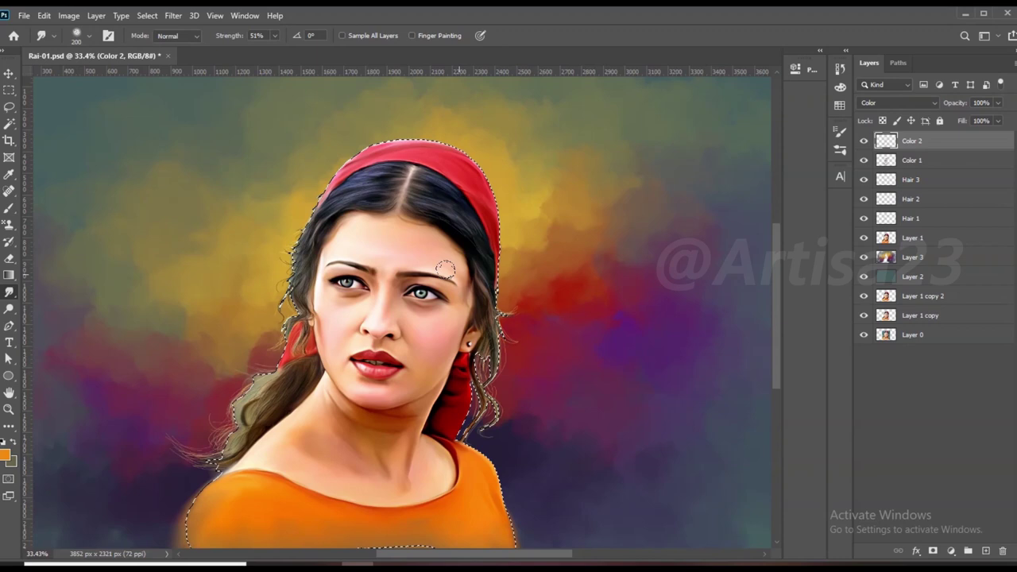
key("bracketleft")
key("bracketright")
key("bracketleft")
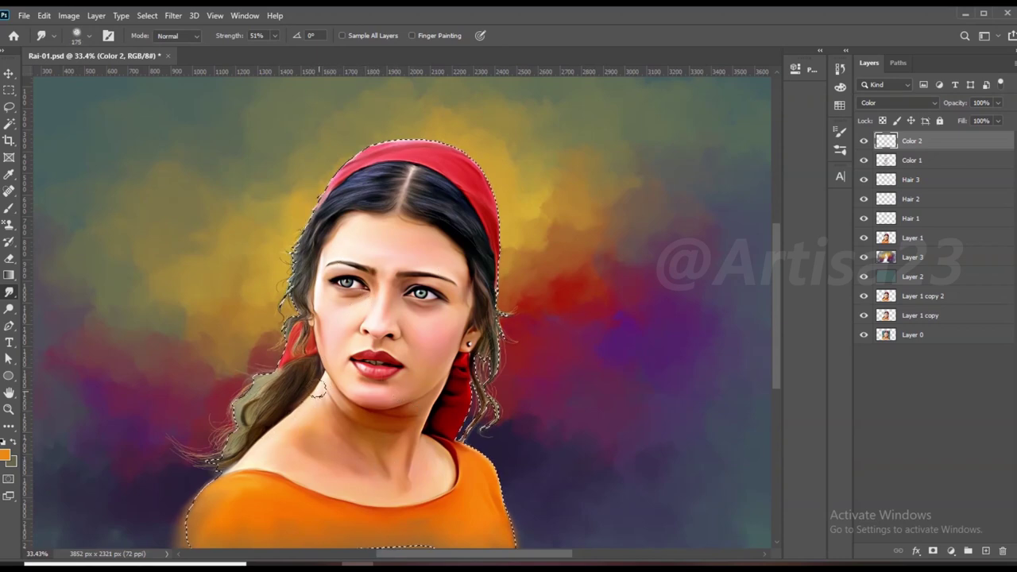
scroll(349, 278, "up", 2)
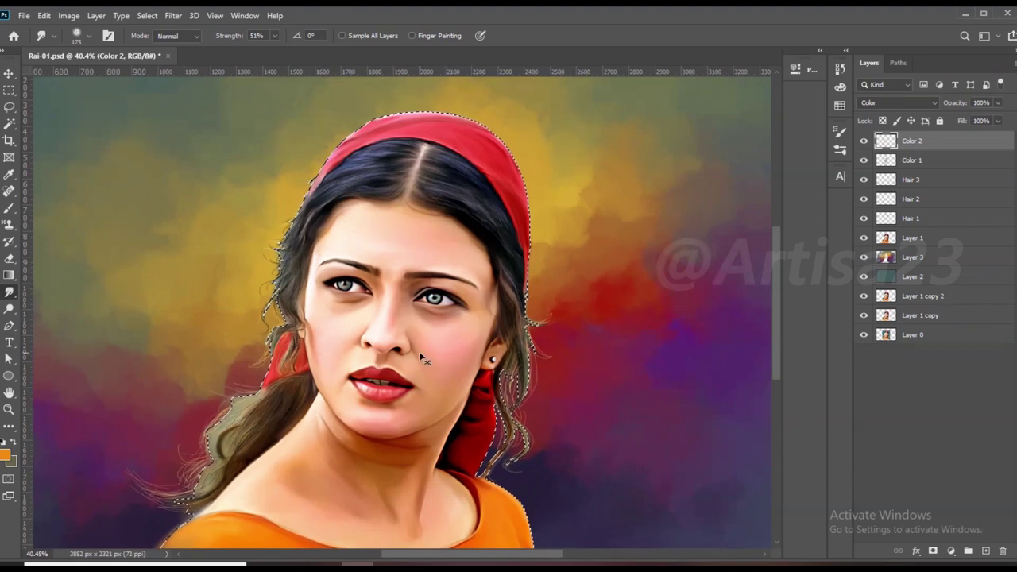
scroll(369, 283, "down", 2)
Step: Add a top layer named 'Color 3', deselect the figure, and return to the Brush
left_click(985, 550)
double_click(911, 140)
type("Color 3")
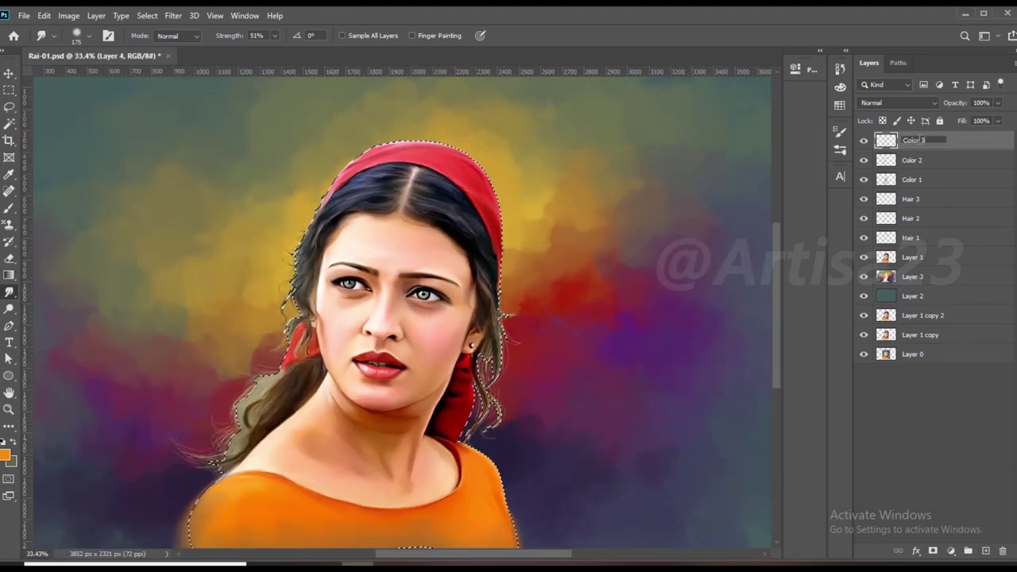
key("Return")
key("ctrl+minus")
key("ctrl+d")
scroll(397, 310, "up", 1)
key("b")
left_click(5, 458)
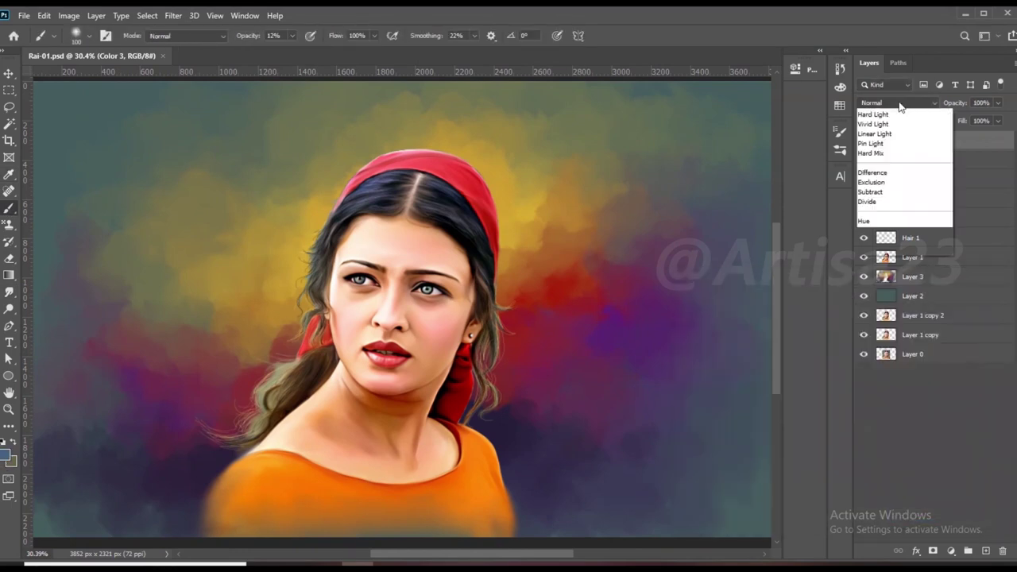
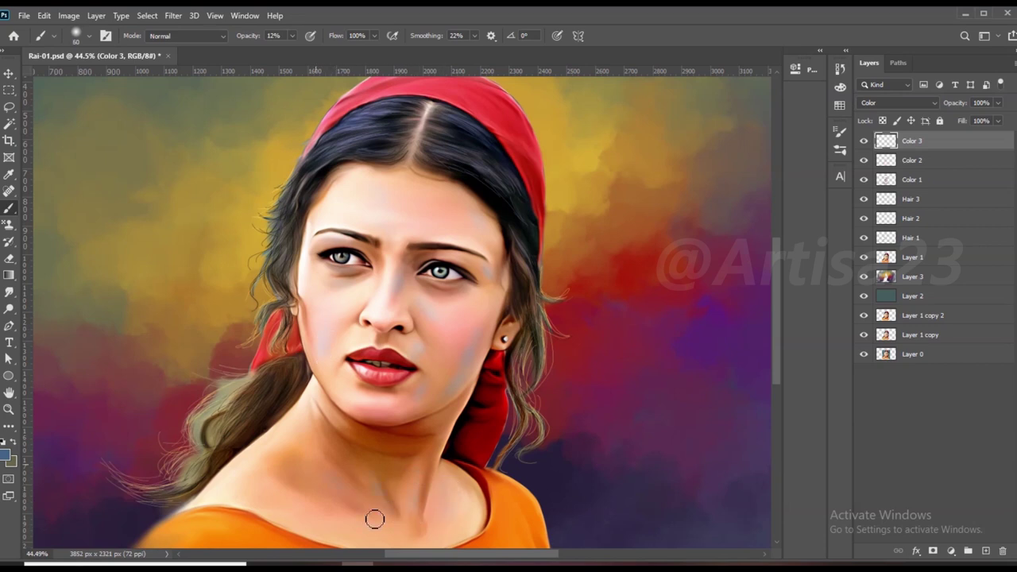
Step: Switch to the Smudge tool at 51% strength and zoom around the face to inspect it
scroll(375, 522, "down", 3)
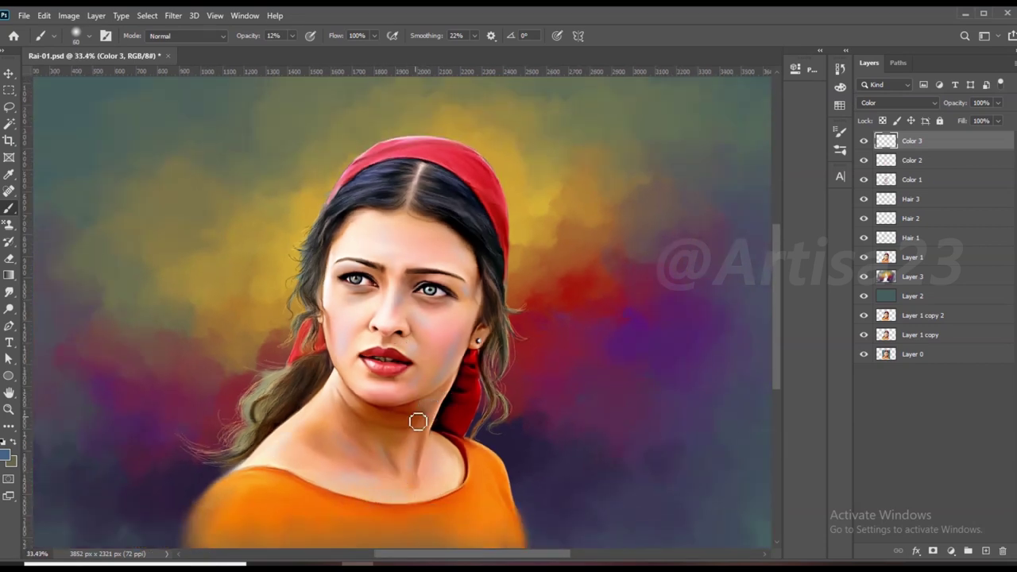
key("r")
scroll(403, 498, "up", 3)
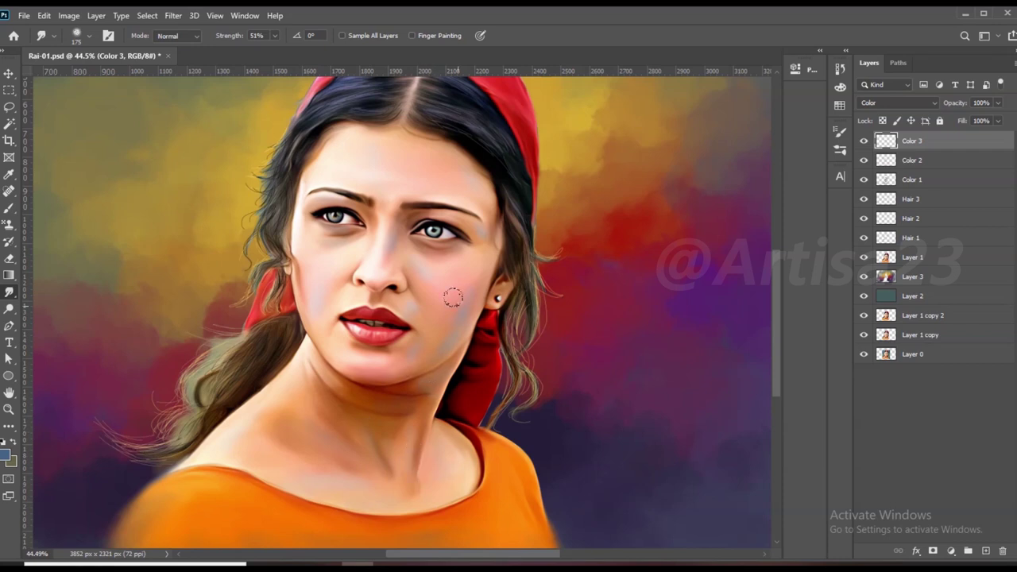
scroll(453, 297, "up", 2)
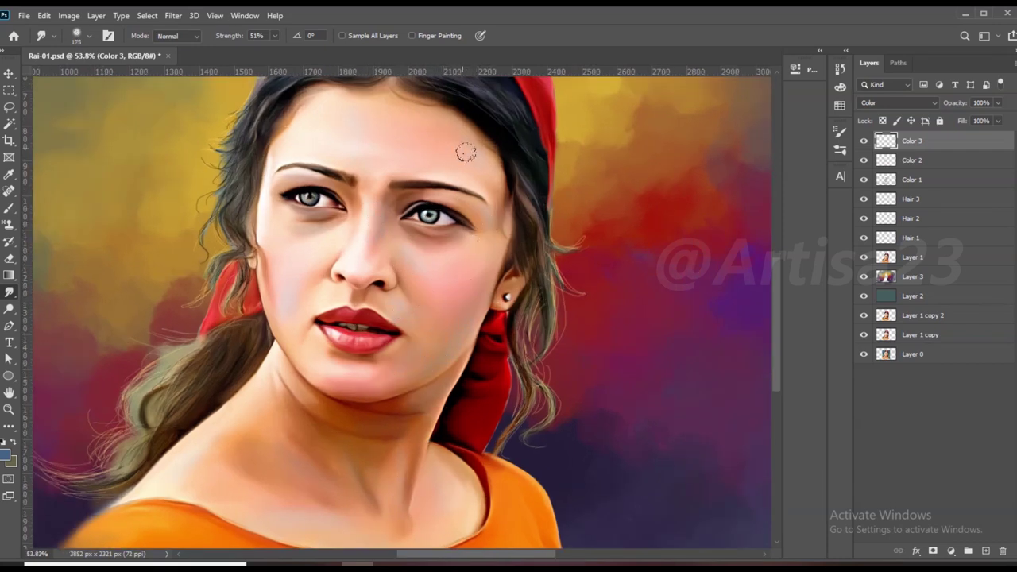
scroll(355, 381, "down", 3)
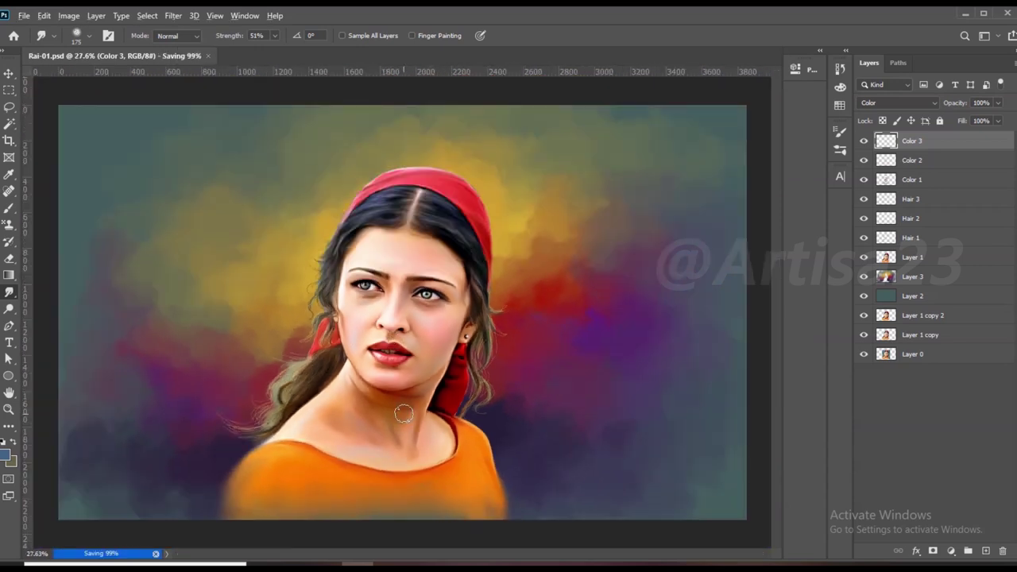
scroll(436, 249, "up", 2)
scroll(436, 249, "up", 4)
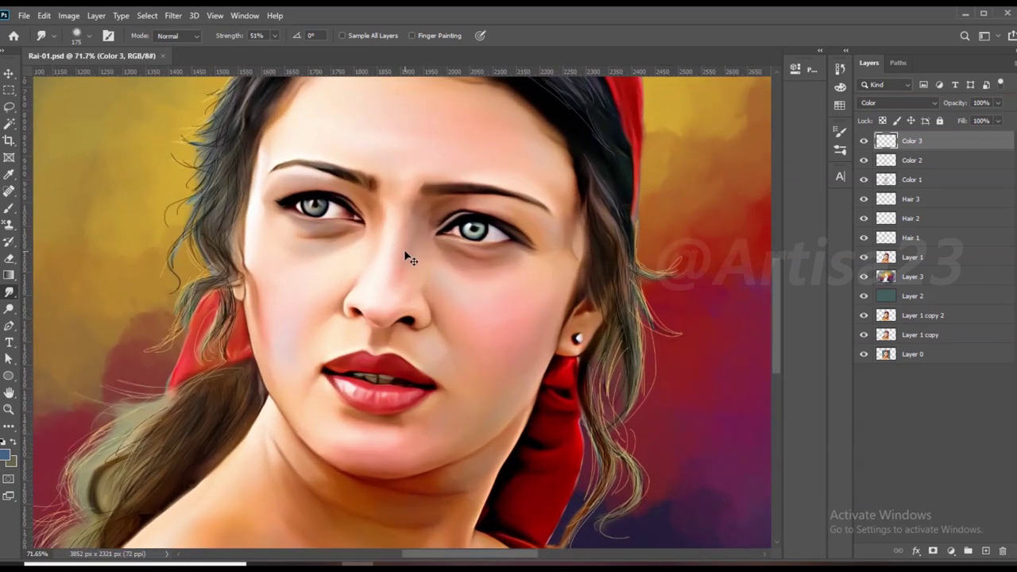
Step: Add a new layer named Line above Layer 1
left_click(903, 257)
left_click(985, 550)
double_click(912, 256)
key("Return")
scroll(397, 238, "up", 1)
scroll(397, 238, "up", 1)
Step: Choose a fine brush preset at 47% opacity
key("b")
key("F5")
left_click(691, 151)
key("F5")
key("4")
key("7")
Step: Paint thin dark lines under the lower lids of both eyes
scroll(349, 198, "up", 3)
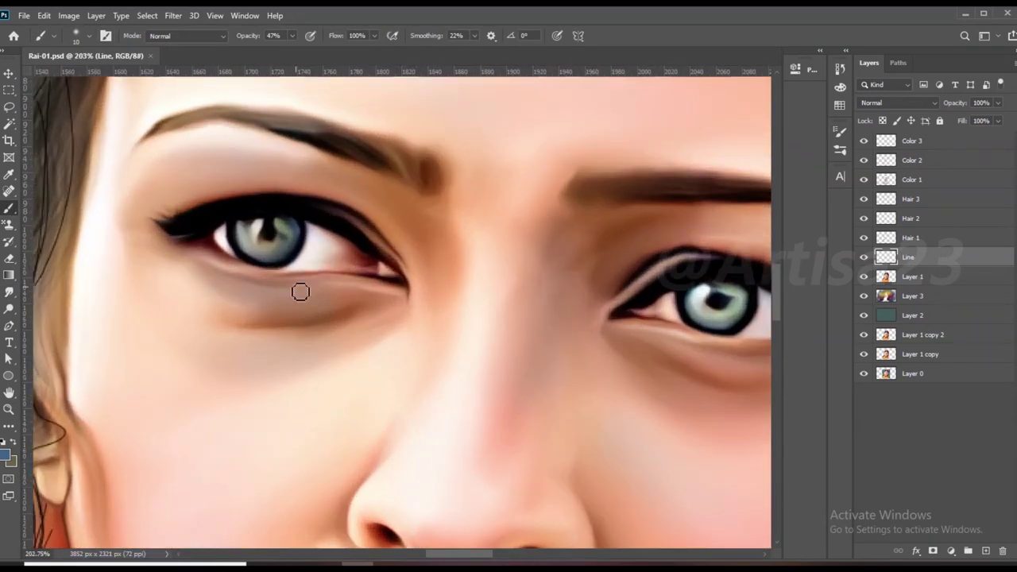
scroll(300, 293, "up", 2)
scroll(214, 251, "up", 1)
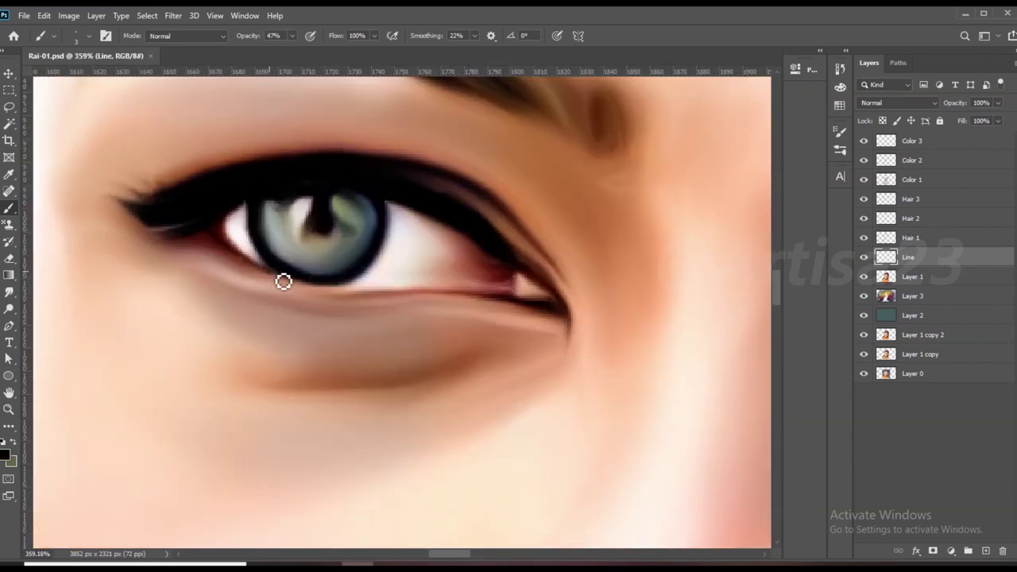
scroll(318, 290, "up", 1)
left_click_drag(504, 302, 322, 295)
scroll(322, 294, "down", 3)
scroll(606, 311, "up", 3)
mouse_move(606, 311)
left_mouse_down()
mouse_move(386, 324)
mouse_move(218, 285)
left_mouse_up()
scroll(218, 284, "down", 3)
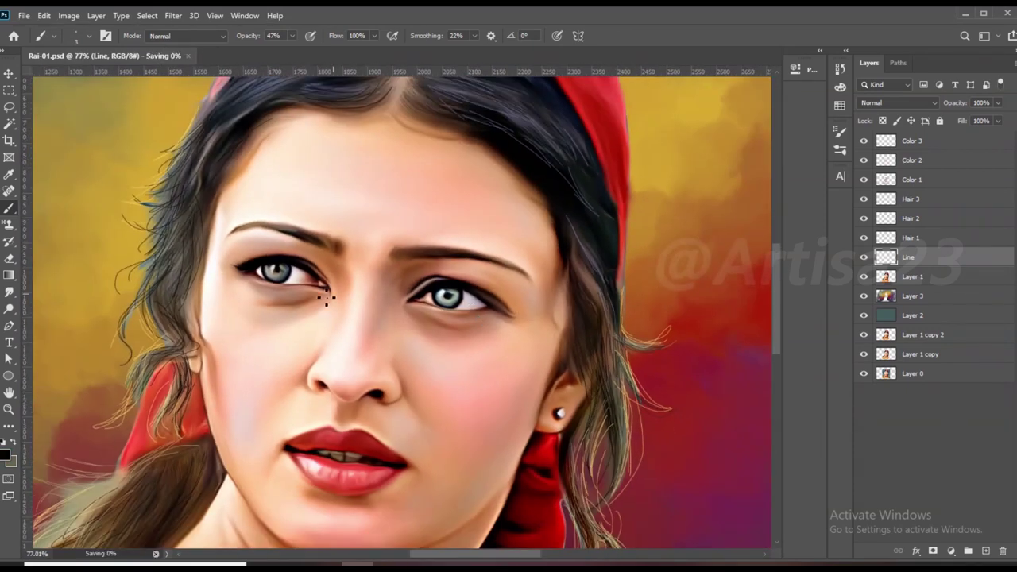
scroll(308, 298, "up", 3)
Step: Tint both inner eye corners with dark red and pinkish-red tones
left_click_drag(308, 298, 280, 269)
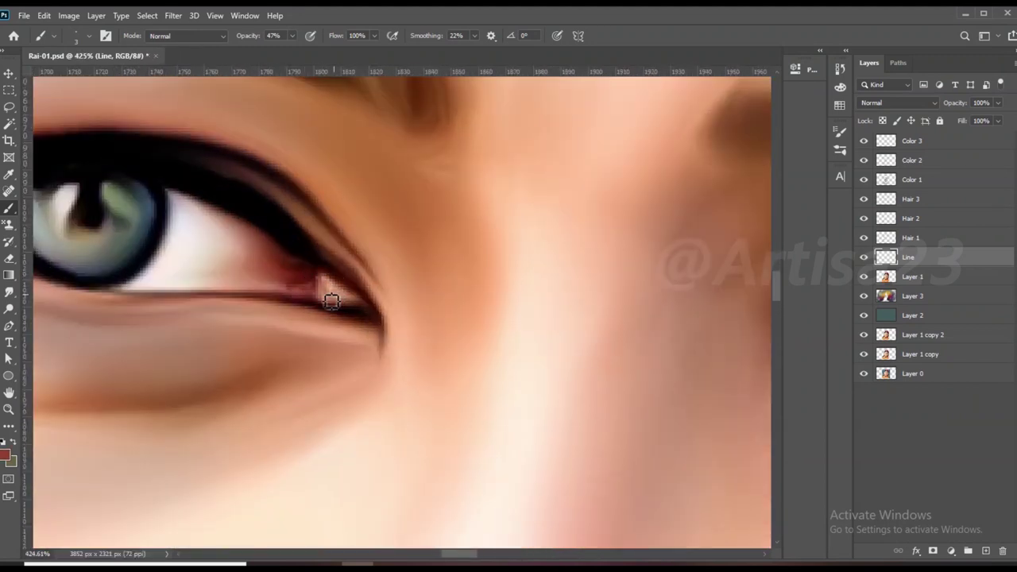
scroll(225, 271, "down", 3)
scroll(477, 350, "up", 3)
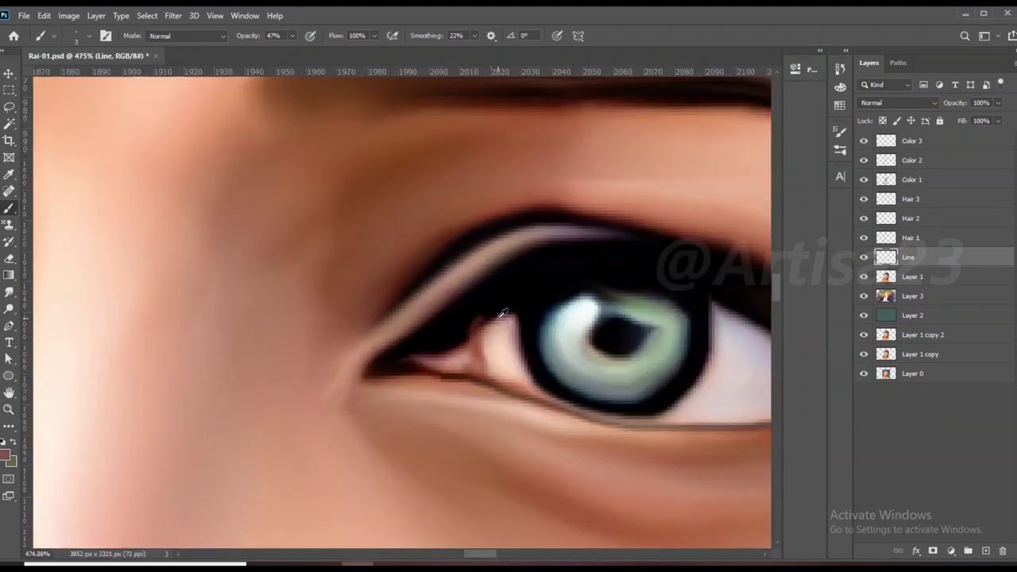
mouse_move(467, 344)
left_mouse_down()
mouse_move(433, 359)
mouse_move(464, 350)
mouse_move(456, 347)
left_mouse_up()
Step: Sample a skin pink near the eye, zoom out, and begin saving as Rai-01a.psd
left_click(493, 382, "alt")
scroll(423, 362, "down", 1)
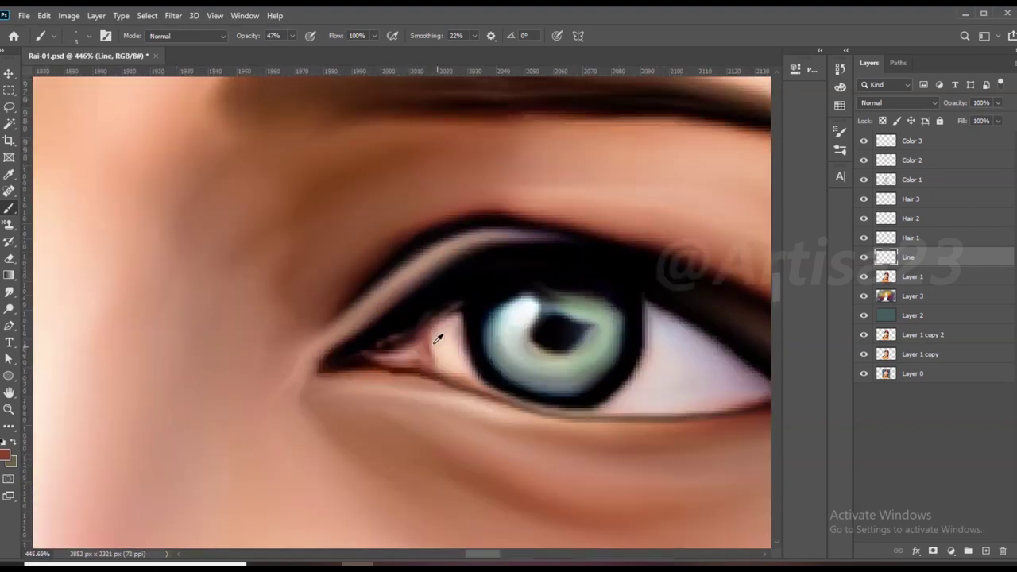
scroll(456, 381, "down", 2)
scroll(533, 346, "down", 2)
scroll(516, 340, "down", 1)
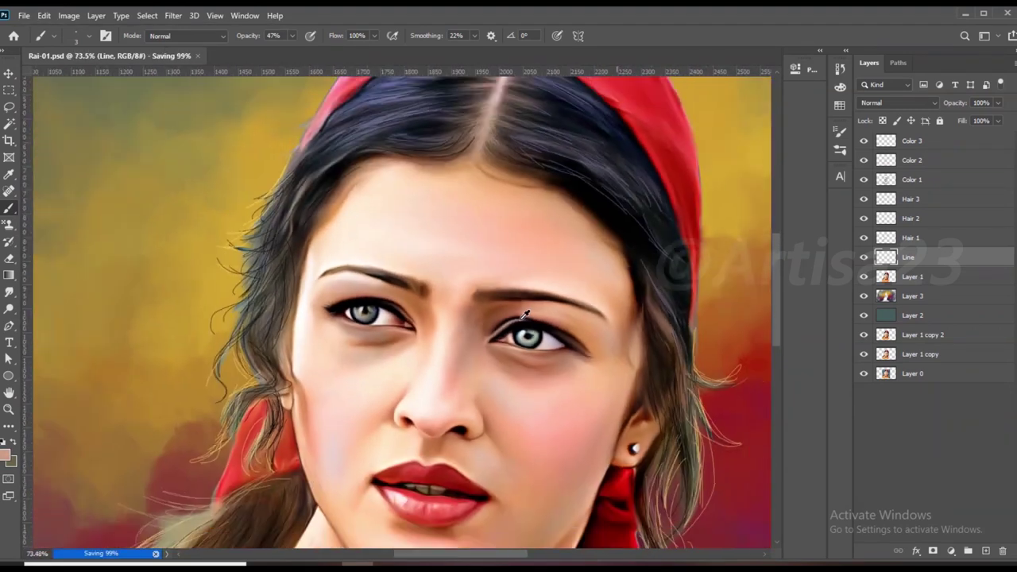
scroll(492, 334, "down", 1)
scroll(468, 325, "down", 2)
scroll(451, 319, "up", 1)
scroll(451, 318, "down", 1)
key("ctrl+shift+s")
Step: Save the painting over Rai-01a.psd and then over Rai-01b.psd
left_click(130, 109)
left_click(397, 395)
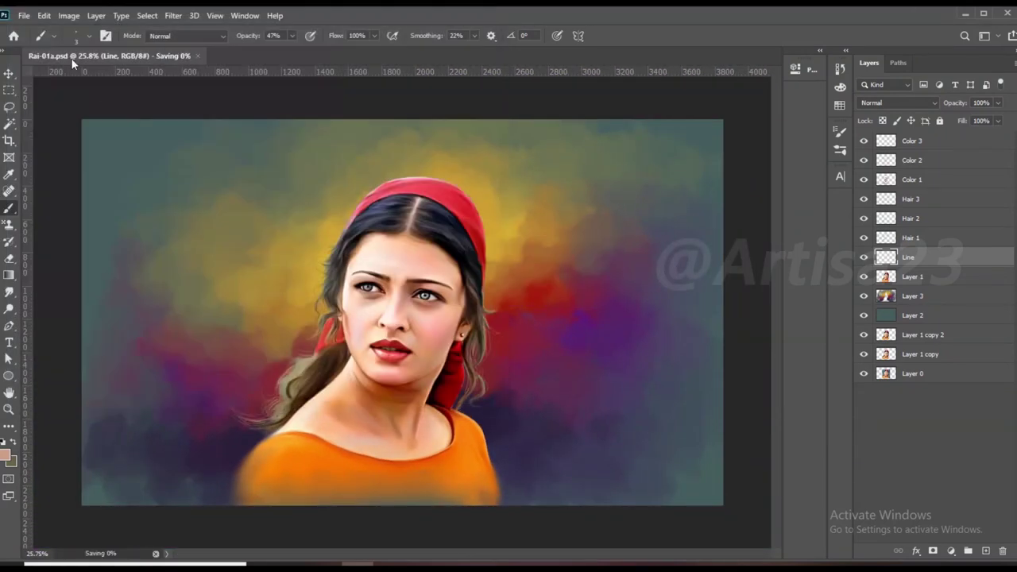
left_click(25, 15)
left_click(64, 172)
left_click(129, 123)
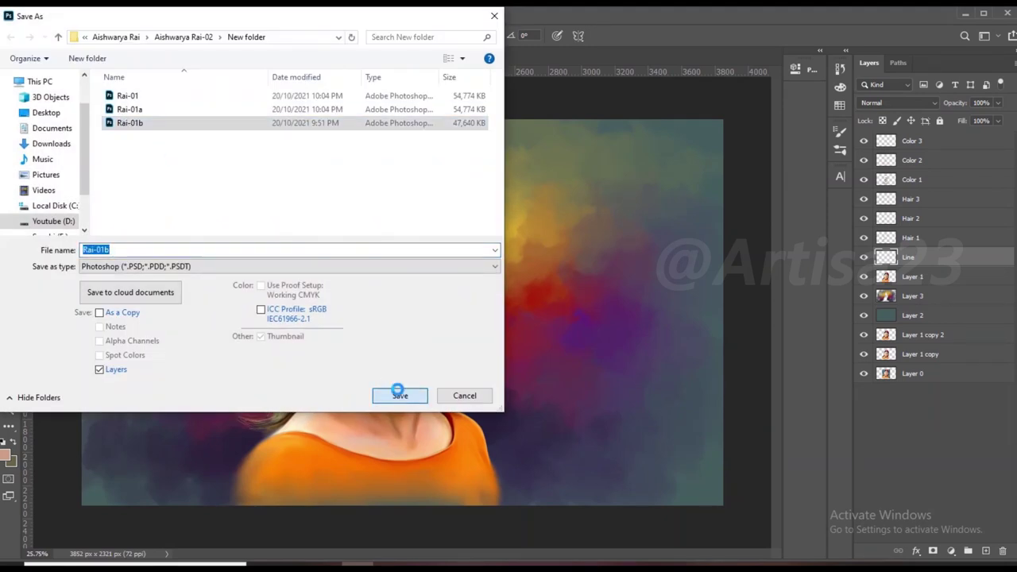
left_click(399, 395)
Step: Save the painting over Rai-01.psd
scroll(119, 180, "up", 2)
left_click(25, 15)
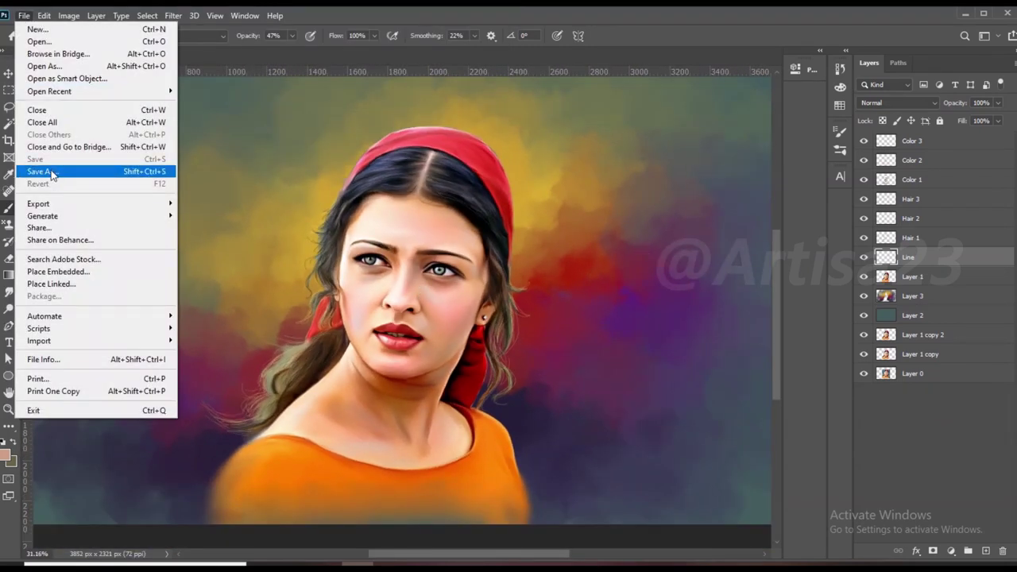
left_click(64, 170)
left_click(130, 94)
left_click(398, 395)
Step: Eyedrop the headscarf red (R250 G86 B113) as the foreground colour
scroll(473, 139, "up", 2)
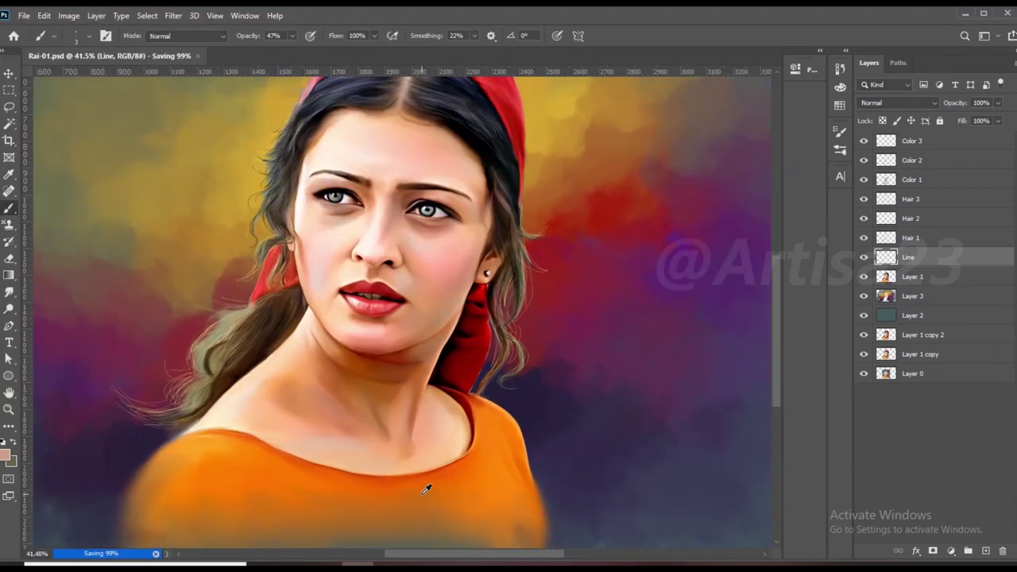
scroll(472, 139, "up", 2)
scroll(473, 139, "up", 3)
left_click(577, 371, "alt")
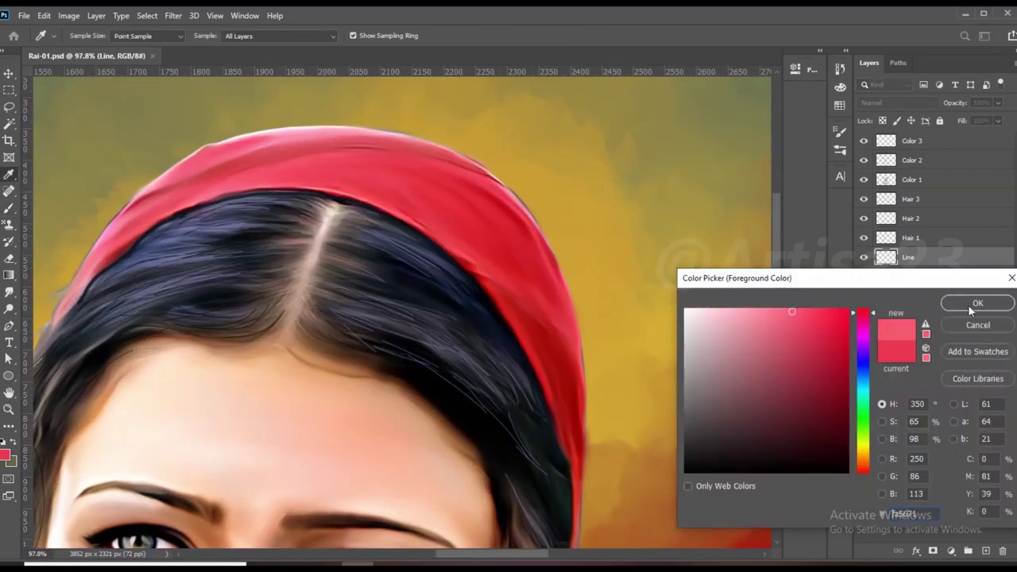
Step: Accept the sampled red and paint the headscarf edge with lighter red streaks
left_click(973, 302)
scroll(511, 304, "up", 1)
left_click_drag(482, 295, 508, 311)
left_click_drag(478, 195, 395, 166)
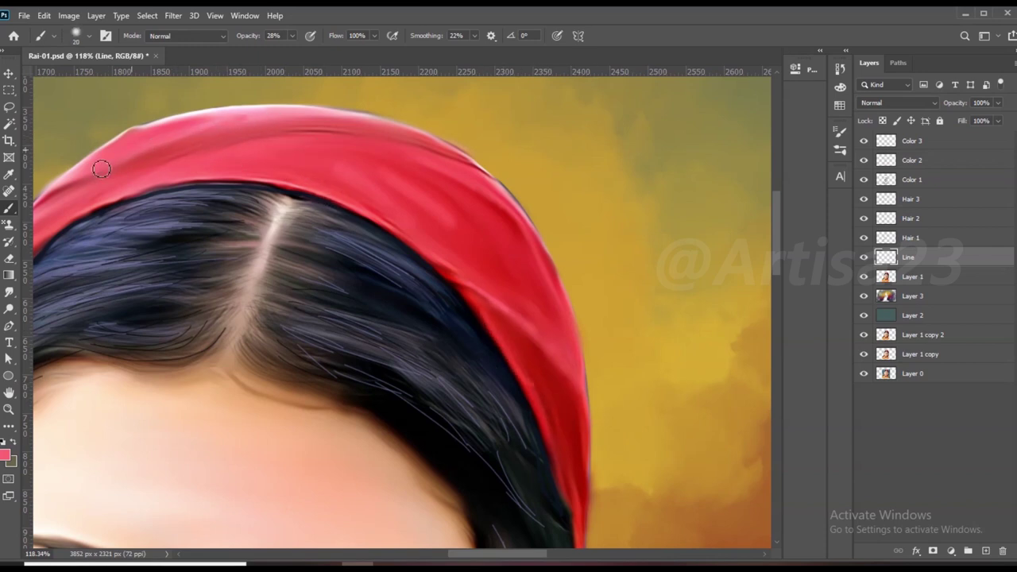
scroll(495, 238, "down", 2)
Step: Sample a stronger red, deepen the headscarf near the hairline, and smudge it
left_click(577, 231, "alt")
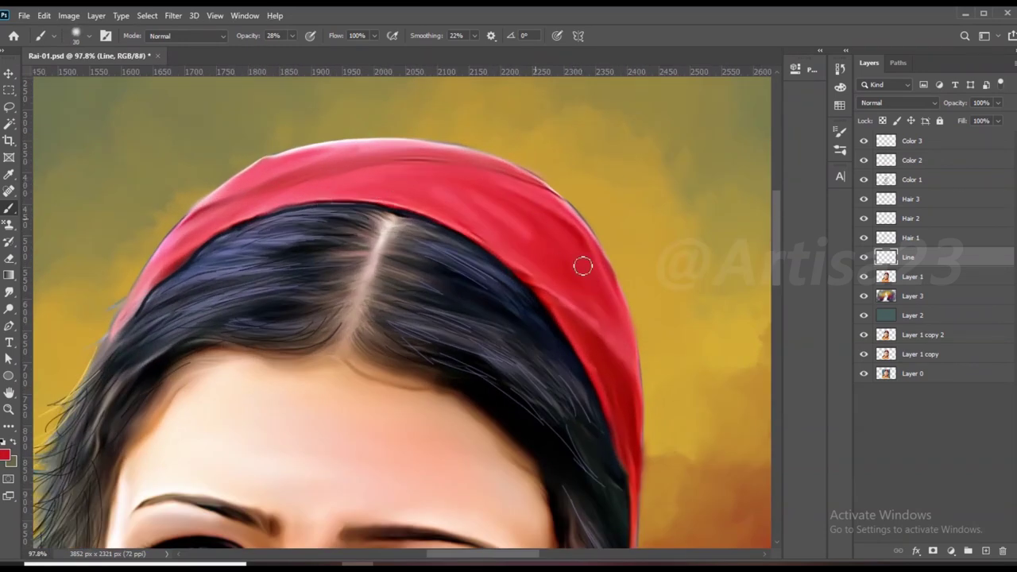
left_click_drag(512, 245, 196, 225)
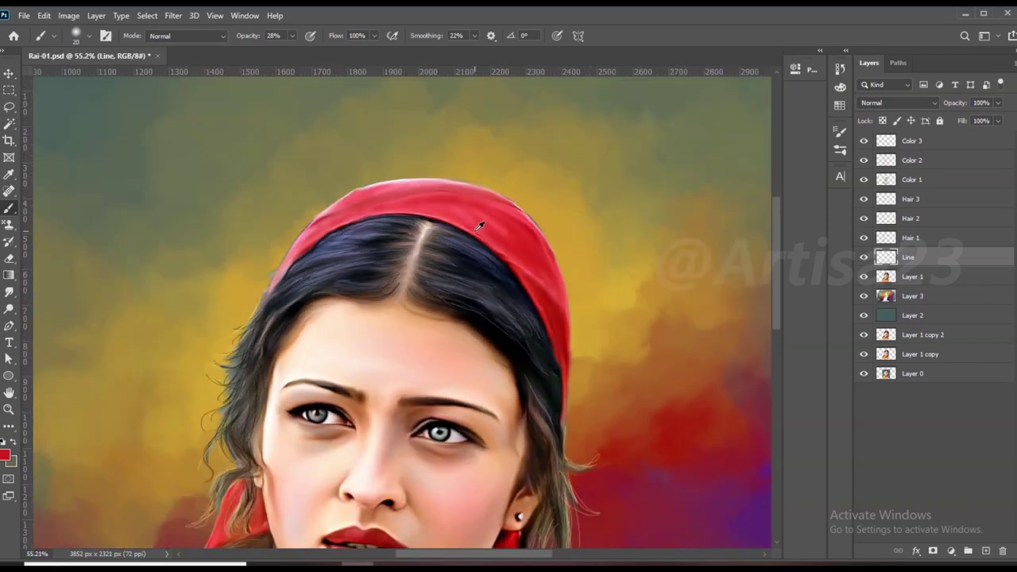
left_click_drag(479, 228, 481, 175)
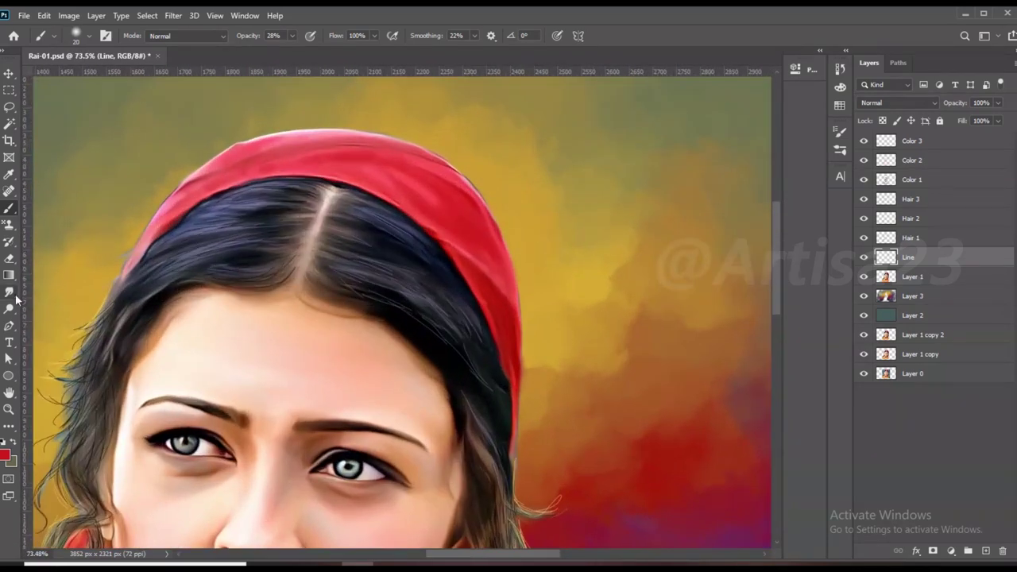
key("r")
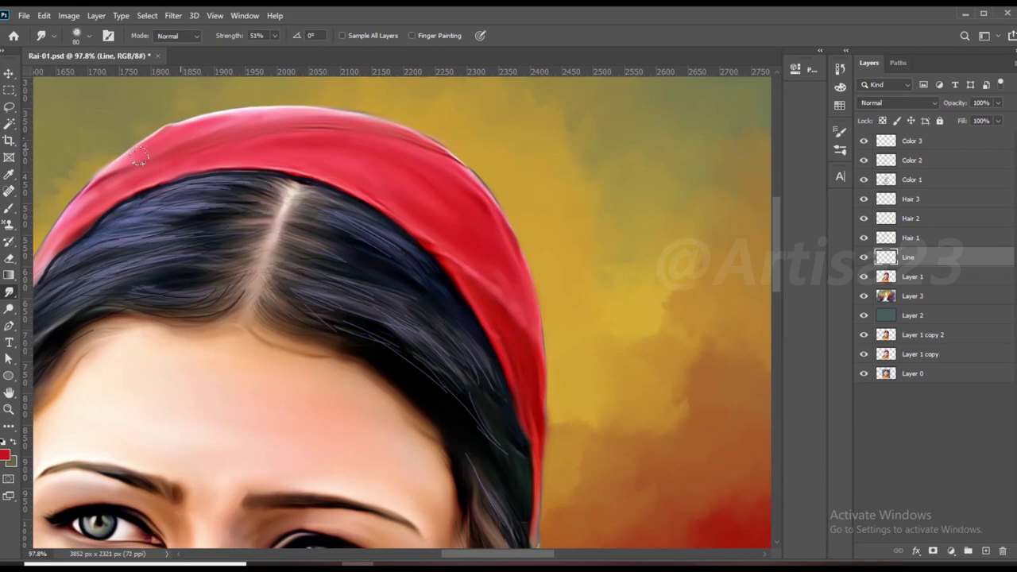
scroll(526, 382, "down", 3)
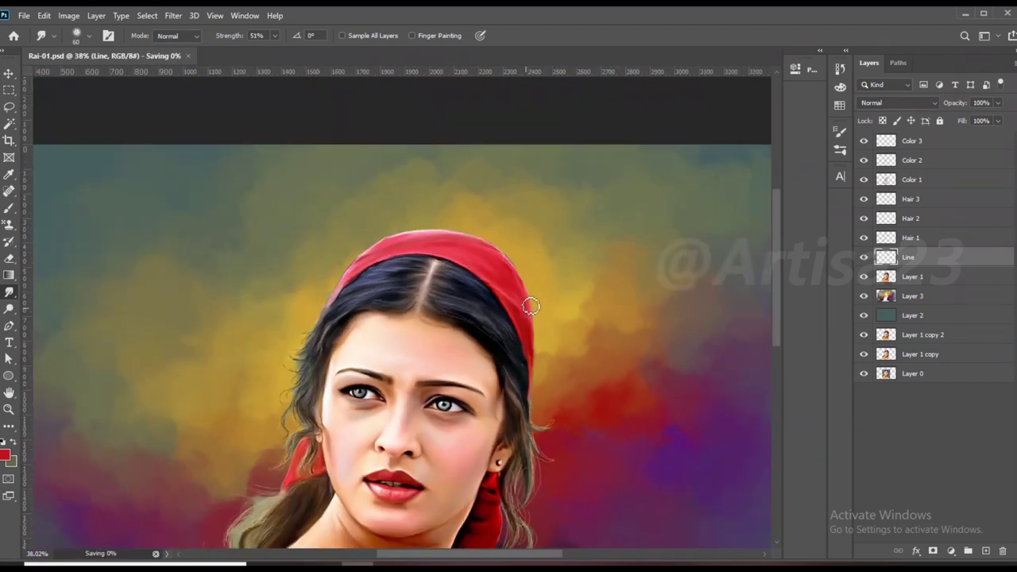
scroll(209, 271, "up", 4)
Step: Draw and extend a dark crease line along the headscarf top
key("b")
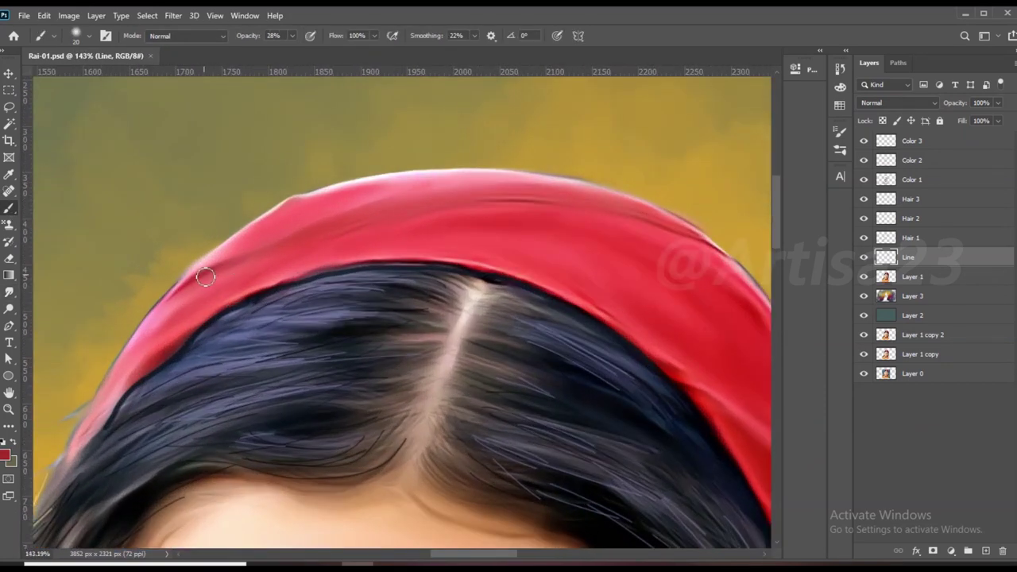
left_click_drag(371, 236, 675, 233)
left_click_drag(488, 206, 633, 221)
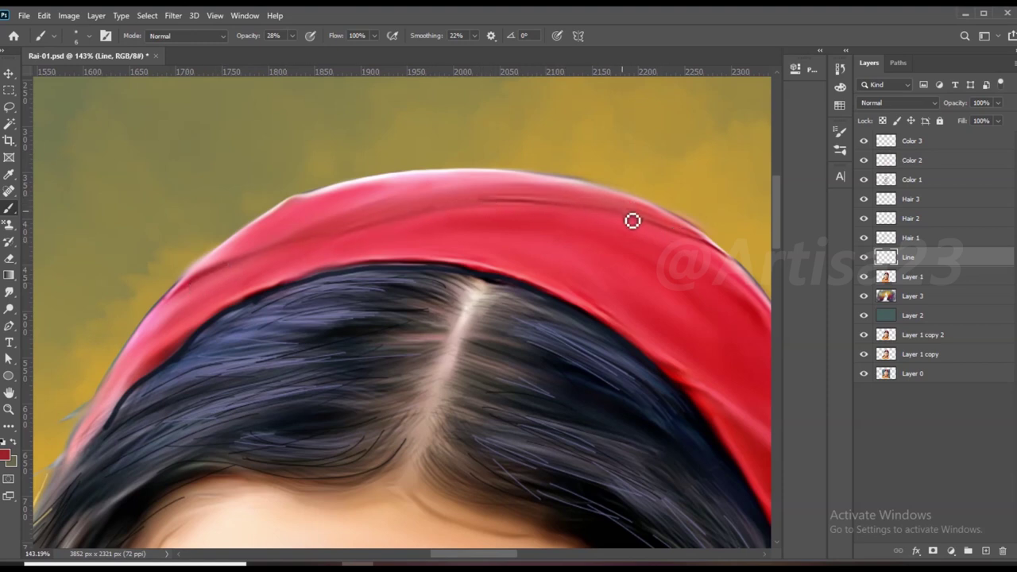
scroll(413, 224, "down", 4)
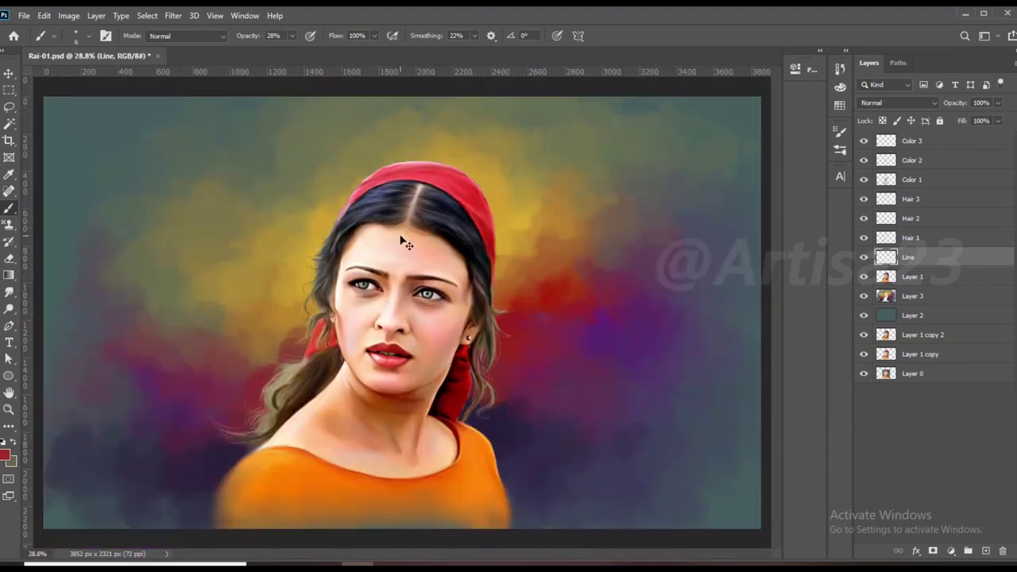
Step: Shrink the brush to about 15 and brighten and smudge the scarf edge by the neck
scroll(399, 234, "up", 3)
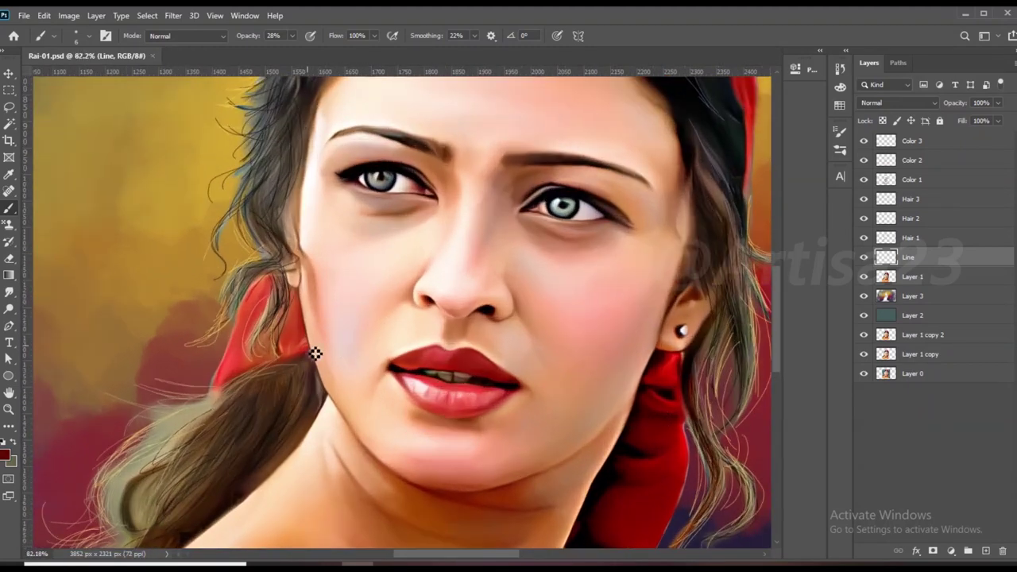
scroll(251, 334, "down", 4)
scroll(592, 392, "up", 3)
key("bracketleft")
key("bracketleft")
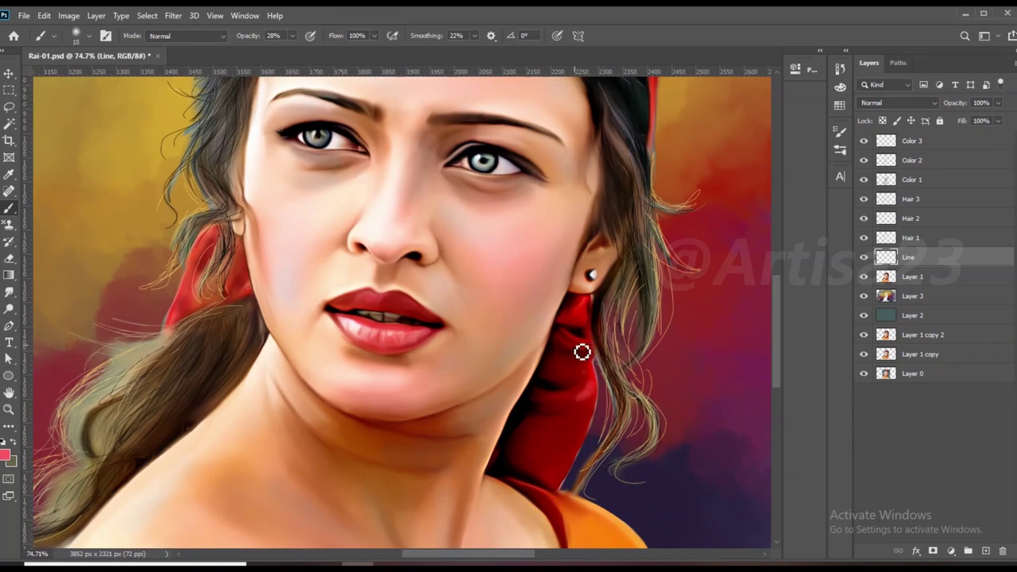
left_click_drag(592, 419, 557, 473)
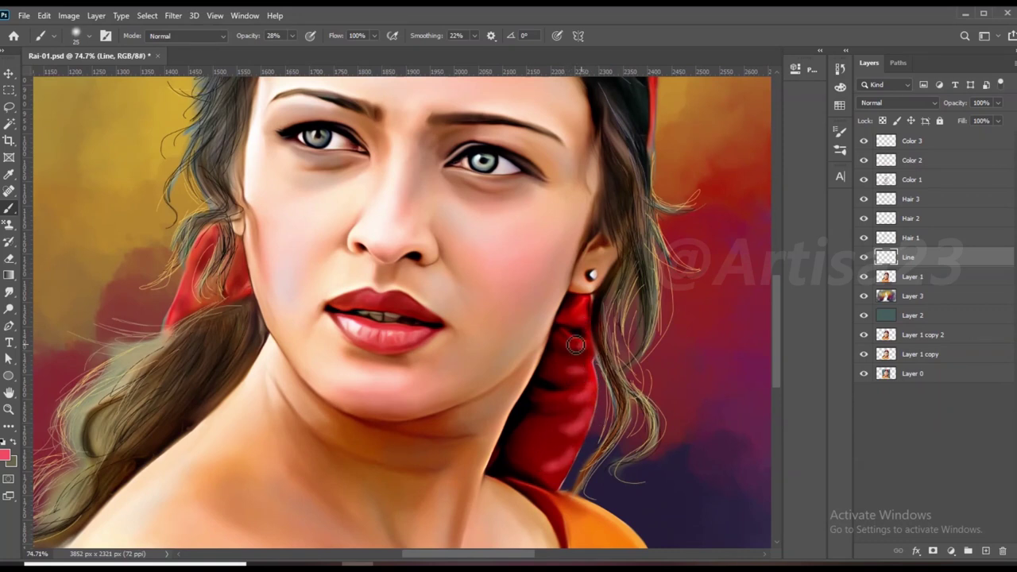
left_click(9, 294)
scroll(547, 465, "down", 2)
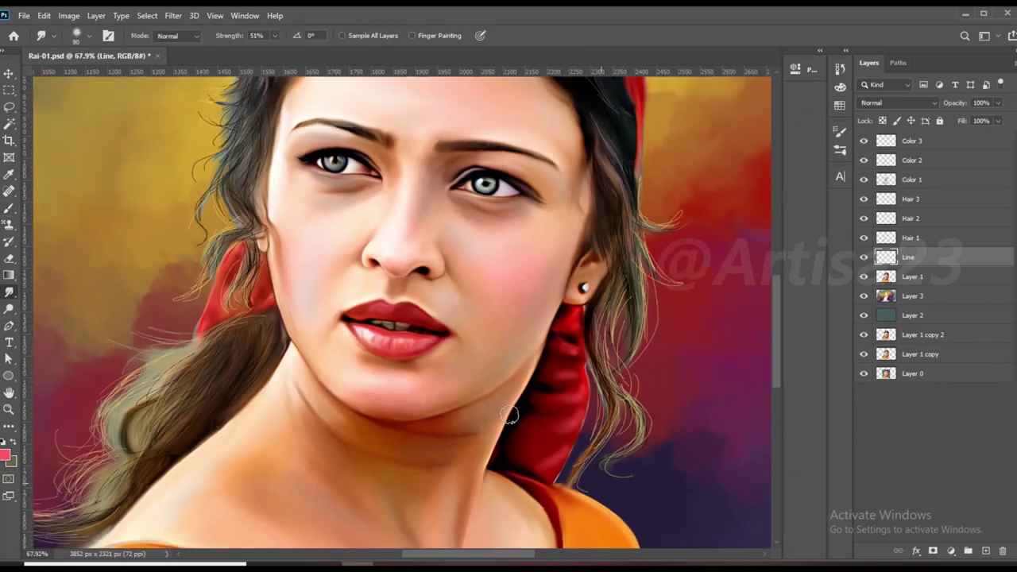
scroll(532, 437, "down", 3)
scroll(527, 431, "down", 2)
Step: Save over the existing file, then save as Rai-01b.psd, replacing it
left_click(24, 15)
left_click(54, 172)
left_click(130, 107)
left_click(397, 394)
left_click(23, 15)
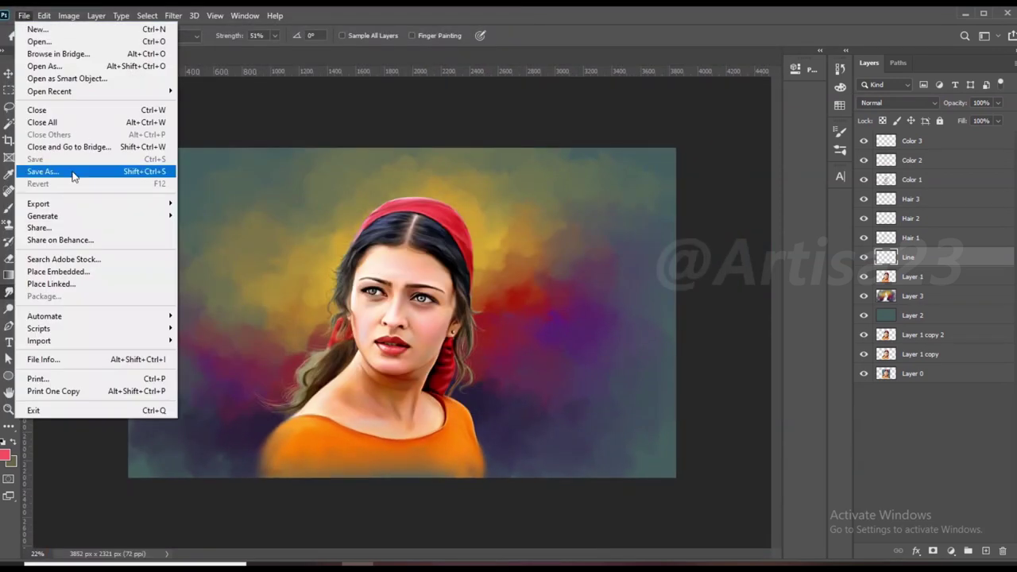
left_click(54, 168)
left_click(119, 127)
left_click(399, 395)
left_click(543, 291)
Step: Select the Color 3 layer and save the portrait over the file again
left_click(926, 143)
left_click(24, 15)
left_click(54, 168)
left_click(398, 395)
left_click(525, 297)
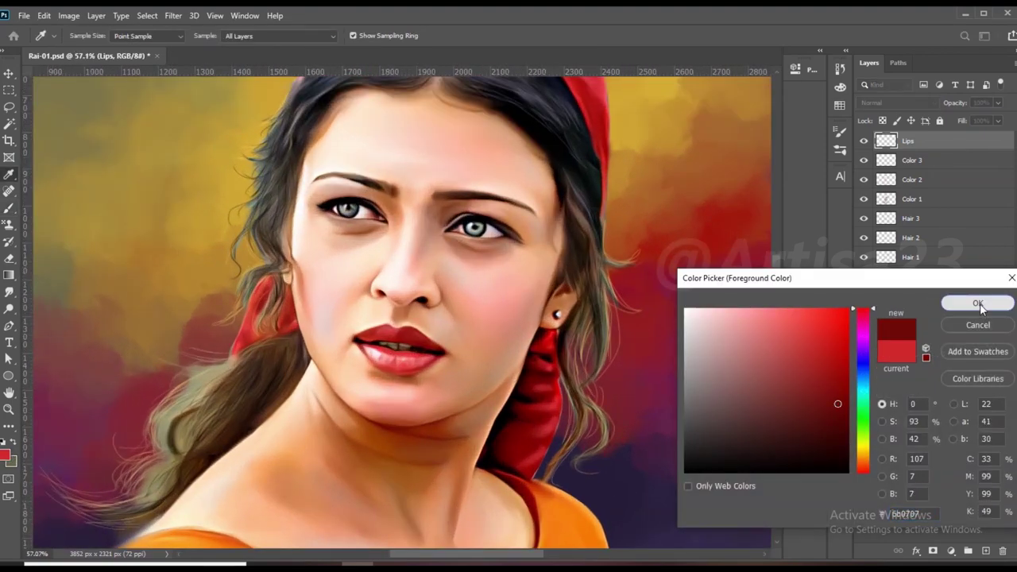
Step: Paint both lips deep red (R205 G37 B44) on the Lips layer
left_click(976, 302)
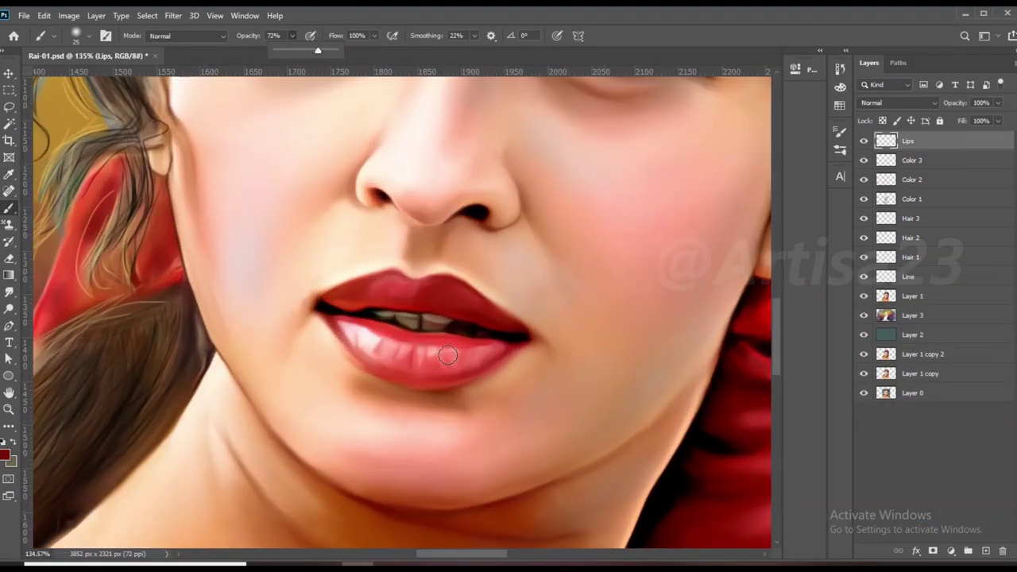
mouse_move(447, 355)
left_mouse_down()
mouse_move(497, 357)
mouse_move(361, 340)
mouse_move(429, 370)
mouse_move(501, 353)
left_mouse_up()
mouse_move(399, 336)
left_mouse_down()
mouse_move(405, 370)
mouse_move(437, 386)
mouse_move(421, 378)
left_mouse_up()
mouse_move(500, 331)
left_mouse_down()
mouse_move(454, 291)
mouse_move(364, 302)
mouse_move(372, 286)
mouse_move(457, 291)
left_mouse_up()
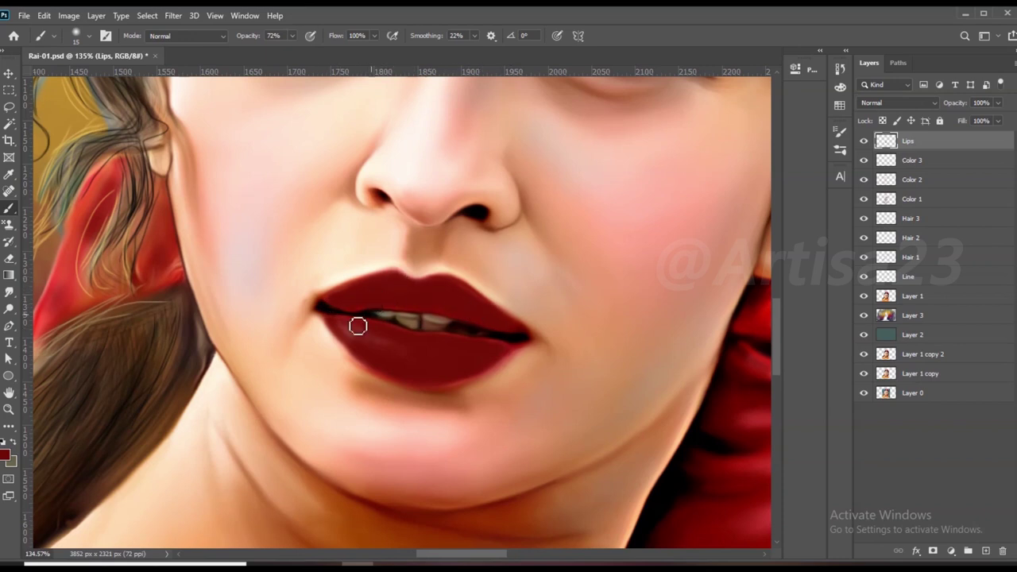
scroll(504, 351, "down", 5)
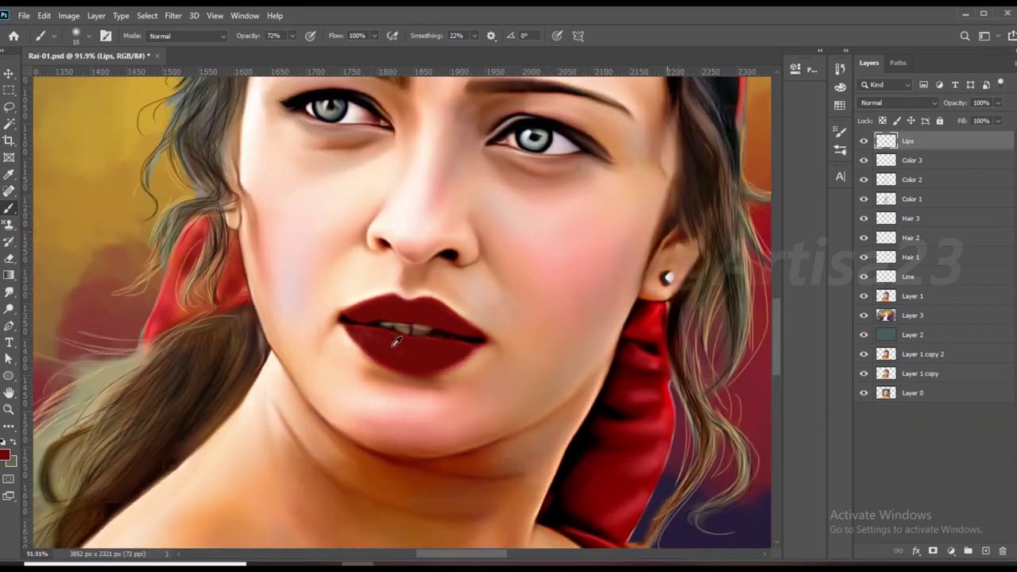
left_click(898, 102)
Step: Set the Lips layer to Soft Light blending and fit the portrait in view
left_click(880, 270)
key("v")
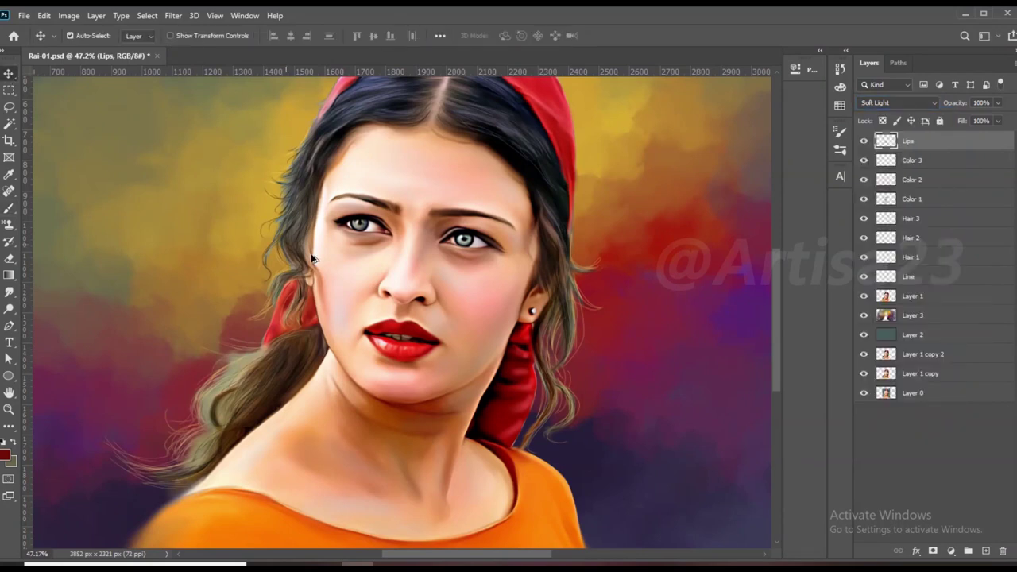
key("ctrl+0")
Step: Shift the lip hue to -38 with a Hue/Saturation adjustment
left_click(68, 16)
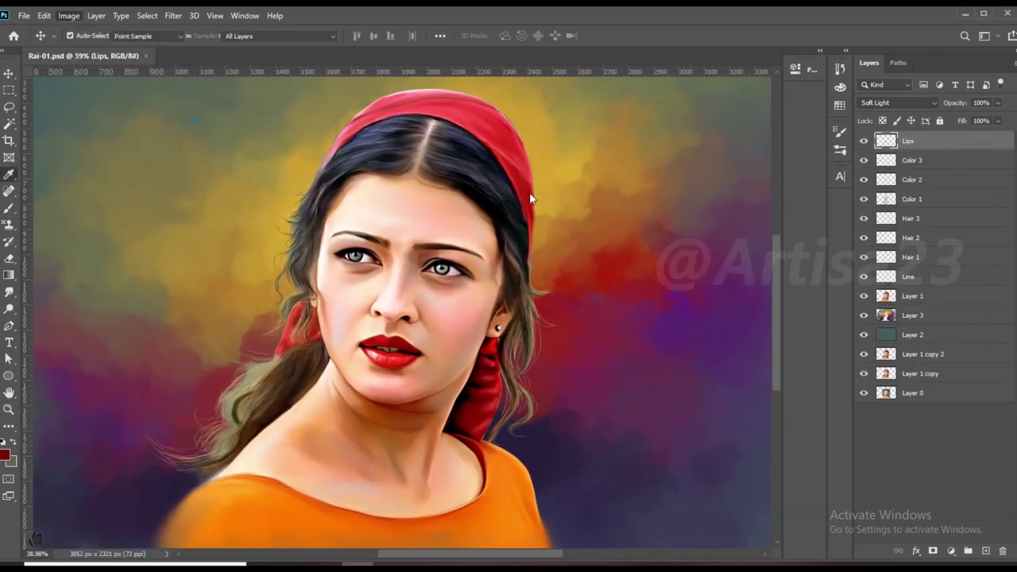
left_click(68, 15)
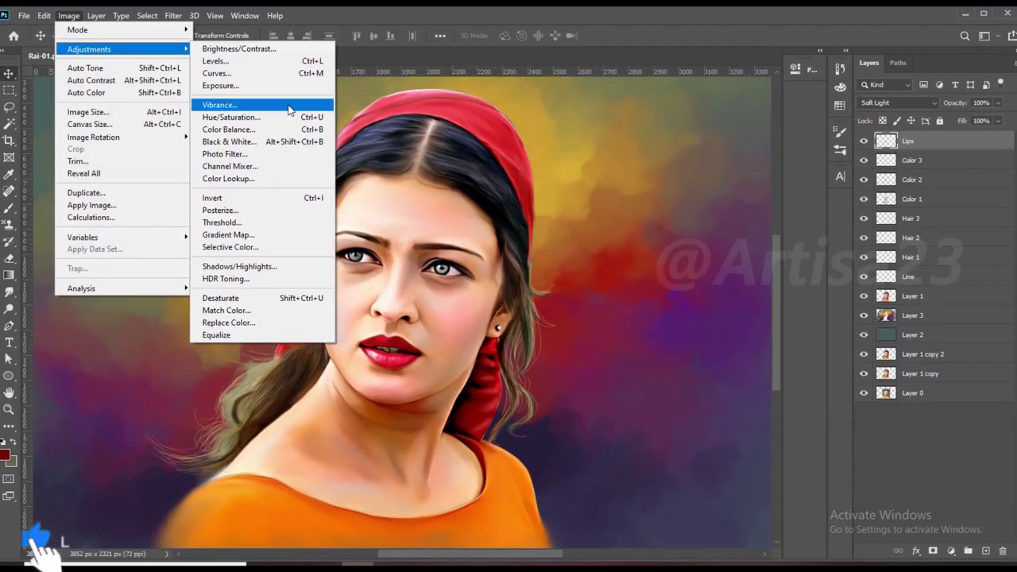
left_click(228, 116)
left_click_drag(639, 181, 615, 181)
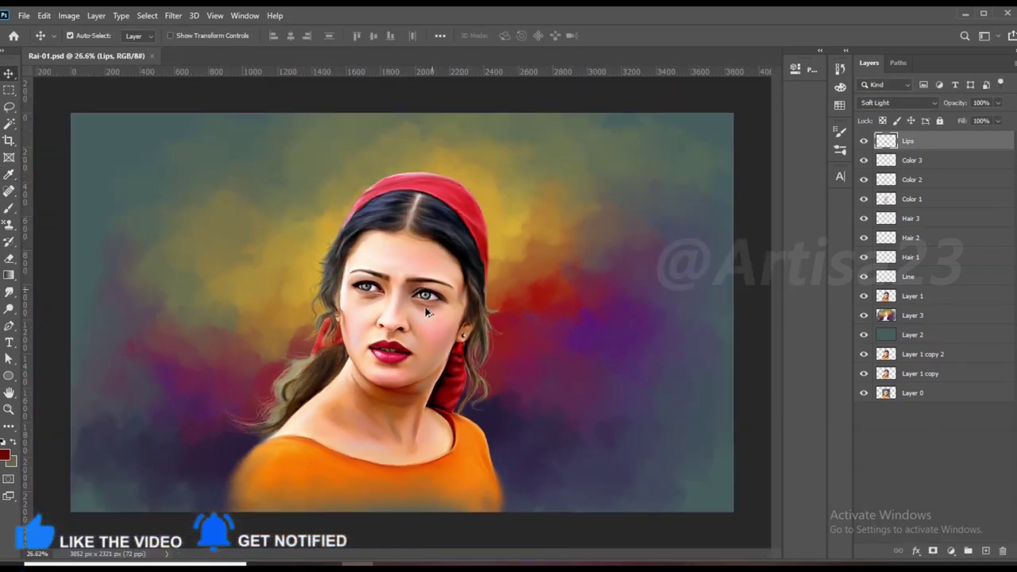
scroll(426, 312, "up", 6)
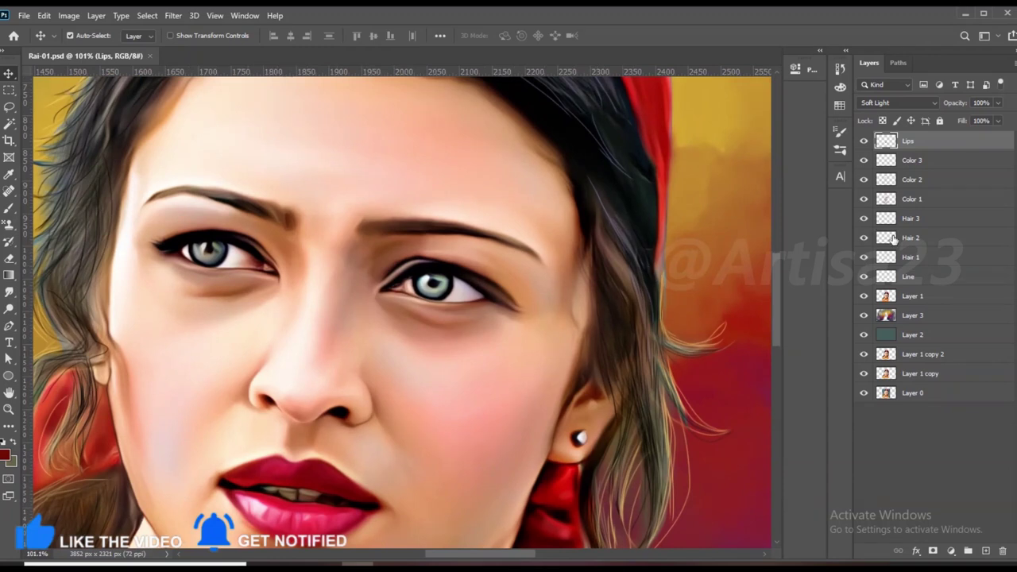
Step: Add a new layer named Eyess above the Lips layer
left_click(985, 550)
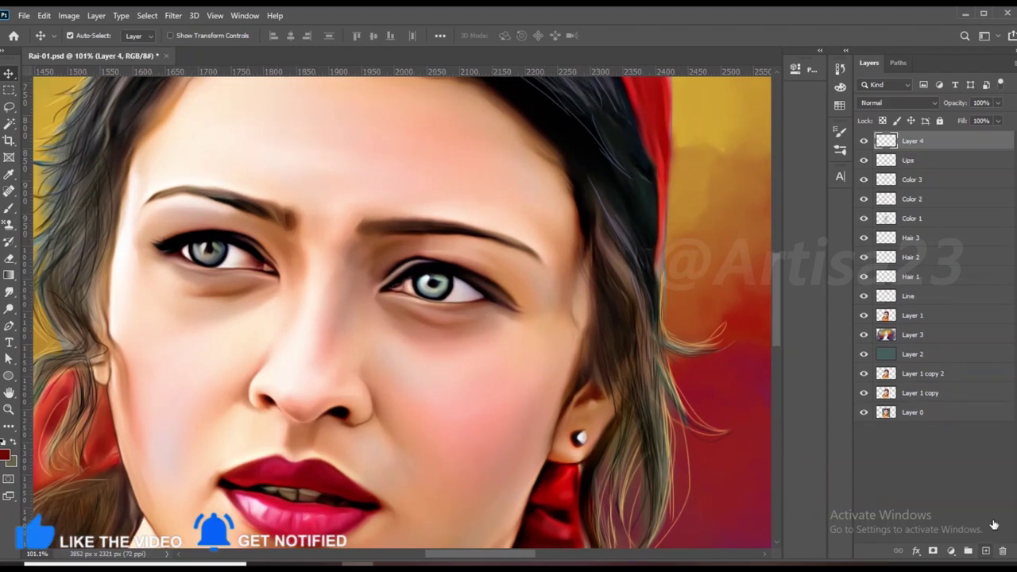
type("Eyes")
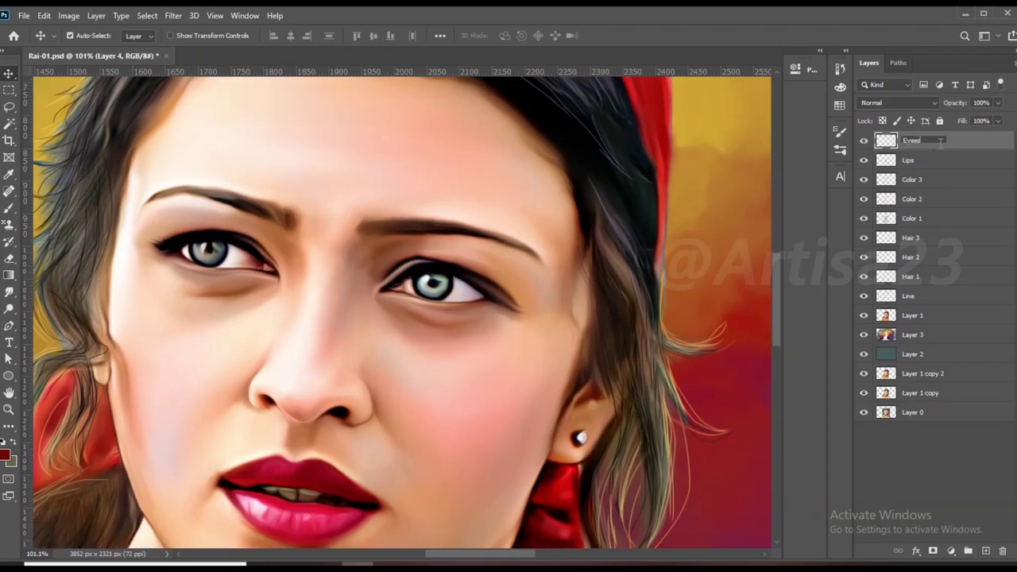
key("Return")
scroll(437, 290, "up", 4)
Step: Brush green-grey tone and lighter texture into the iris, then darken and round the pupil
key("b")
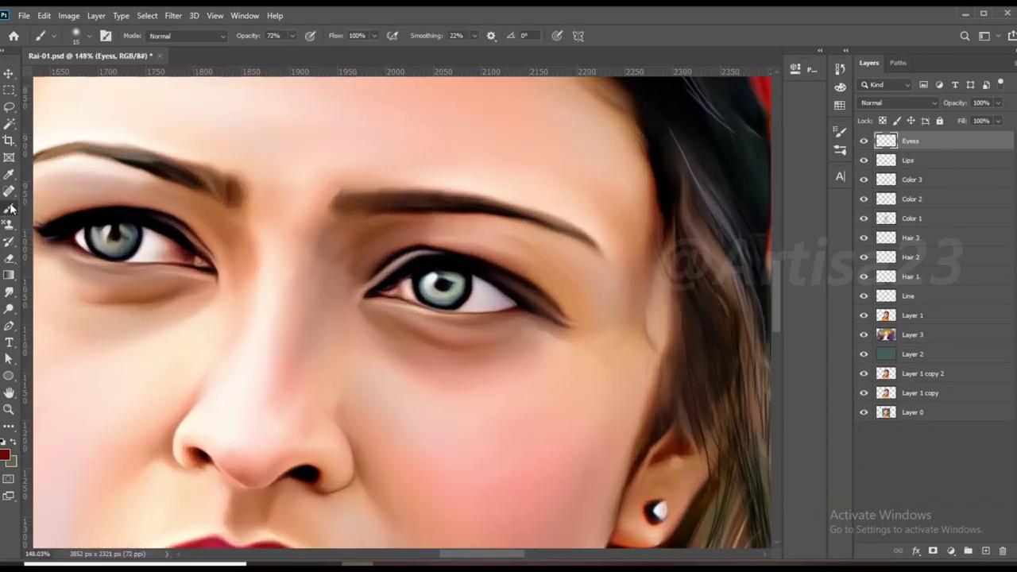
scroll(439, 301, "up", 4)
left_click_drag(441, 316, 389, 322)
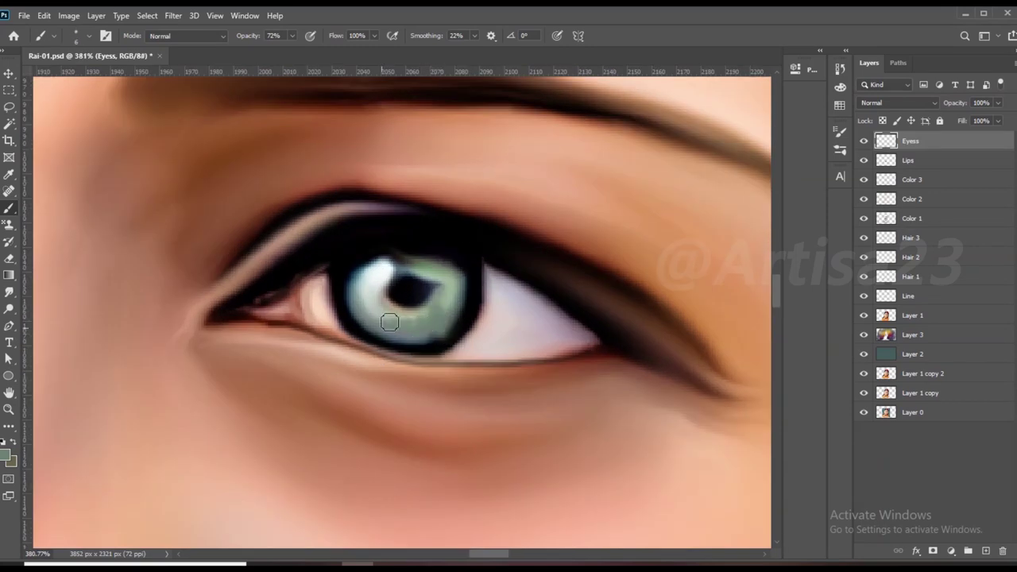
scroll(385, 300, "up", 1)
scroll(386, 300, "up", 1)
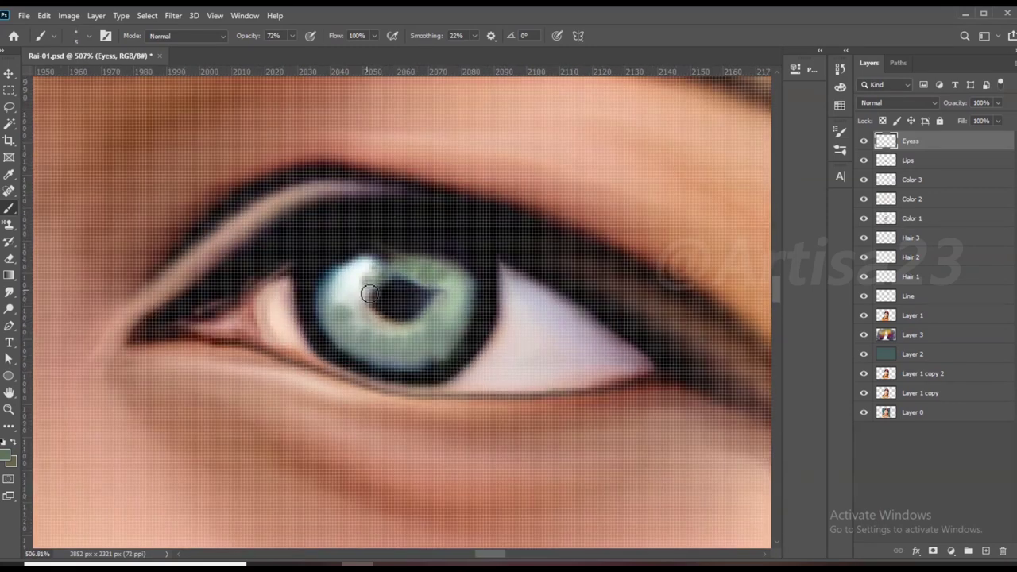
left_click(427, 324, "alt")
mouse_move(373, 317)
left_mouse_down()
mouse_move(457, 310)
mouse_move(375, 335)
left_mouse_up()
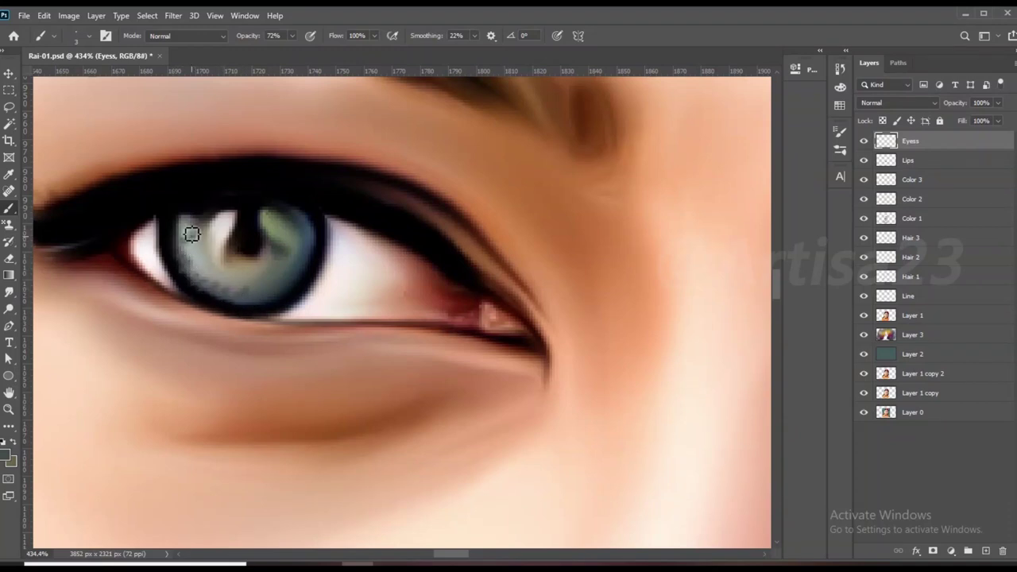
scroll(191, 233, "up", 2)
mouse_move(270, 239)
left_mouse_down()
mouse_move(170, 267)
mouse_move(225, 316)
mouse_move(282, 300)
left_mouse_up()
Step: Sample a beige colour from the eye and save the portrait
left_click(247, 259, "alt")
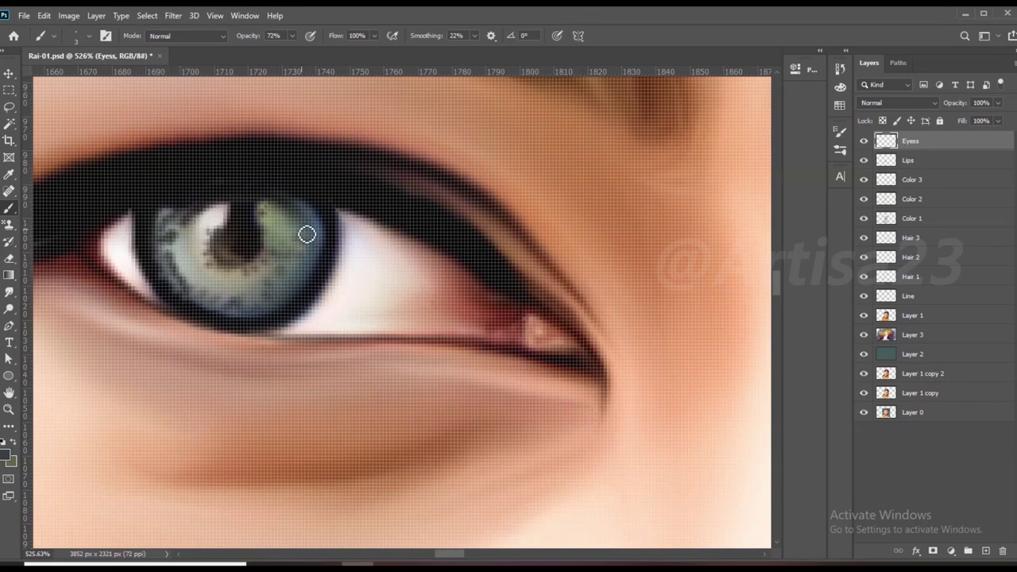
scroll(268, 211, "down", 4)
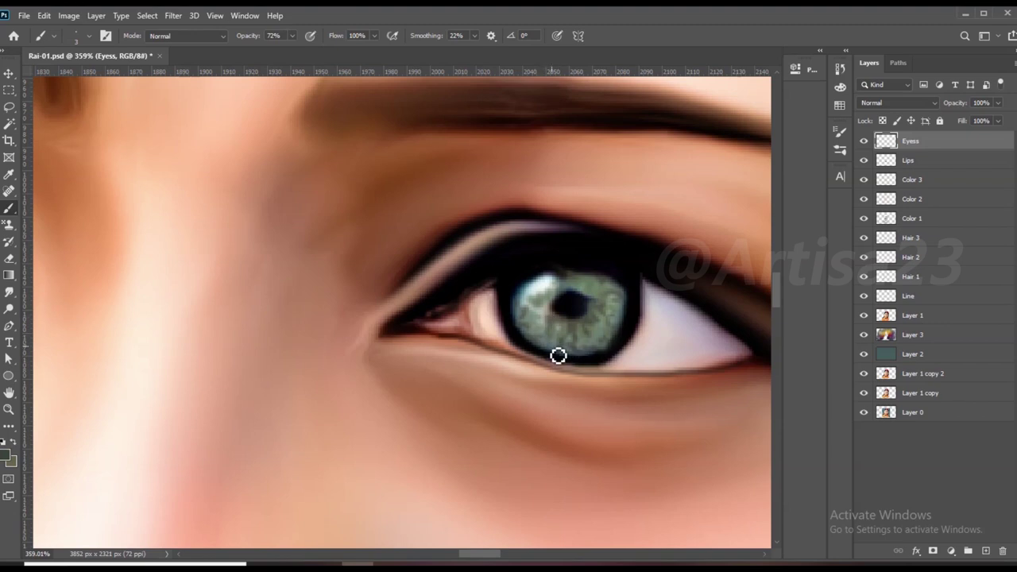
scroll(559, 356, "down", 3)
scroll(476, 318, "down", 3)
key("ctrl+s")
scroll(190, 270, "up", 2)
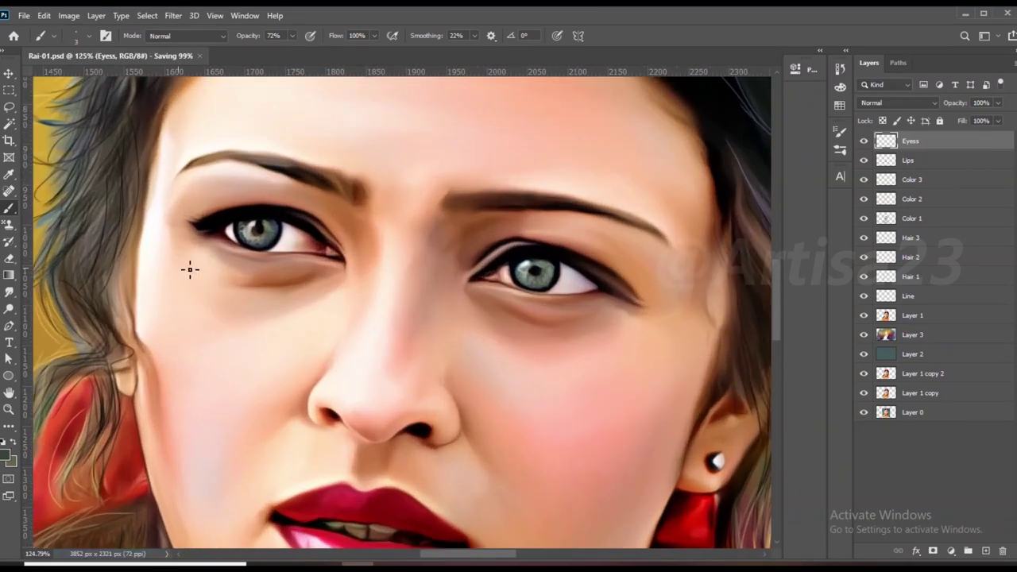
Step: Paint light green over the iris next to the pupil
left_click(5, 454)
left_click(761, 377)
left_click(976, 299)
scroll(540, 293, "up", 3)
left_click_drag(541, 293, 544, 305)
scroll(355, 254, "up", 2)
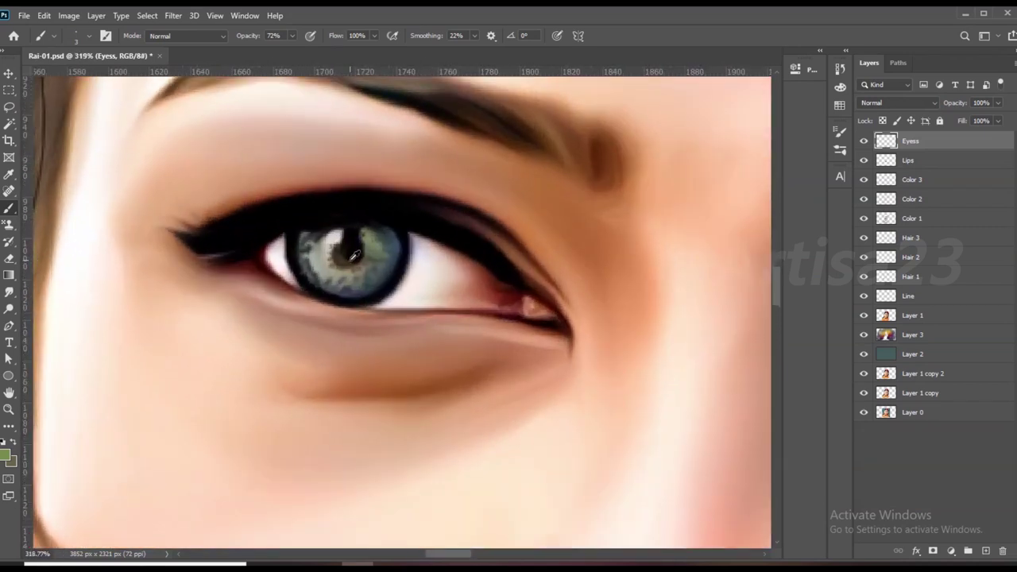
scroll(376, 291, "down", 3)
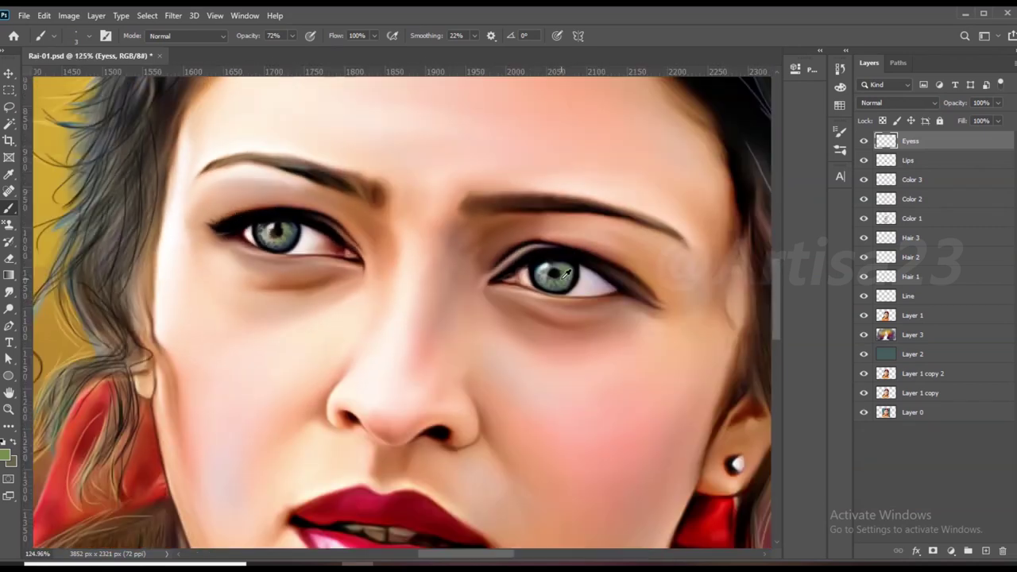
Step: Paint dark streaks radiating out from the pupil
left_click(7, 455)
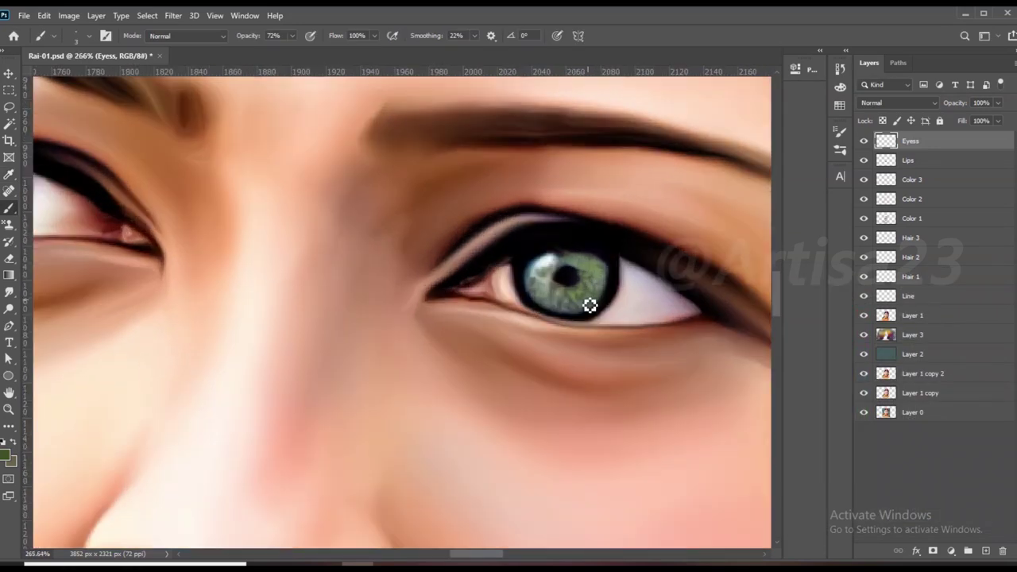
scroll(569, 304, "up", 2)
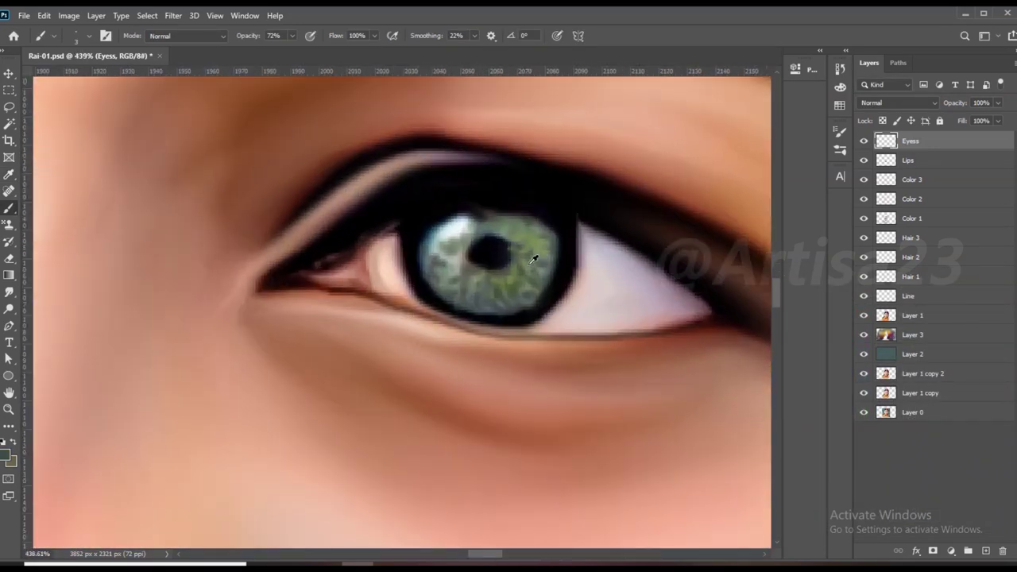
scroll(533, 258, "up", 2)
mouse_move(497, 222)
left_mouse_down()
mouse_move(495, 297)
mouse_move(450, 261)
left_mouse_up()
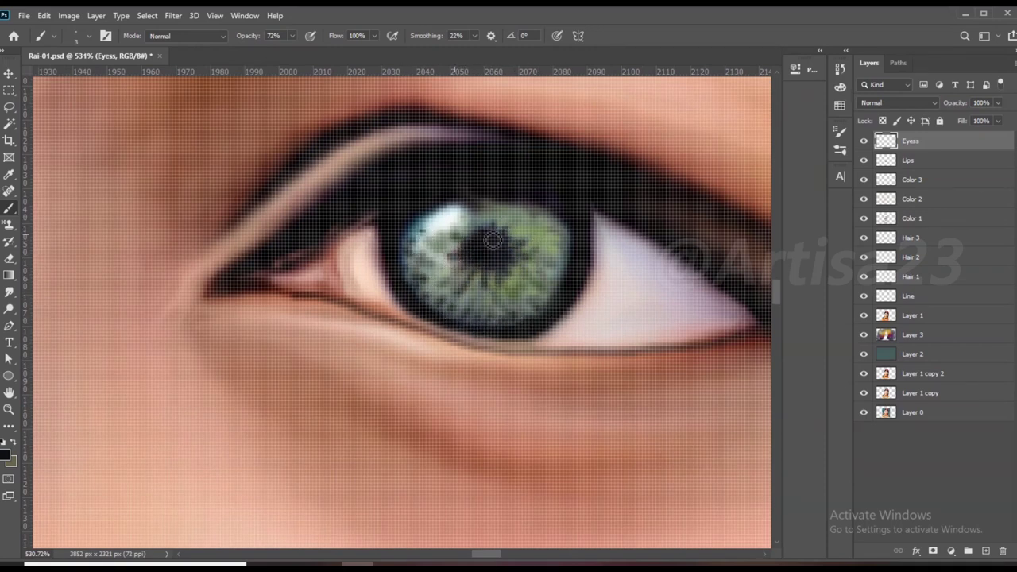
scroll(524, 322, "down", 5)
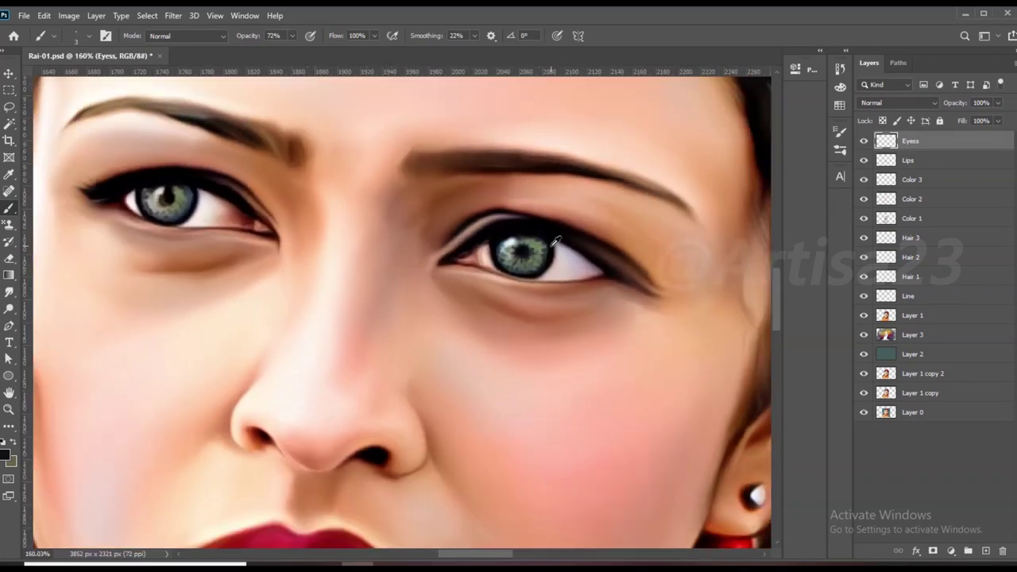
scroll(343, 235, "up", 3)
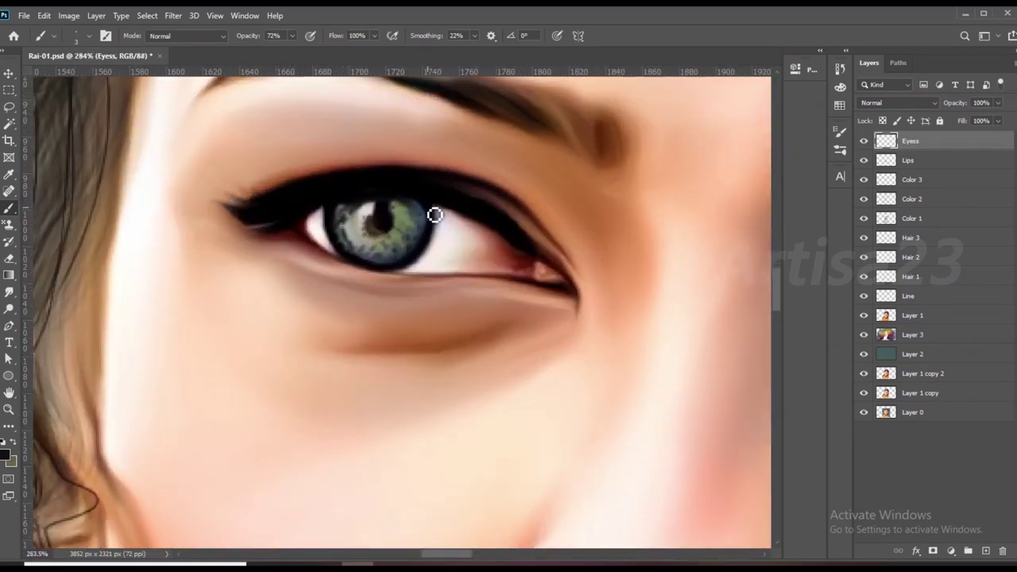
scroll(434, 215, "down", 5)
scroll(494, 250, "up", 1)
scroll(494, 250, "down", 1)
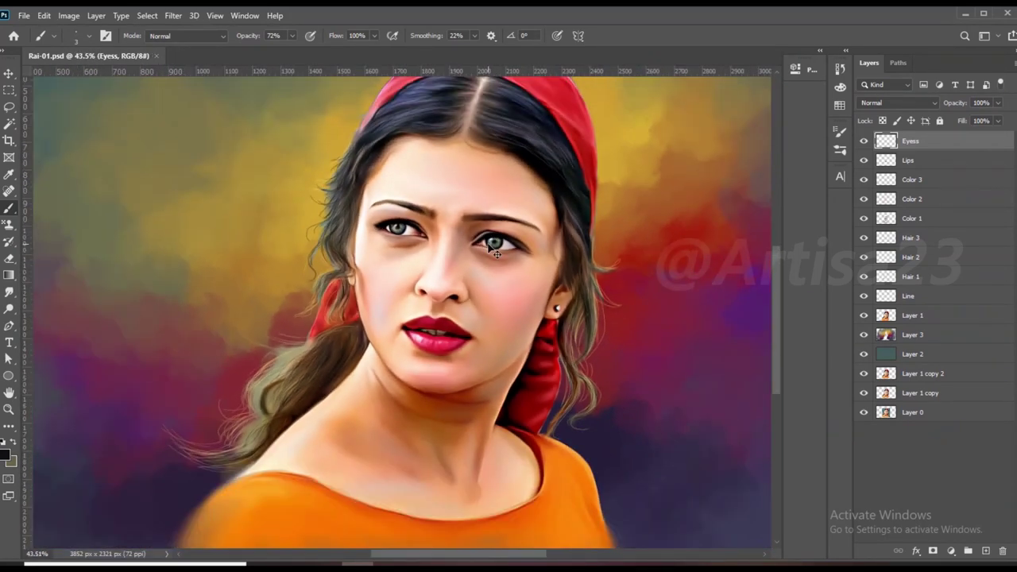
scroll(494, 249, "up", 1)
Step: Add a new layer named Furr 1 and choose a thin brush preset for lashes
left_click(985, 550)
type("Furr 1")
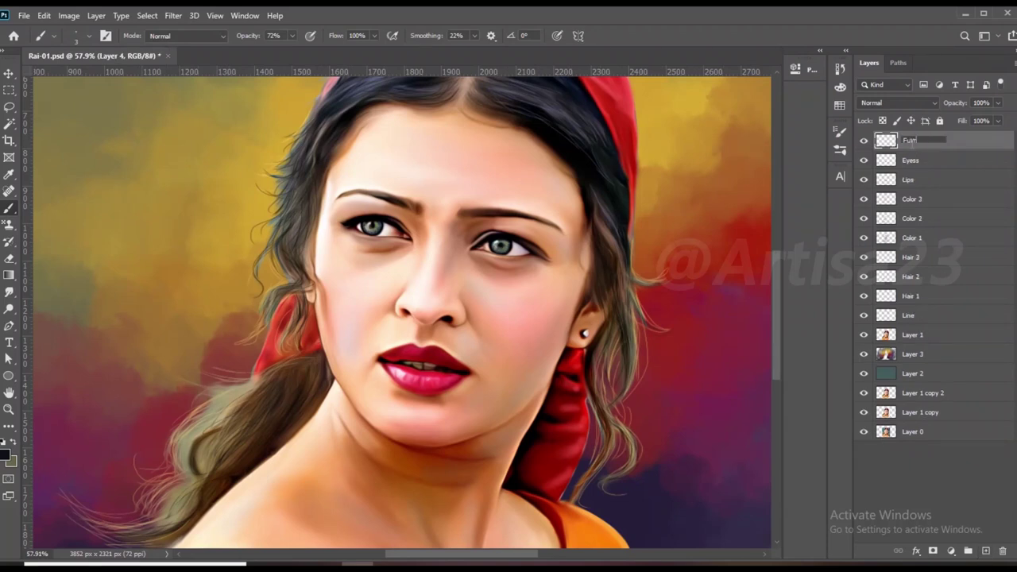
type("1")
scroll(568, 248, "up", 4)
scroll(540, 235, "up", 2)
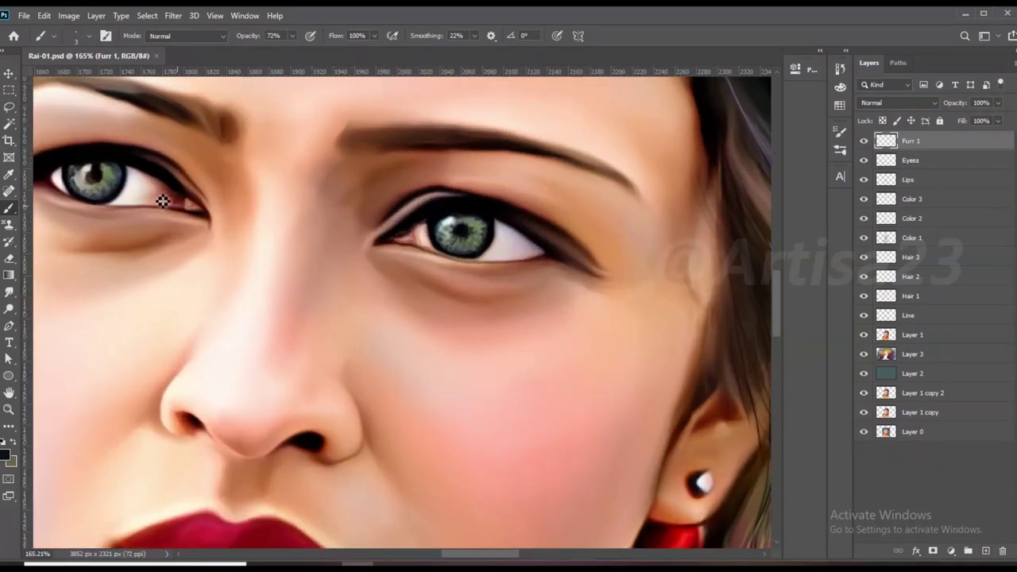
key("F5")
left_click(711, 151)
key("F5")
scroll(547, 173, "up", 1)
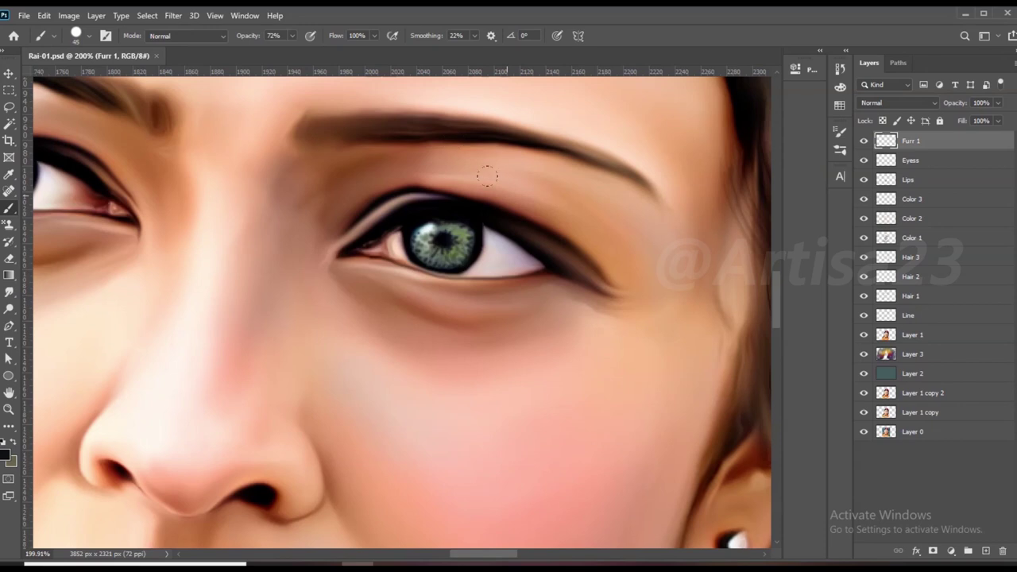
scroll(451, 215, "up", 2)
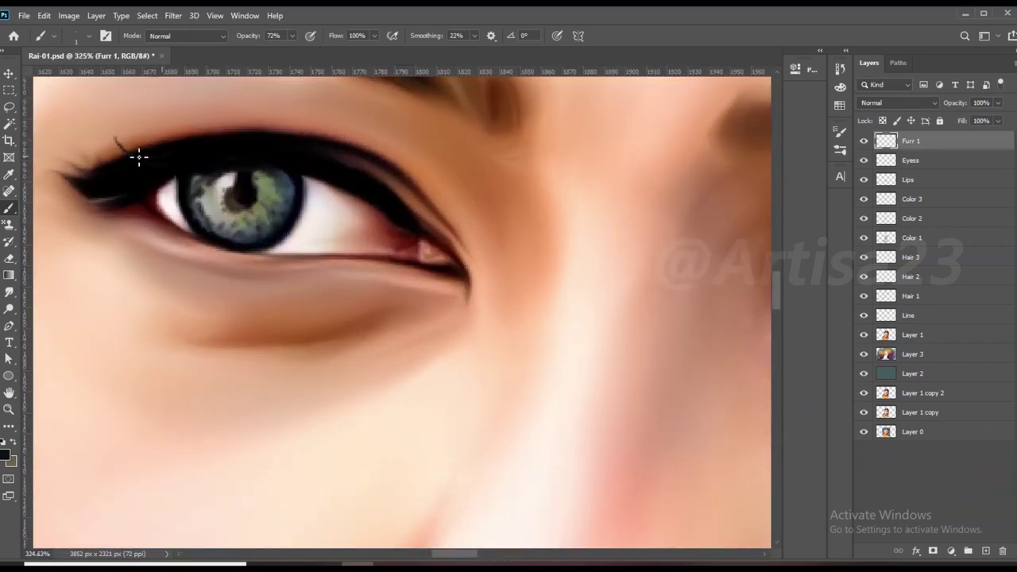
Step: Paint an eyelash at the eye's outer corner
left_click_drag(85, 182, 54, 156)
scroll(155, 198, "down", 1)
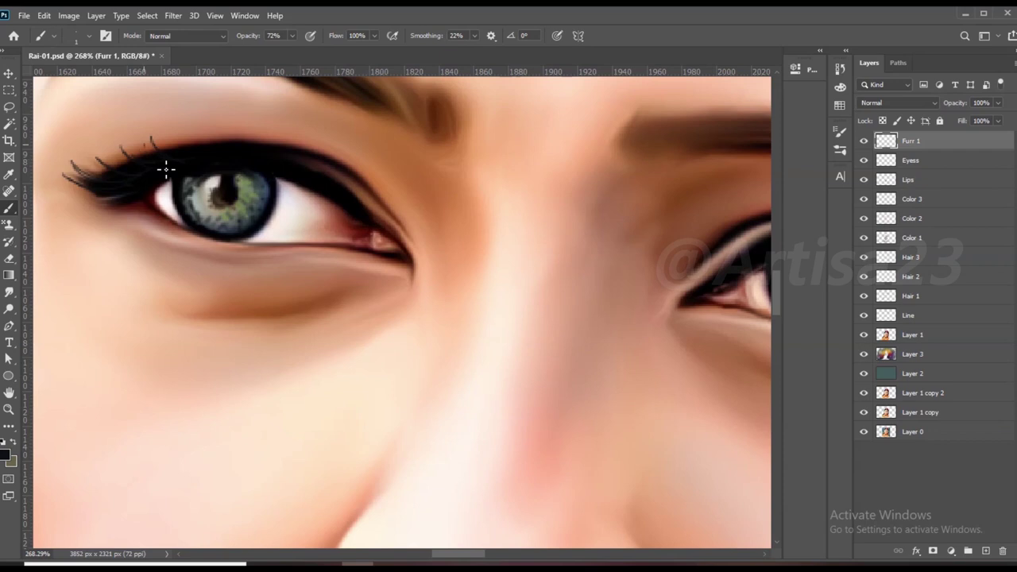
scroll(284, 173, "up", 3)
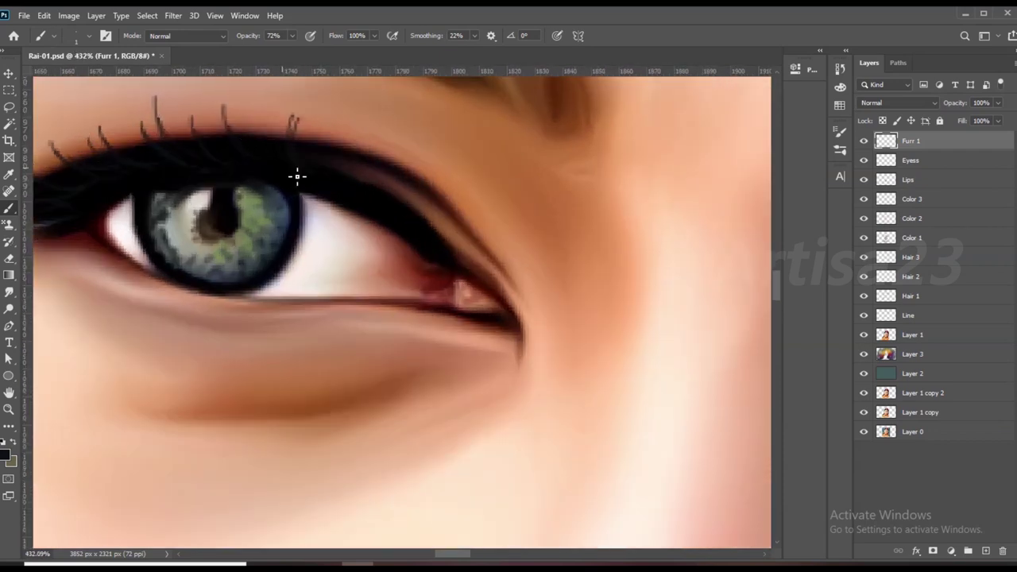
scroll(346, 187, "down", 5)
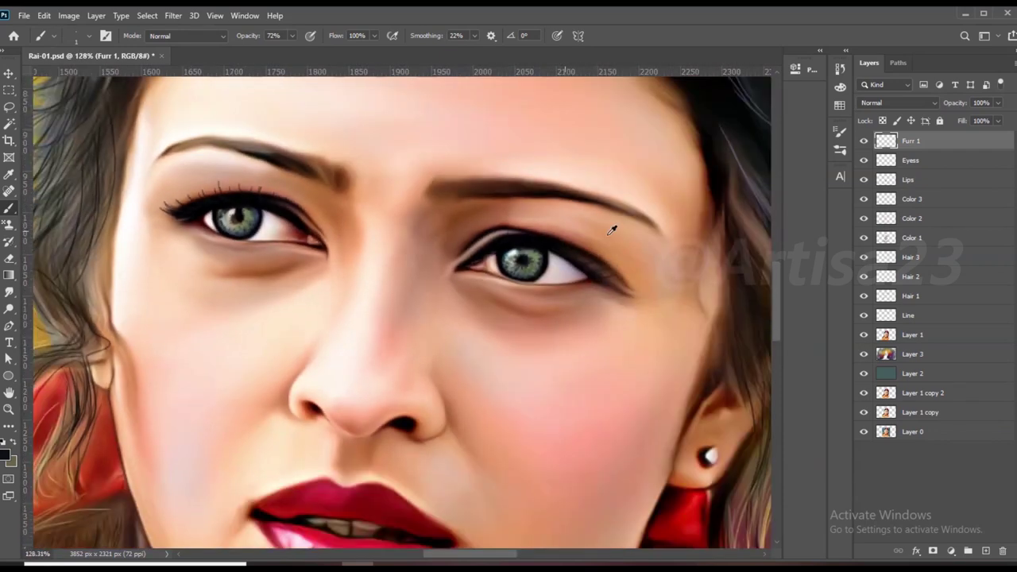
scroll(612, 227, "up", 5)
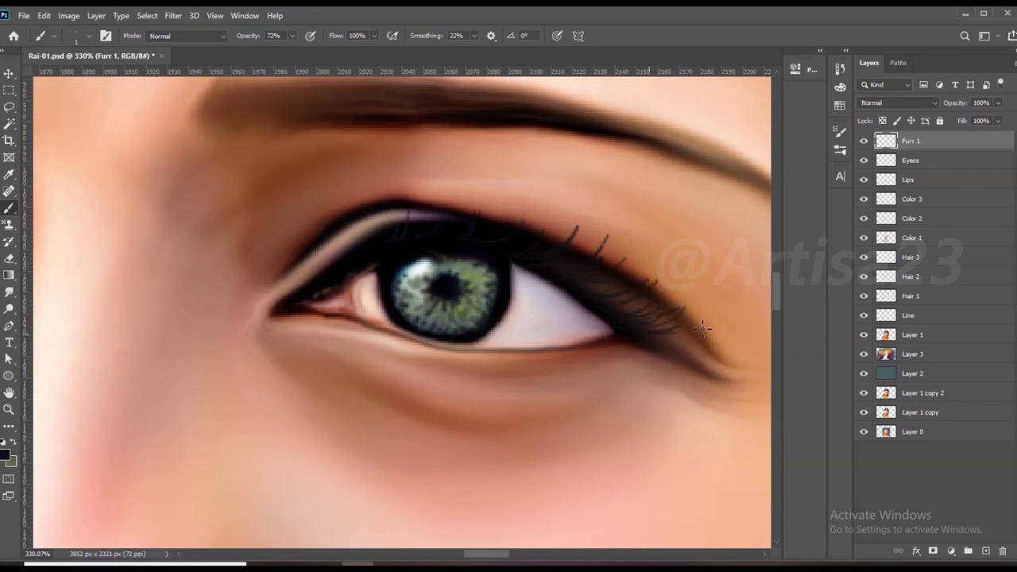
scroll(503, 246, "up", 3)
scroll(465, 235, "down", 5)
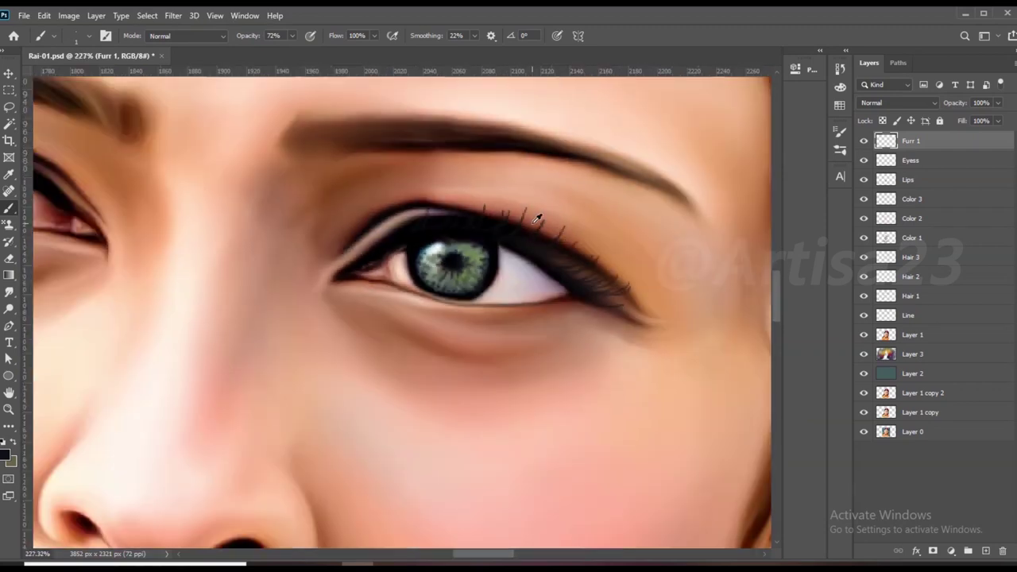
scroll(529, 223, "up", 4)
Step: Paint lashes along the right-hand eye's upper lid
left_click_drag(514, 242, 534, 218)
mouse_move(521, 254)
left_mouse_down()
mouse_move(549, 226)
mouse_move(578, 237)
left_mouse_up()
left_click_drag(575, 270, 608, 246)
scroll(625, 275, "up", 1)
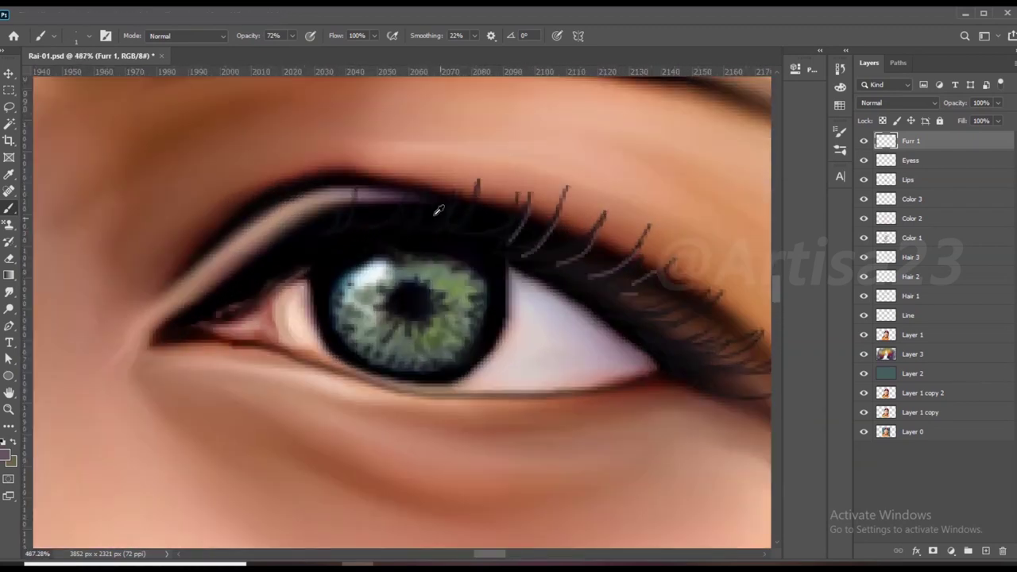
scroll(670, 334, "down", 1)
scroll(508, 270, "down", 3)
scroll(350, 208, "up", 2)
scroll(201, 227, "up", 3)
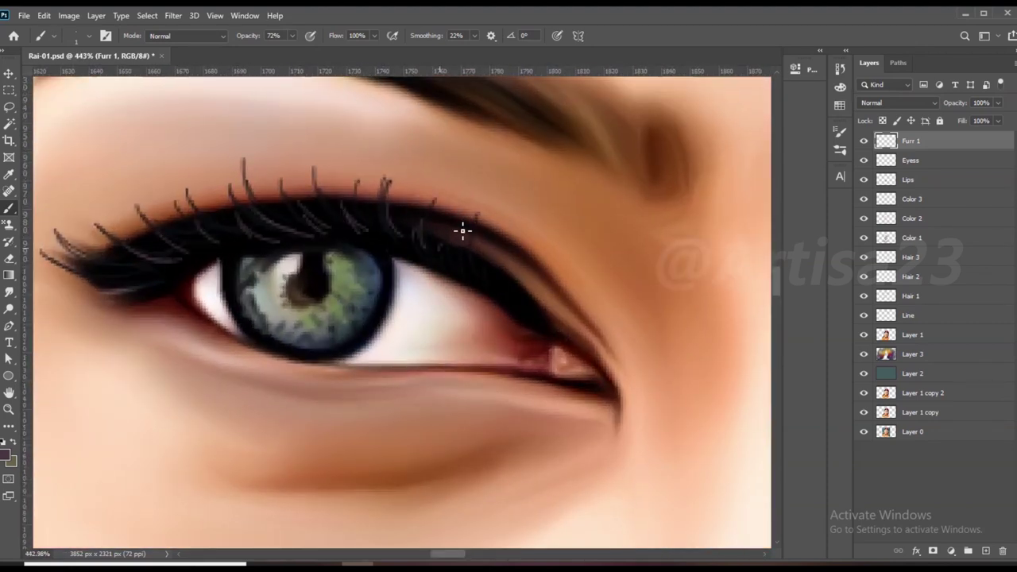
scroll(132, 273, "down", 2)
scroll(308, 233, "down", 4)
scroll(681, 346, "up", 3)
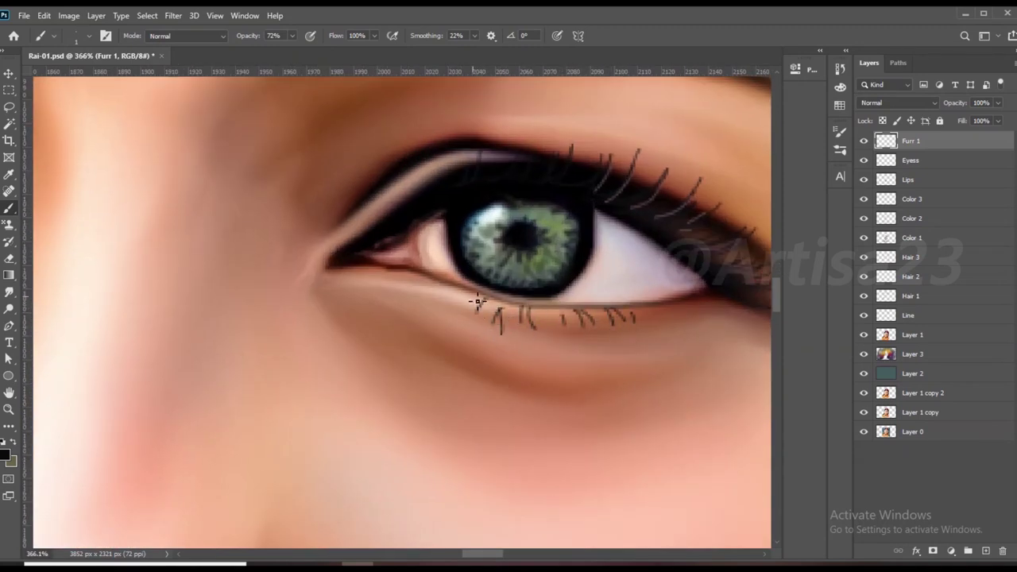
scroll(668, 310, "down", 4)
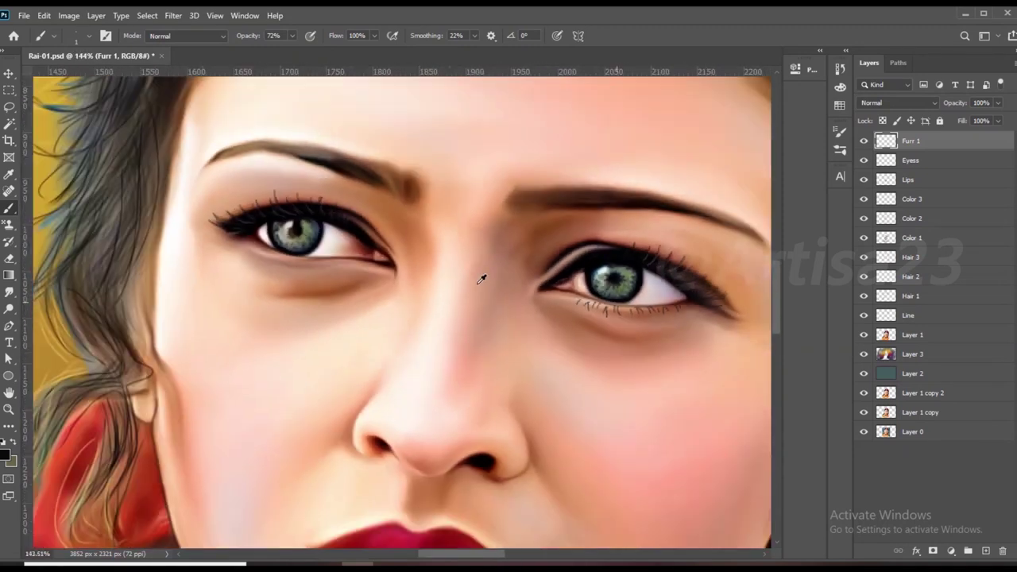
scroll(466, 281, "up", 3)
Step: Paint short lower-lid lashes, including some near the eye's inner corner
left_click_drag(289, 262, 282, 275)
left_click_drag(271, 261, 265, 274)
left_click_drag(256, 261, 216, 276)
scroll(239, 262, "up", 1)
scroll(239, 262, "down", 1)
left_click_drag(191, 243, 202, 262)
scroll(199, 250, "up", 1)
scroll(234, 254, "down", 5)
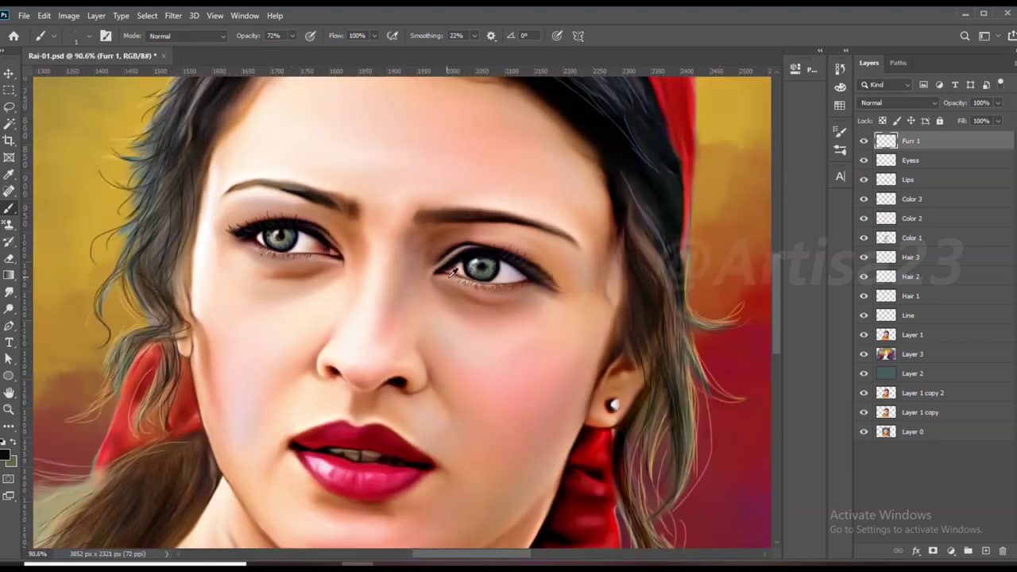
scroll(378, 262, "up", 3)
scroll(377, 262, "down", 3)
scroll(378, 263, "down", 1)
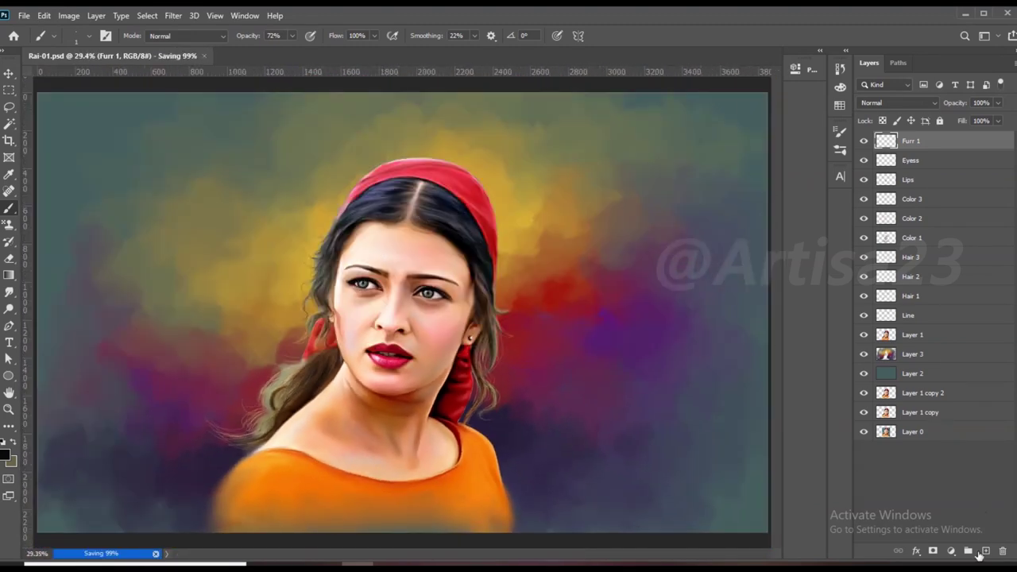
left_click(985, 551)
type("Light")
Step: Name the new layer Light and choose a soft round brush tip
key("Return")
scroll(397, 310, "down", 1)
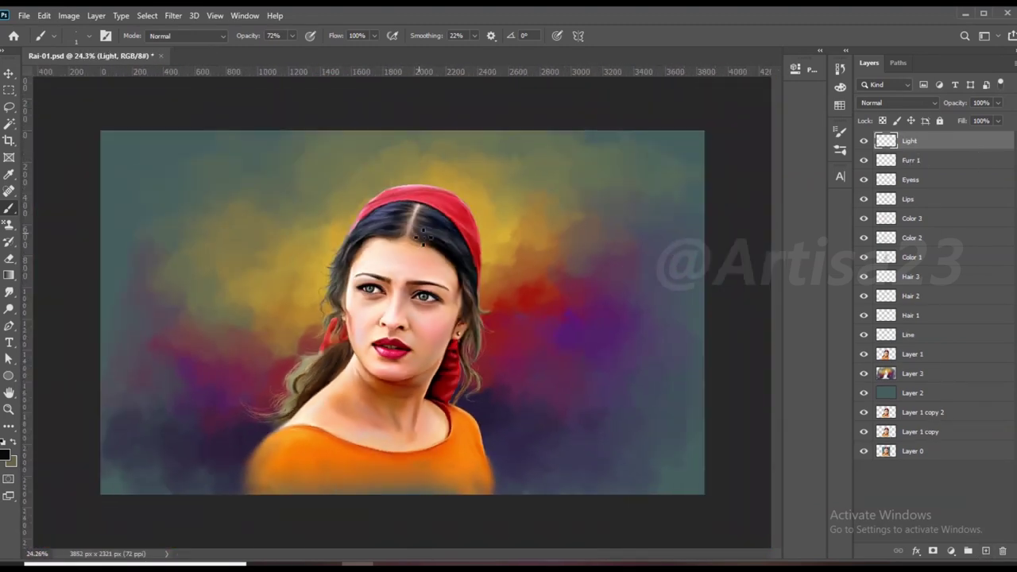
scroll(397, 310, "down", 1)
scroll(397, 309, "up", 3)
key("F5")
left_click(691, 152)
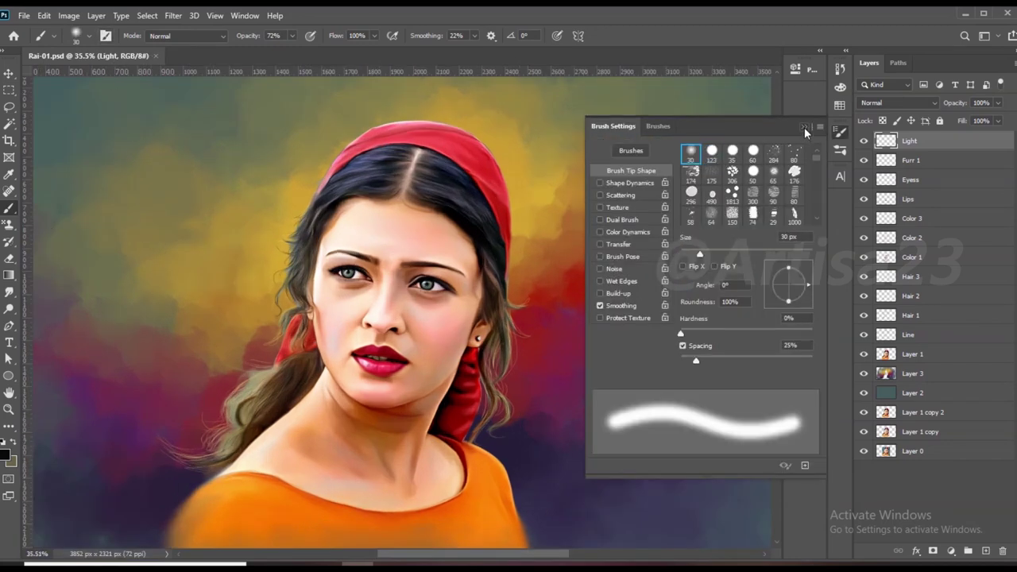
left_click(804, 127)
Step: Set white paint at 30% opacity and a smaller brush for face highlights
left_click(6, 453)
left_click(976, 298)
left_click_drag(268, 55, 268, 54)
scroll(375, 329, "up", 5)
key("bracketleft")
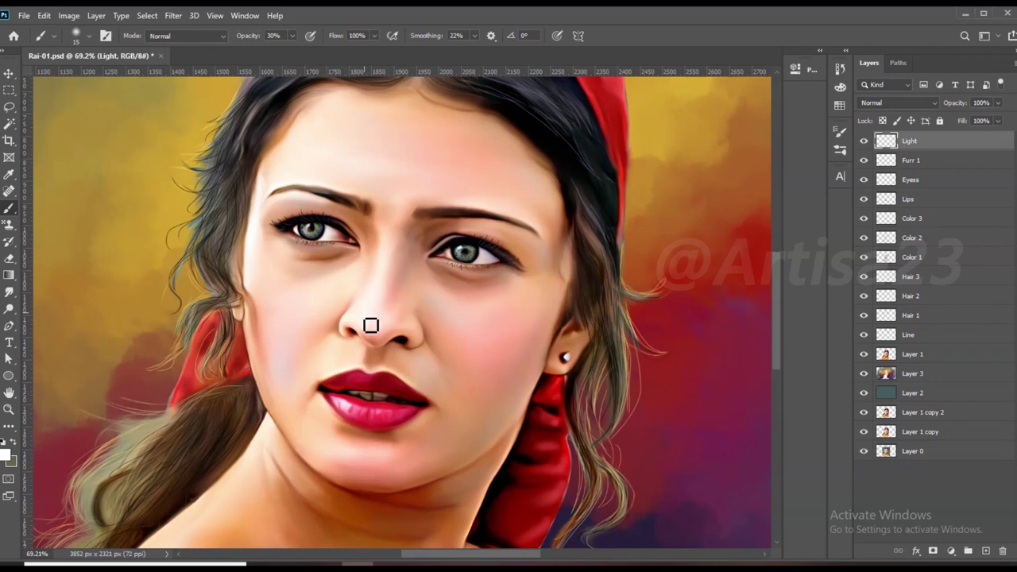
key("bracketleft")
key("bracketleft")
key("bracketleft")
key("bracketleft")
scroll(387, 420, "up", 3)
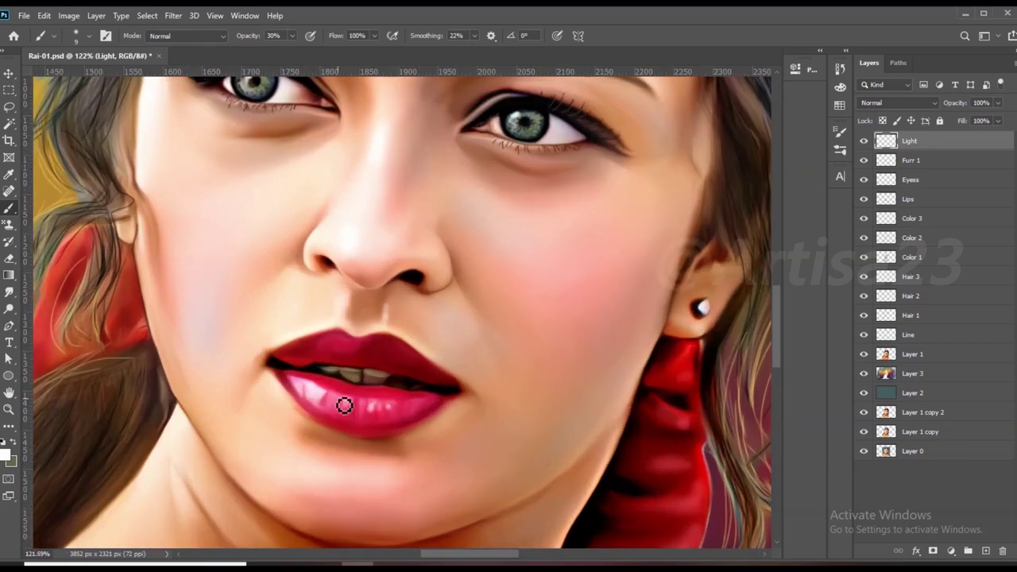
scroll(353, 357, "down", 5)
scroll(406, 356, "up", 3)
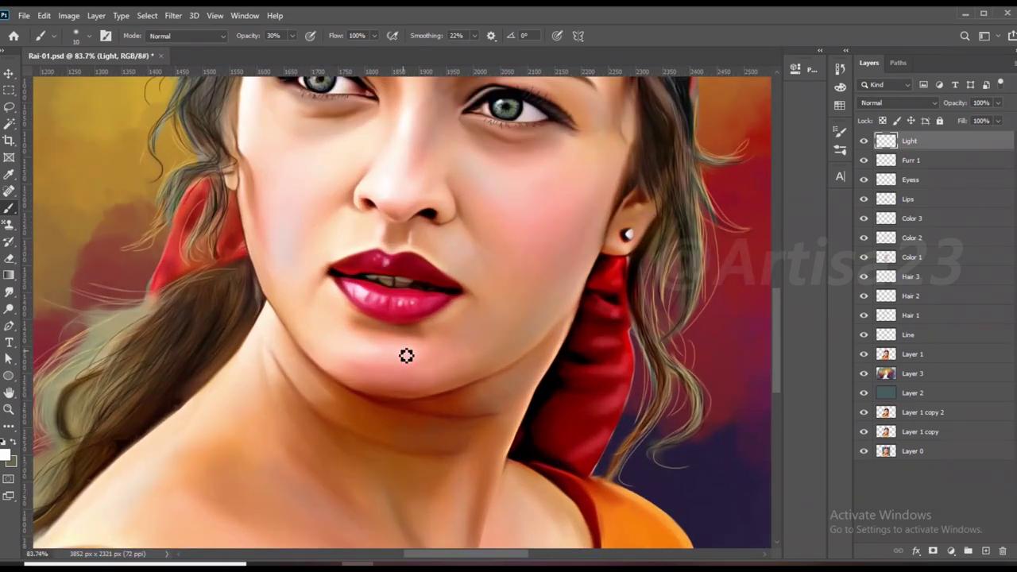
scroll(403, 213, "down", 1)
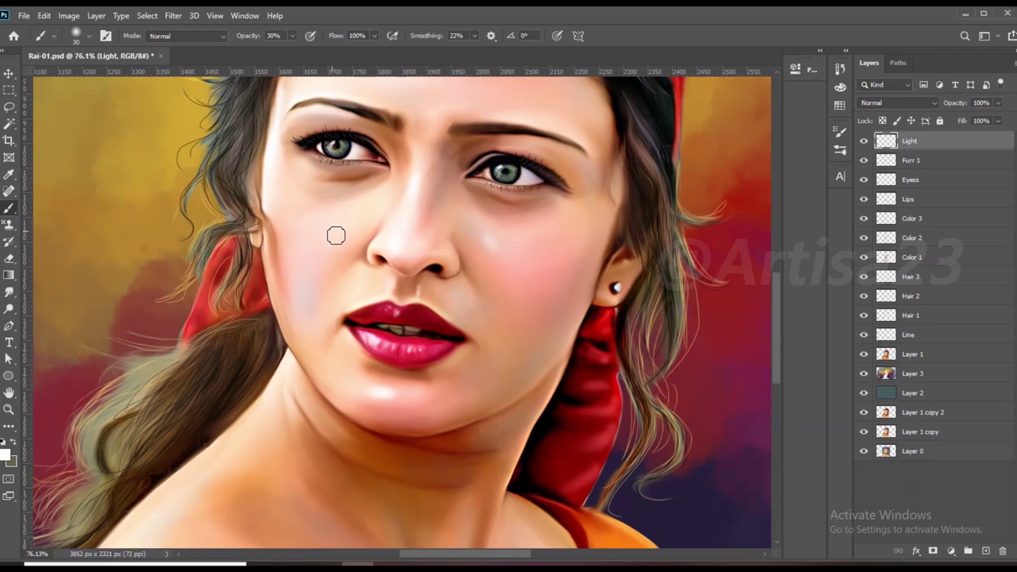
scroll(510, 256, "down", 4)
scroll(453, 151, "up", 3)
Step: Smudge the white highlights into the skin with a reduced-size Smudge brush
left_click(9, 292)
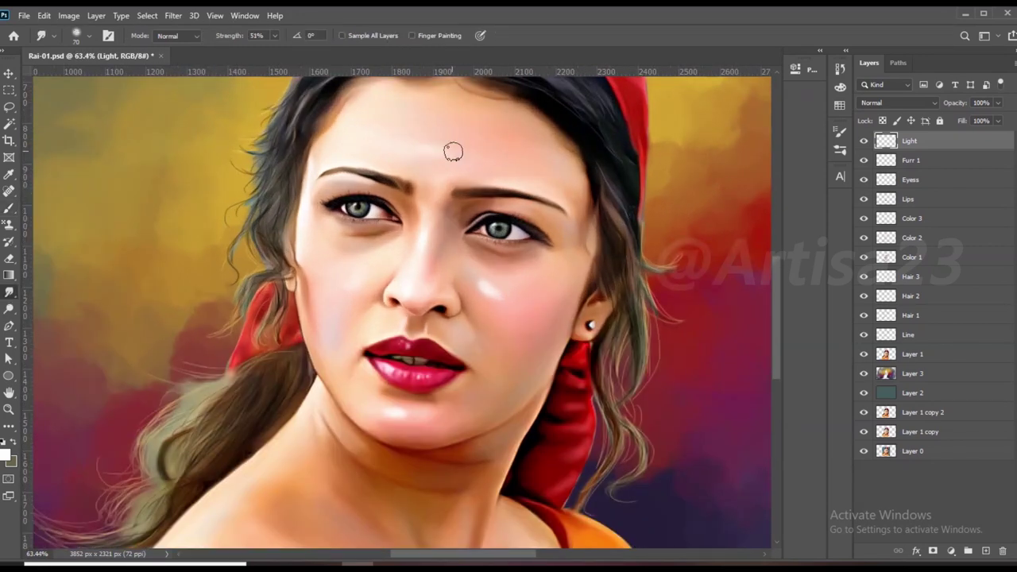
key("bracketleft")
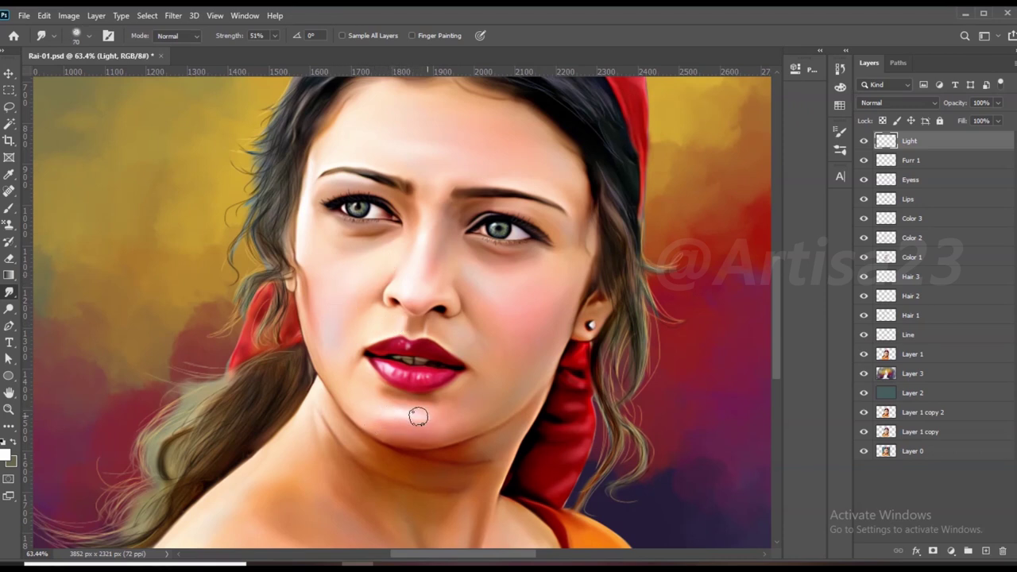
scroll(407, 344, "up", 3)
key("bracketleft")
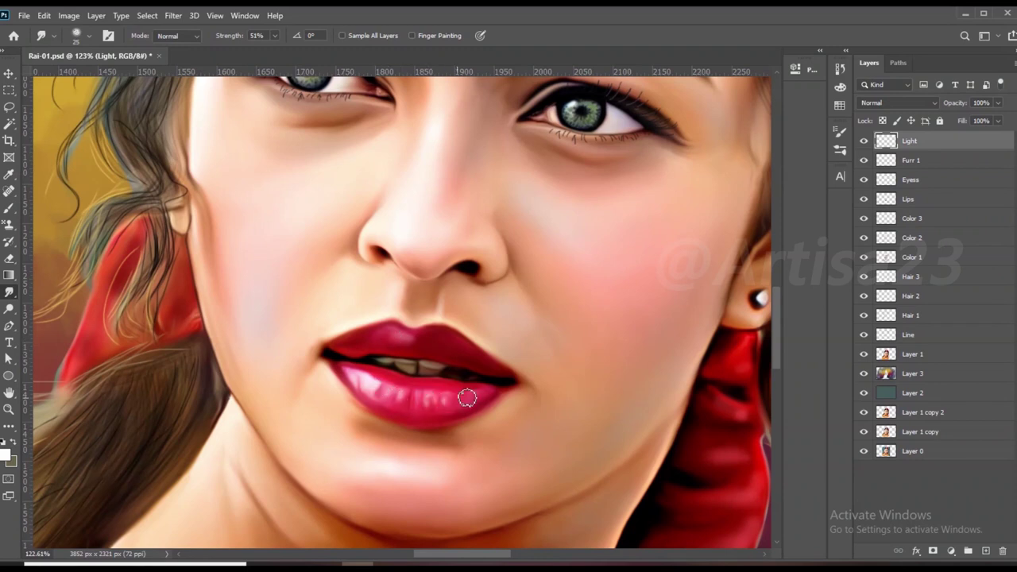
scroll(466, 397, "down", 5)
scroll(403, 411, "up", 1)
scroll(403, 410, "up", 1)
scroll(405, 299, "up", 1)
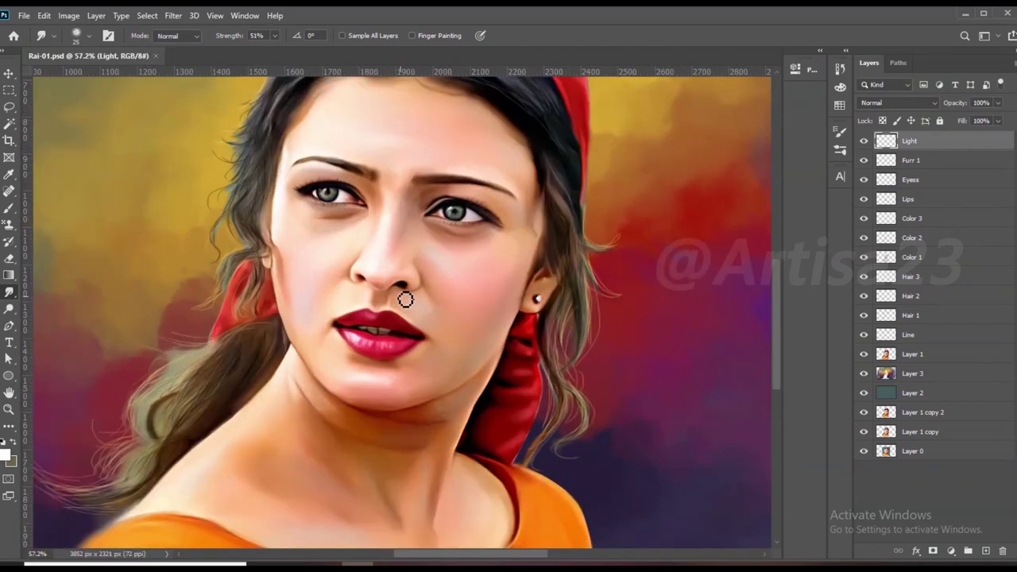
scroll(405, 299, "up", 1)
Step: Return to the Brush tool and review the blended cheek, chin and lip highlights
key("b")
scroll(352, 269, "up", 1)
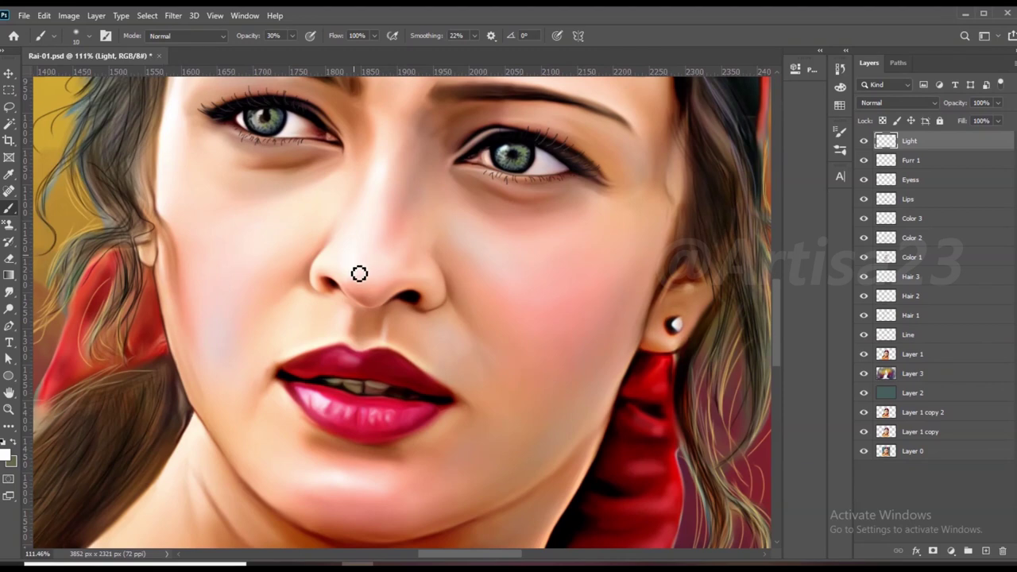
scroll(357, 269, "down", 2)
scroll(453, 305, "down", 2)
scroll(449, 305, "down", 1)
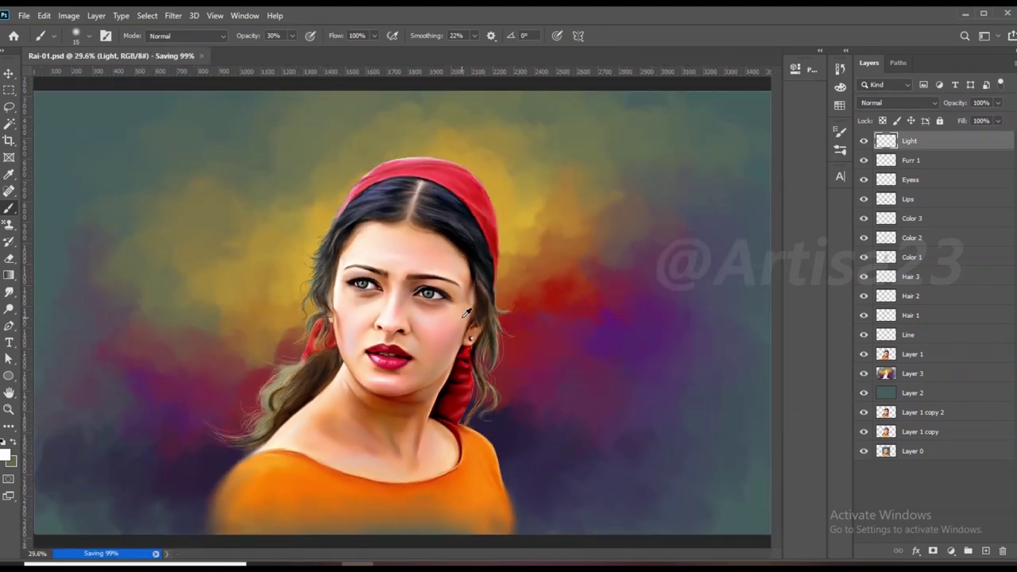
scroll(447, 304, "up", 2)
scroll(446, 305, "down", 2)
scroll(461, 317, "down", 1)
scroll(476, 342, "up", 2)
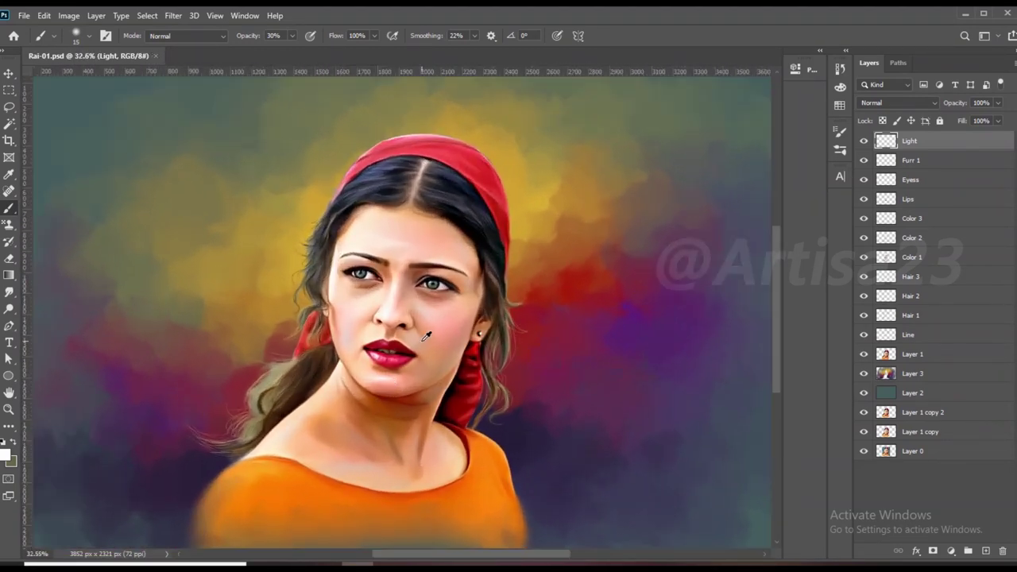
scroll(484, 354, "down", 1)
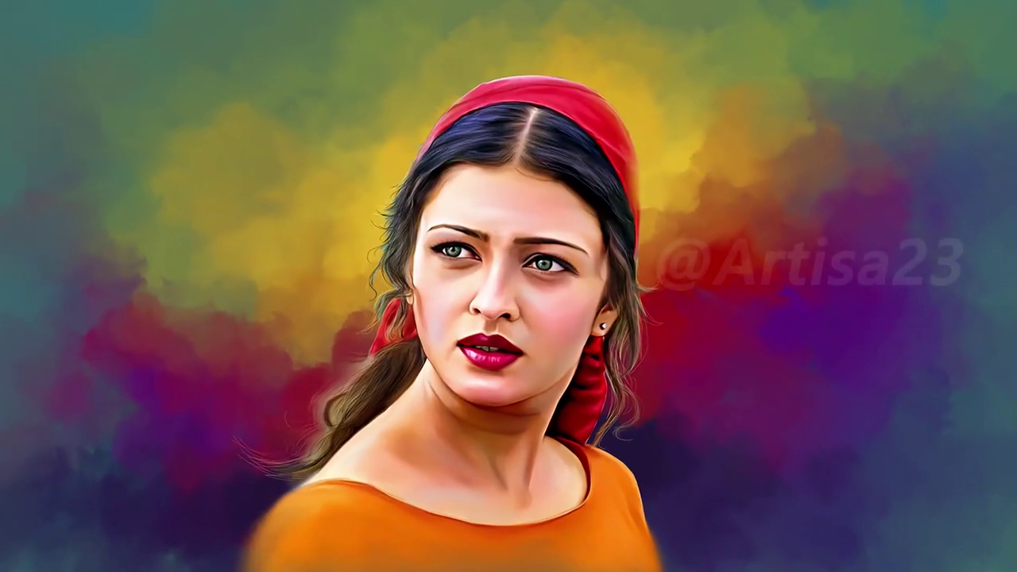